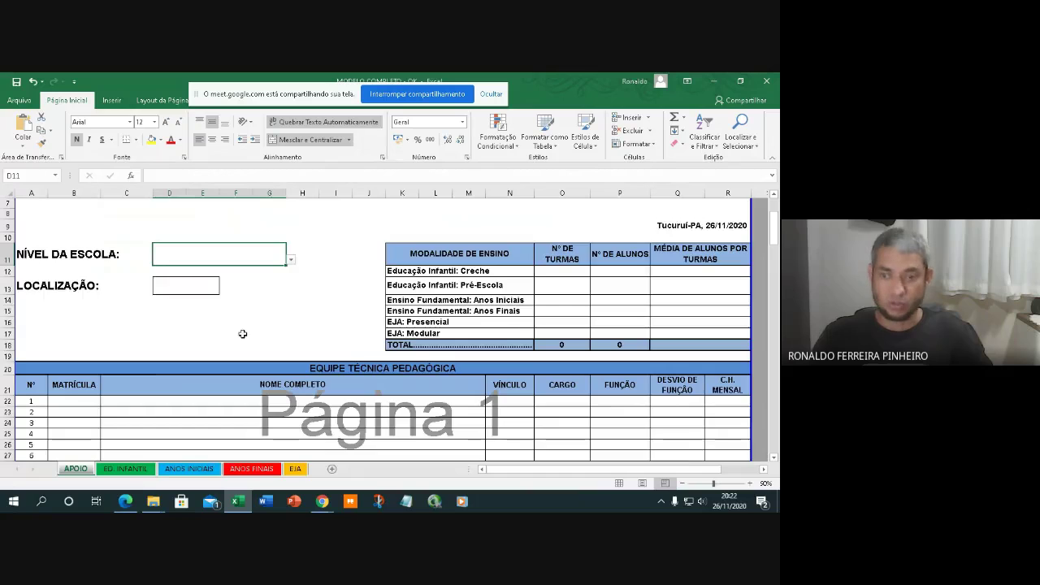
Review the layout of the APOIO, ED. INFANTIL, ANOS INICIAIS, ANOS FINAIS and EJA sheets.
scroll(233, 318, down, 9)
scroll(233, 317, up, 10)
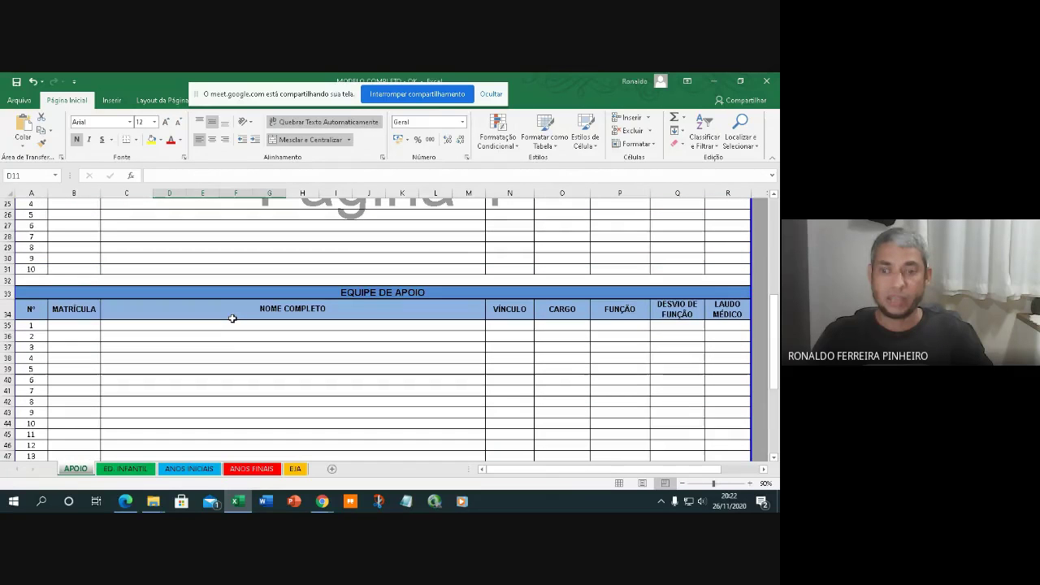
scroll(231, 317, up, 1)
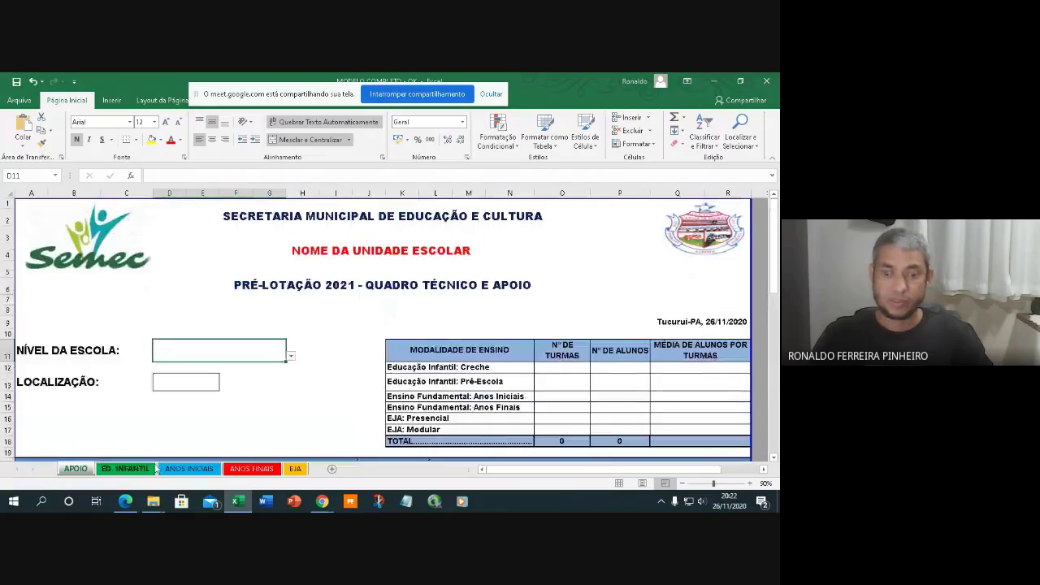
click(129, 469)
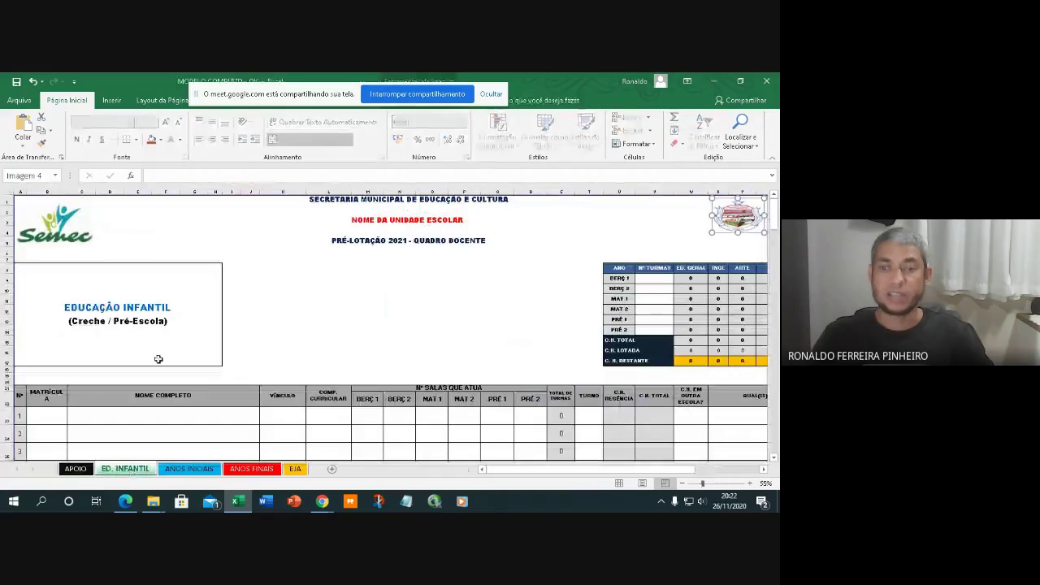
scroll(182, 330, down, 5)
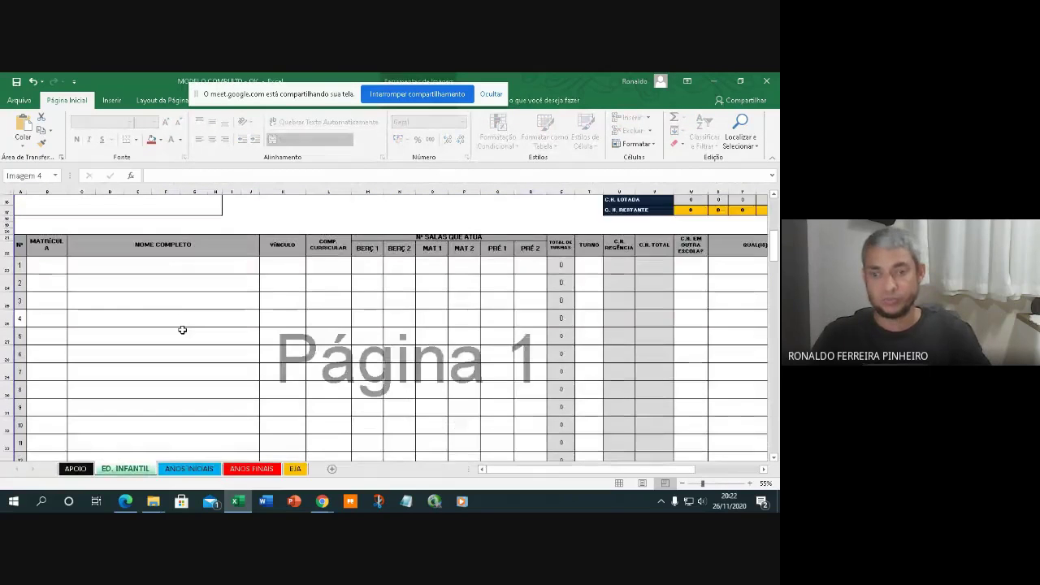
scroll(182, 330, up, 5)
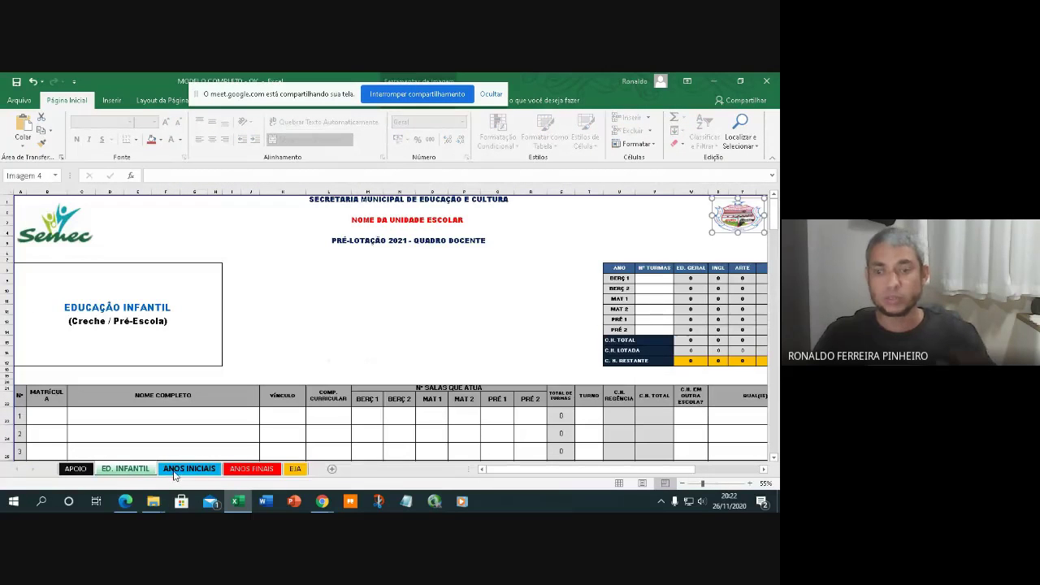
click(175, 470)
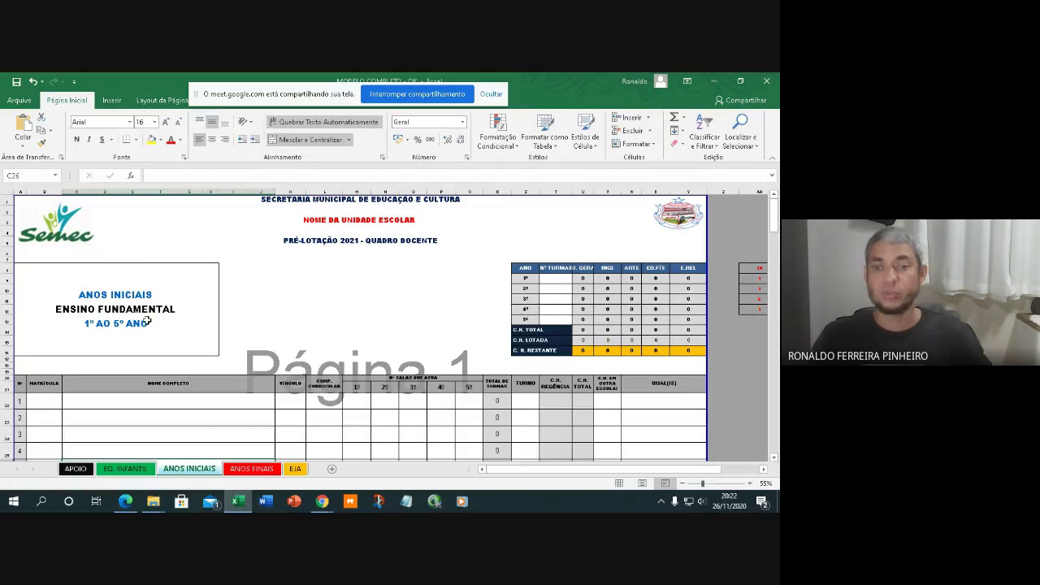
scroll(157, 360, down, 5)
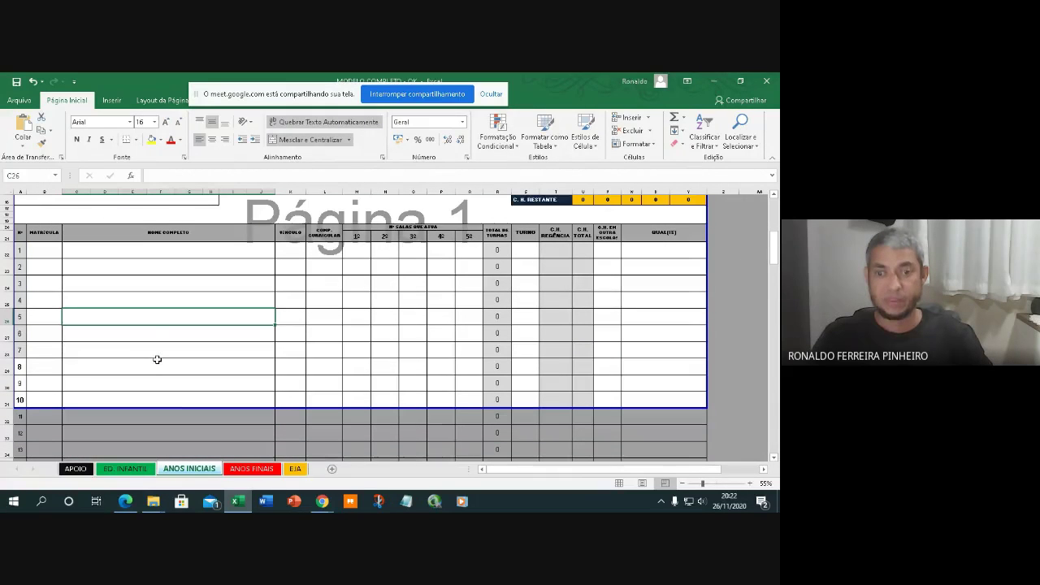
click(228, 472)
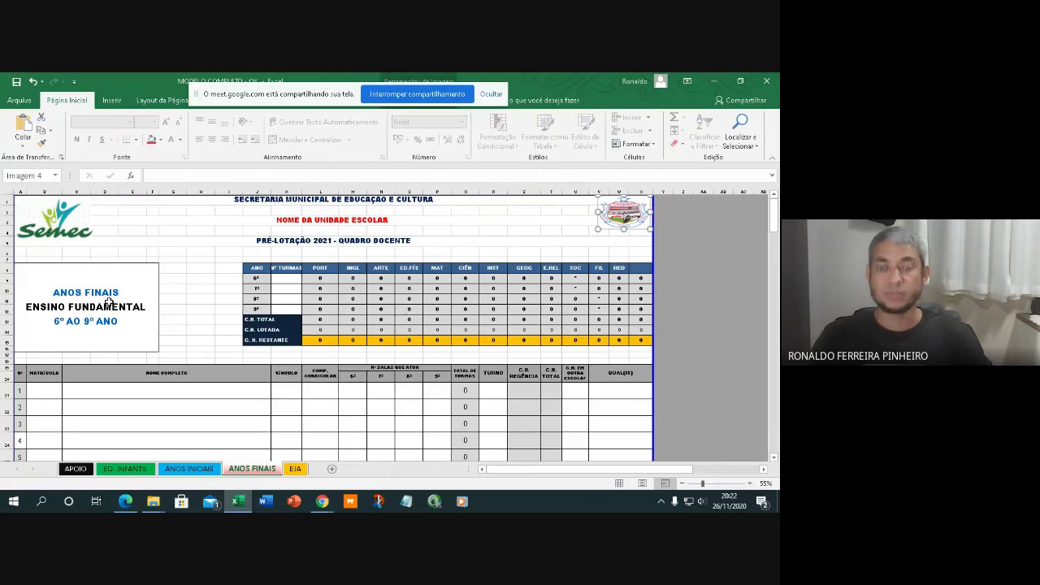
scroll(105, 302, down, 5)
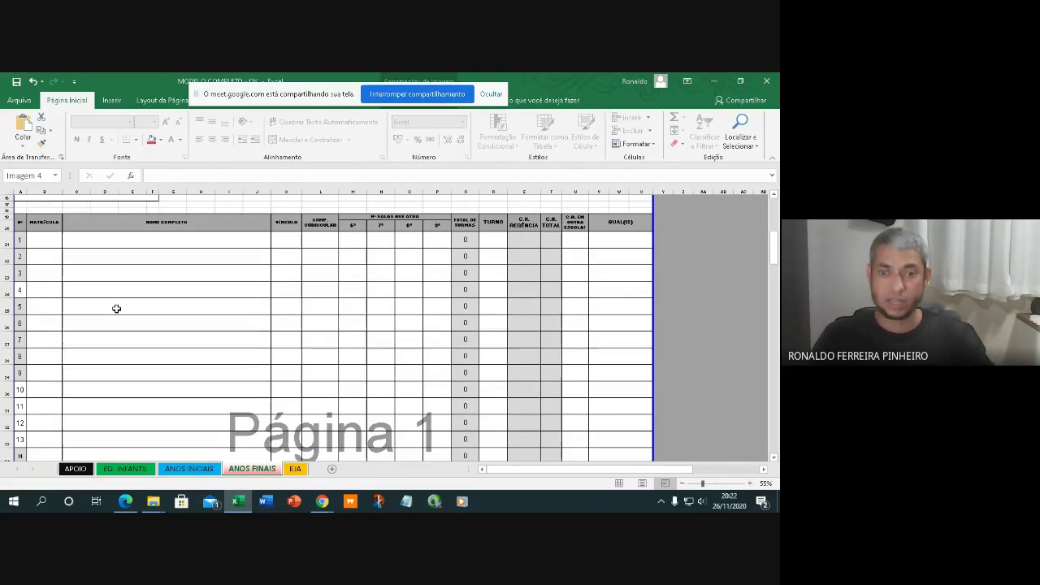
click(295, 470)
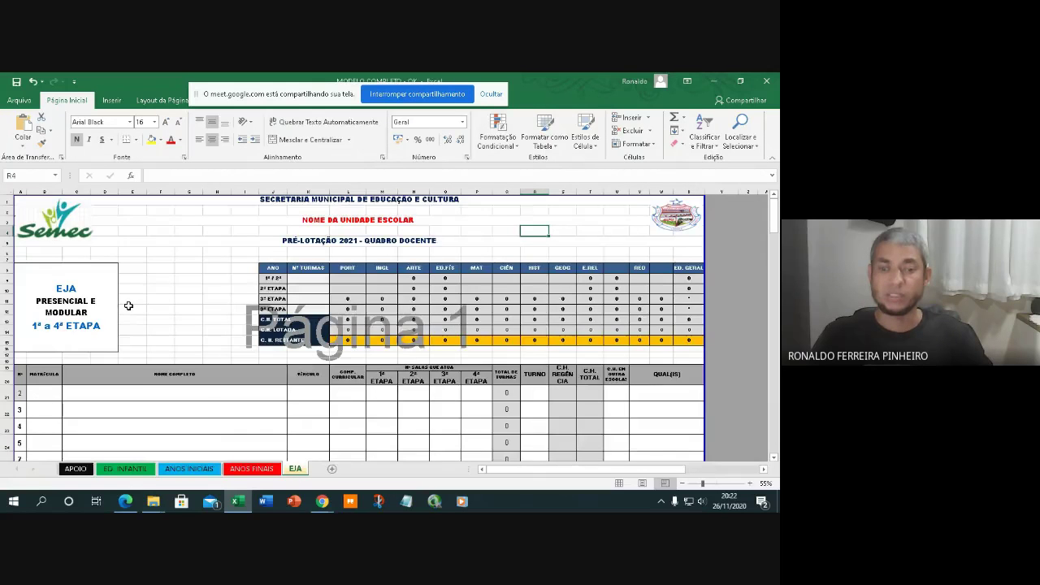
scroll(129, 305, down, 1)
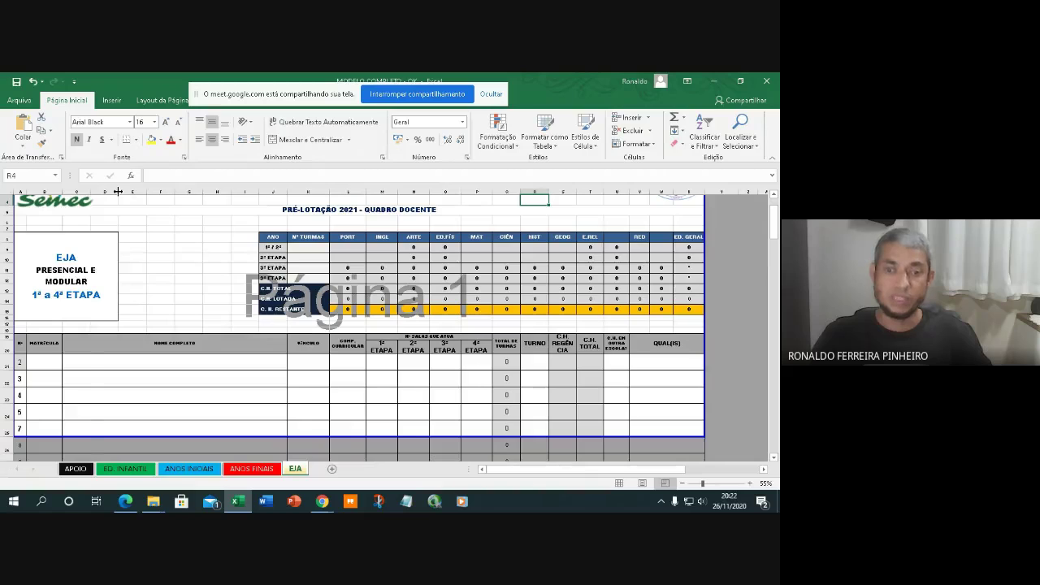
Widen column D slightly on the EJA sheet and change the title box's middle line to PRESENCIAL E SEMI PRESENCIAL.
drag(119, 191, 123, 192)
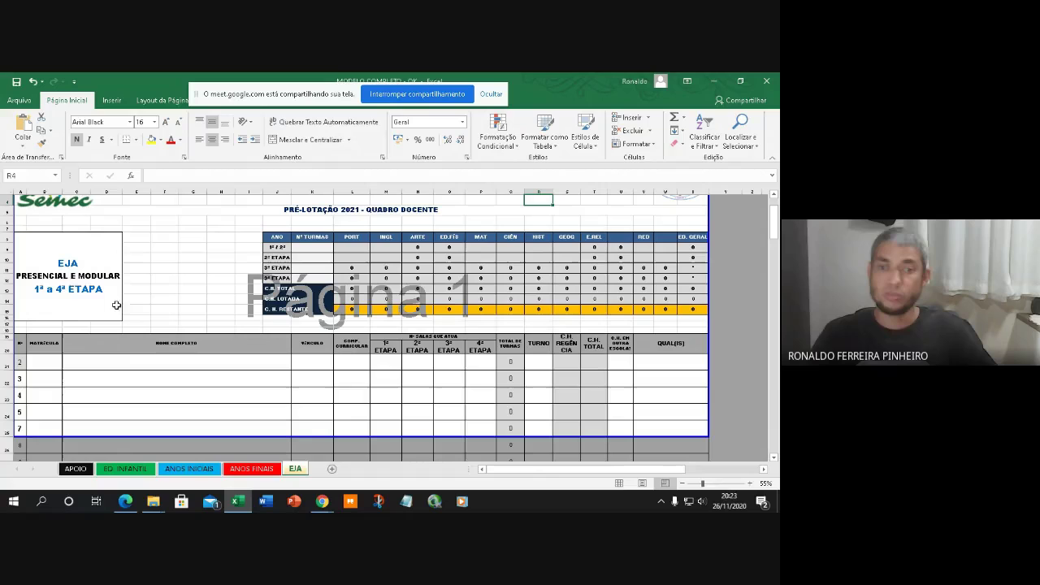
click(79, 275)
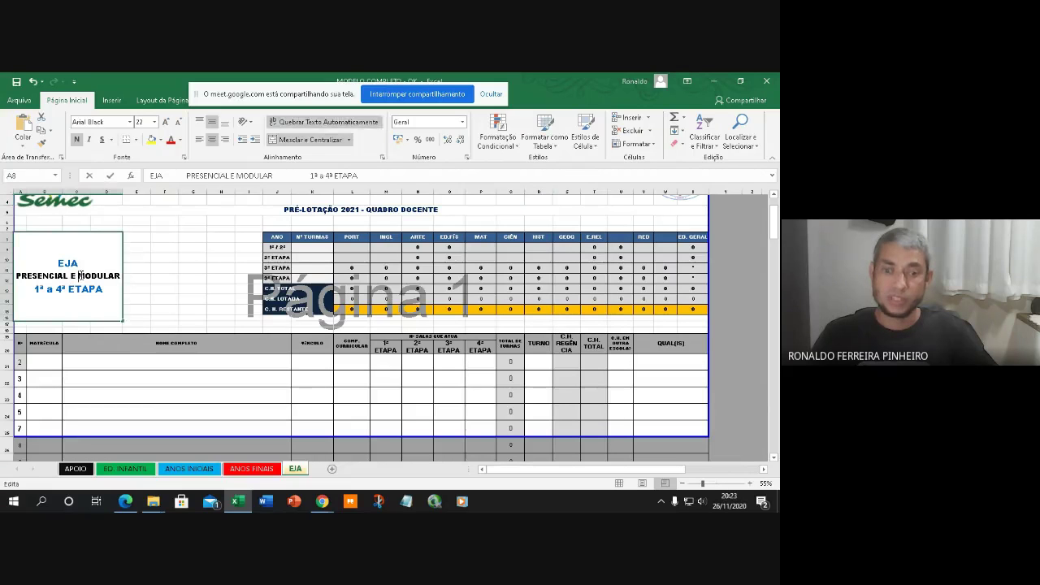
text(SEMI )
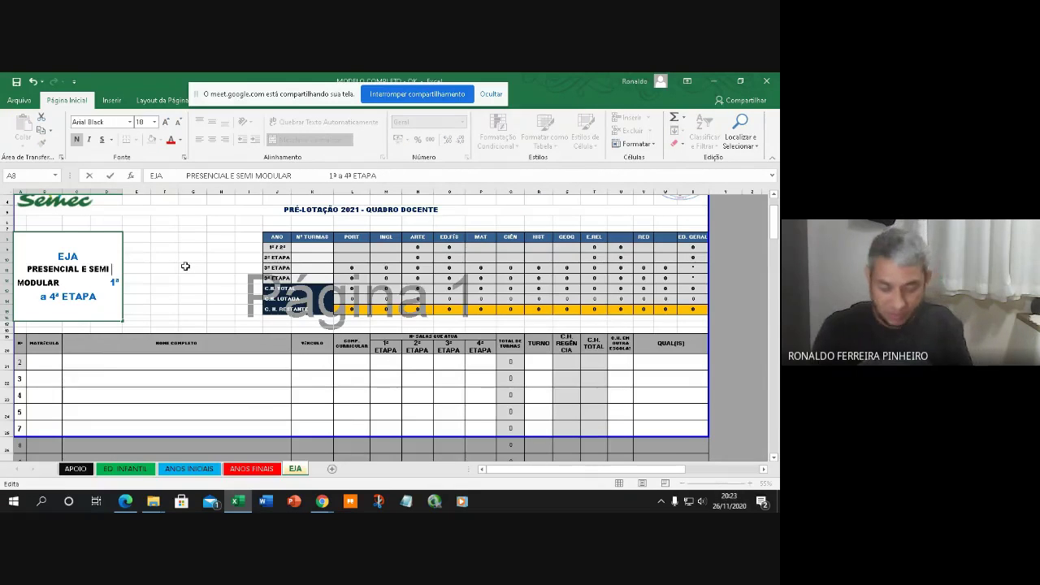
text(PRESENCIAL)
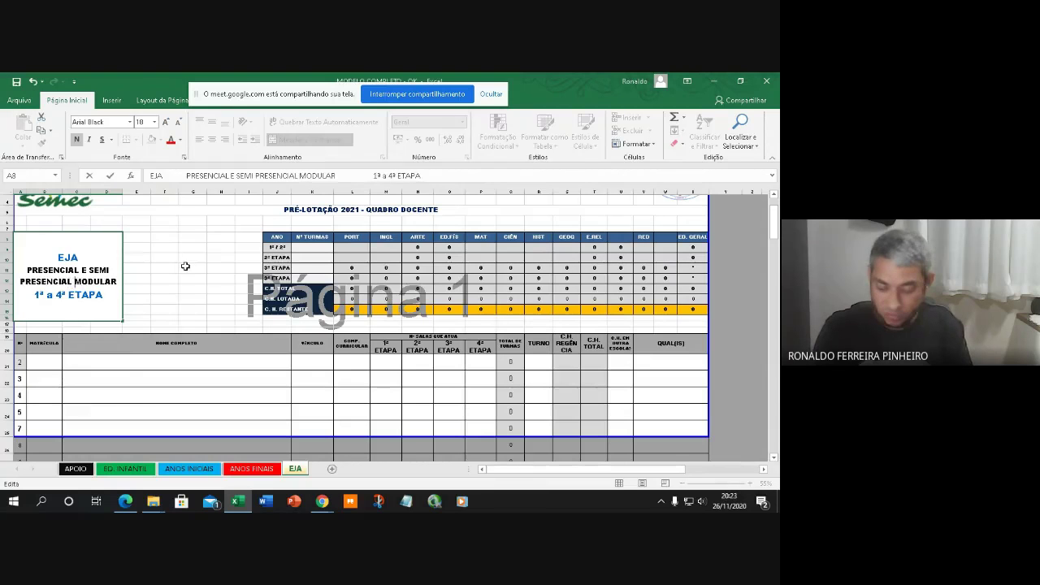
key(Delete)
key(Delete)
key(Delete)
key(Delete)
key(Delete)
key(Delete)
key(Delete)
key(BackSpace)
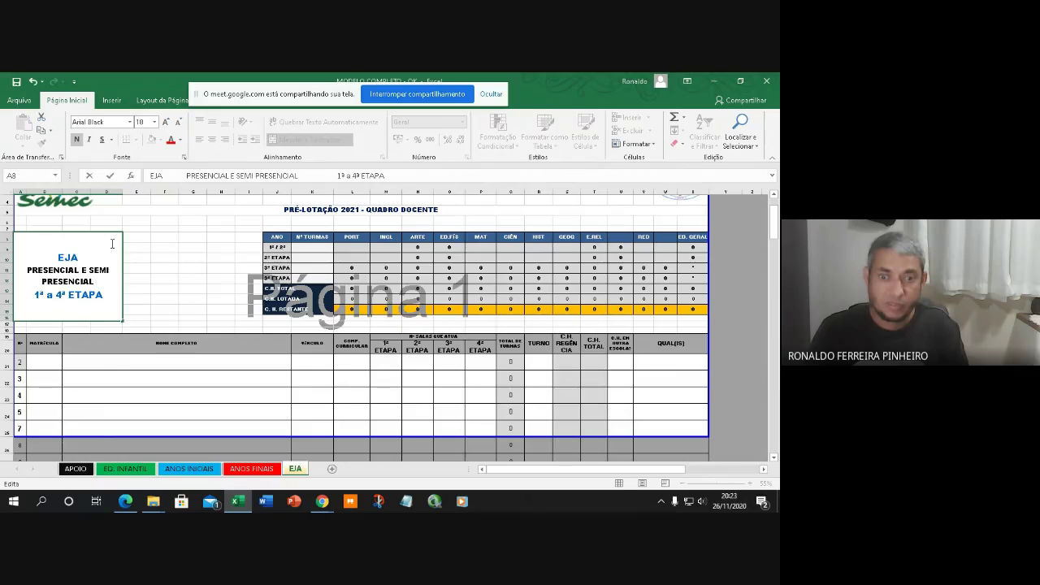
click(119, 197)
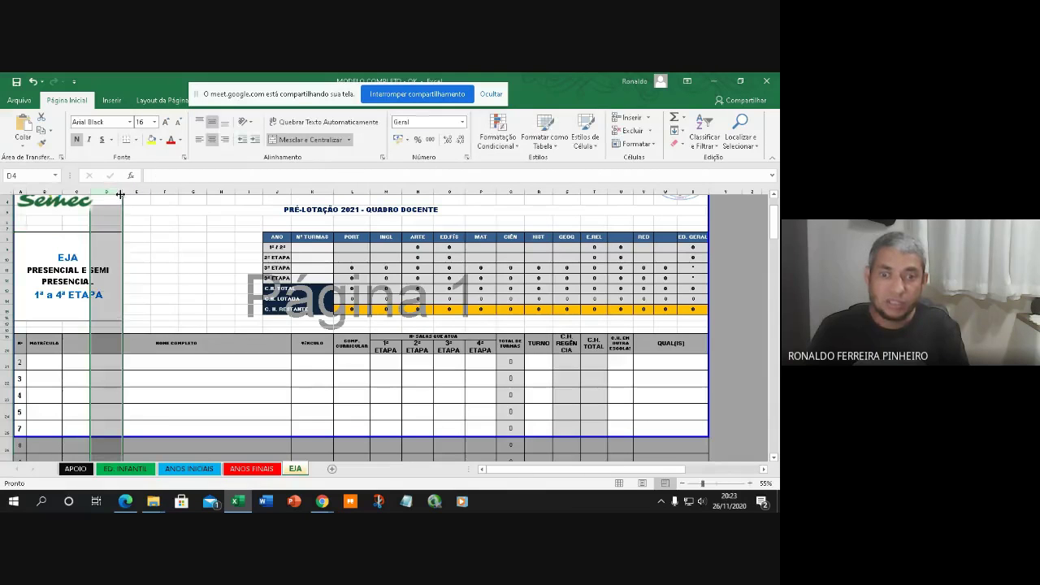
drag(122, 196, 176, 194)
click(161, 278)
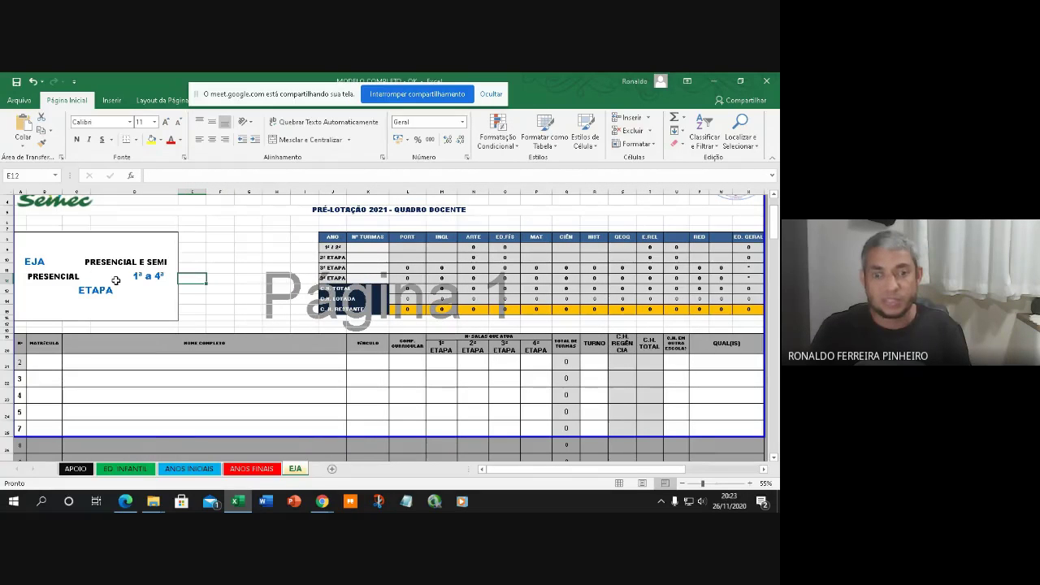
key(ctrl+z)
key(ctrl+z)
key(ctrl+z)
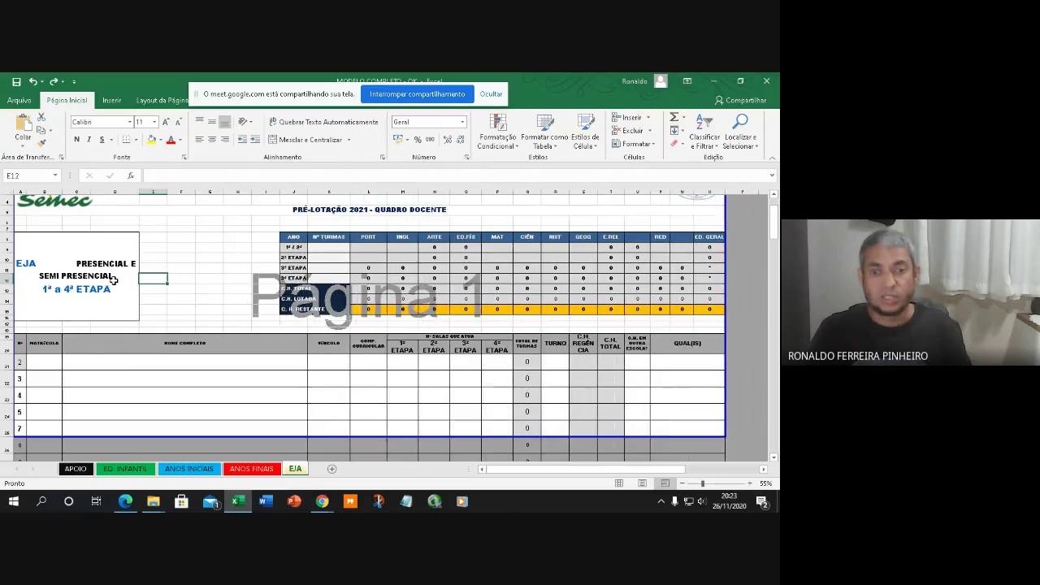
key(ctrl+z)
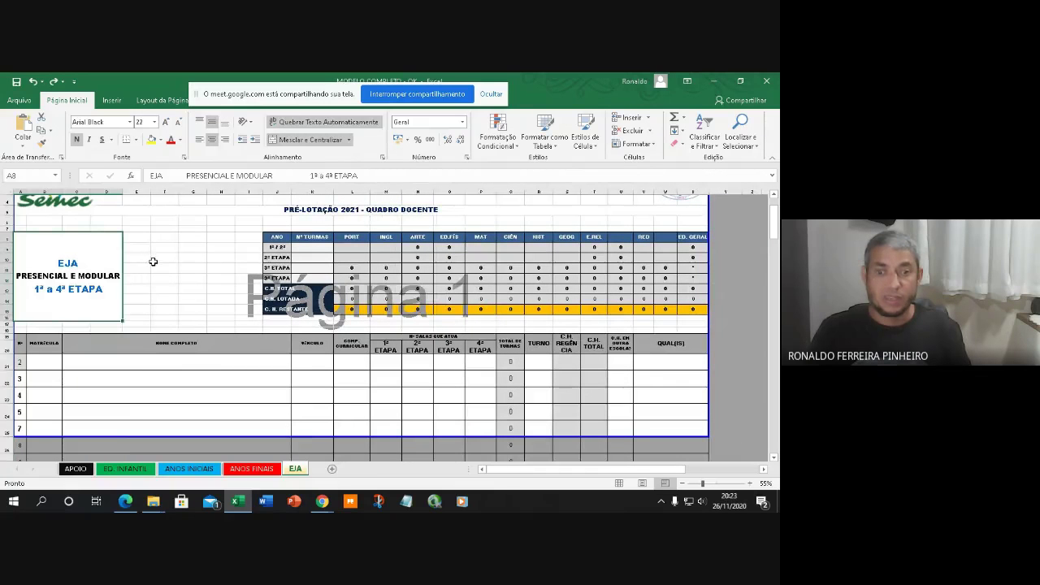
click(53, 81)
click(178, 261)
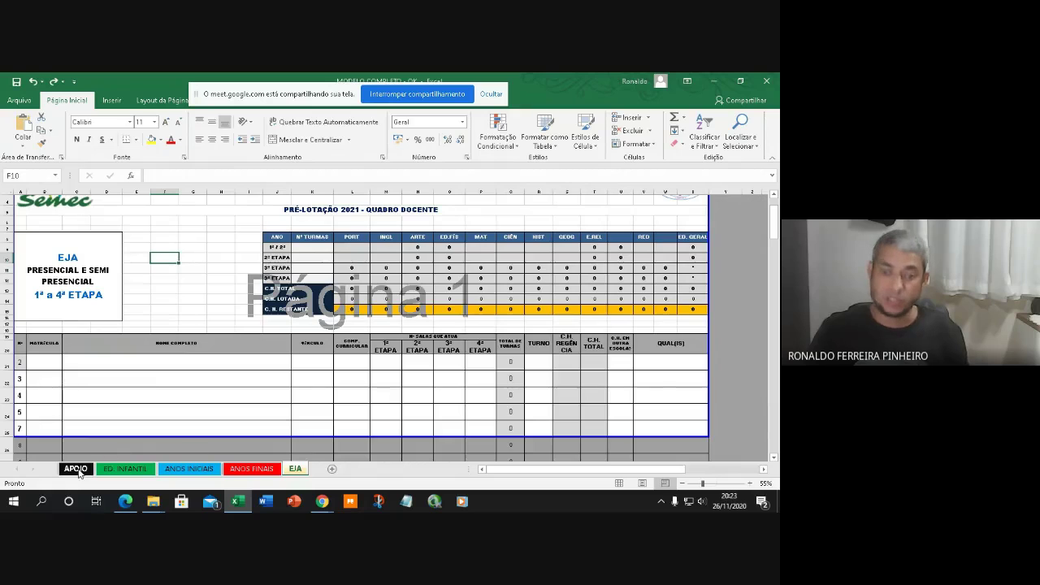
Set NÍVEL DA ESCOLA on the APOIO sheet to "VI- (até 200 alunos)".
click(77, 470)
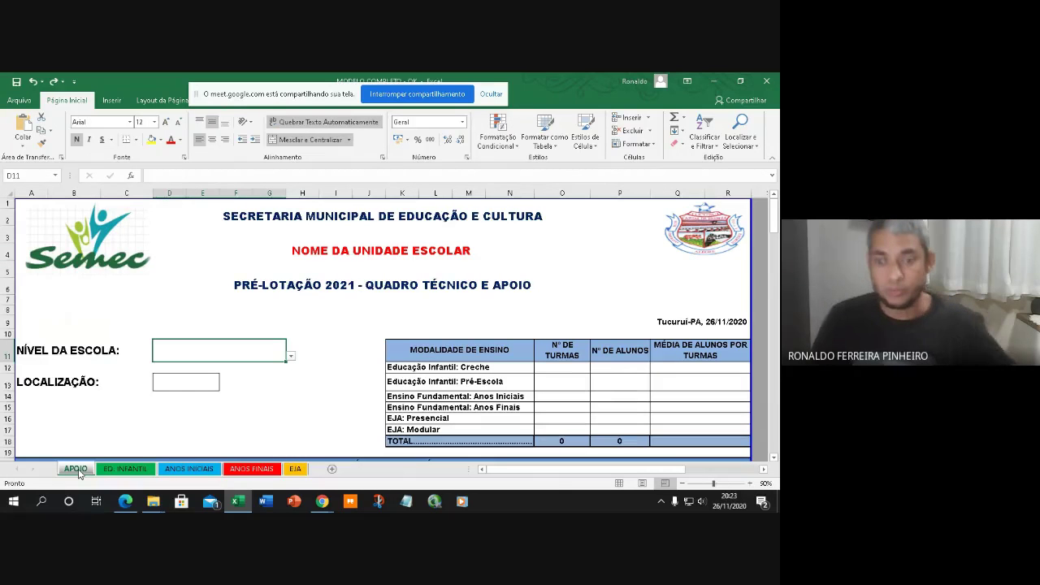
click(291, 357)
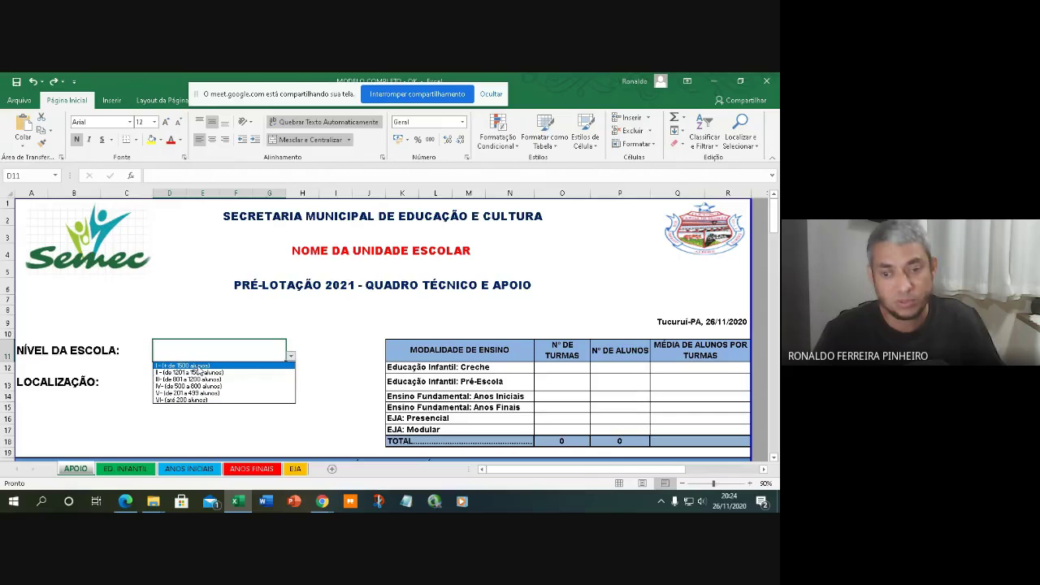
click(221, 425)
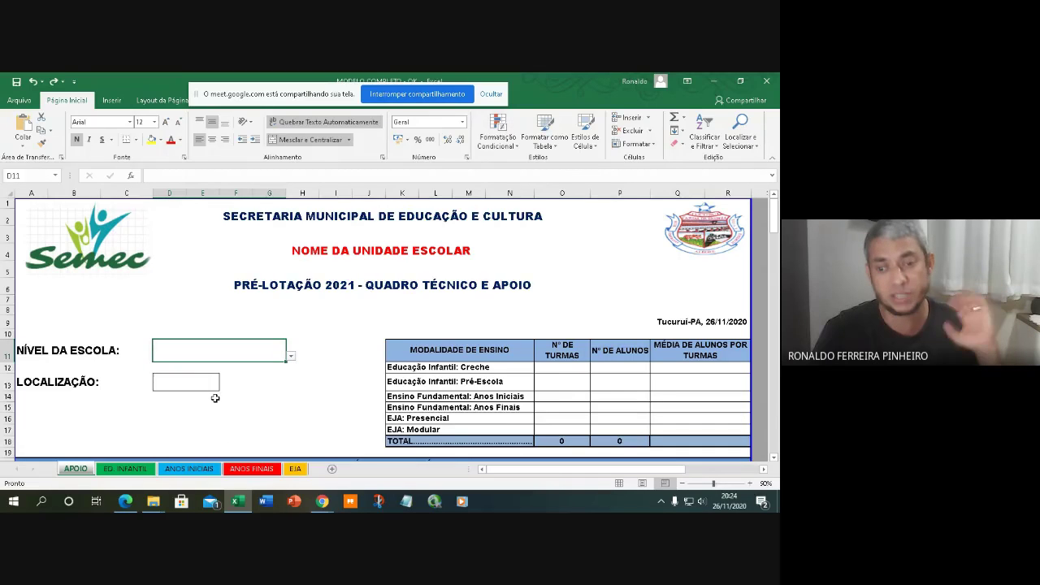
click(291, 356)
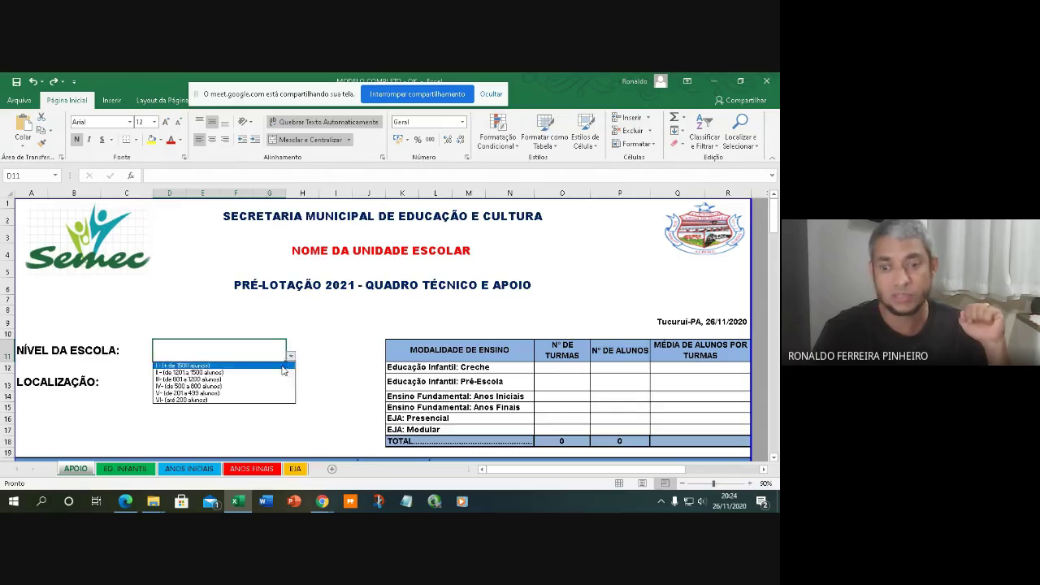
click(240, 399)
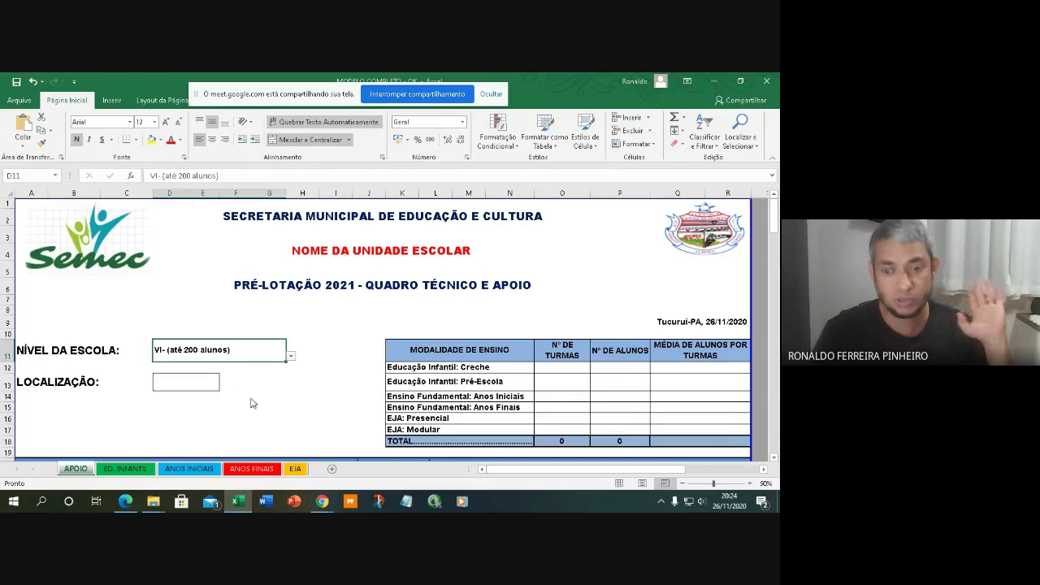
Set LOCALIZAÇÃO to CAMPO and replace it with URBANA.
click(173, 382)
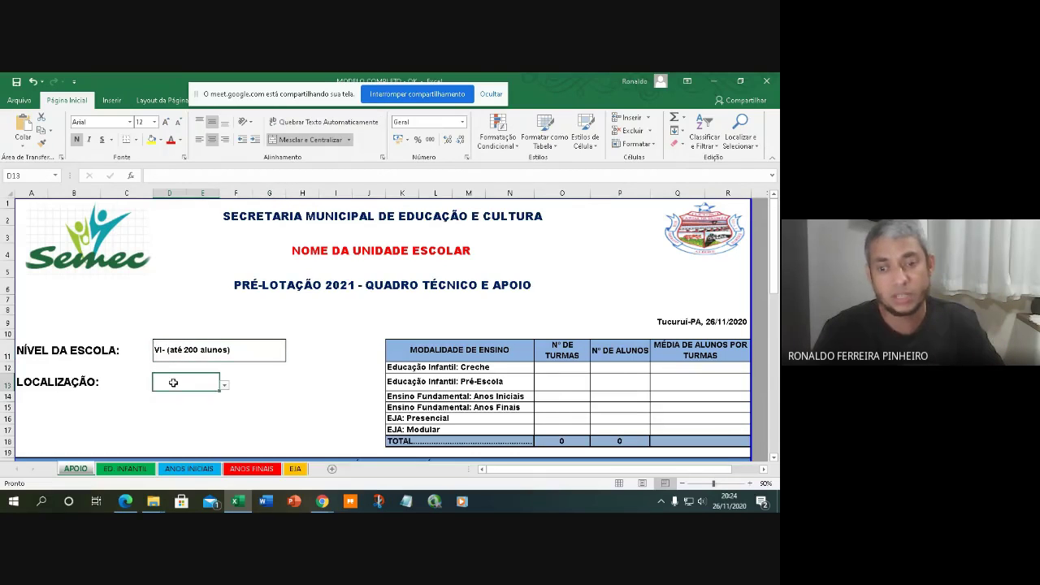
click(225, 386)
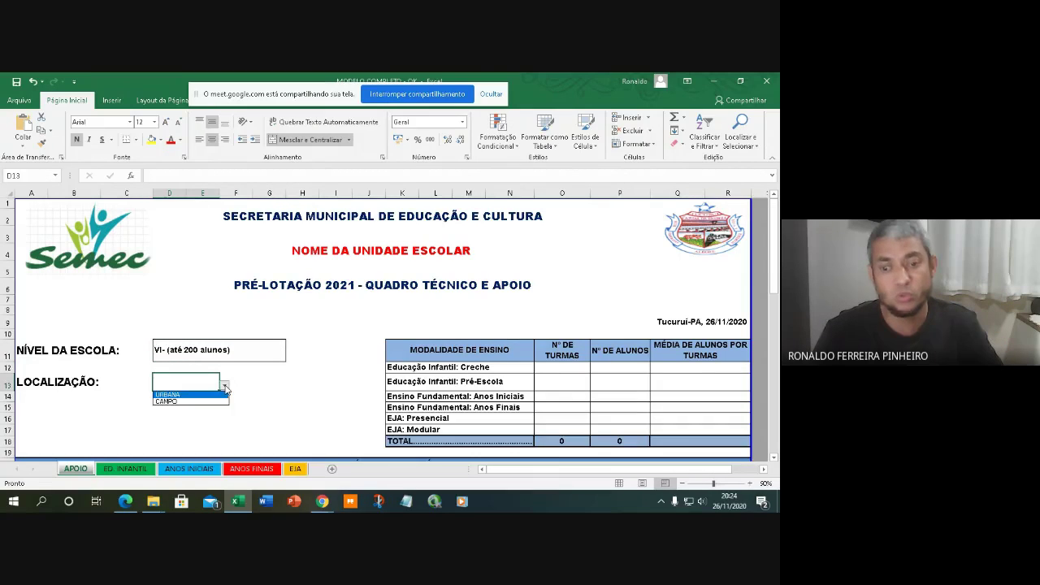
click(186, 401)
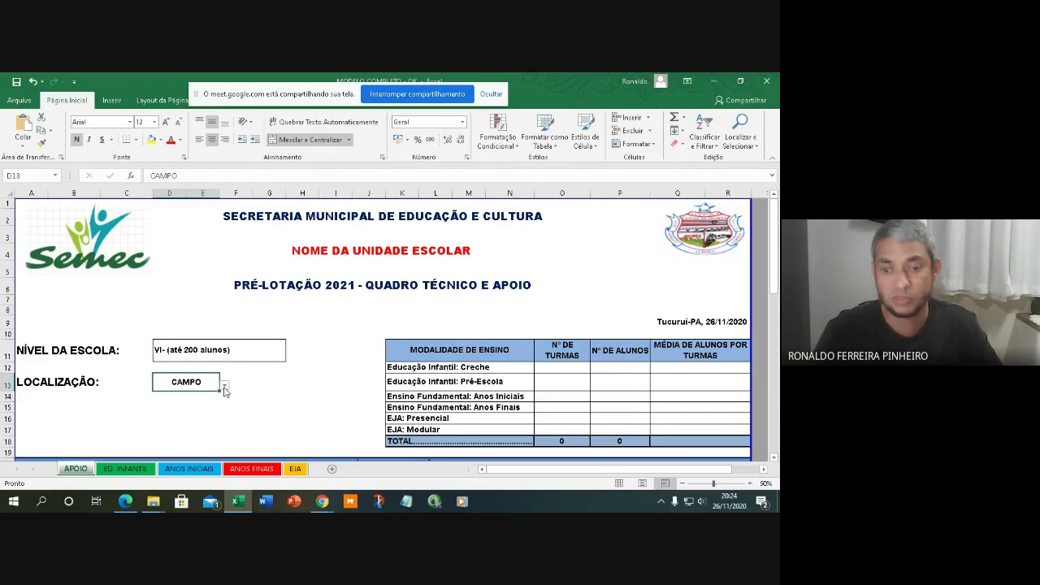
click(225, 388)
click(209, 394)
click(255, 392)
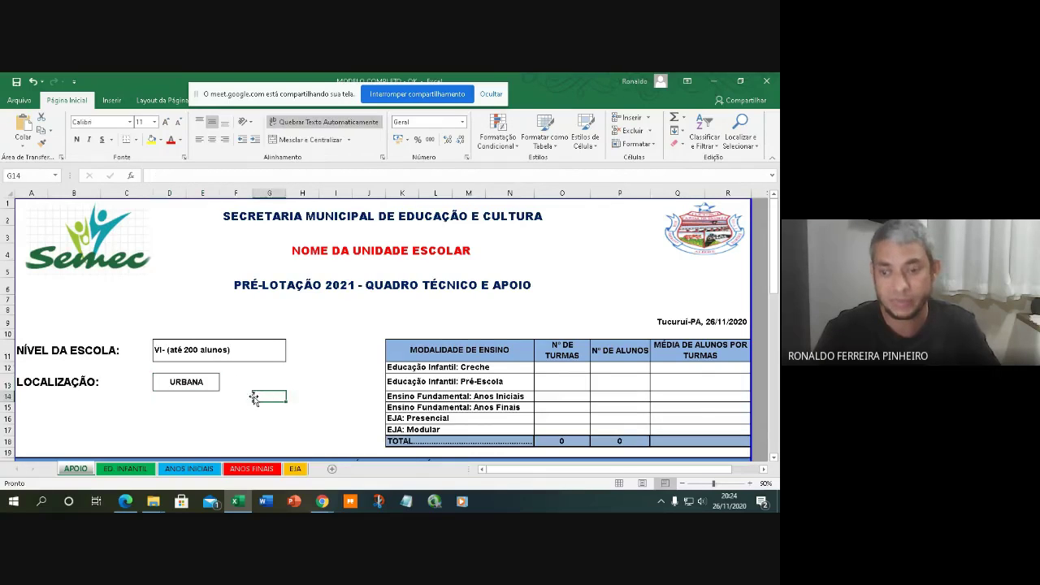
Enter 2 classes and 40 students for Educação Infantil: Creche in the teaching modality table.
scroll(255, 395, down, 1)
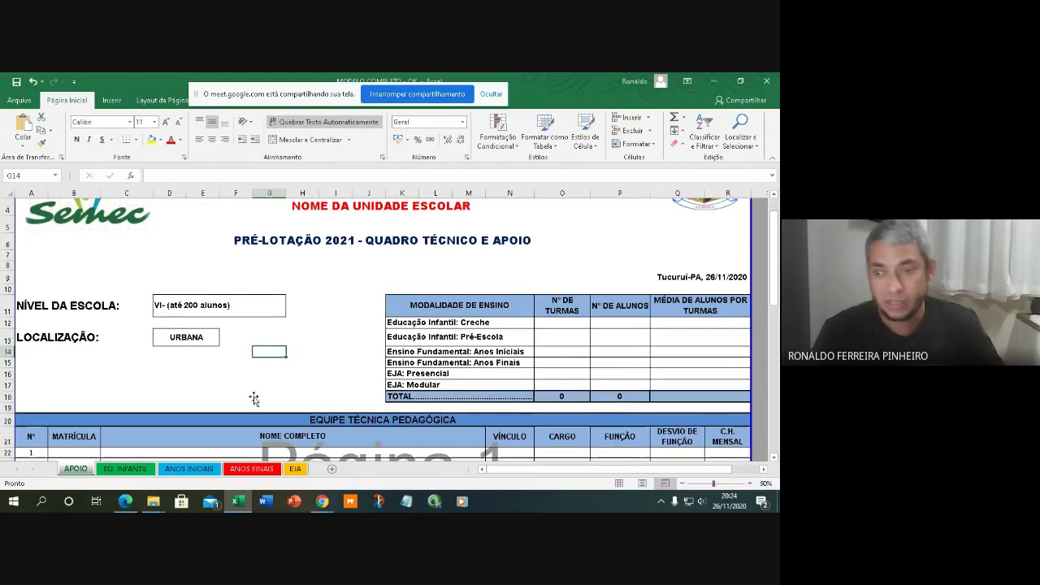
click(546, 325)
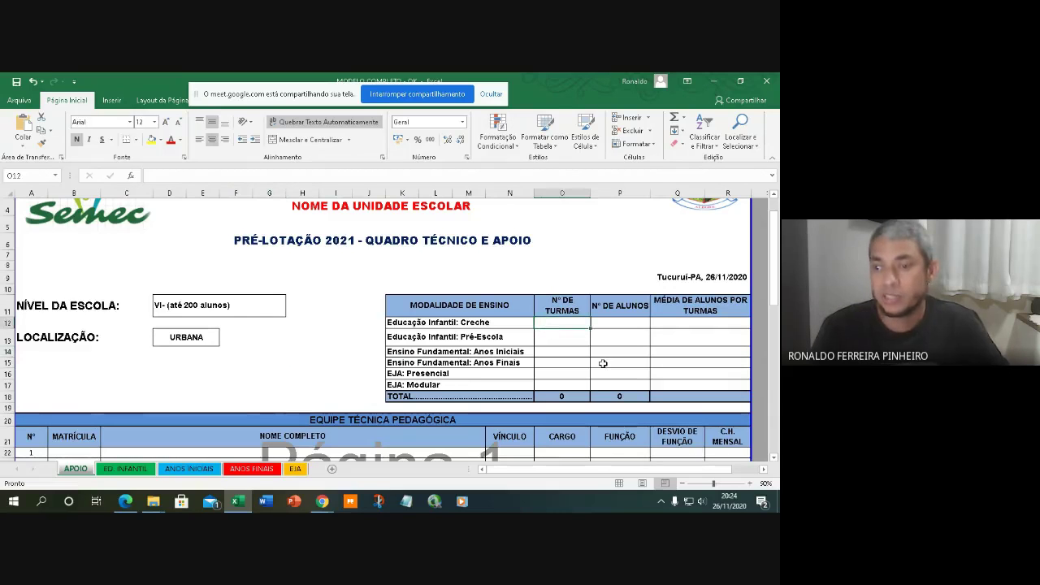
text(2)
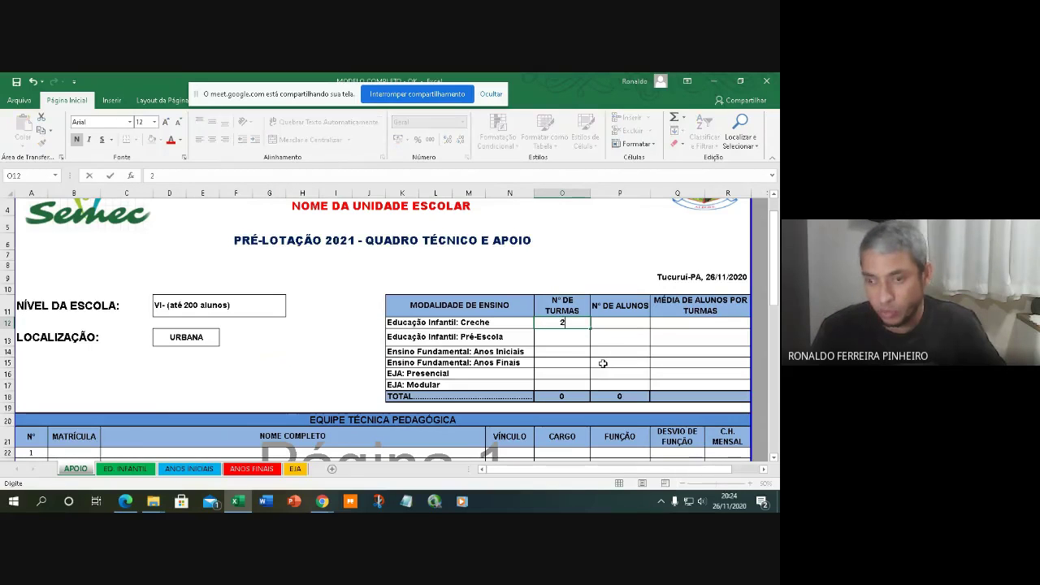
click(611, 326)
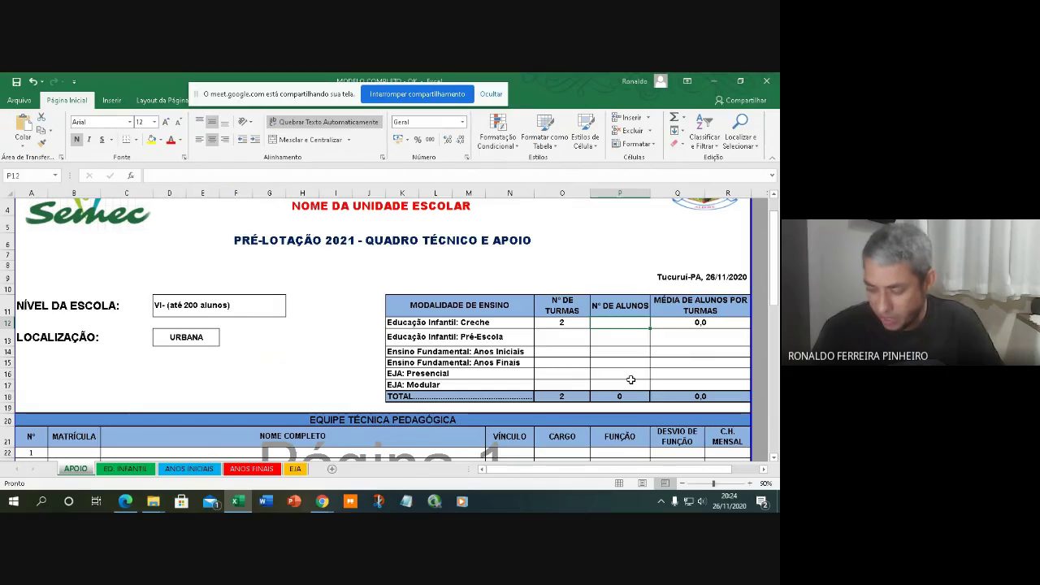
text(40)
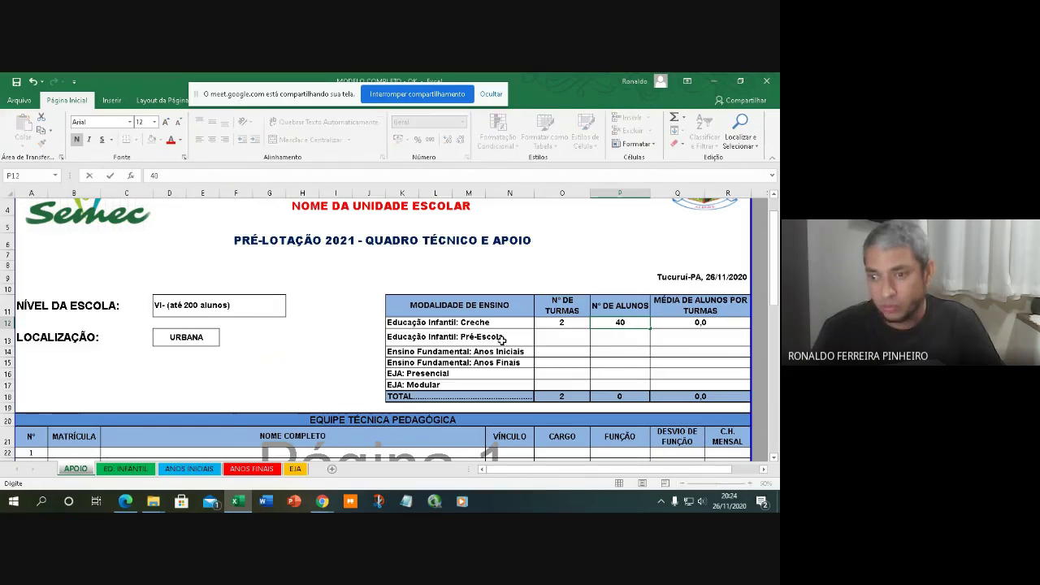
Shade the MÉDIA DE ALUNOS POR TURMAS cells light grey for all six modalities, from Creche through EJA: Modular.
click(559, 335)
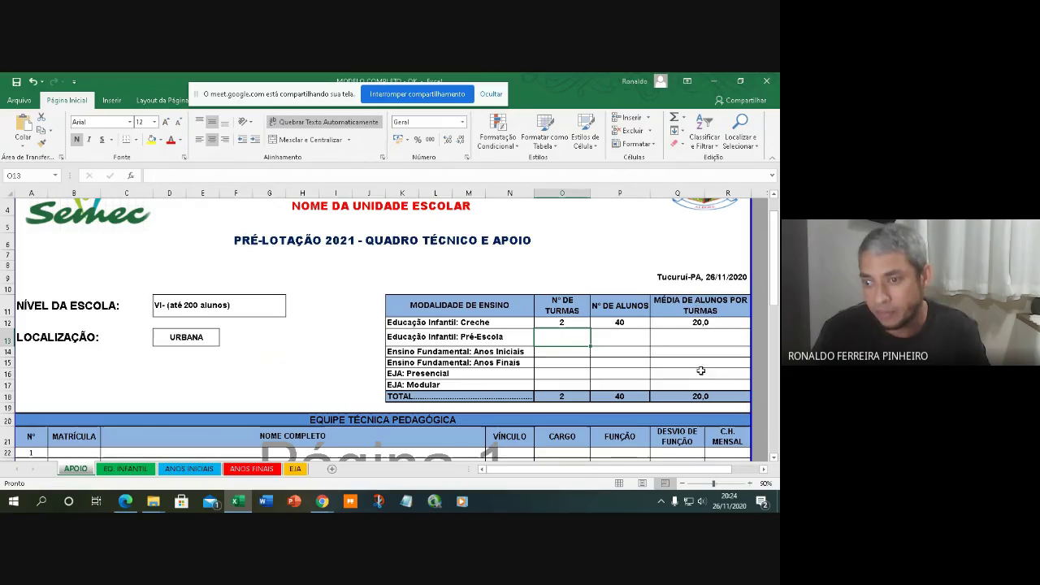
drag(681, 317, 714, 380)
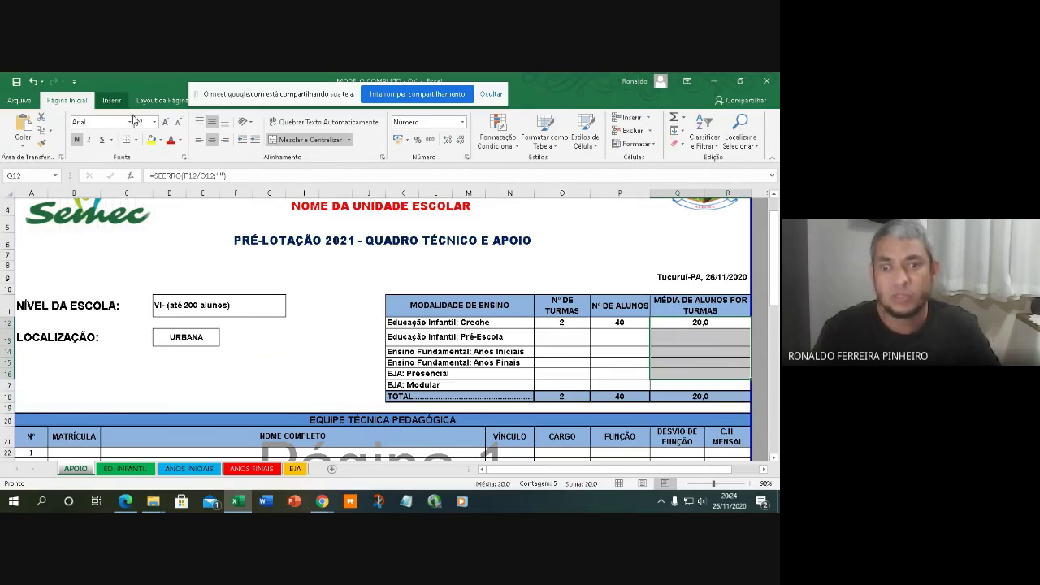
click(162, 141)
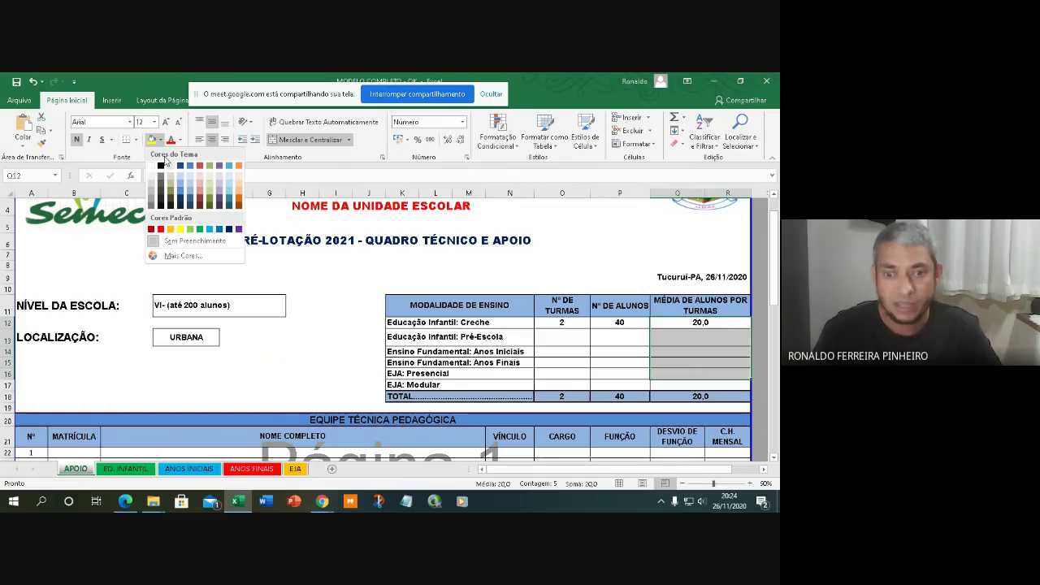
click(153, 187)
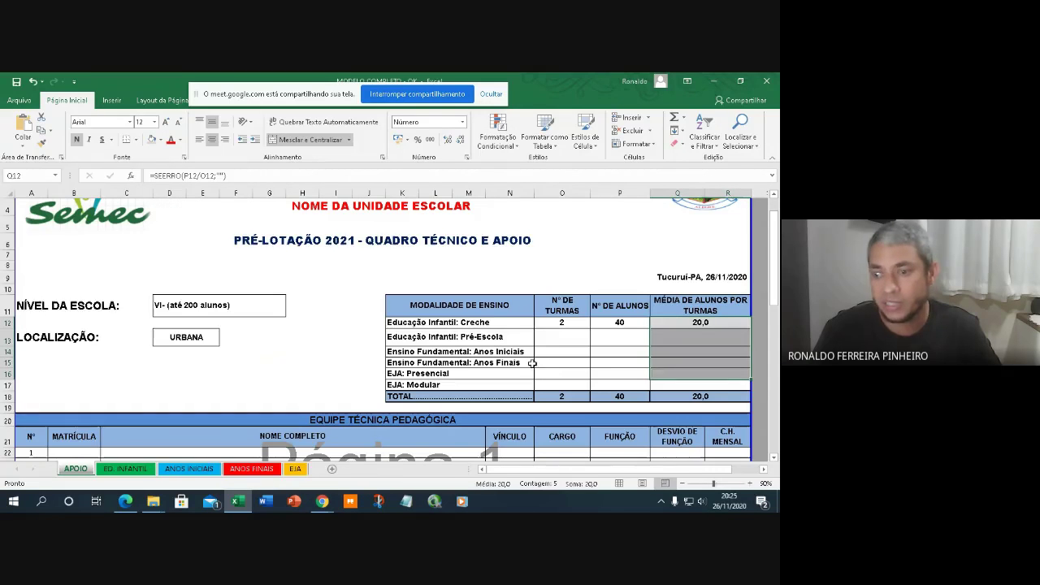
click(705, 385)
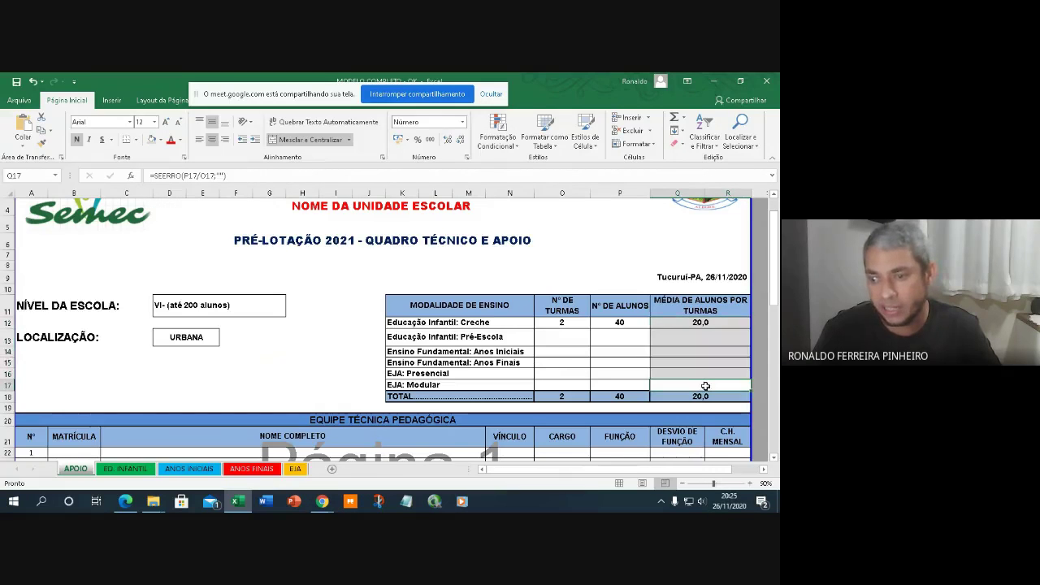
click(151, 139)
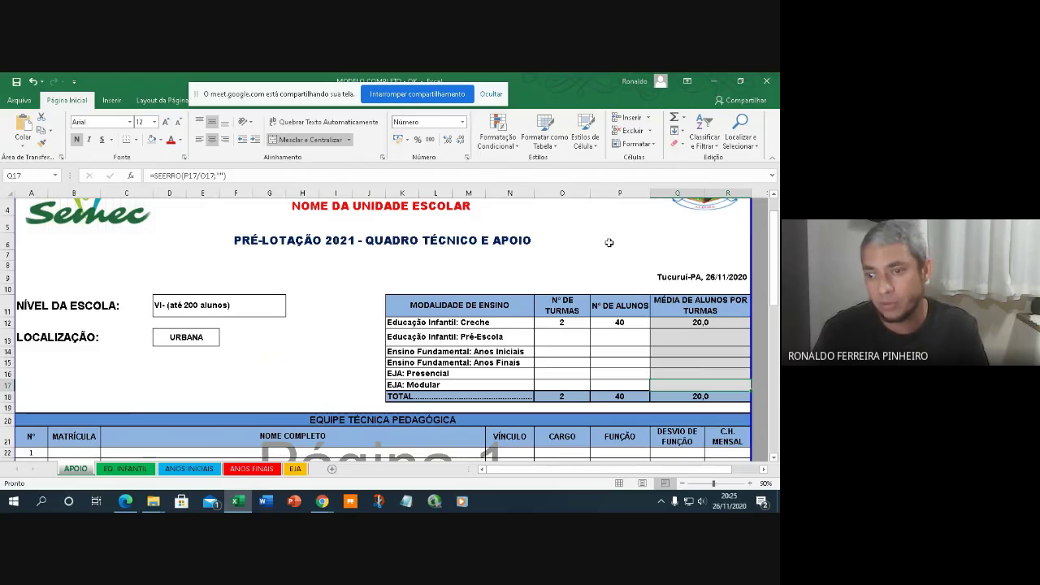
Enter the class counts: 1 for Pré-Escola, 1 for Anos Iniciais, 2 for Anos Finais, and 0 for both EJA: Presencial and EJA: Modular.
click(634, 353)
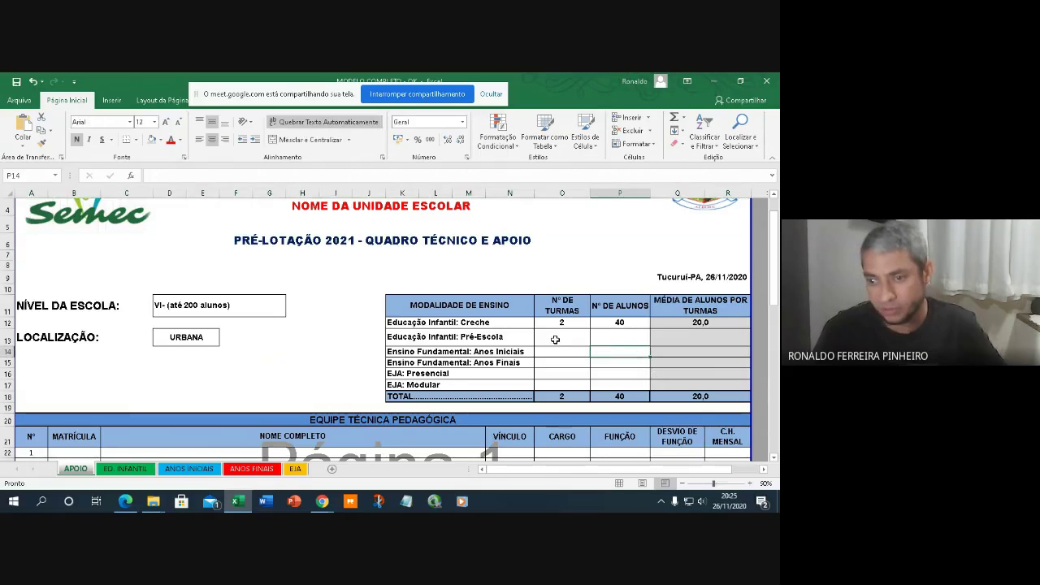
click(555, 339)
text(1)
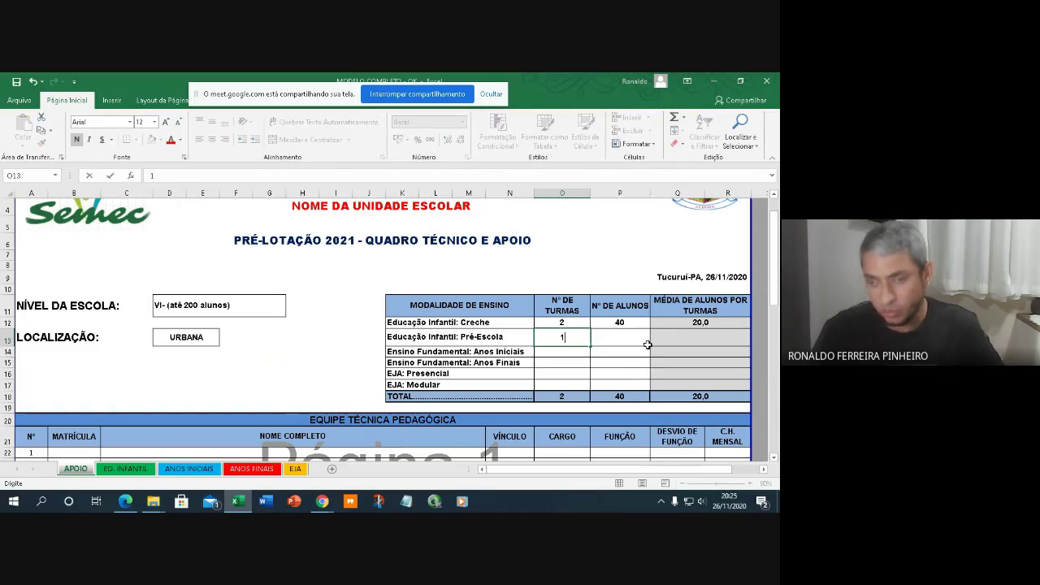
key(Return)
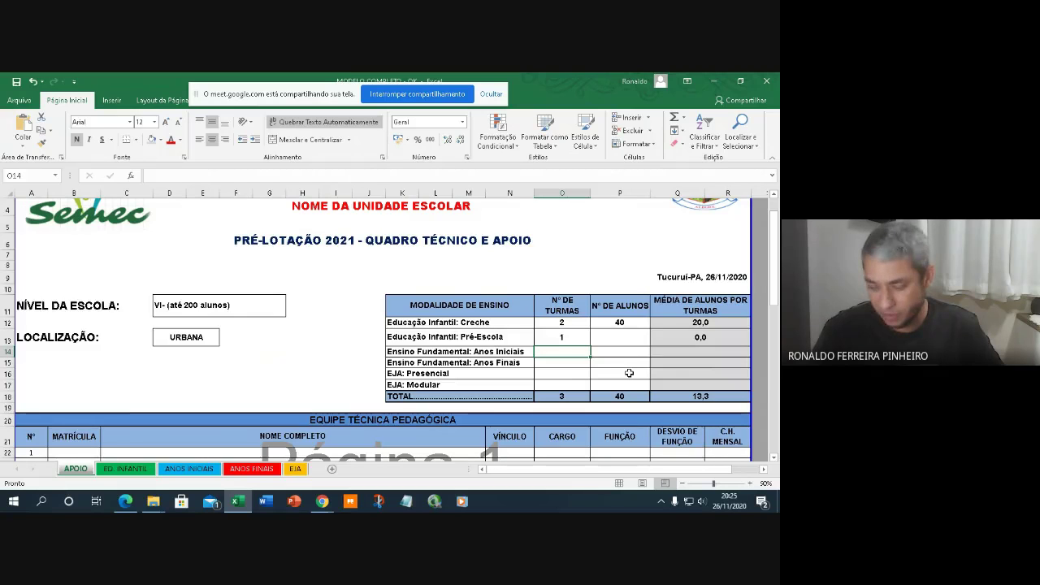
text(1)
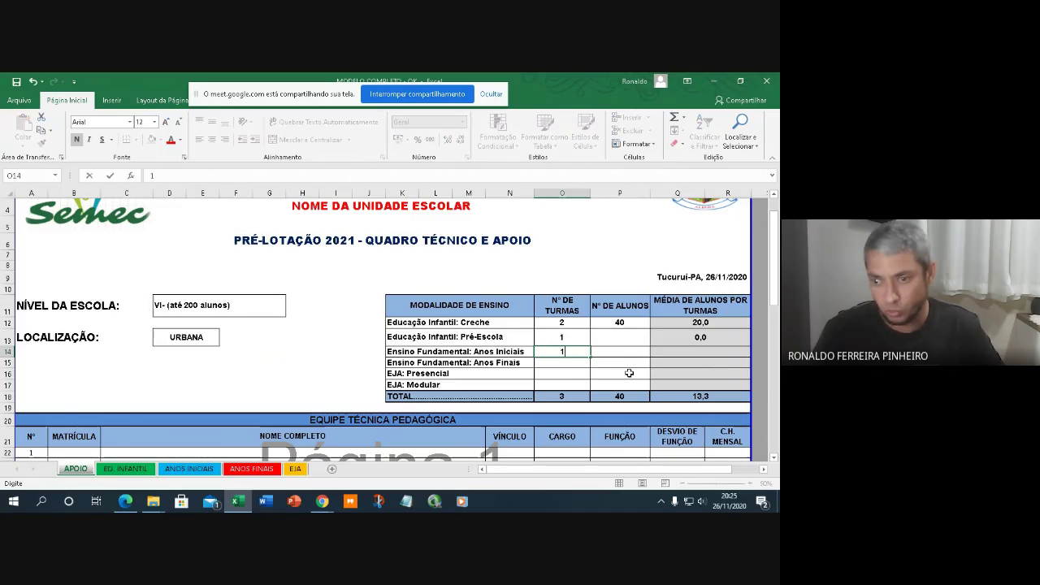
click(580, 361)
text(2)
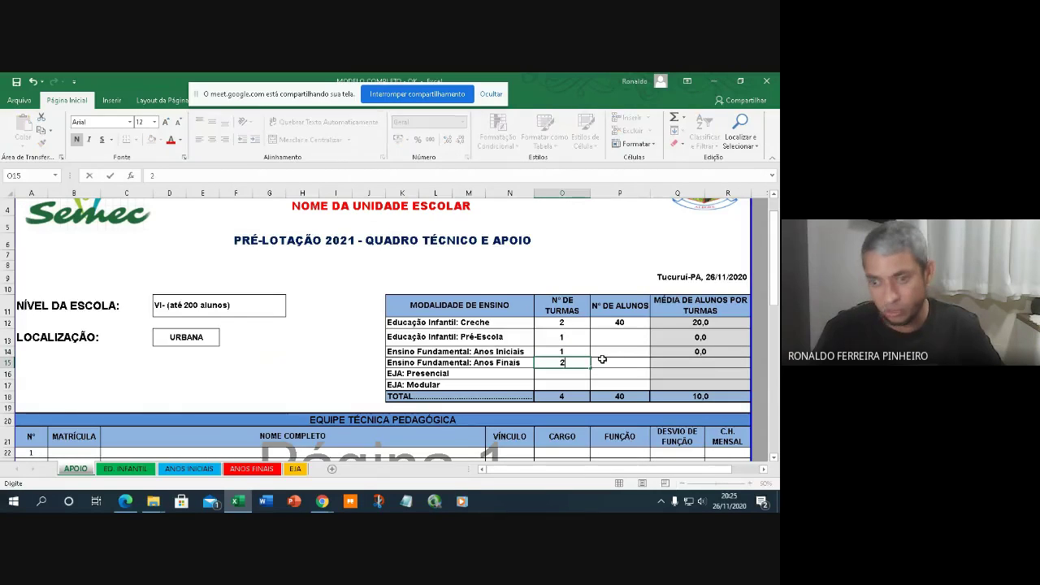
click(563, 375)
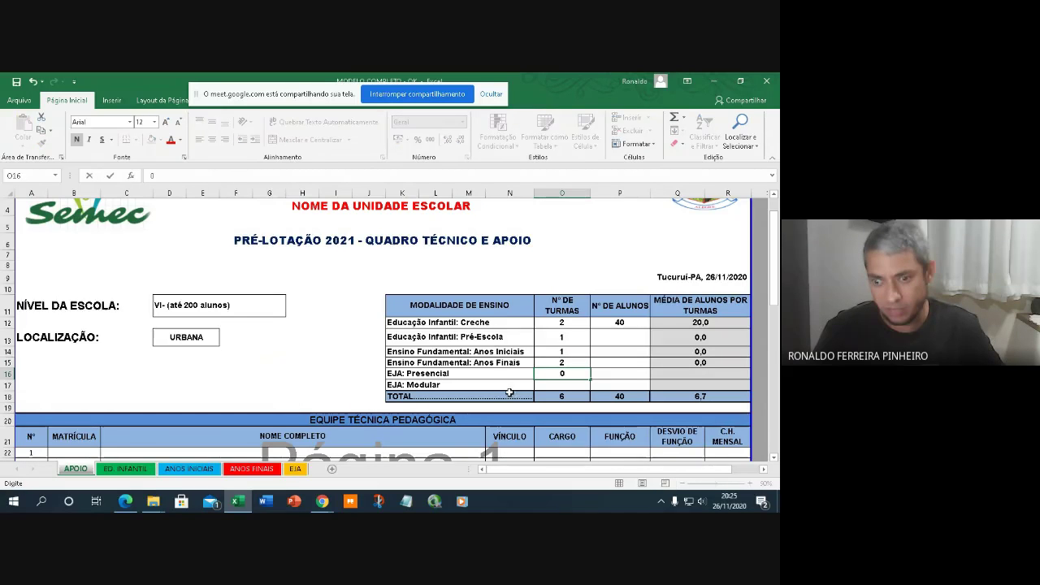
click(563, 383)
text(0)
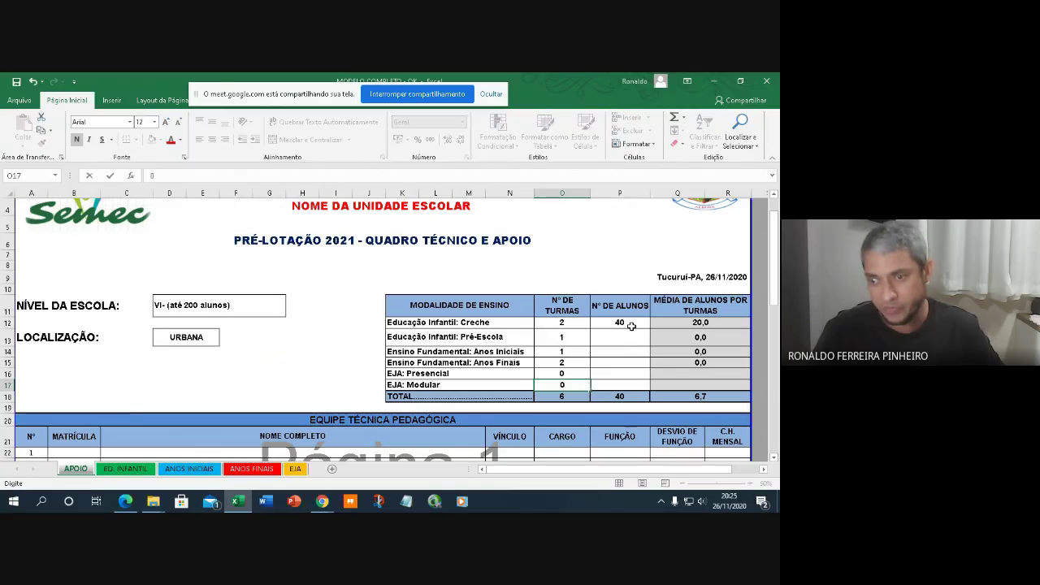
Enter the student counts: 20 for Pré-Escola, 30 for Anos Iniciais, 50 for Anos Finais, and 0 for both EJA modalities.
click(625, 335)
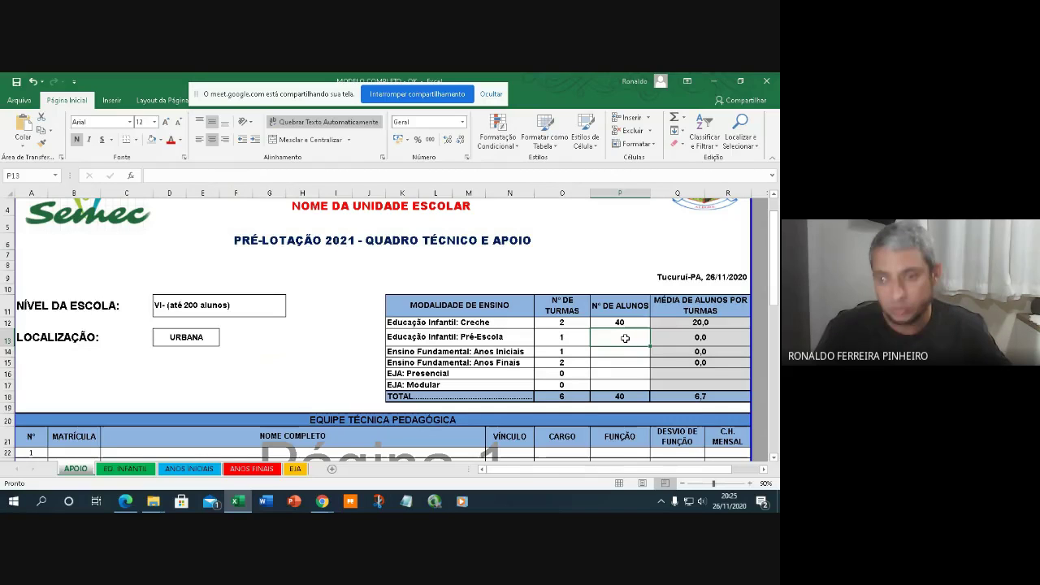
text(20)
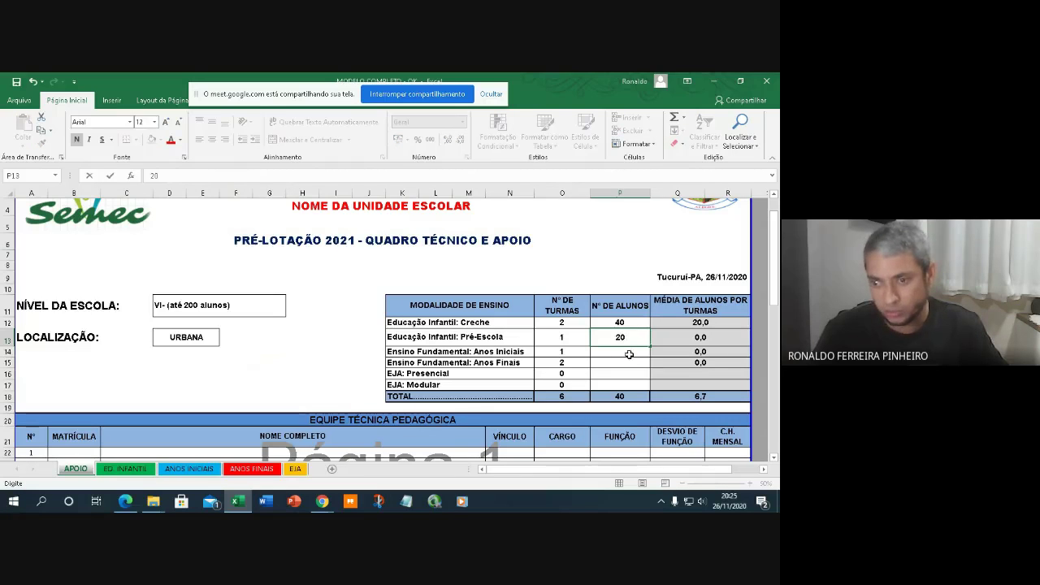
key(Return)
text(30)
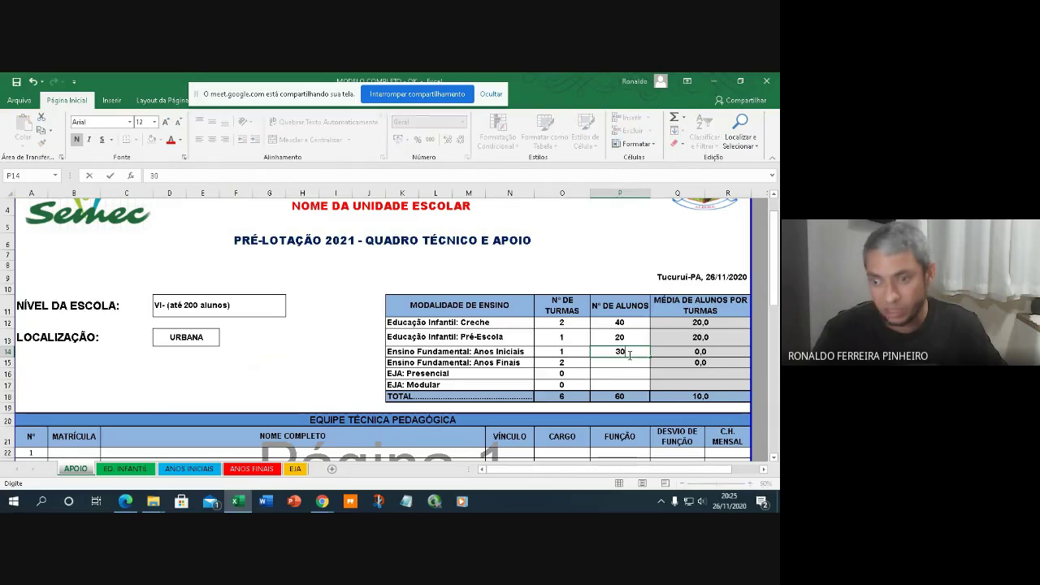
key(Return)
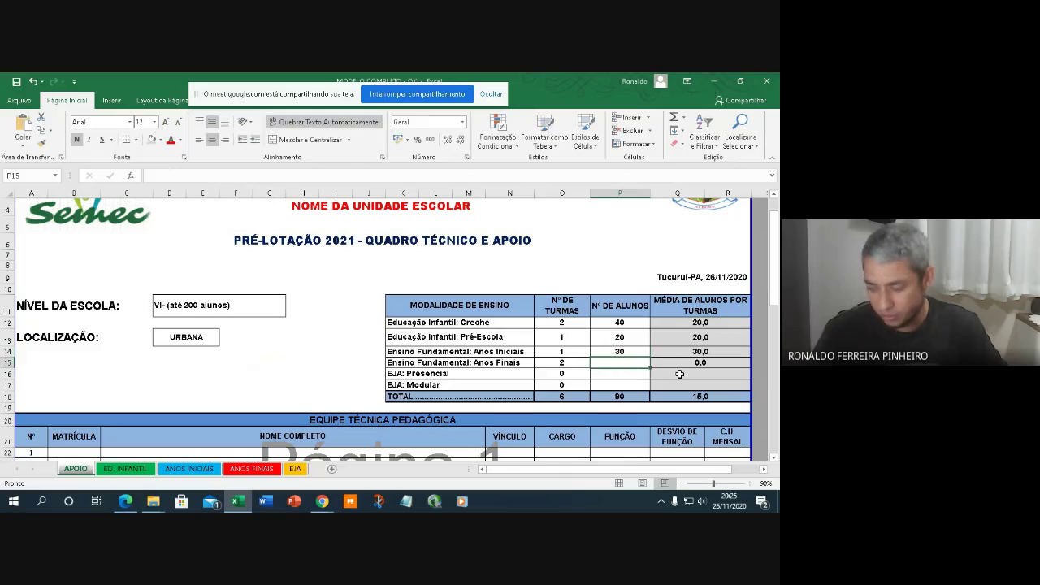
text(50)
key(Return)
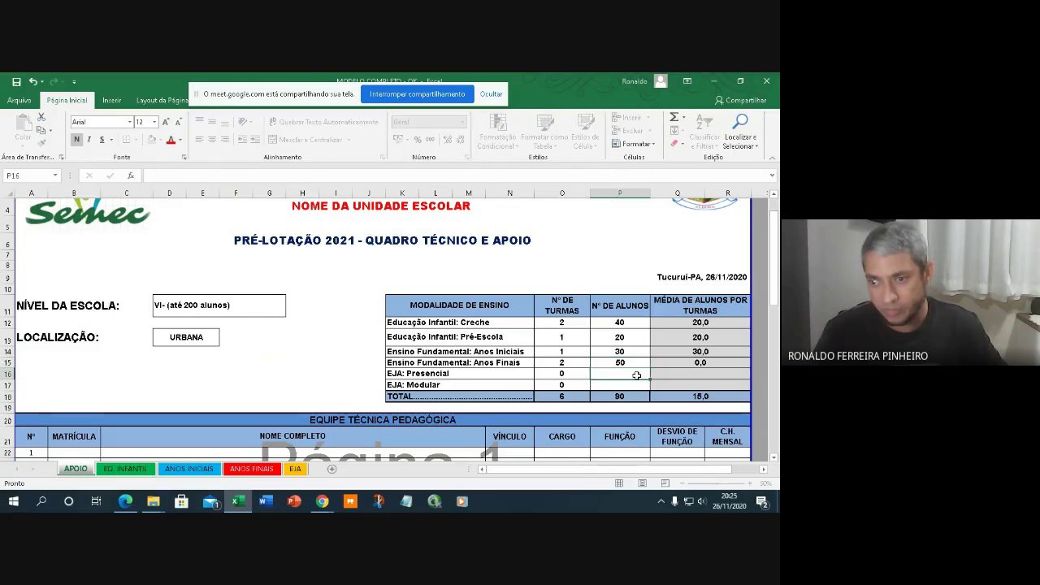
text(0)
key(Return)
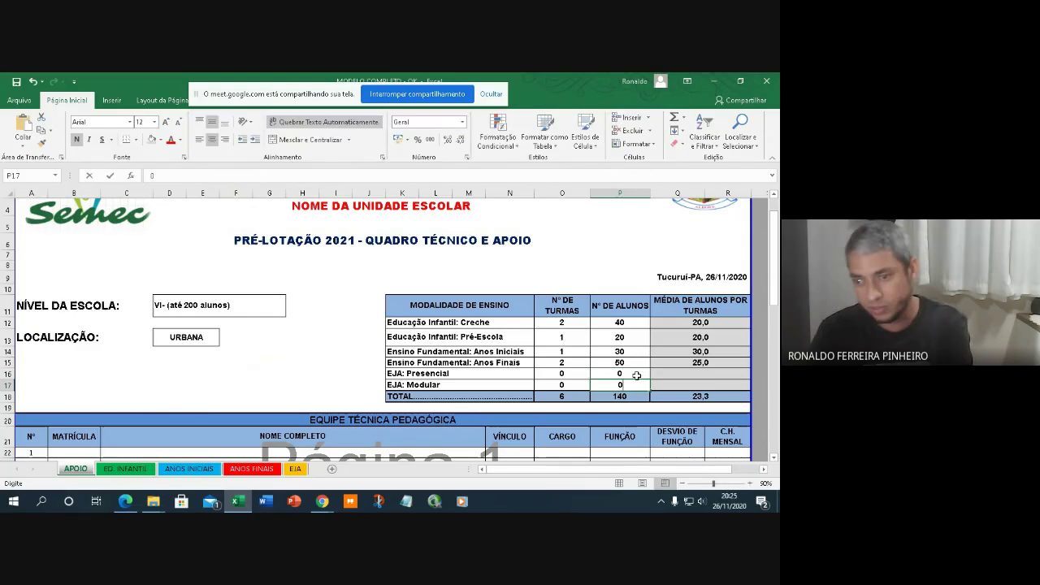
text(0)
click(581, 366)
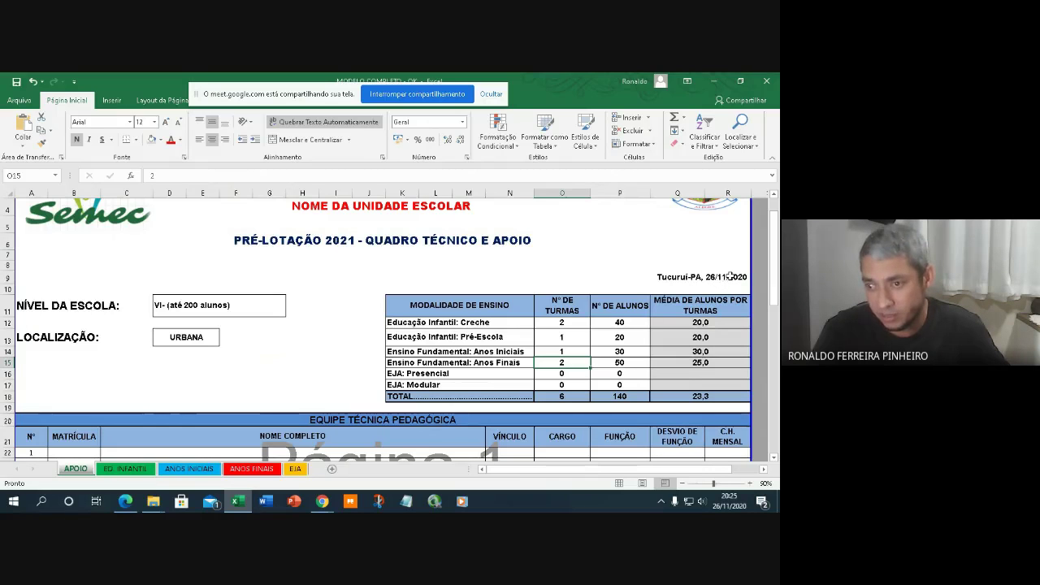
Enter the employee's registration number and full name in the first row of the EQUIPE TÉCNICA PEDAGÓGICA table.
scroll(144, 327, down, 4)
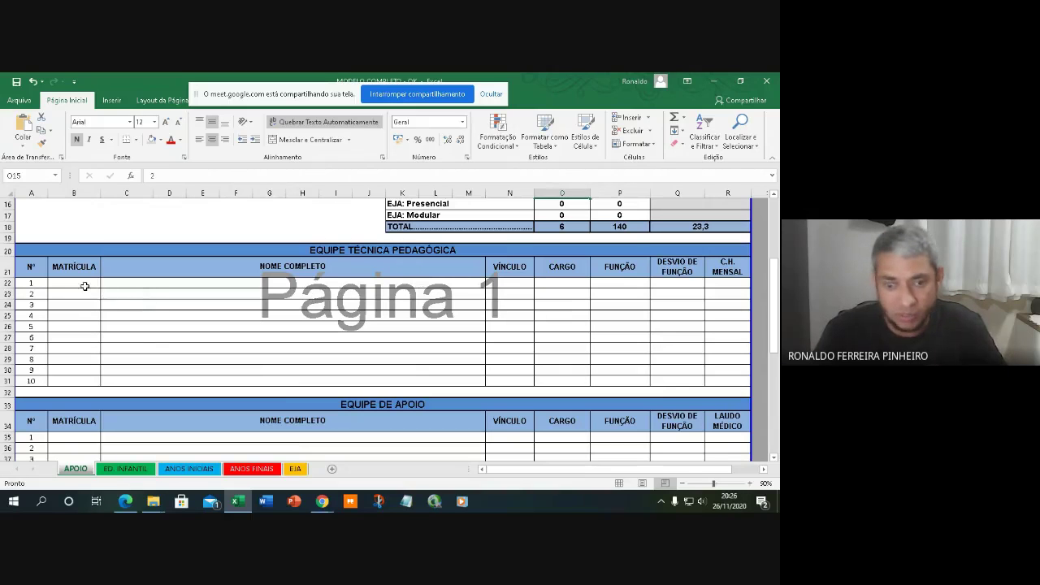
click(84, 286)
text(9090)
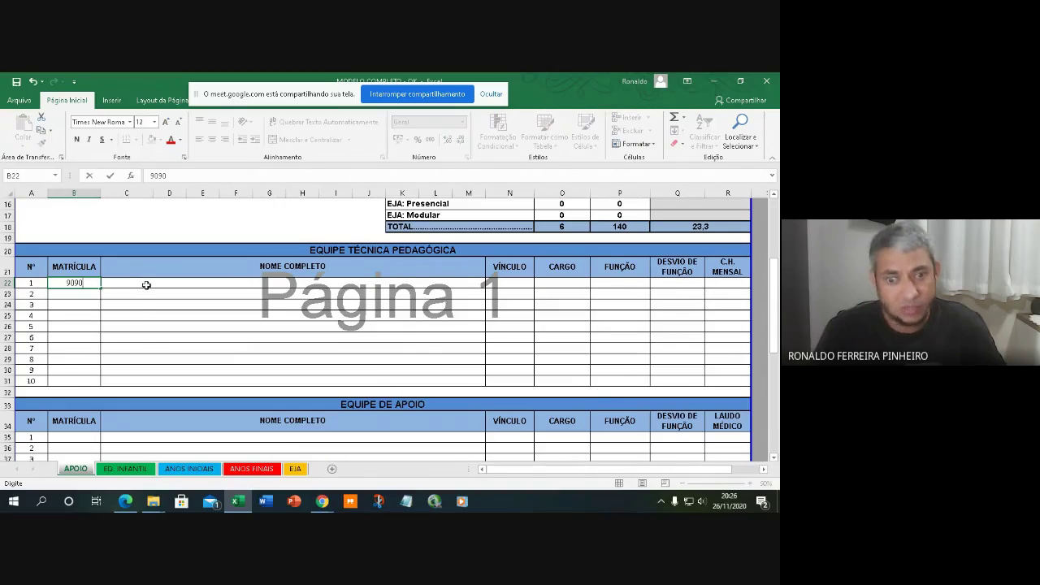
click(144, 283)
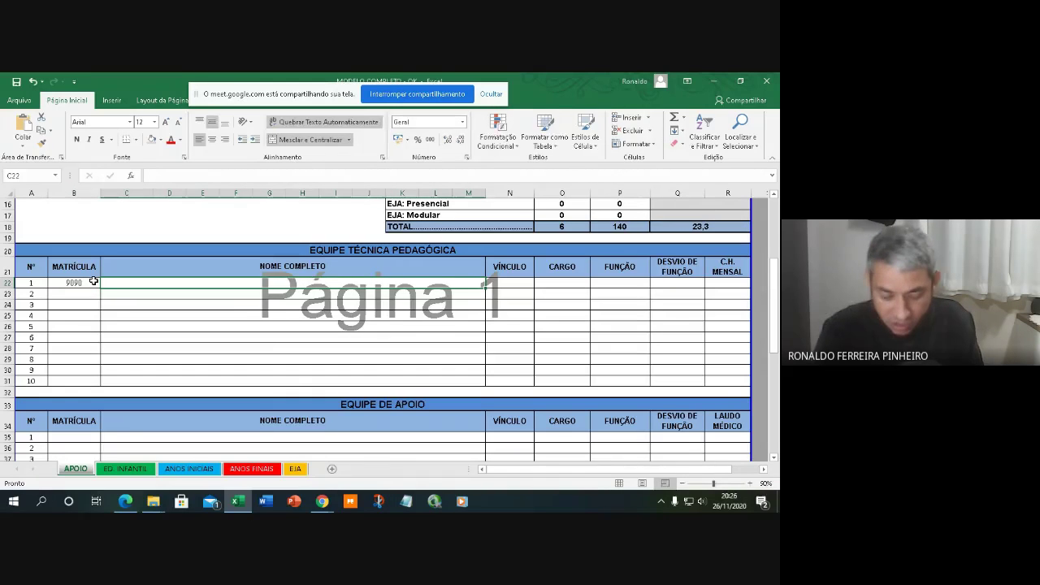
text(FULANO DE TAL)
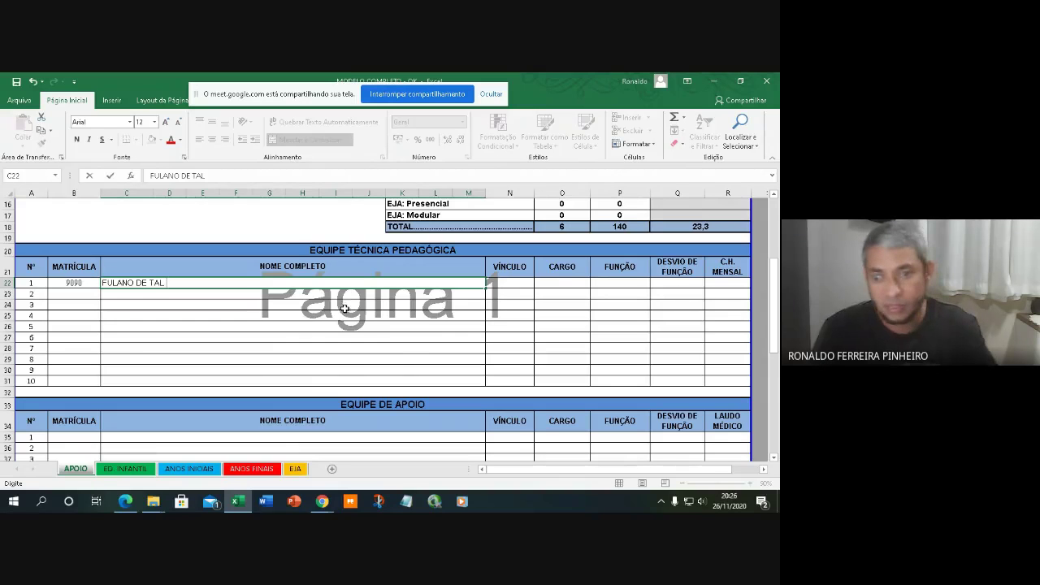
Set the first pedagogical team member's VÍNCULO to EFETIVO and CARGO to Diretor(a) Escolar (PNSB).
click(509, 285)
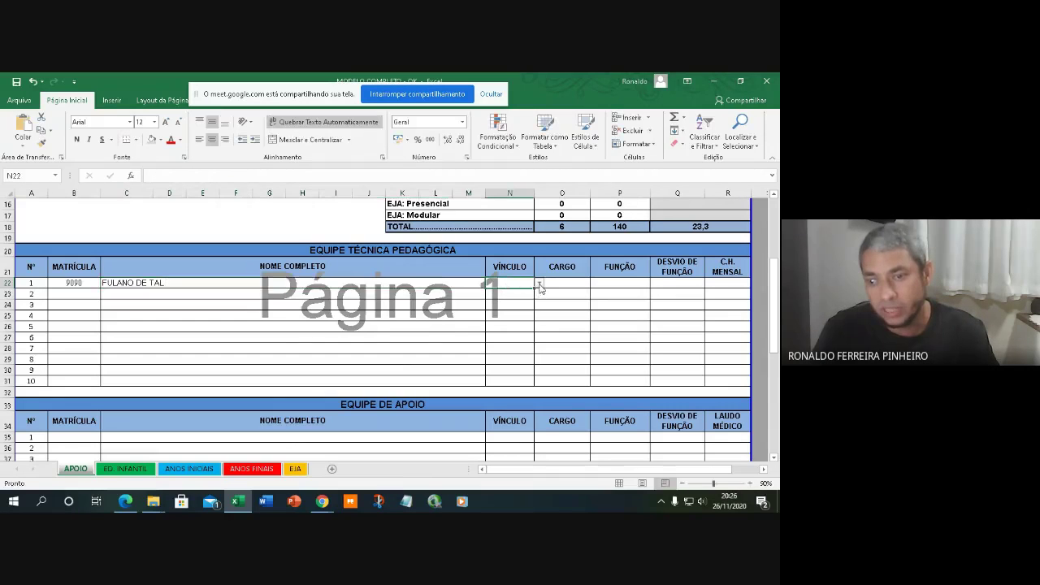
click(539, 283)
click(524, 299)
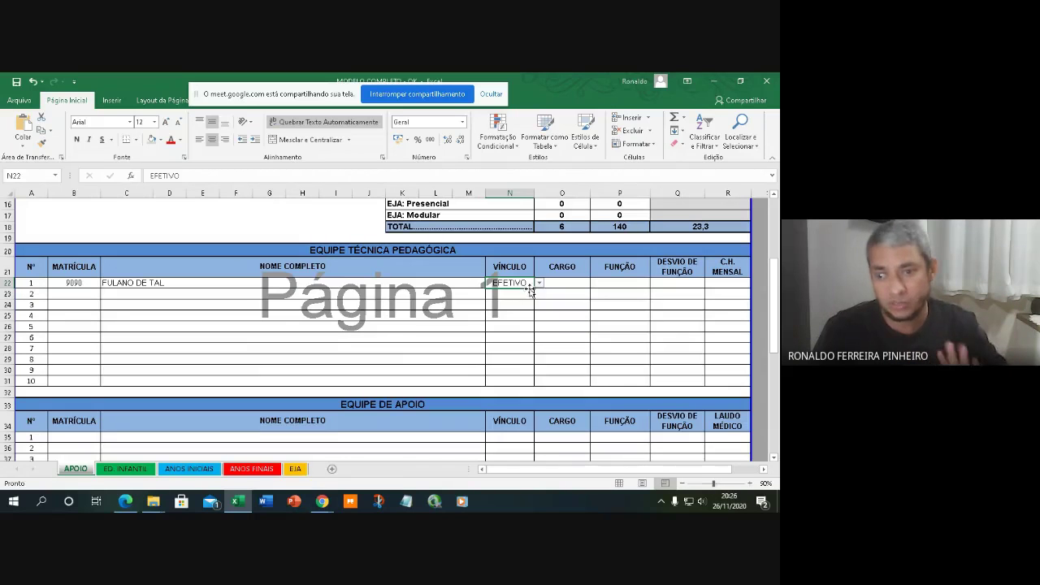
click(562, 283)
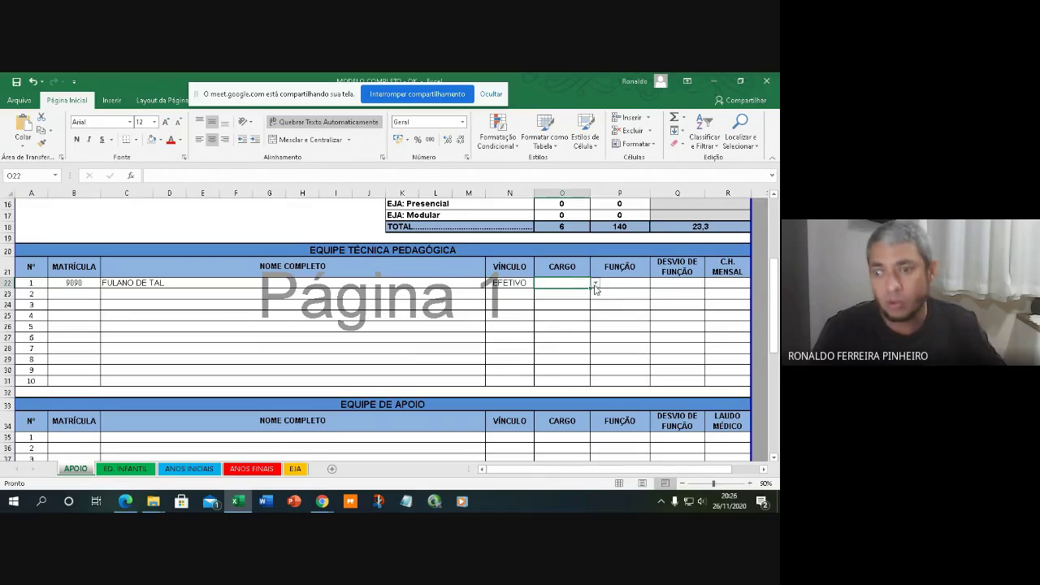
click(595, 284)
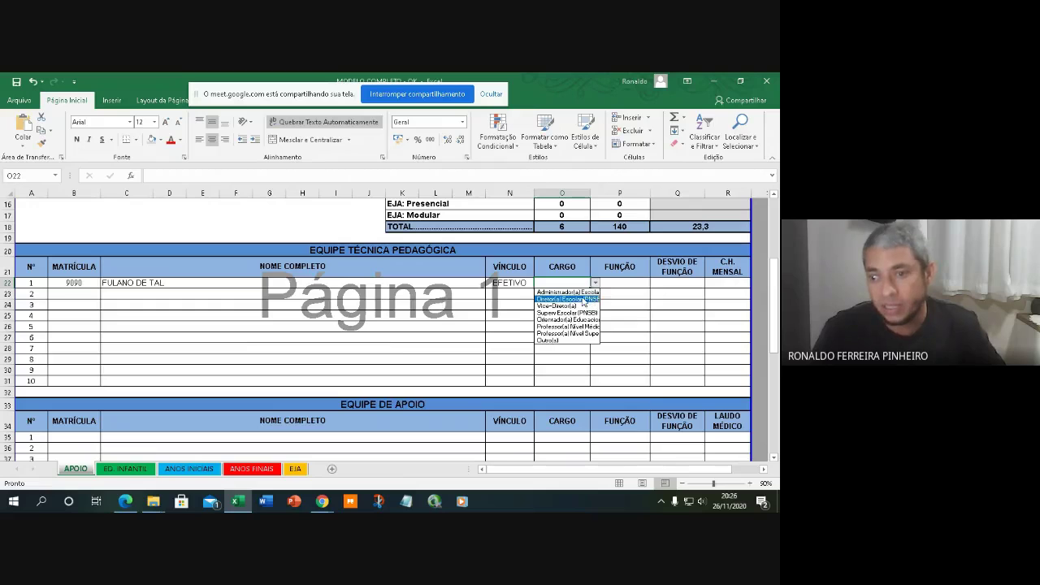
click(583, 299)
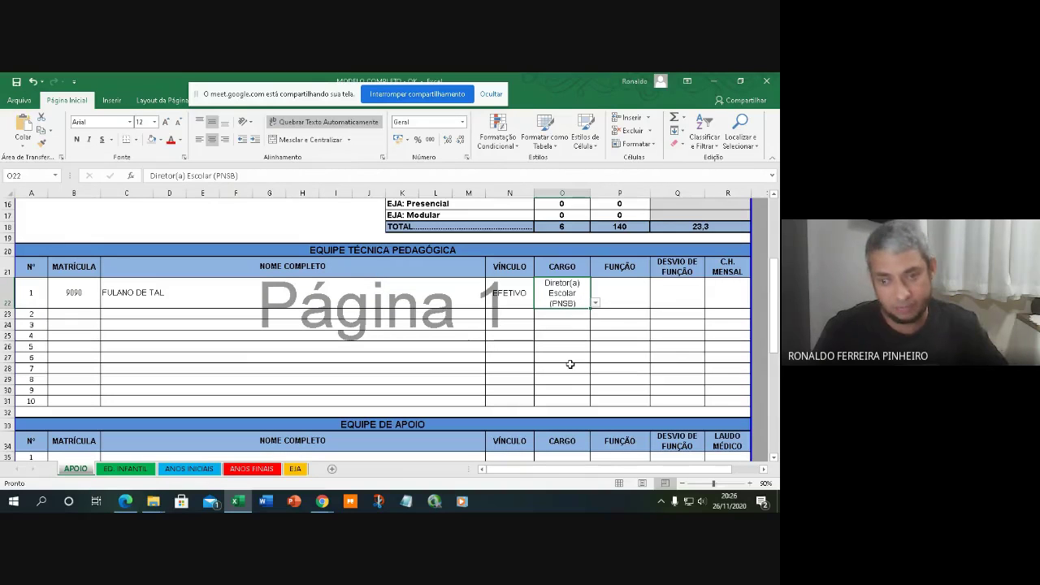
Set the same team member's FUNÇÃO to Diretor(a) Escolar and DESVIO DE FUNÇÃO to NÃO.
click(626, 294)
click(654, 302)
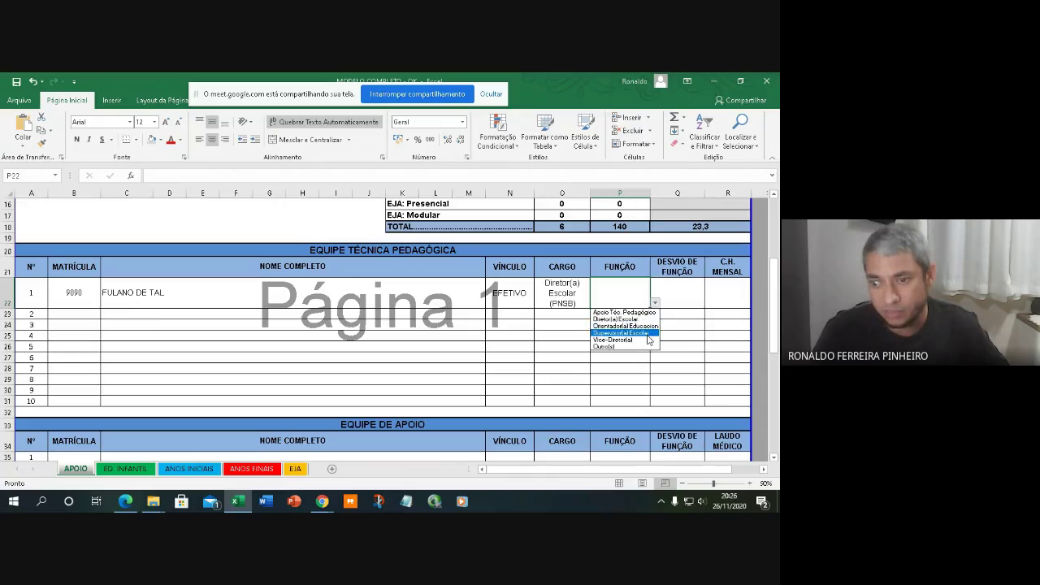
click(642, 318)
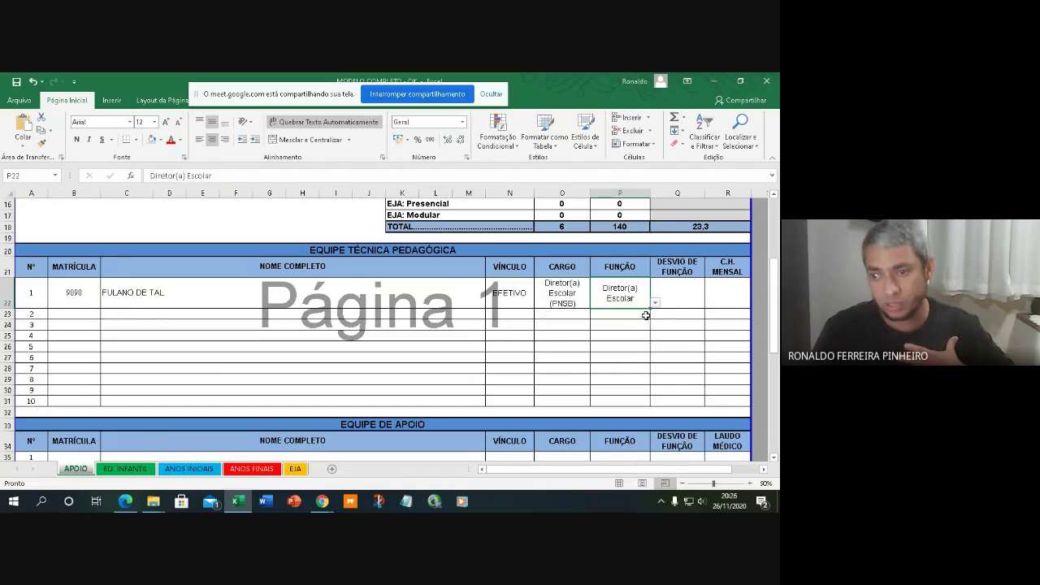
click(675, 298)
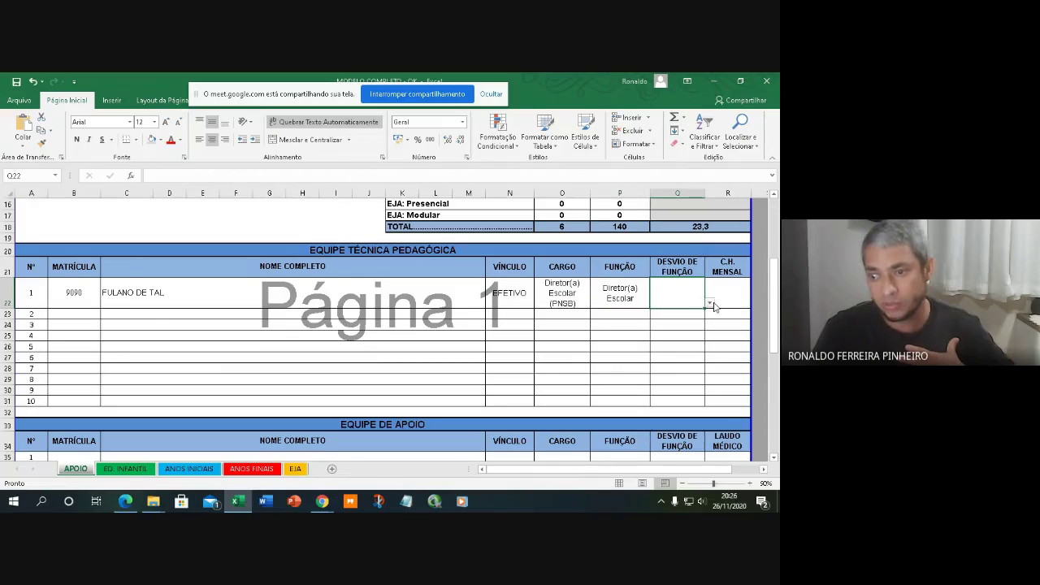
click(711, 303)
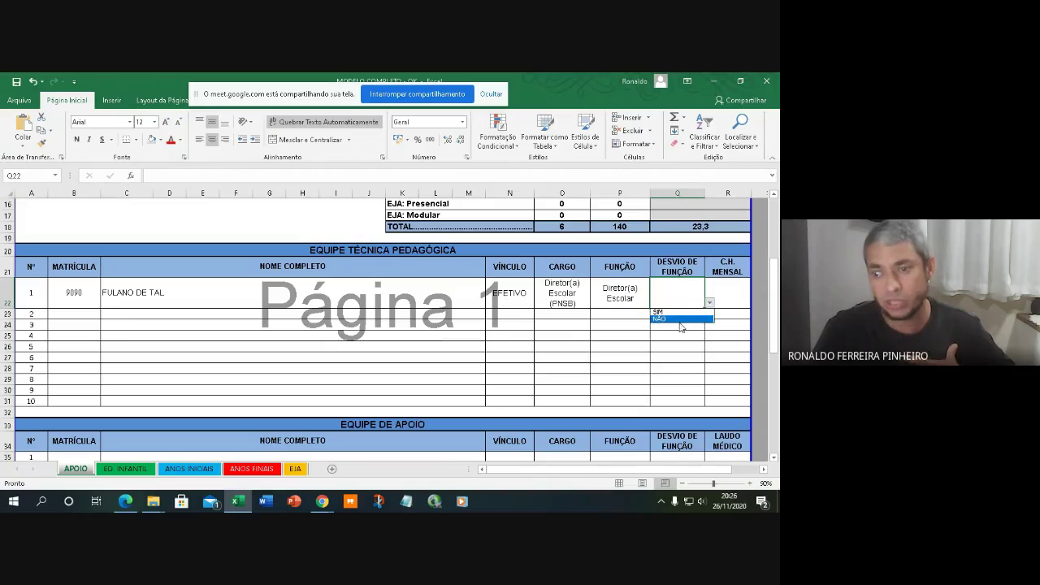
key(Escape)
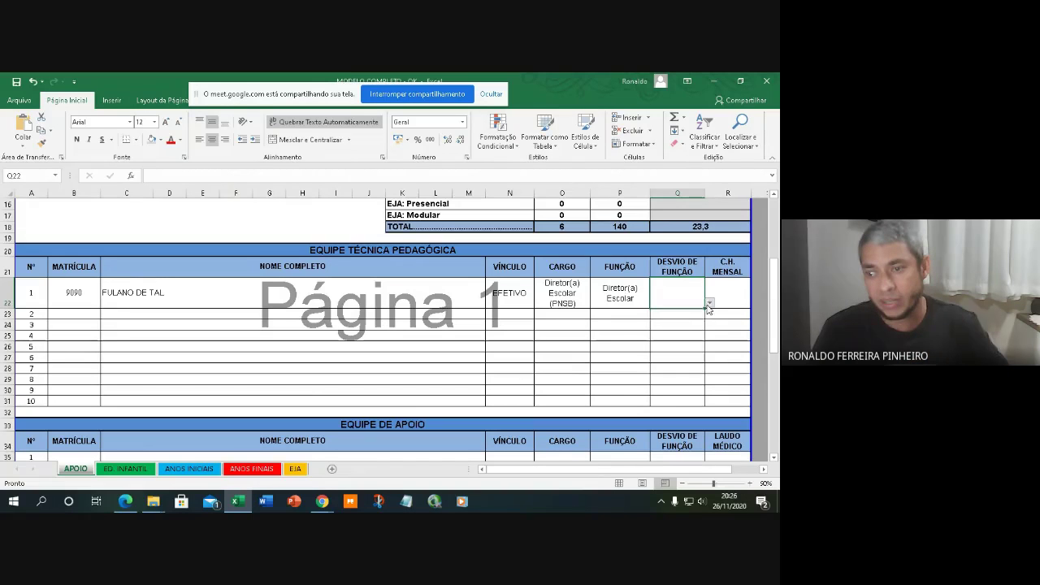
click(709, 303)
click(666, 320)
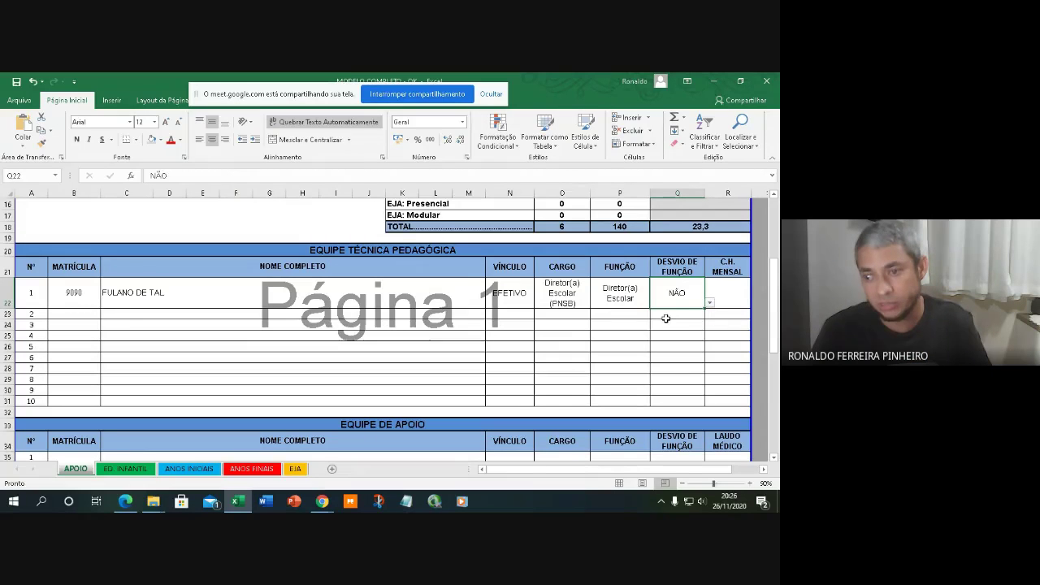
Set the first pedagogical team member's C.H. MENSAL to 200.
click(731, 300)
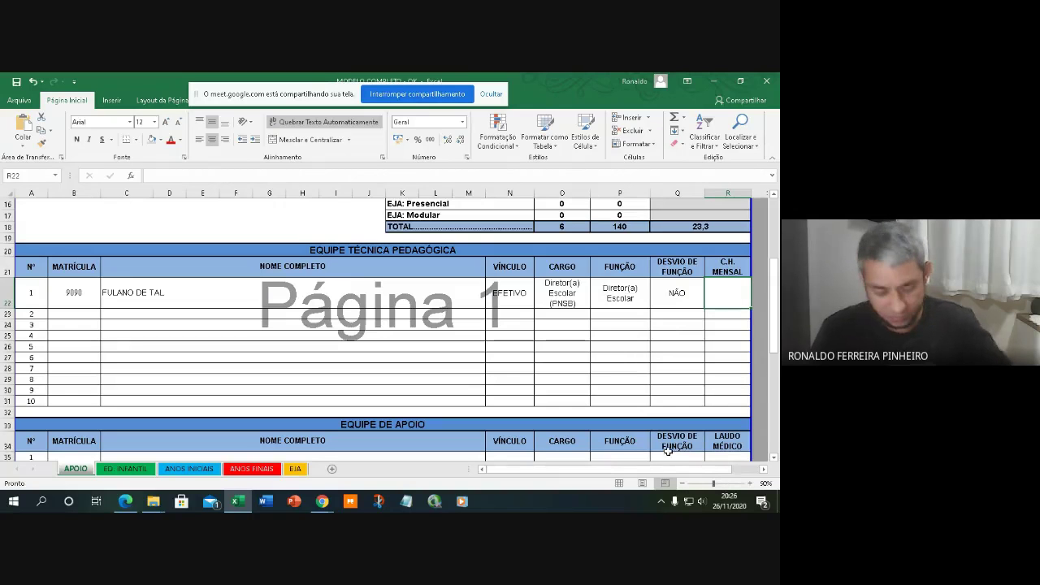
ctrl+scroll(667, 450, down, 1)
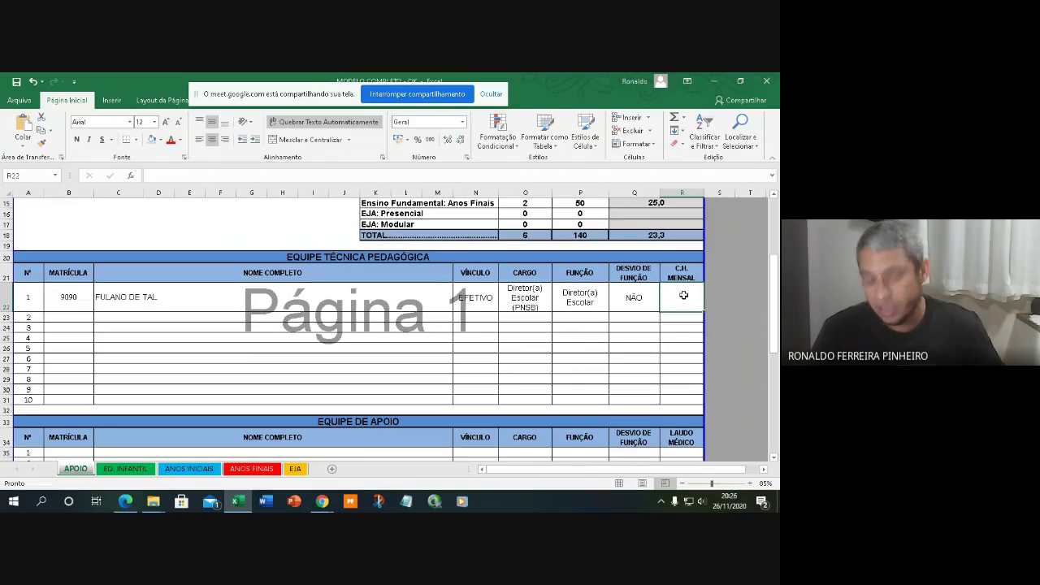
text(200)
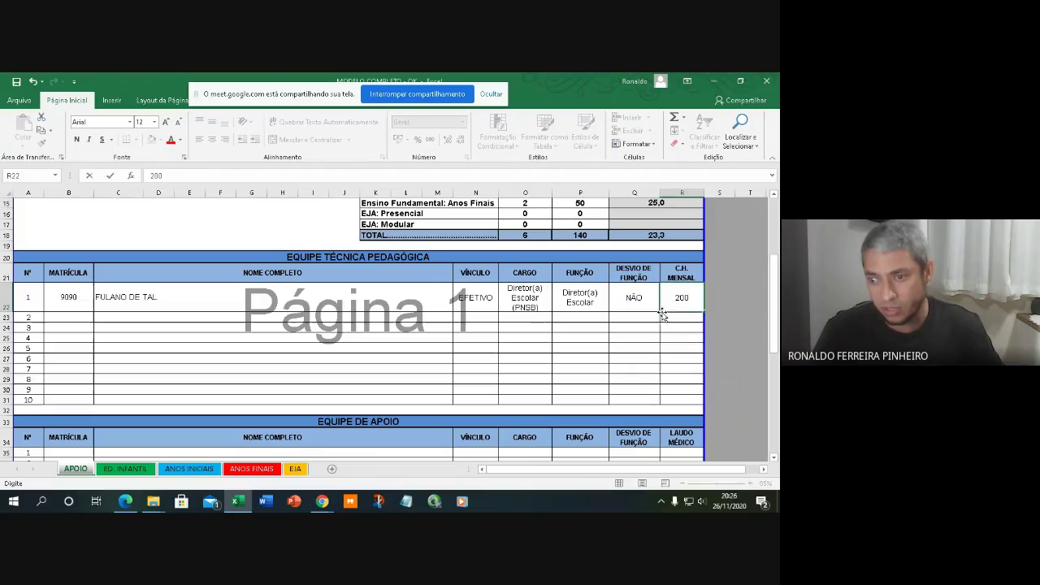
click(616, 337)
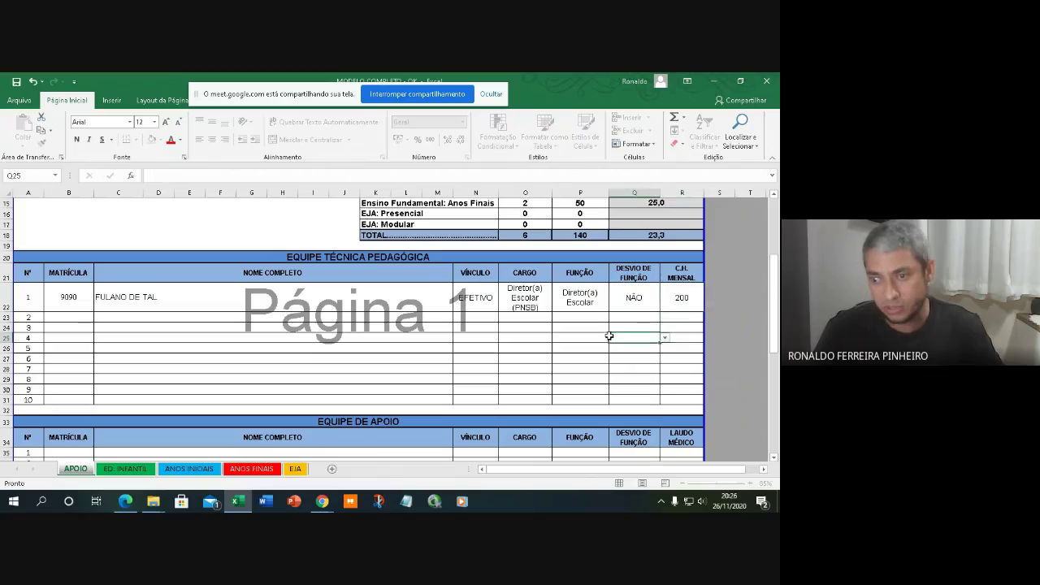
In row 2 of the EQUIPE TÉCNICA PEDAGÓGICA table, set VÍNCULO to EFETIVO and CARGO to Superv Escolar (PNSB).
click(132, 317)
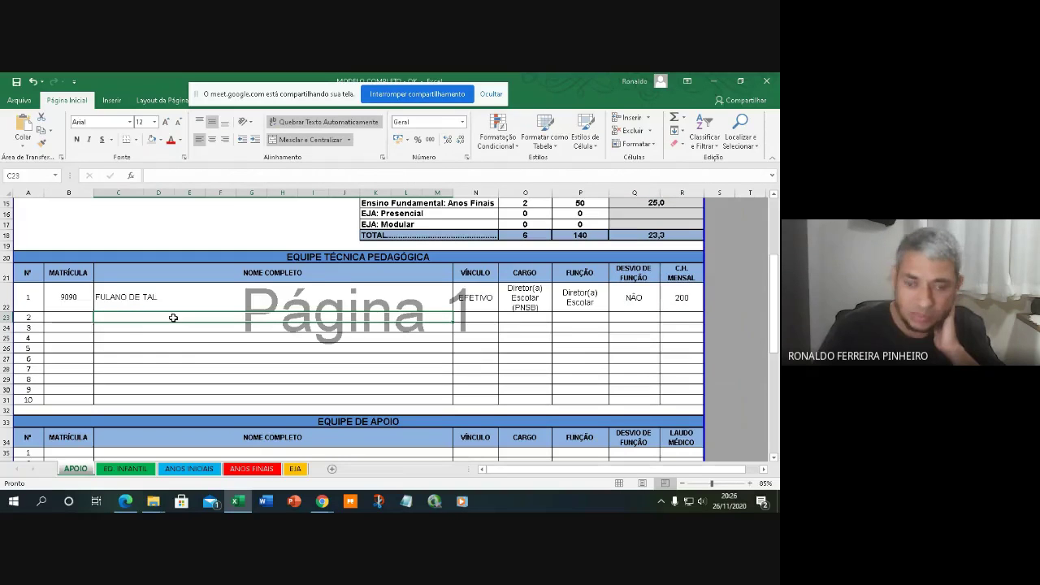
click(472, 319)
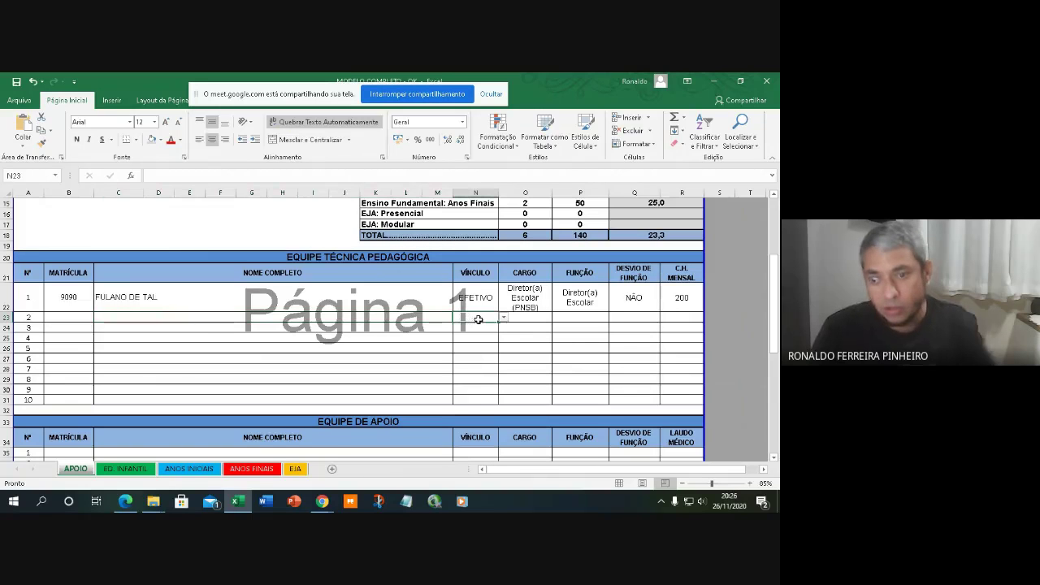
click(504, 318)
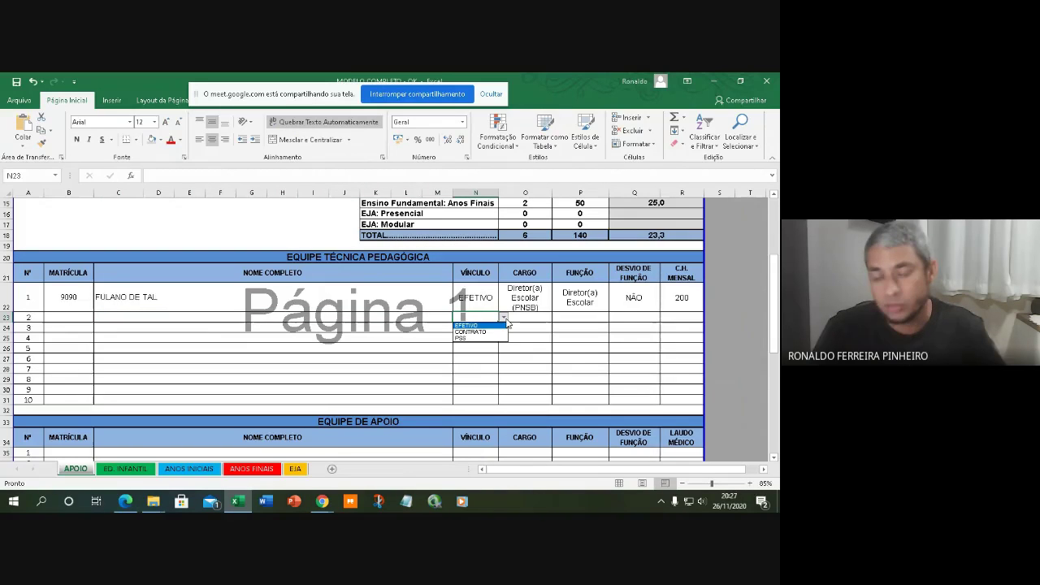
click(493, 325)
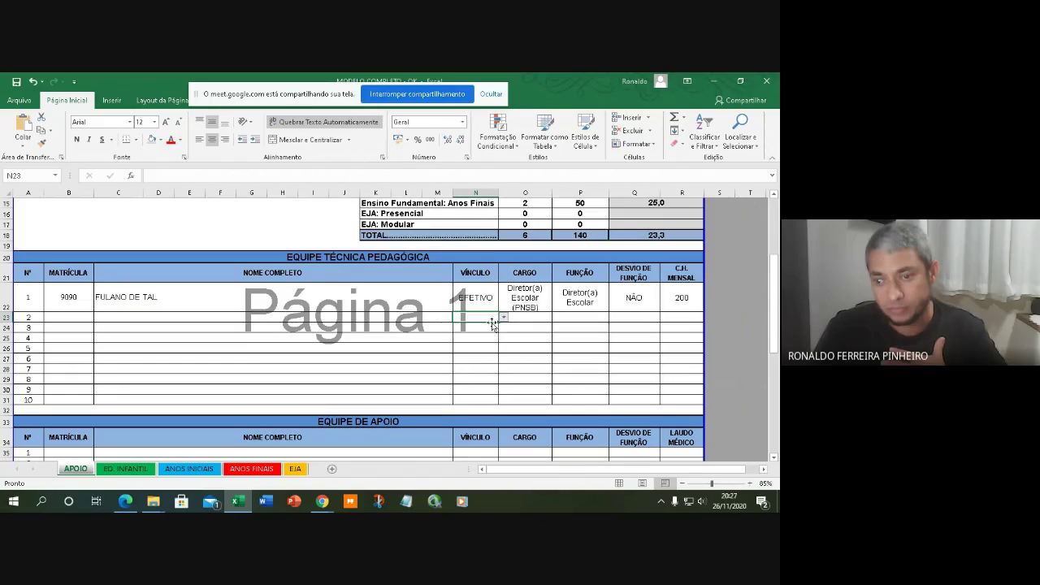
click(532, 317)
click(558, 318)
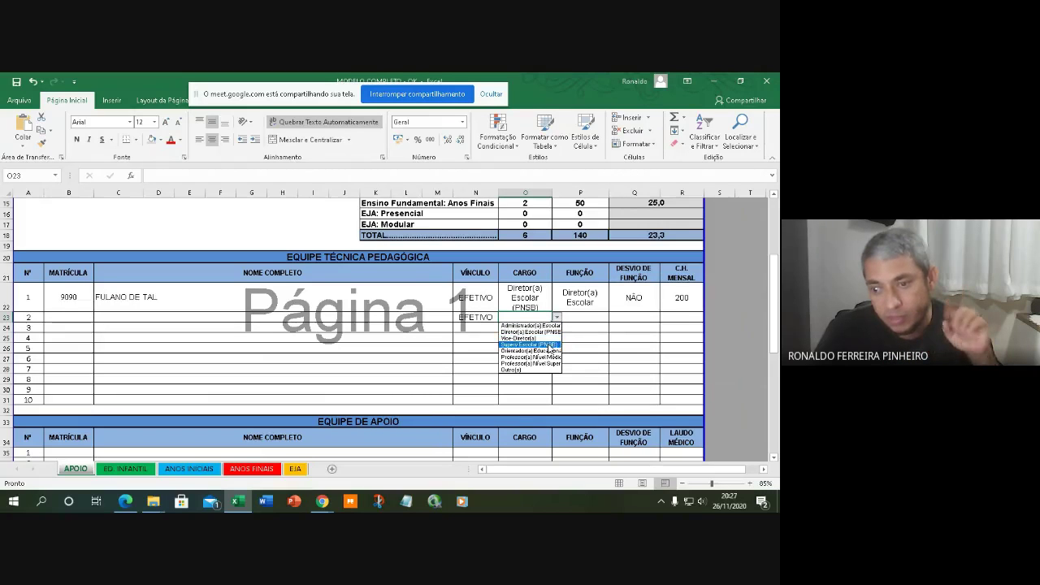
click(549, 347)
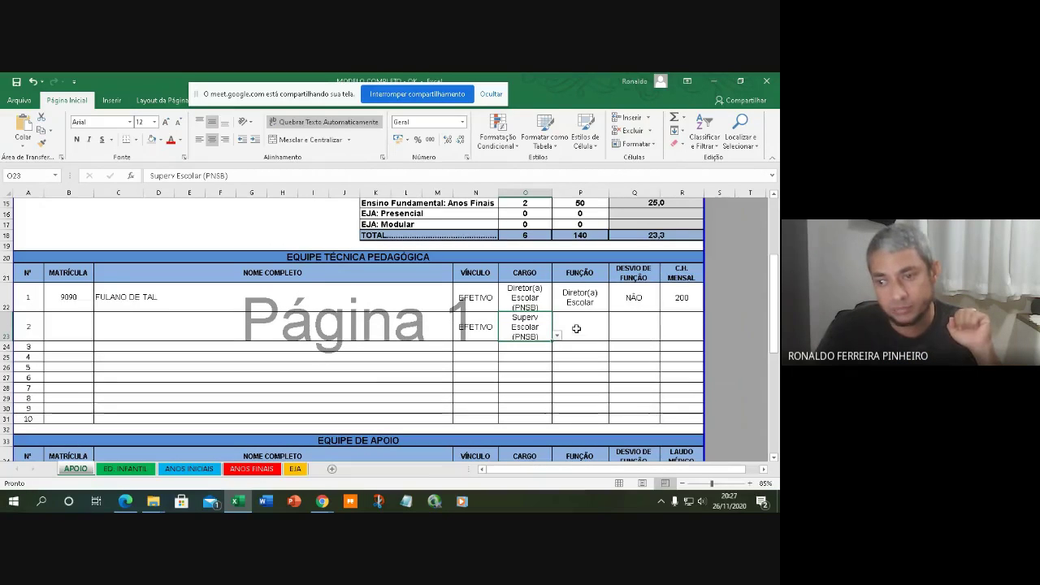
Set row 2's FUNÇÃO to Supervisor(a) Escolar and enter DÉFICT as its NOME COMPLETO.
click(580, 327)
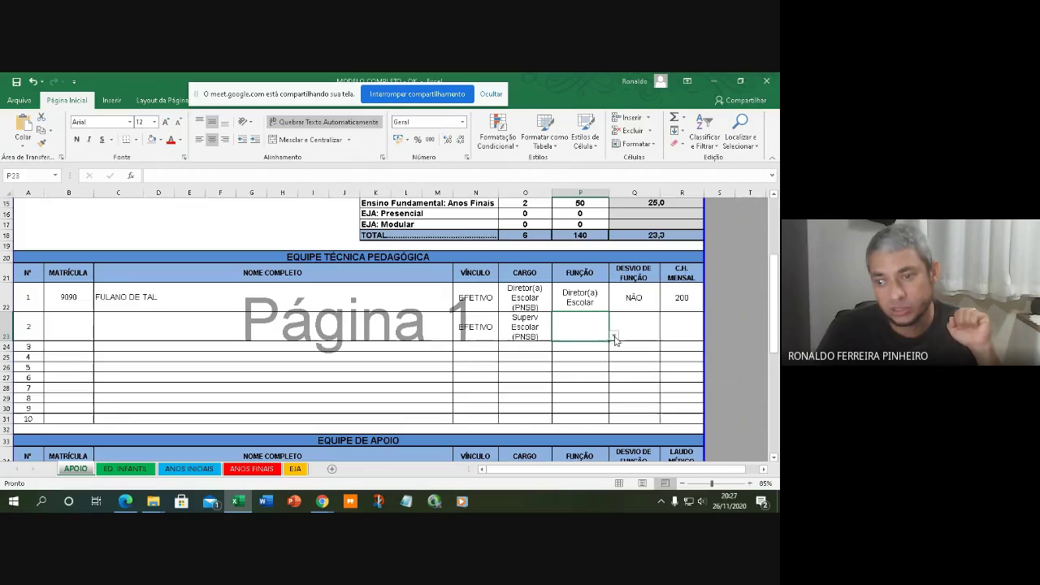
click(614, 335)
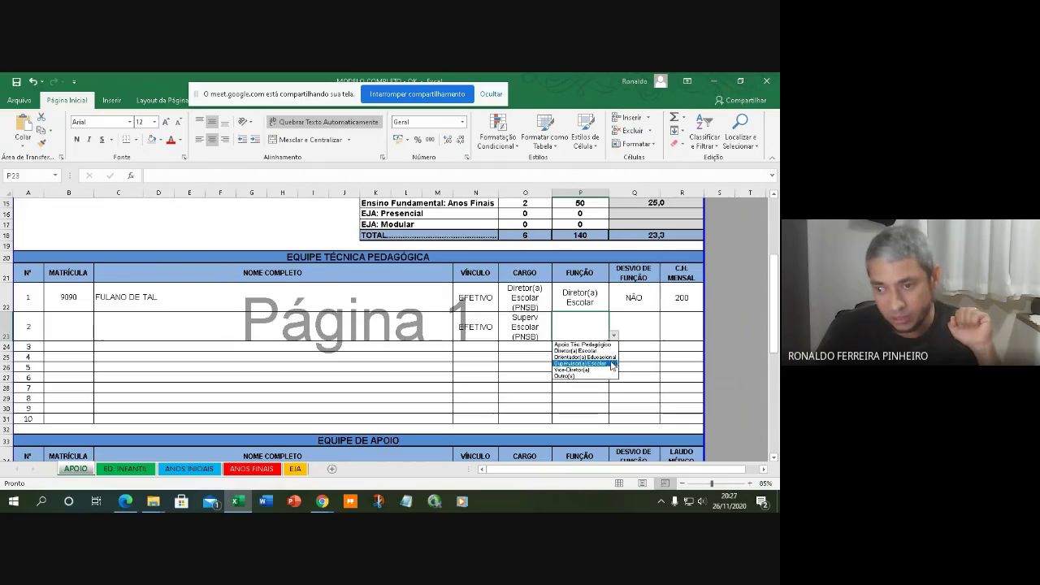
click(613, 363)
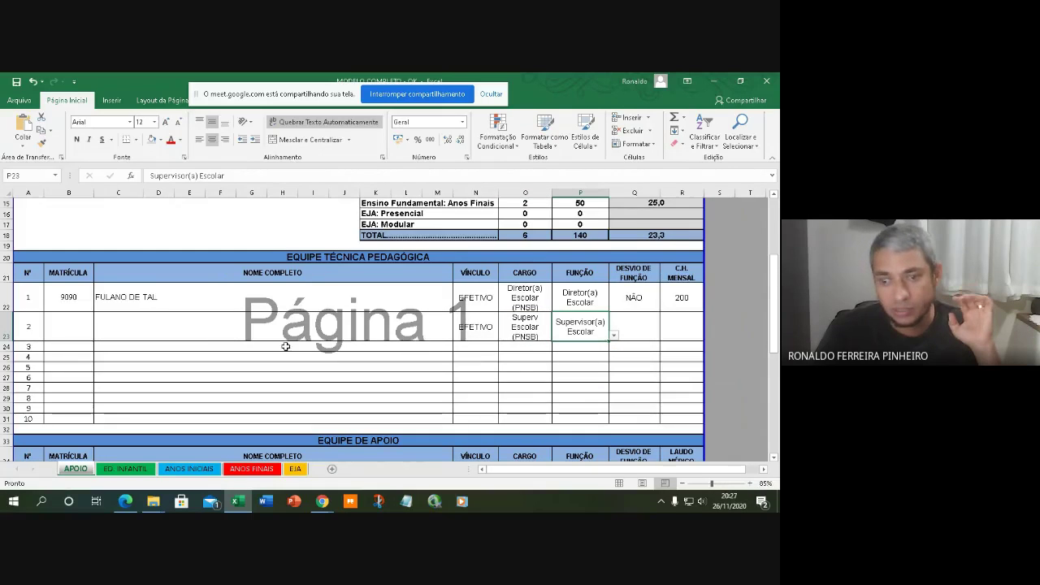
click(186, 318)
text(D)
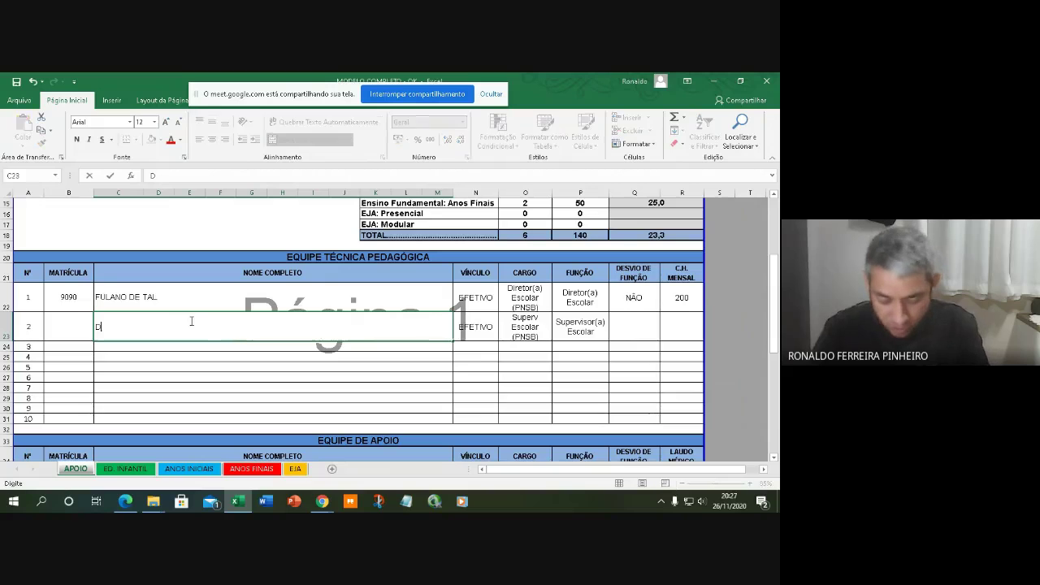
text(ÉFICT)
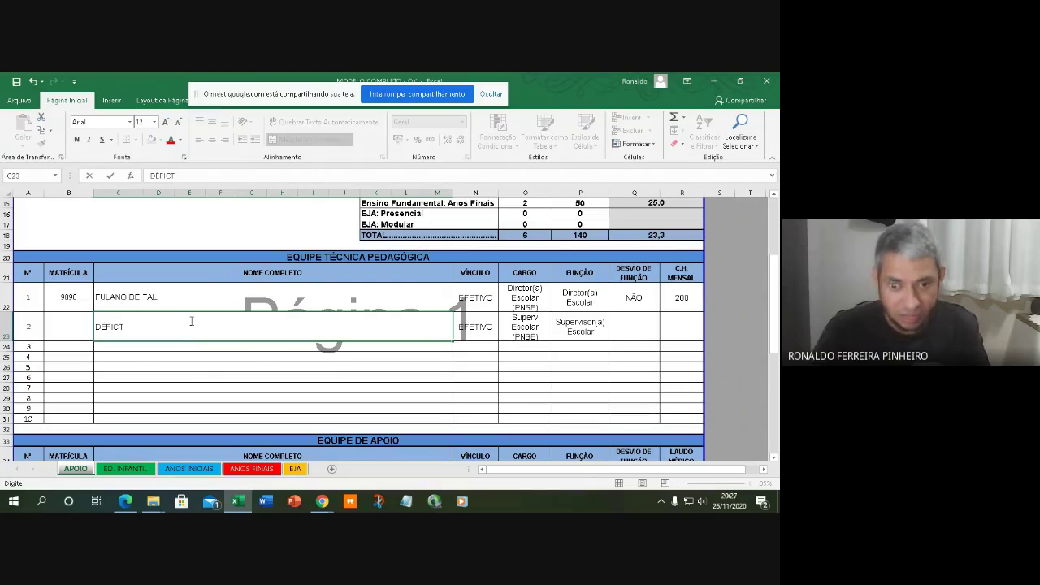
click(191, 374)
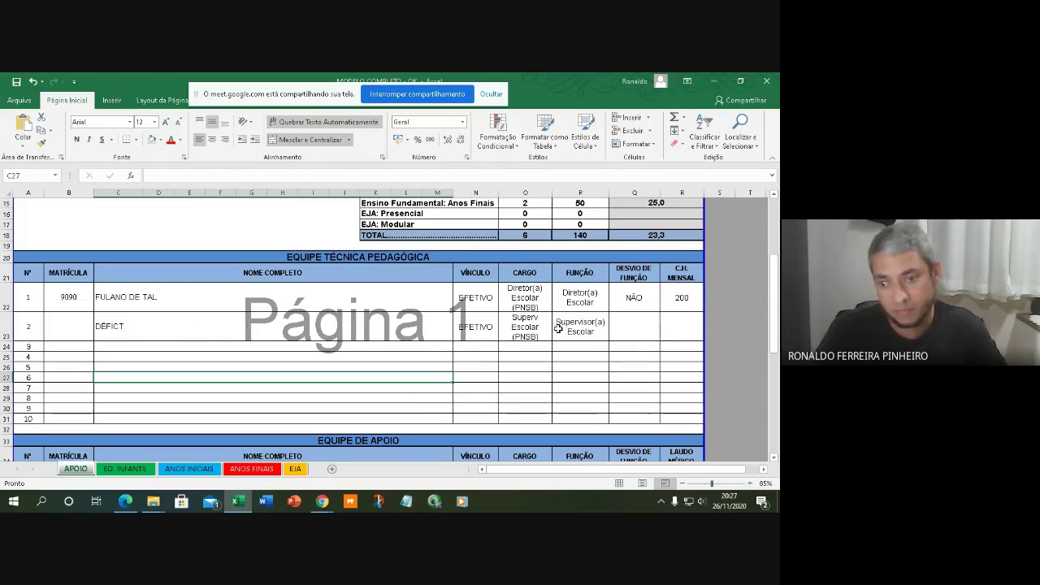
In row 3 of the pedagogical team table, set CARGO to Orientador(a) Educacional (PNSB) and enter DÉFICT as NOME COMPLETO.
click(520, 347)
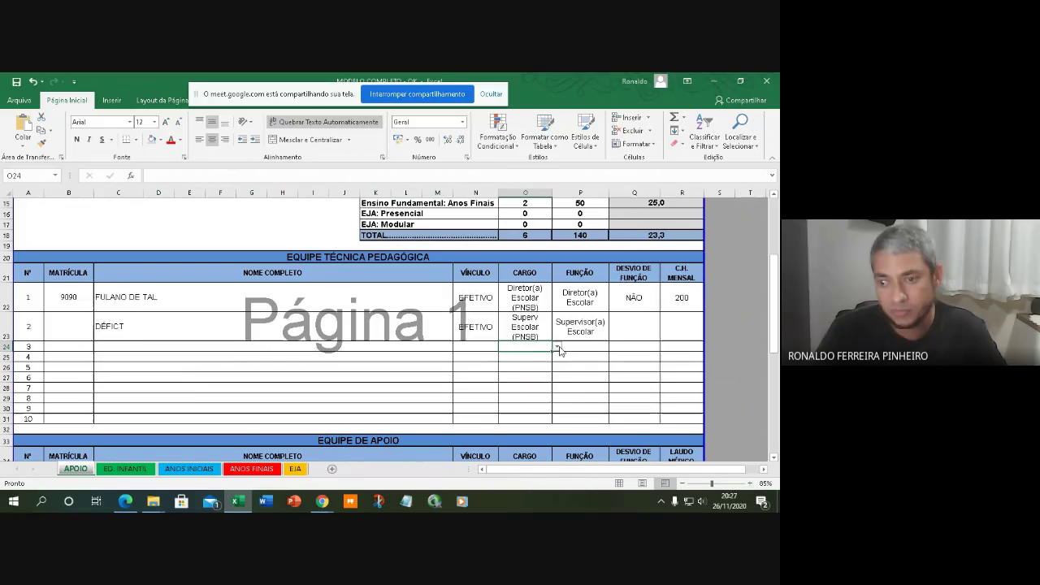
click(556, 347)
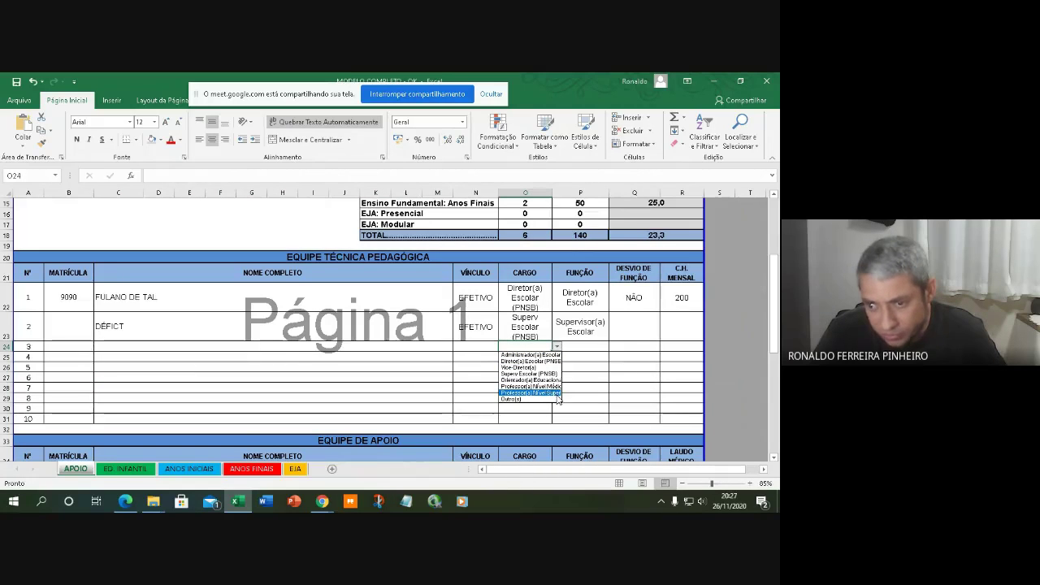
click(538, 379)
click(166, 356)
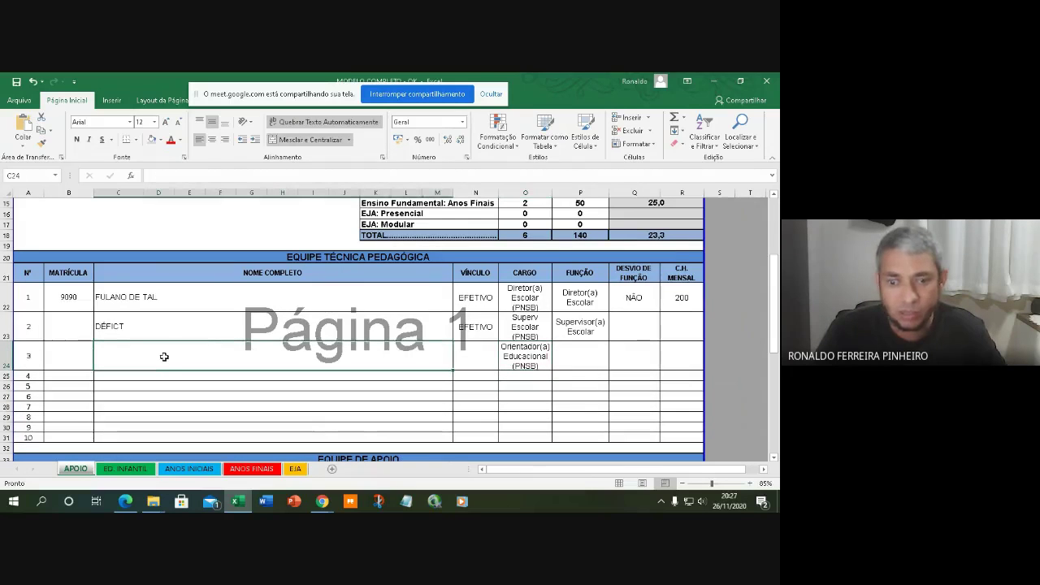
text(DÉFICT)
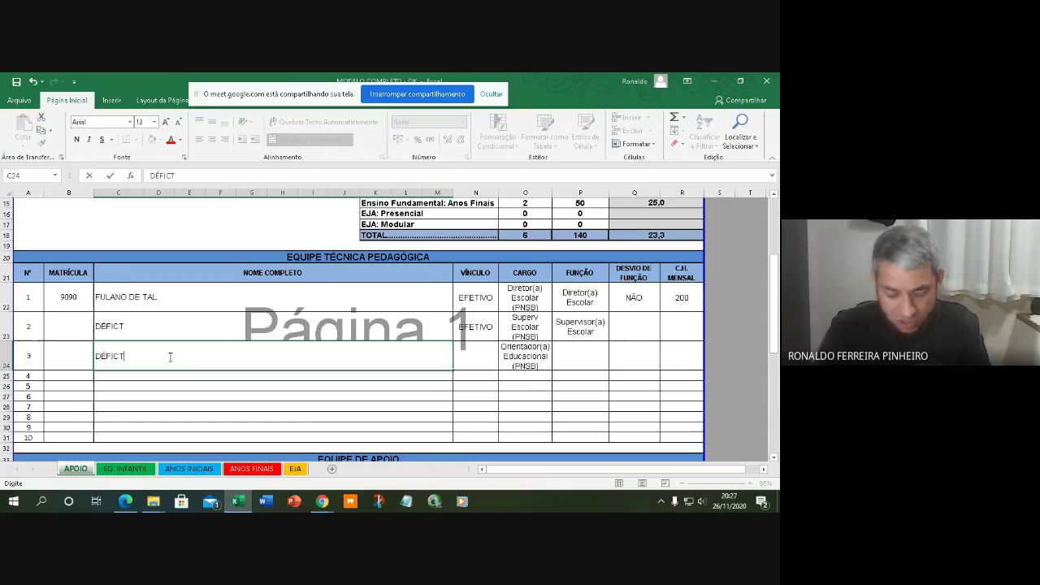
click(202, 404)
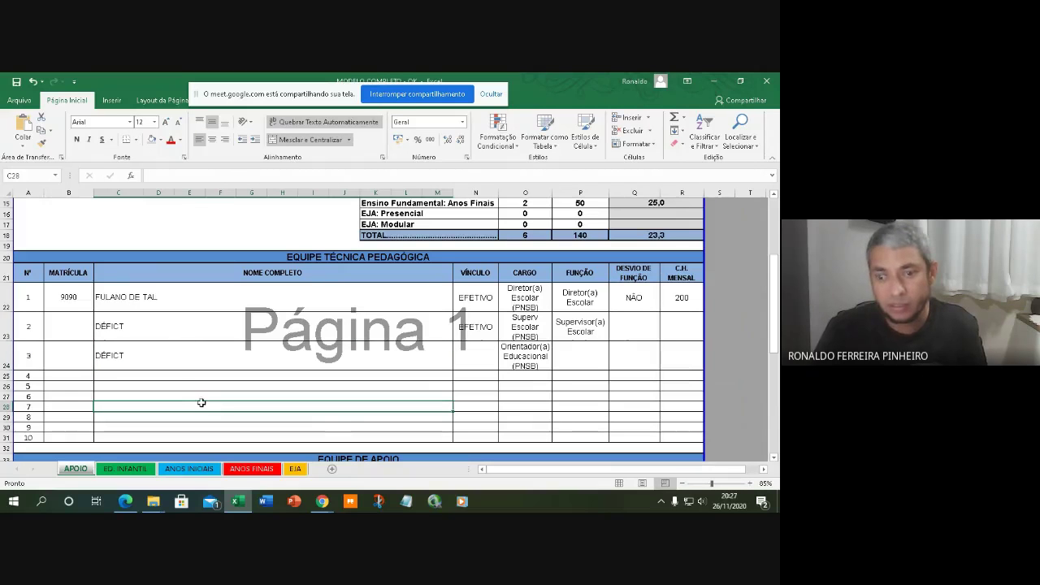
Enter the employee's full name in the first row of the EQUIPE DE APOIO table.
scroll(203, 398, down, 6)
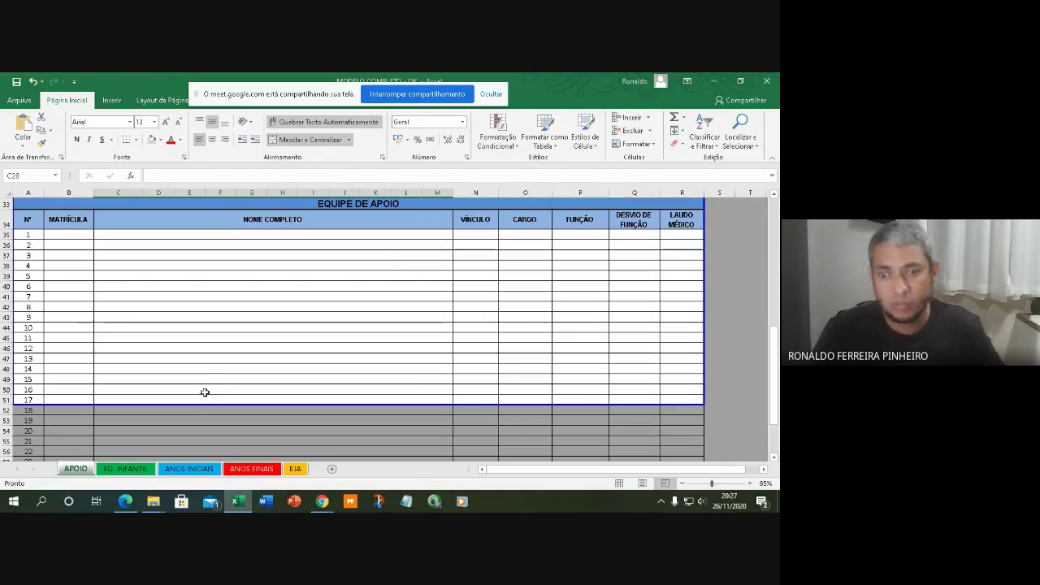
scroll(383, 260, up, 2)
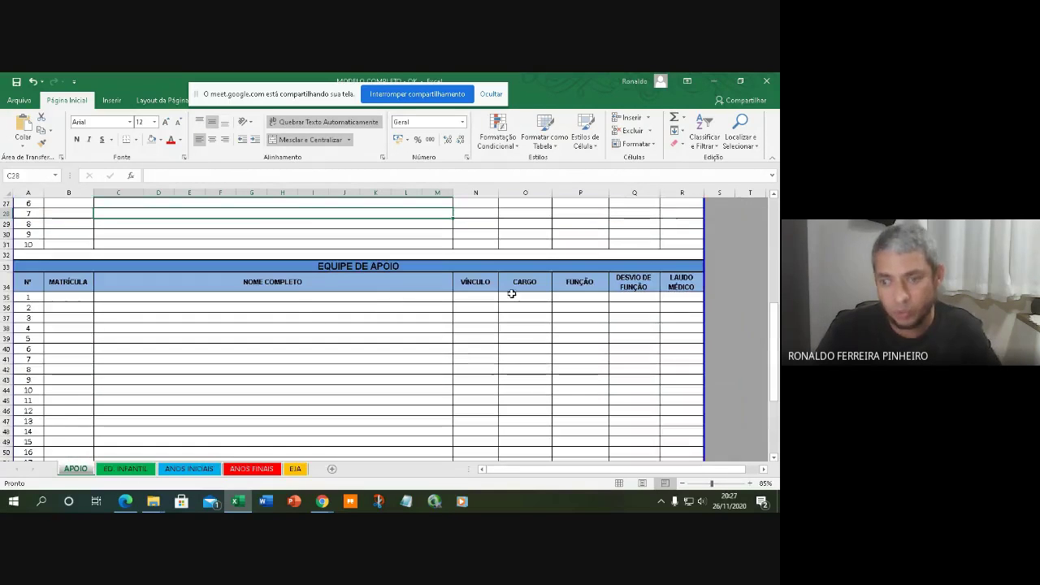
click(274, 299)
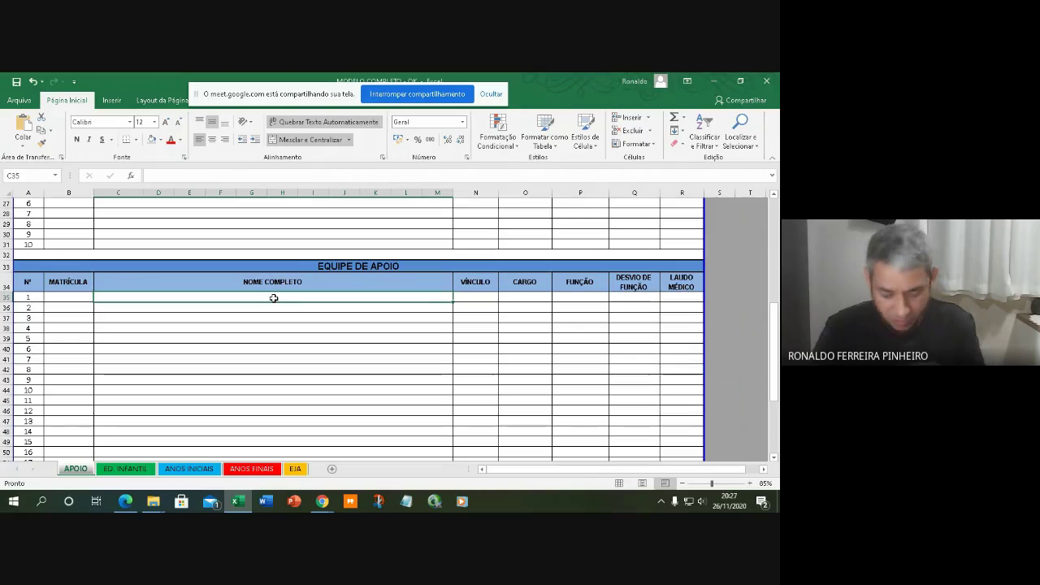
text(BENIDITO D)
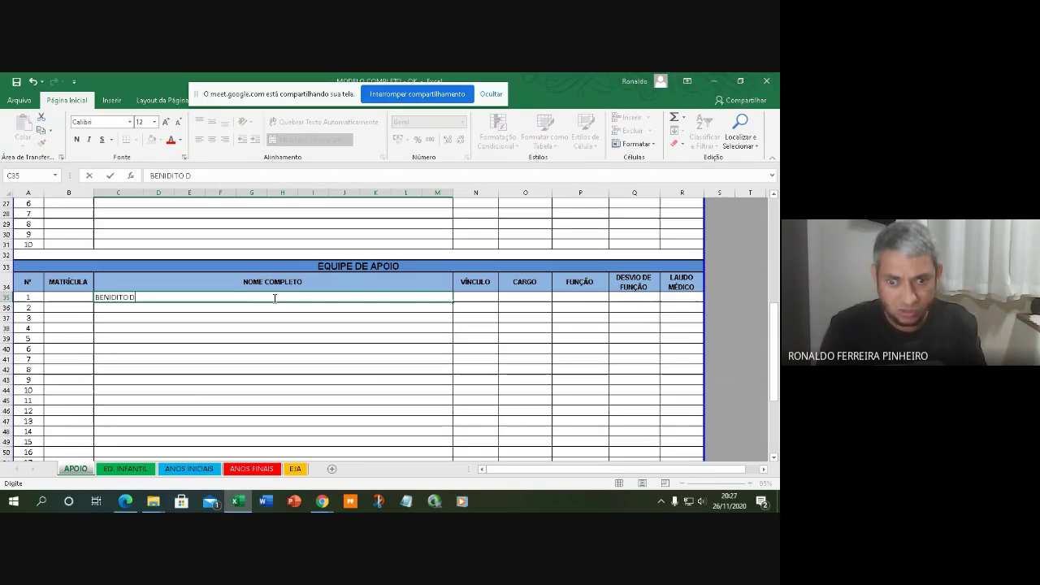
text(E TAL DA)
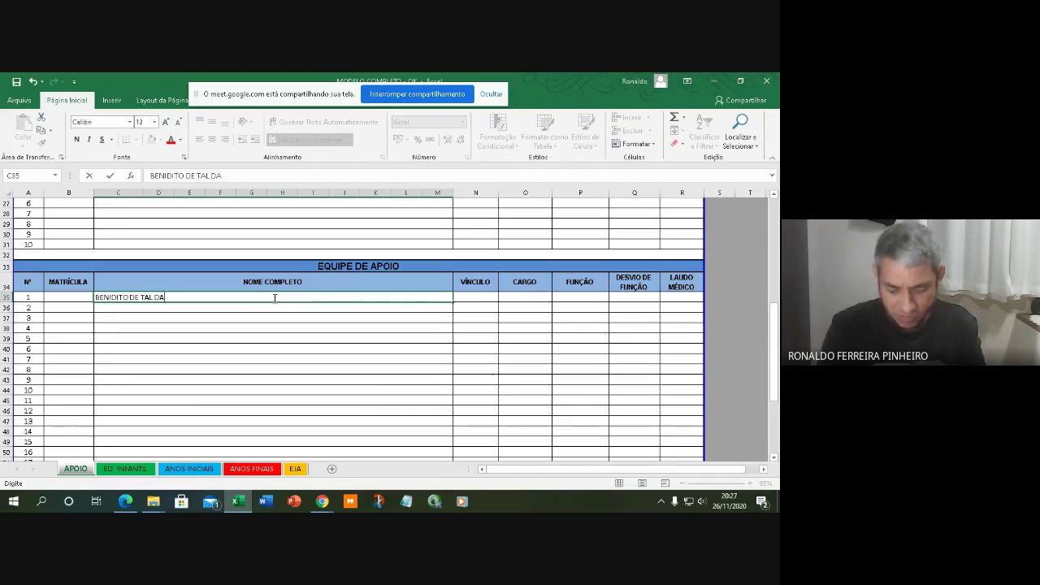
text( SL)
key(BackSpace)
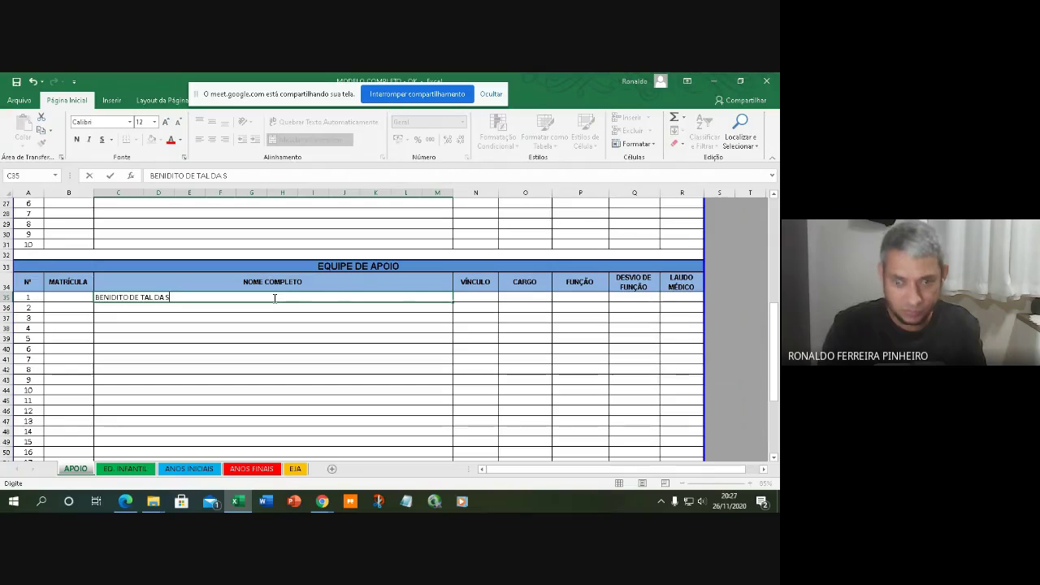
text(ILVA)
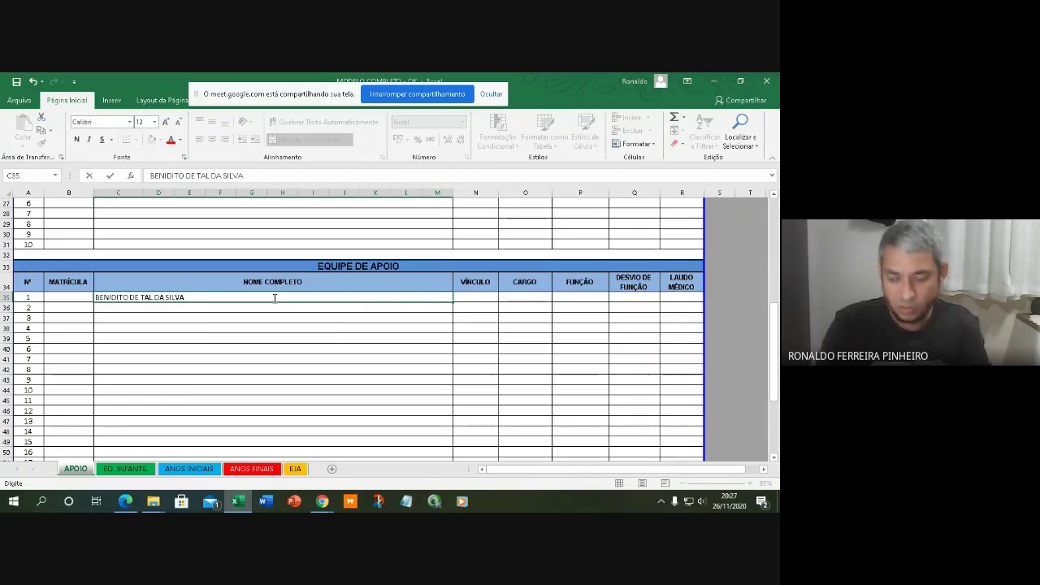
Set the first support team member's VÍNCULO to EFETIVO and CARGO to Agente de Portaria.
click(470, 297)
click(504, 298)
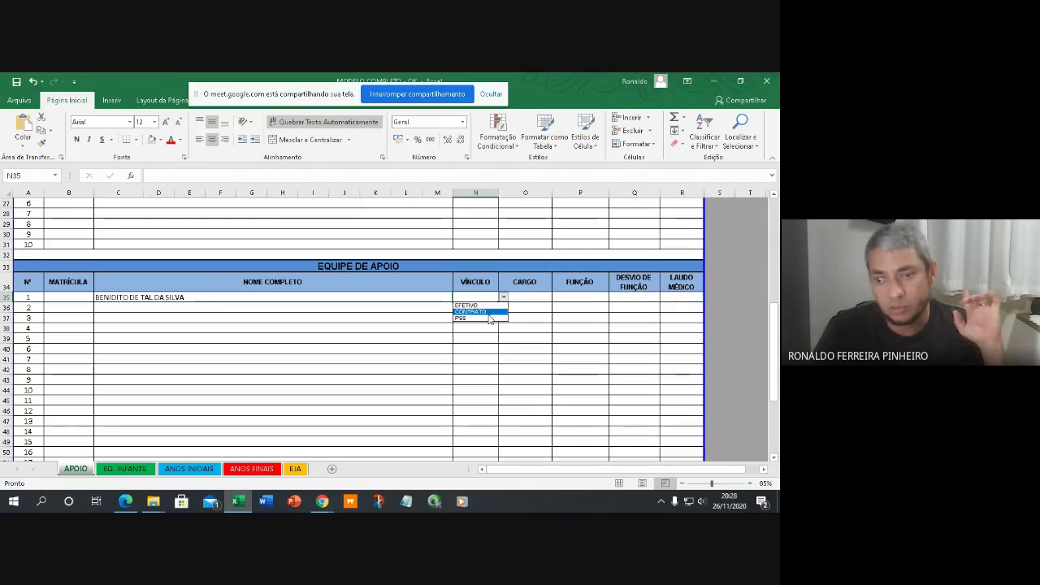
click(481, 305)
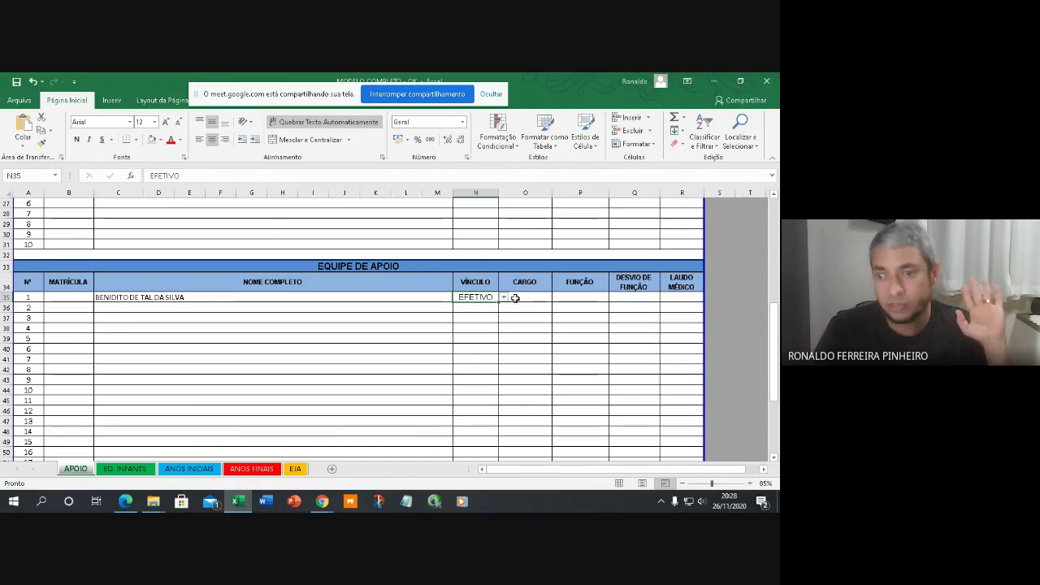
click(527, 297)
click(557, 297)
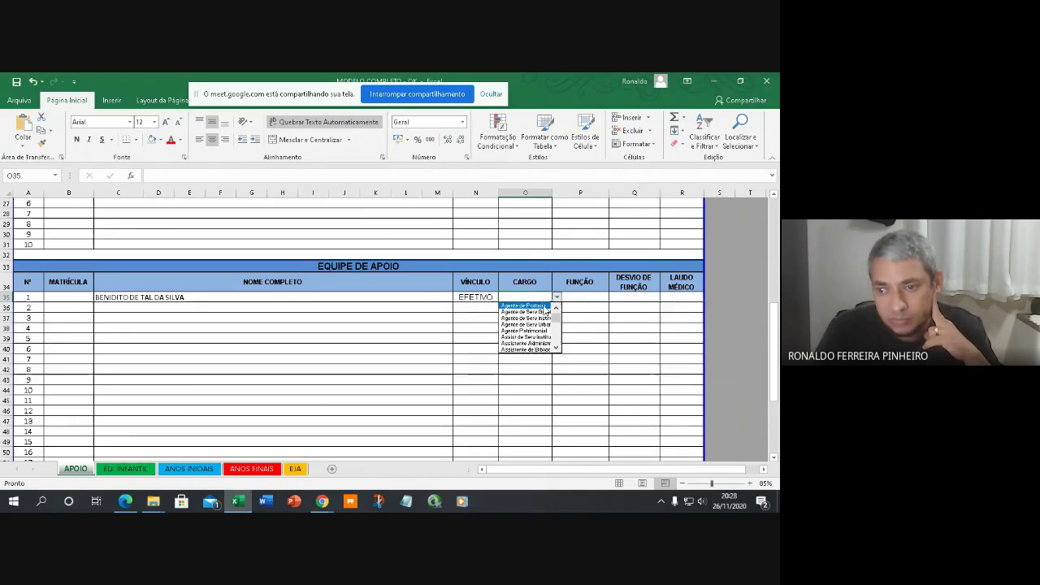
click(541, 306)
Set the first support team member's FUNÇÃO to Agente Patrimonial.
click(579, 304)
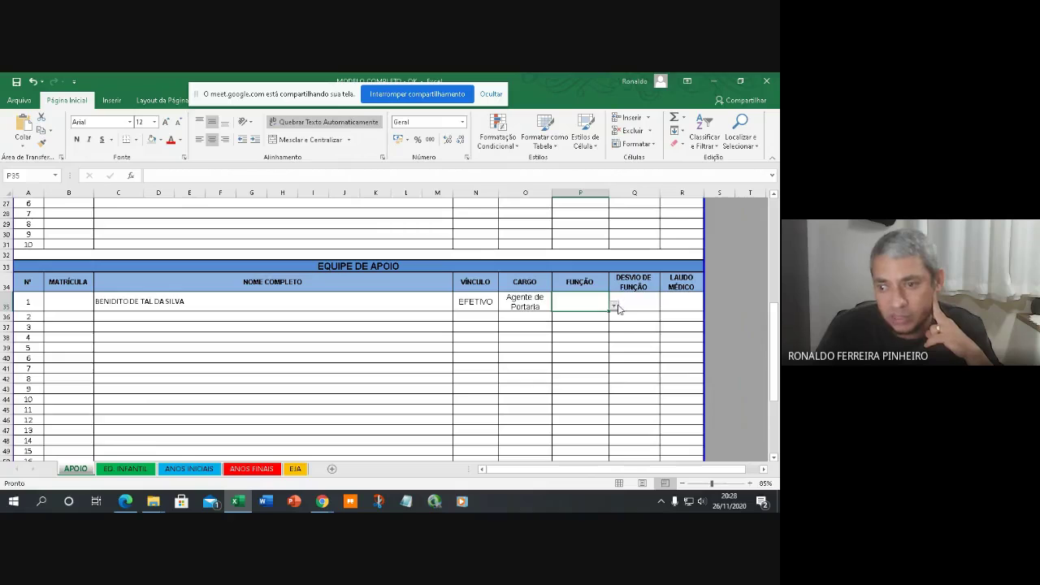
click(614, 305)
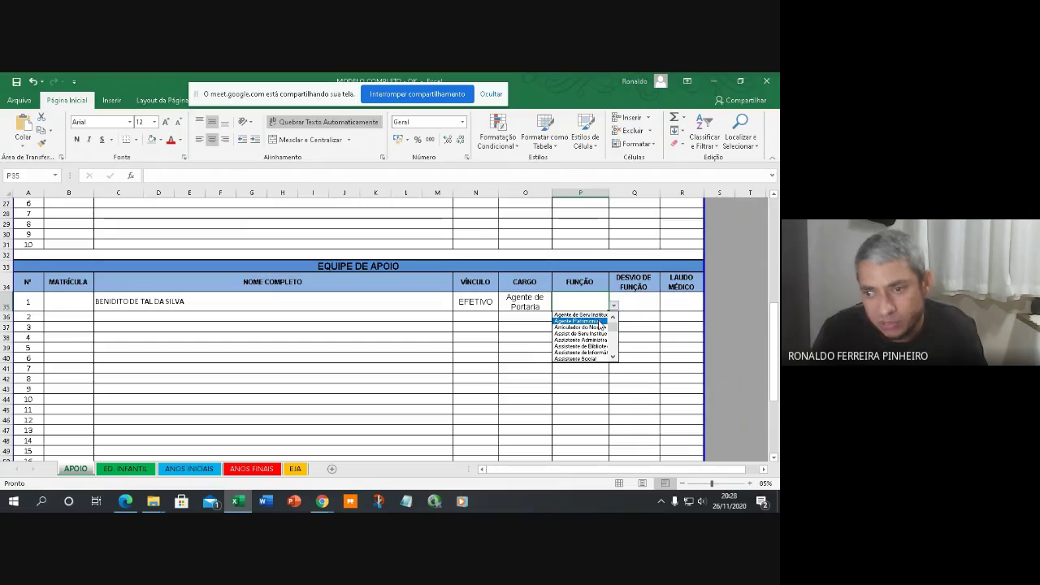
click(602, 320)
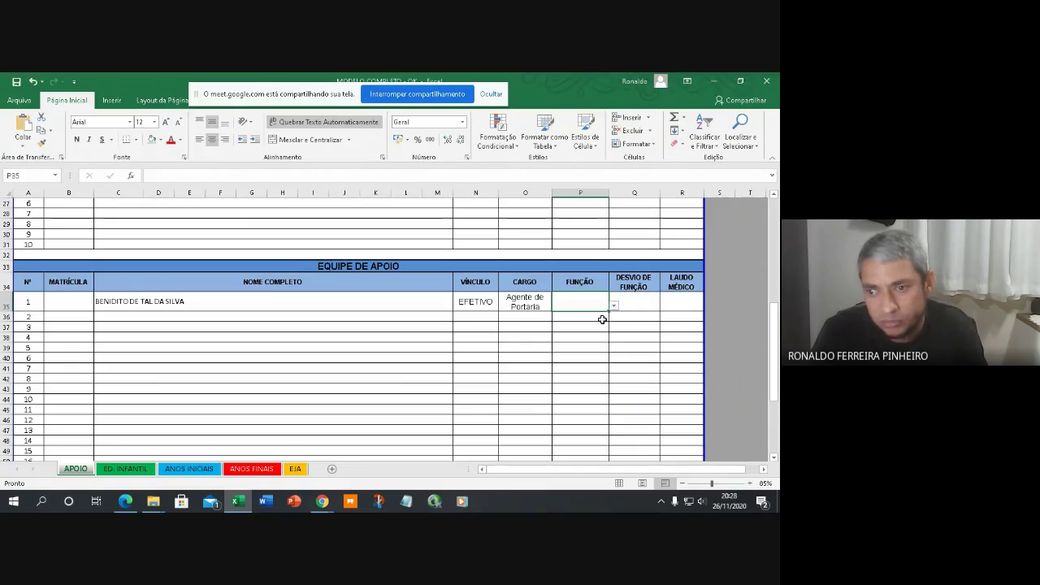
In row 1 of the EQUIPE DE APOIO table, set DESVIO DE FUNÇÃO to SIM and LAUDO MÉDICO to NÃO.
click(647, 304)
click(665, 308)
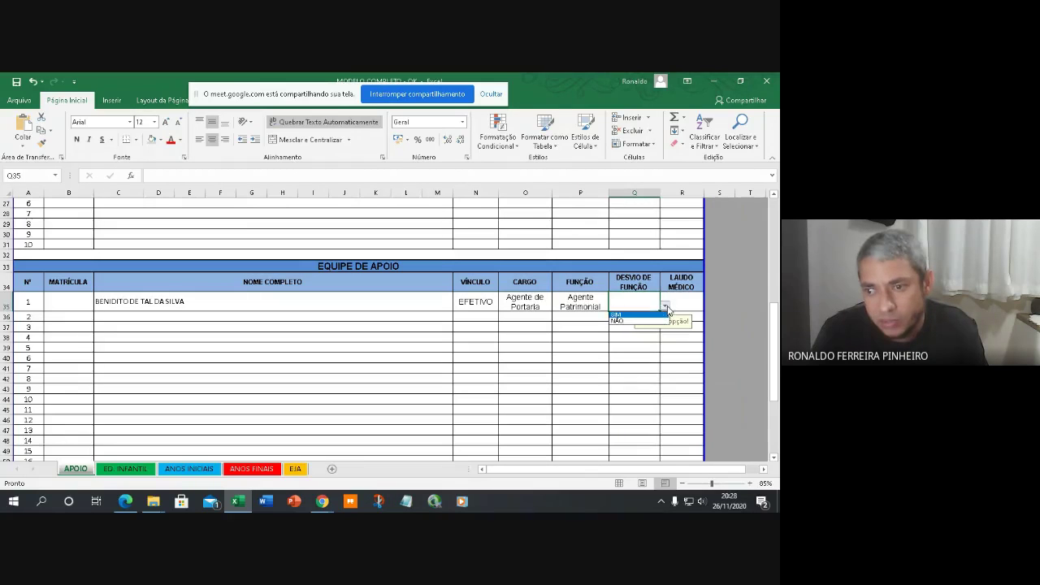
click(640, 315)
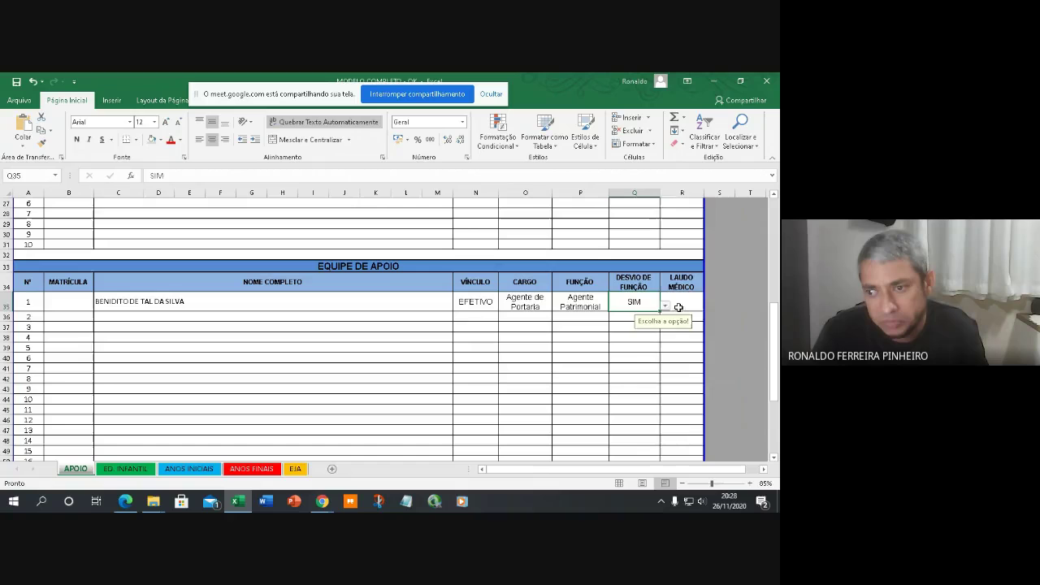
click(687, 308)
click(708, 309)
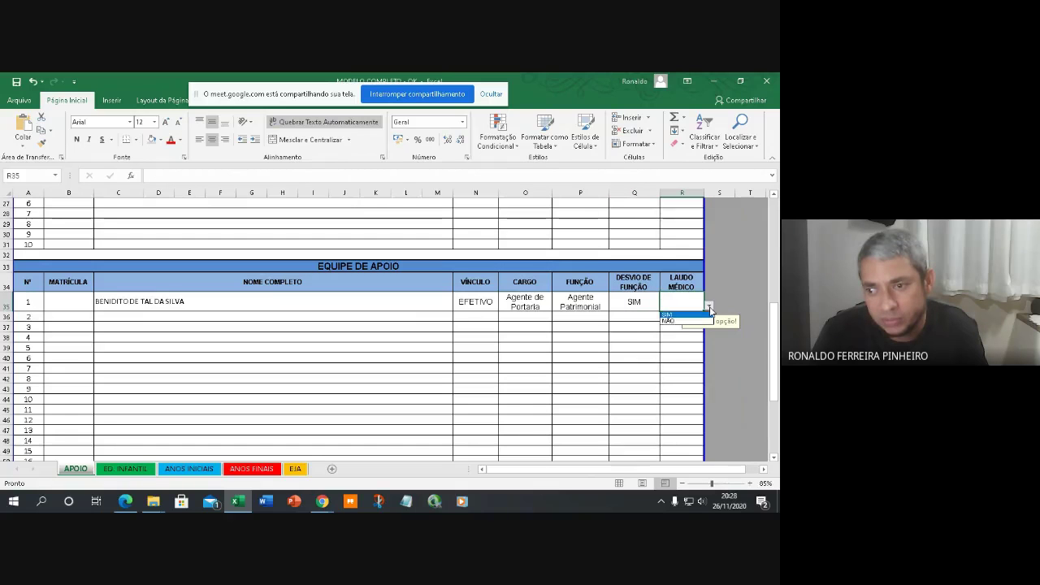
click(667, 322)
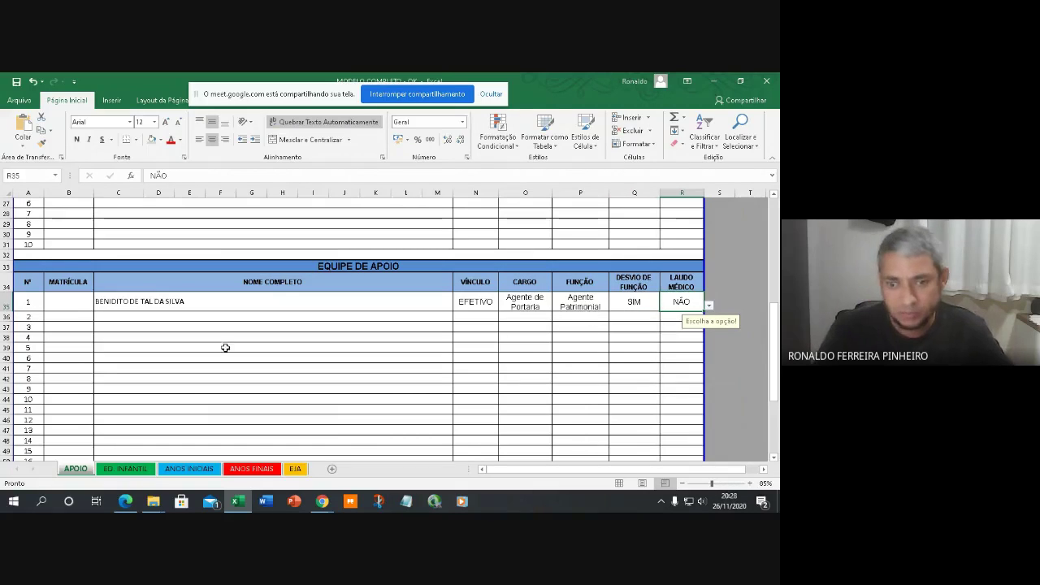
Set CARGO to Assistente de Biblioteca in row 2 of the EQUIPE DE APOIO table, leaving VÍNCULO blank.
click(181, 316)
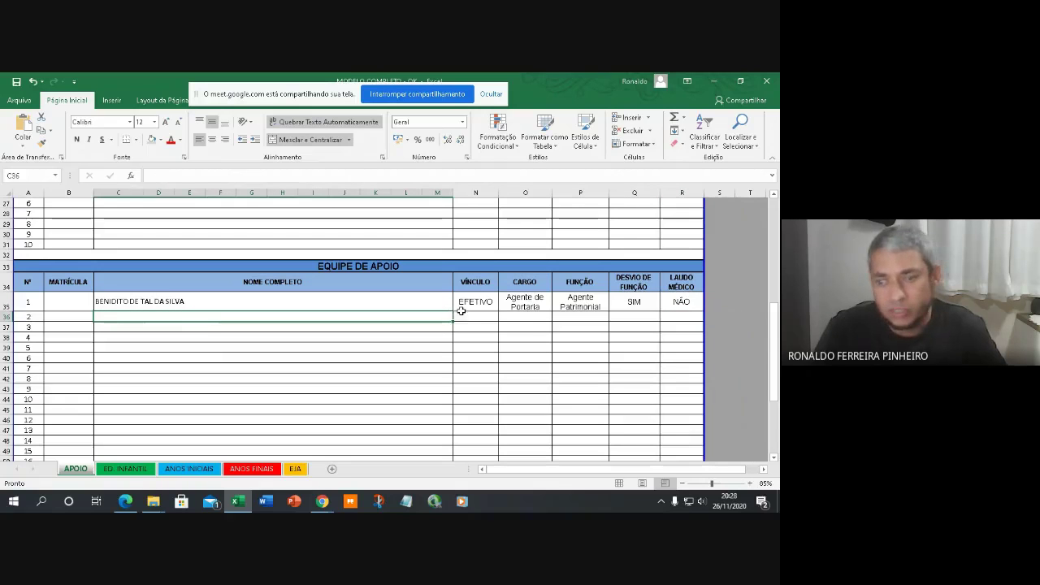
click(487, 316)
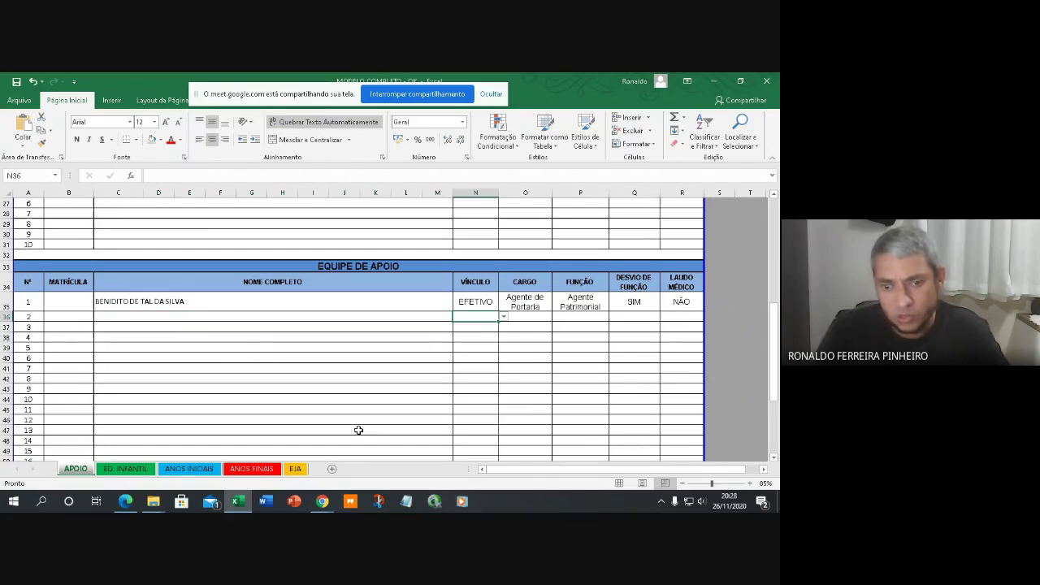
click(504, 317)
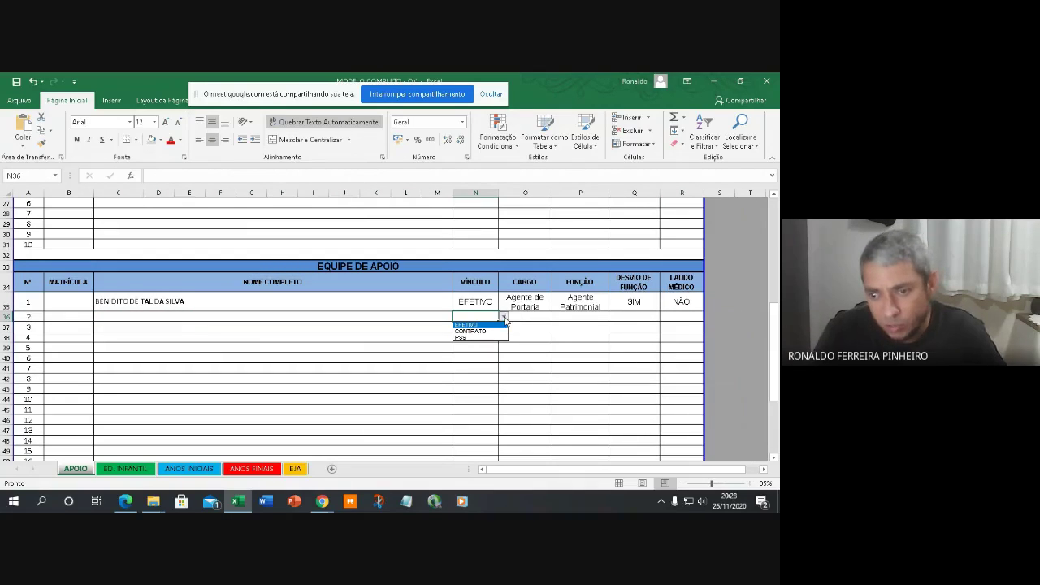
click(536, 317)
click(543, 316)
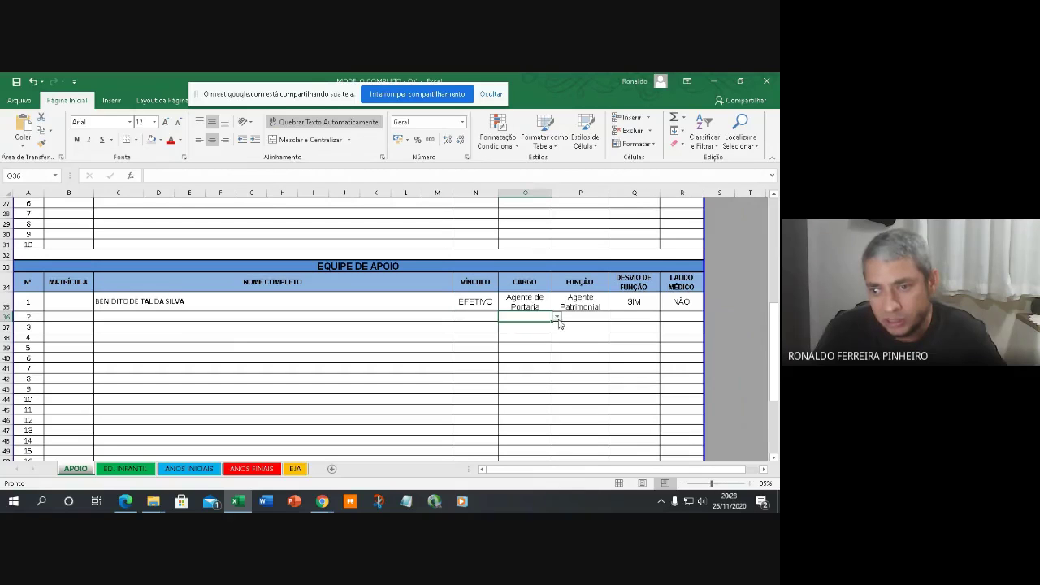
click(557, 316)
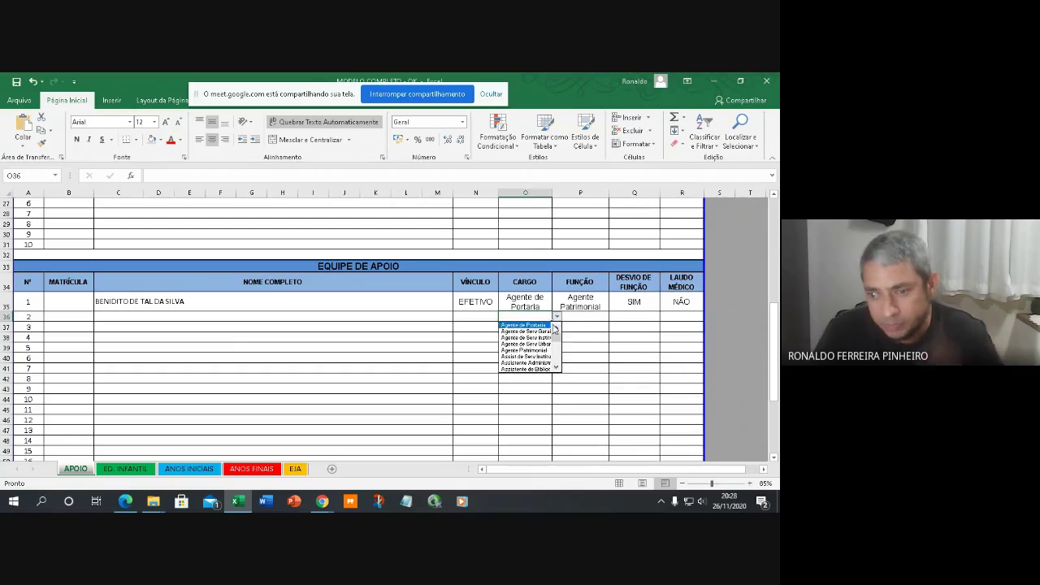
click(534, 372)
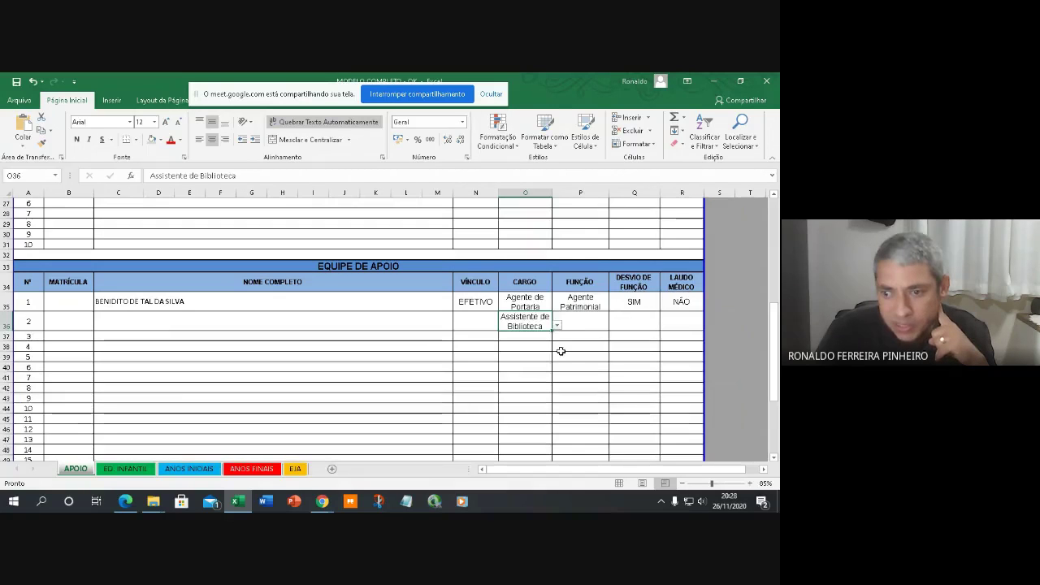
Set FUNÇÃO to Assistente de Biblioteca in row 2 of the EQUIPE DE APOIO table.
click(595, 325)
click(613, 326)
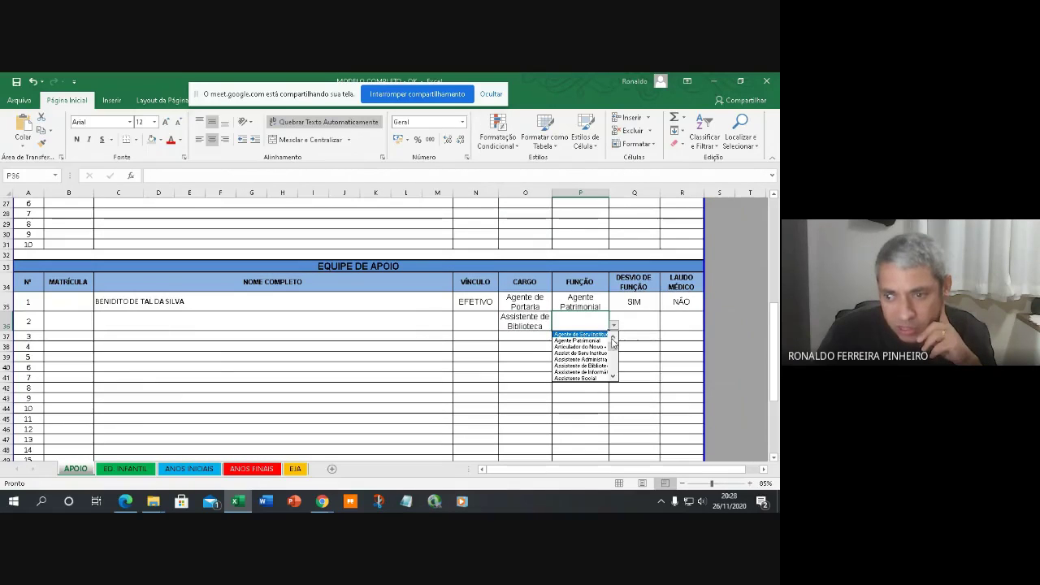
scroll(615, 379, down, 2)
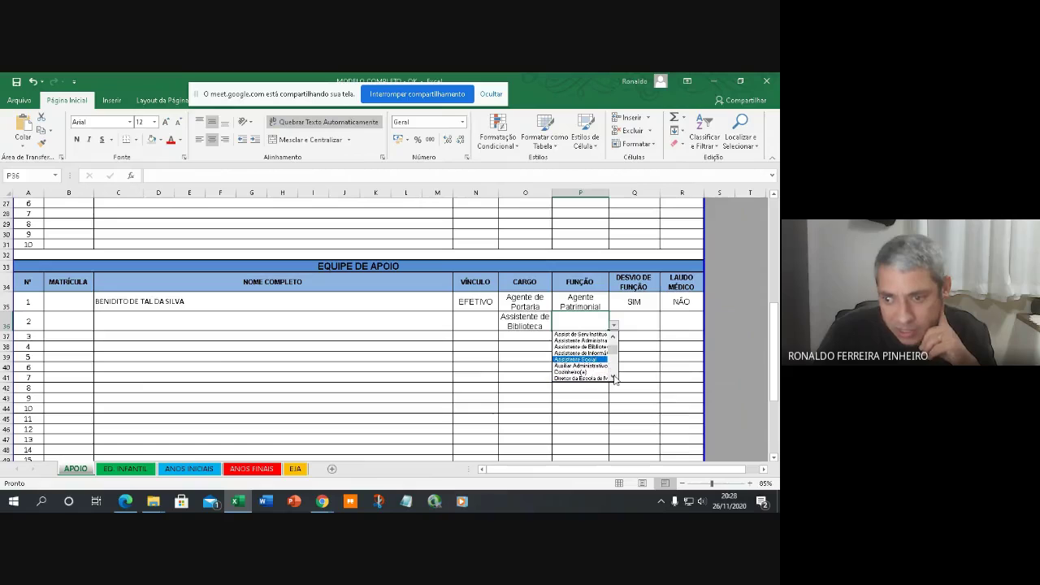
click(614, 378)
click(614, 377)
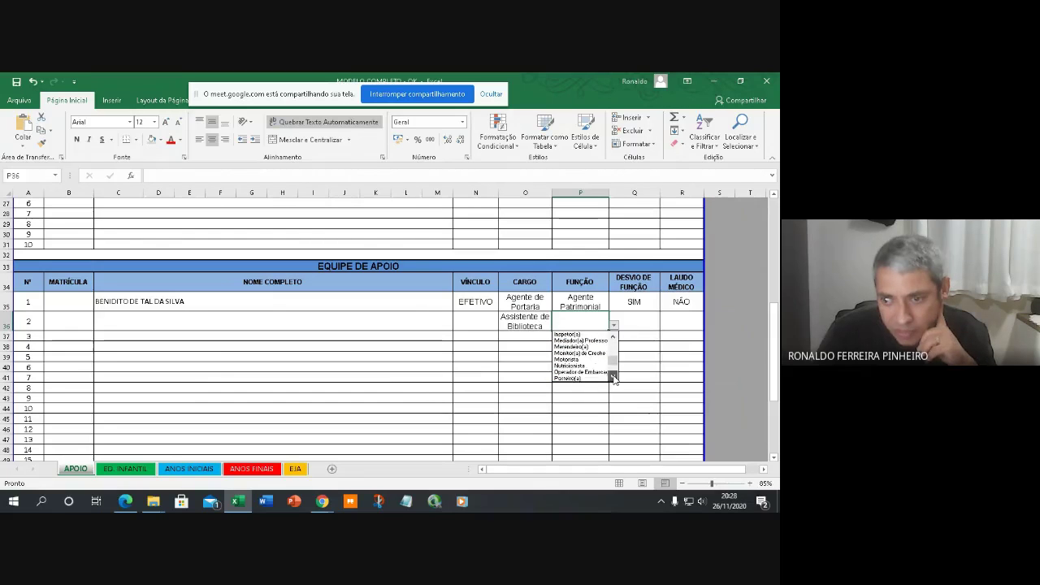
click(614, 378)
mouse_move(613, 364)
mouse_down()
mouse_move(618, 377)
mouse_move(613, 349)
mouse_up()
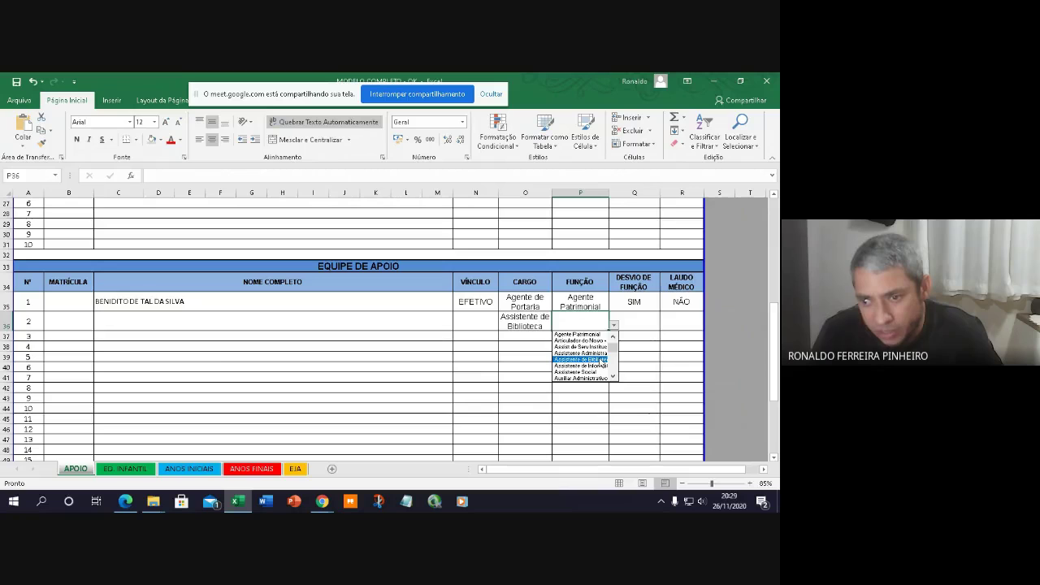
click(599, 359)
click(502, 355)
Enter DÉFICIT as the NOME COMPLETO in row 2 of the EQUIPE DE APOIO table.
click(182, 325)
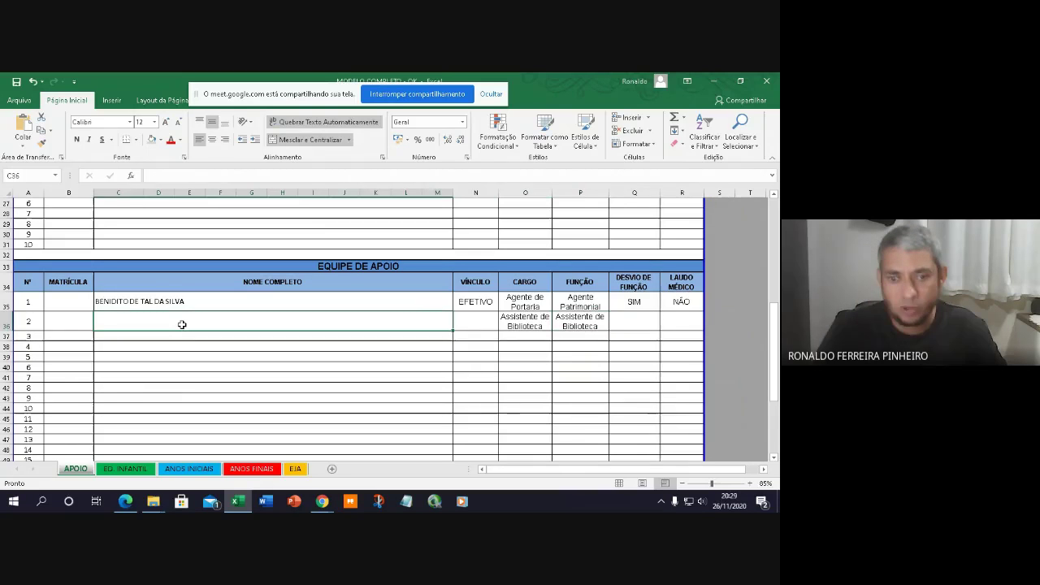
text(DÉFIC)
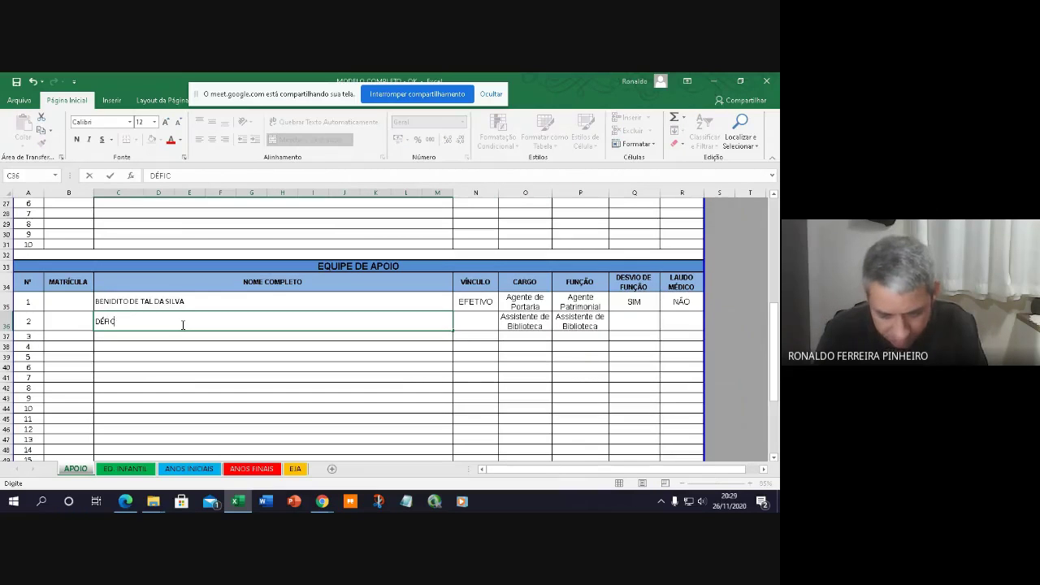
text(IT)
click(277, 382)
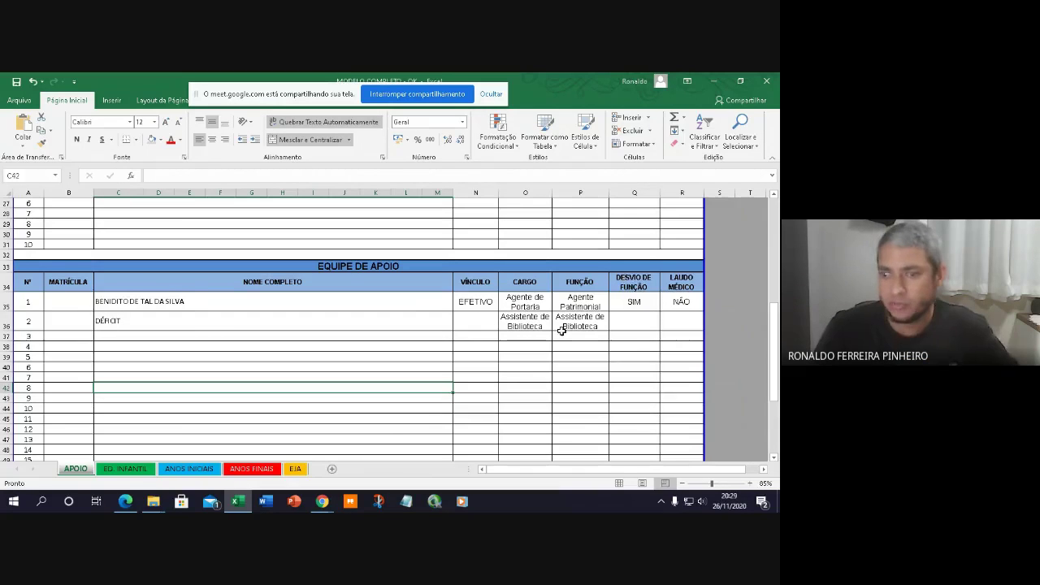
Enter the first support team member's registration number in the MATRÍCULA column.
click(302, 324)
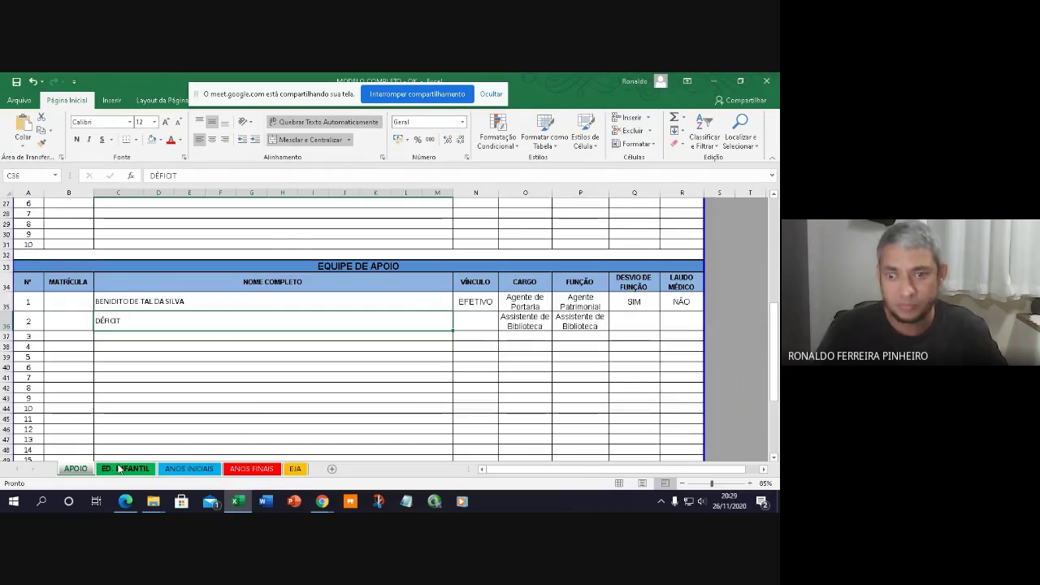
scroll(323, 352, up, 5)
scroll(381, 342, up, 4)
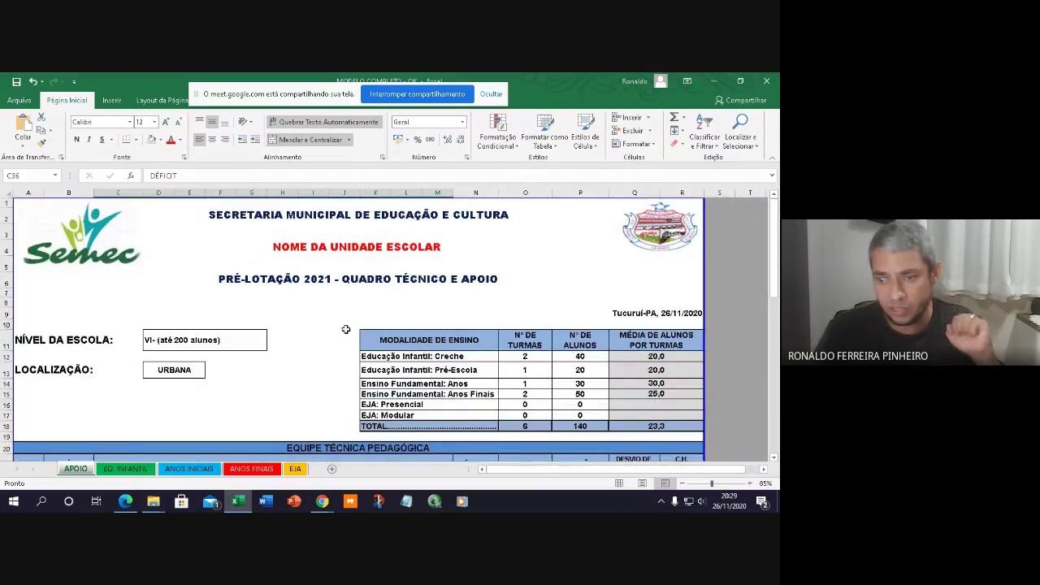
scroll(345, 329, down, 3)
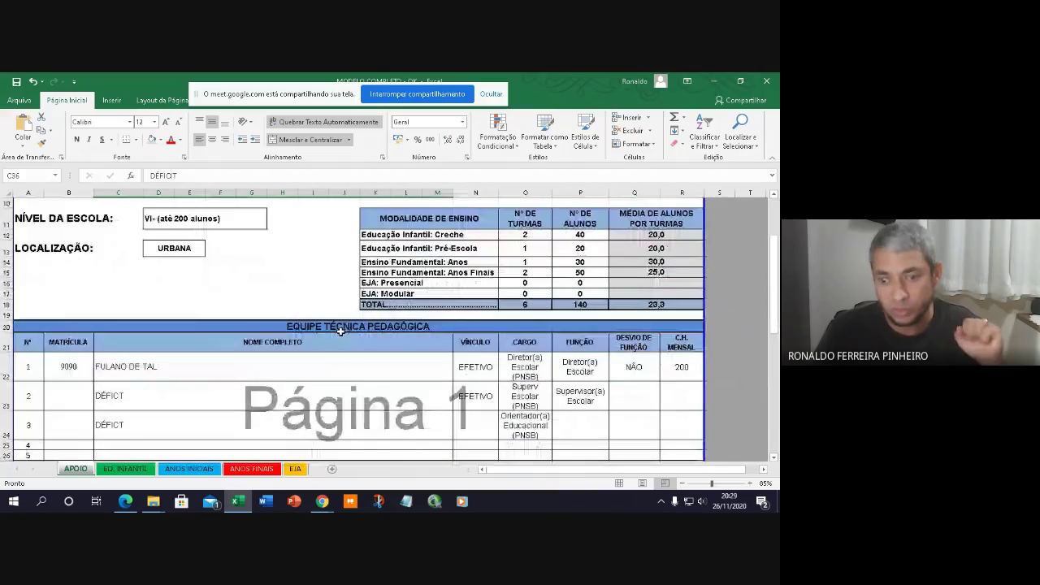
scroll(309, 335, down, 6)
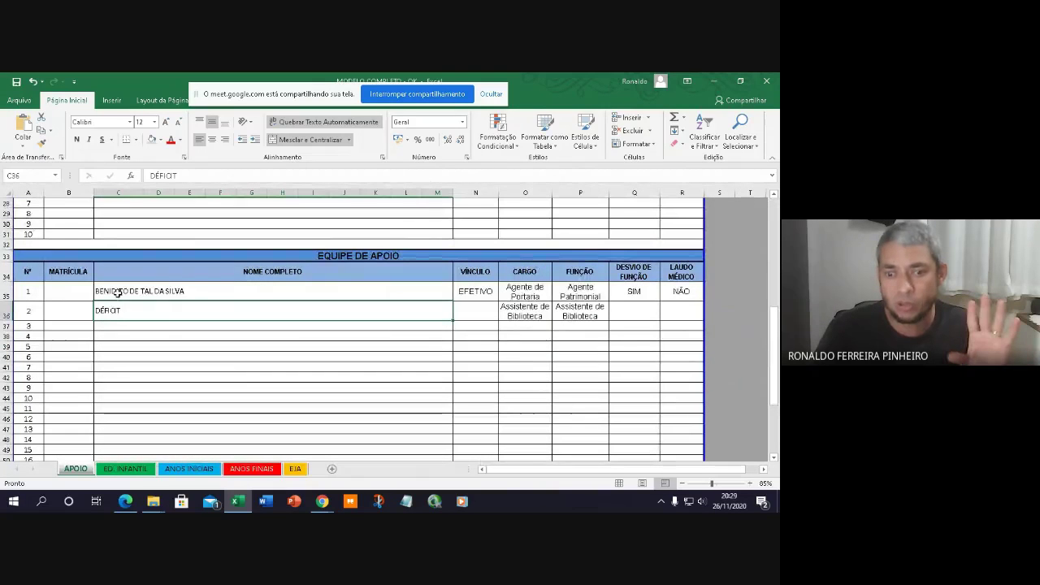
double_click(72, 293)
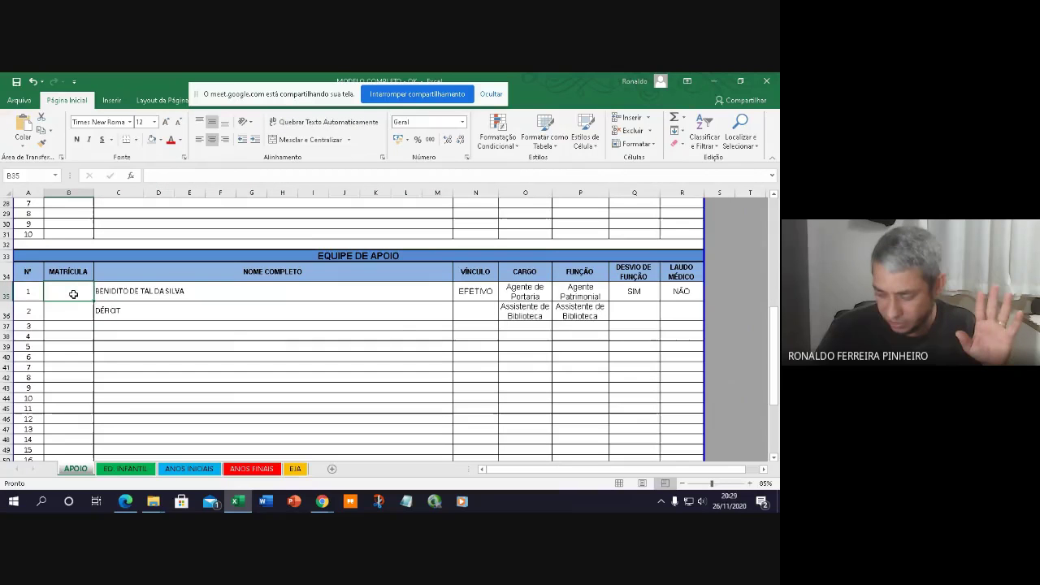
text(2230)
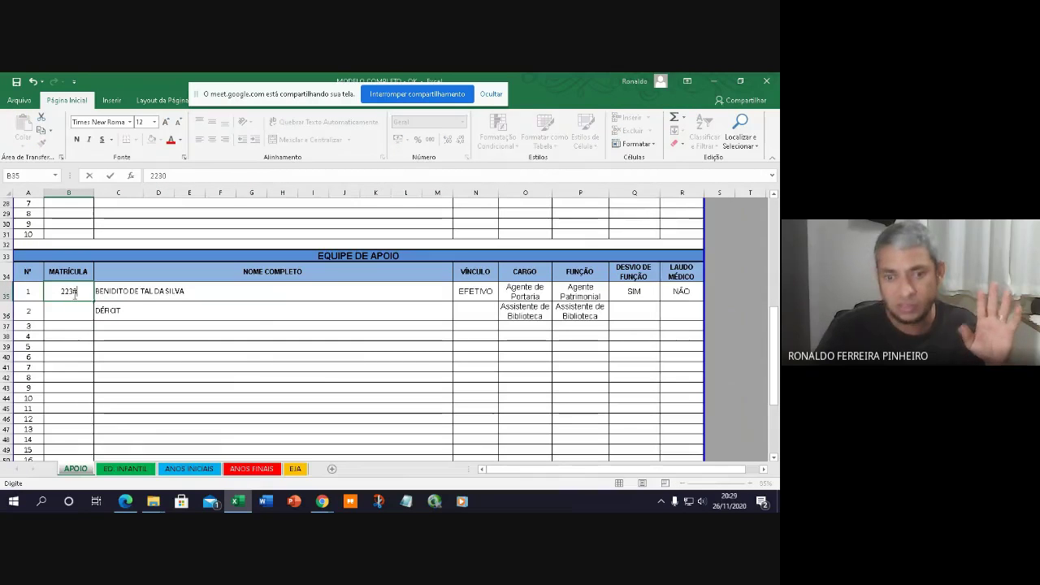
click(144, 293)
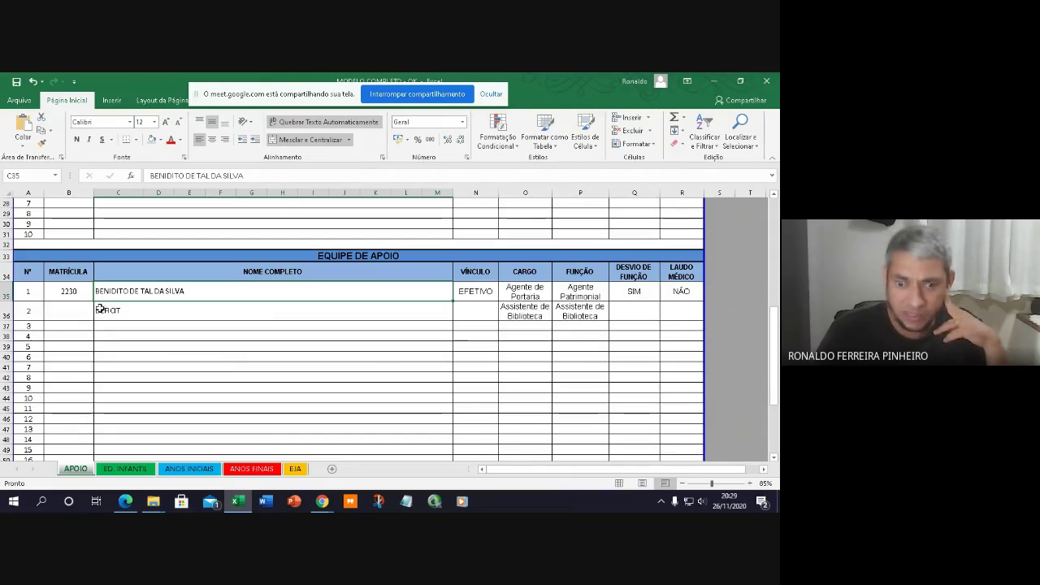
Try a red font colour on the DÉFICIT entry in row 2 of the support team table and undo it.
click(135, 311)
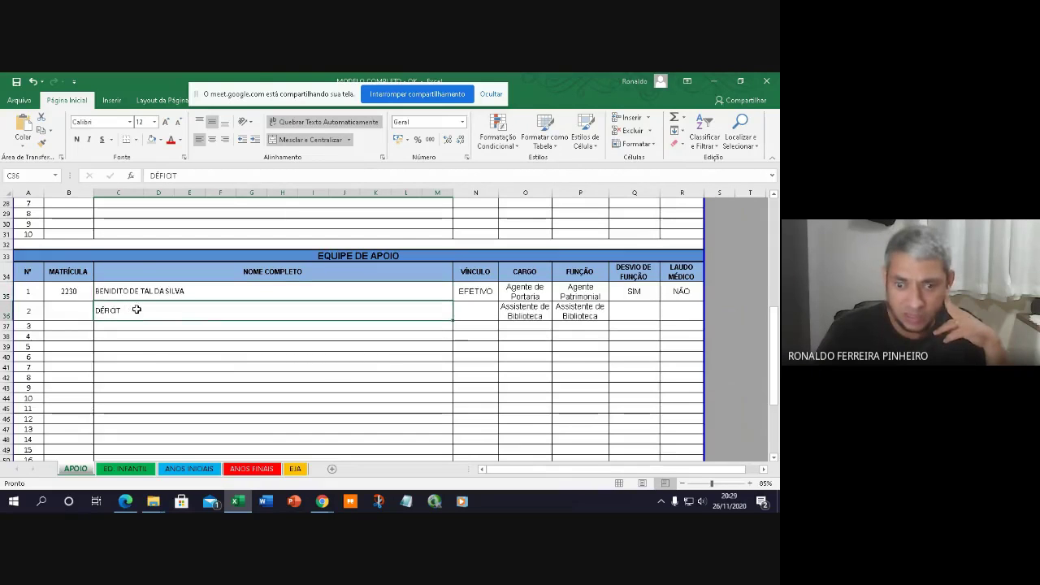
click(171, 139)
drag(187, 357, 155, 347)
key(ctrl+z)
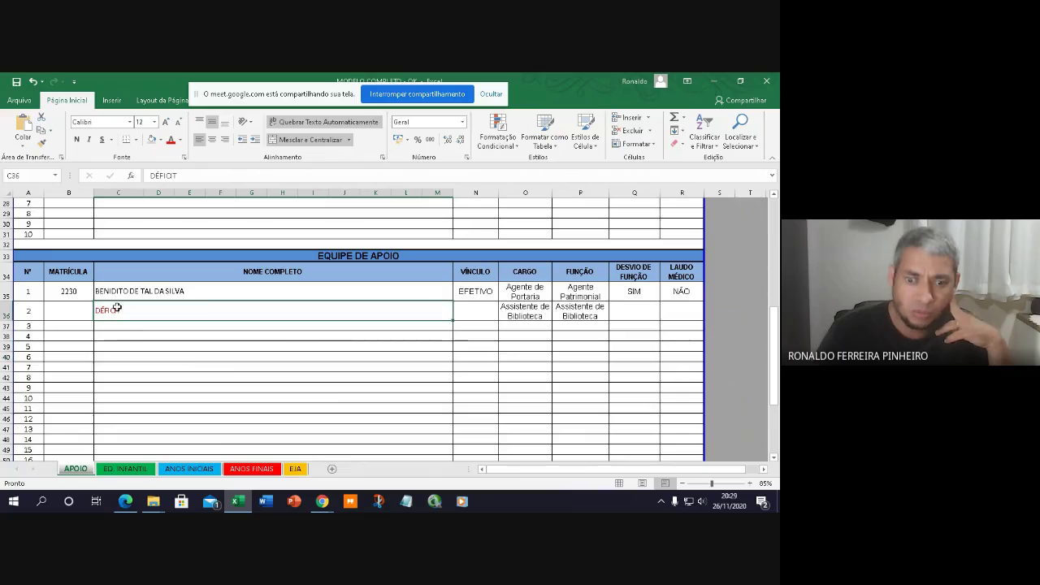
click(188, 364)
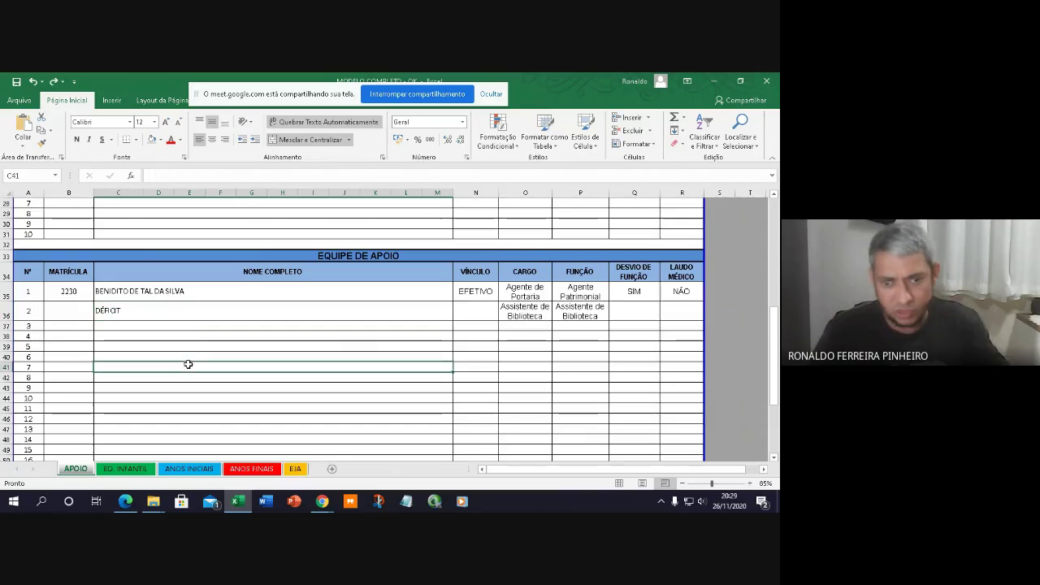
Replace the NOME DA UNIDADE ESCOLAR heading on the APOIO sheet with ESCOLA JAO DA SILVA.
scroll(204, 387, up, 6)
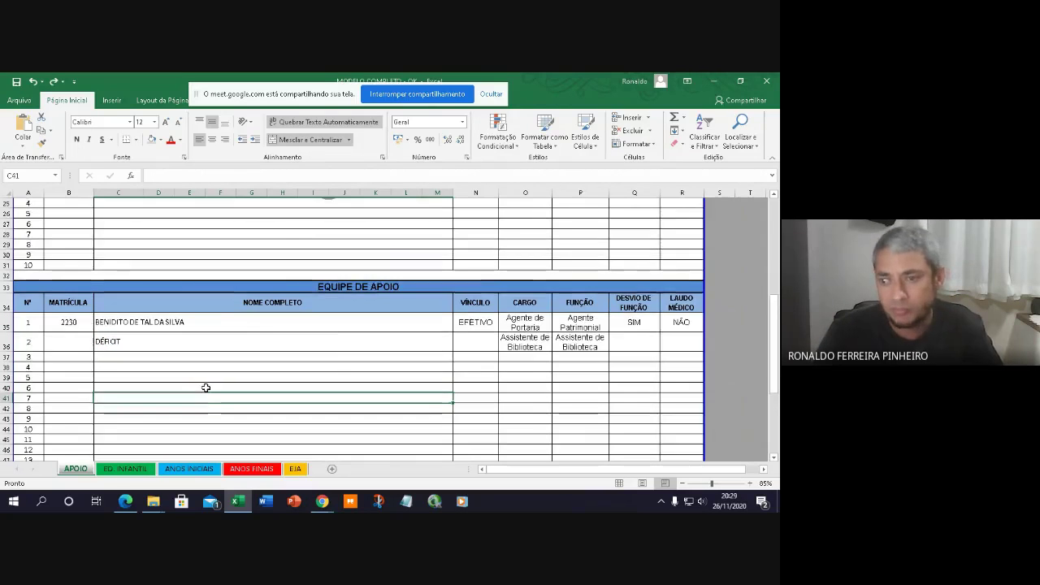
scroll(200, 273, up, 3)
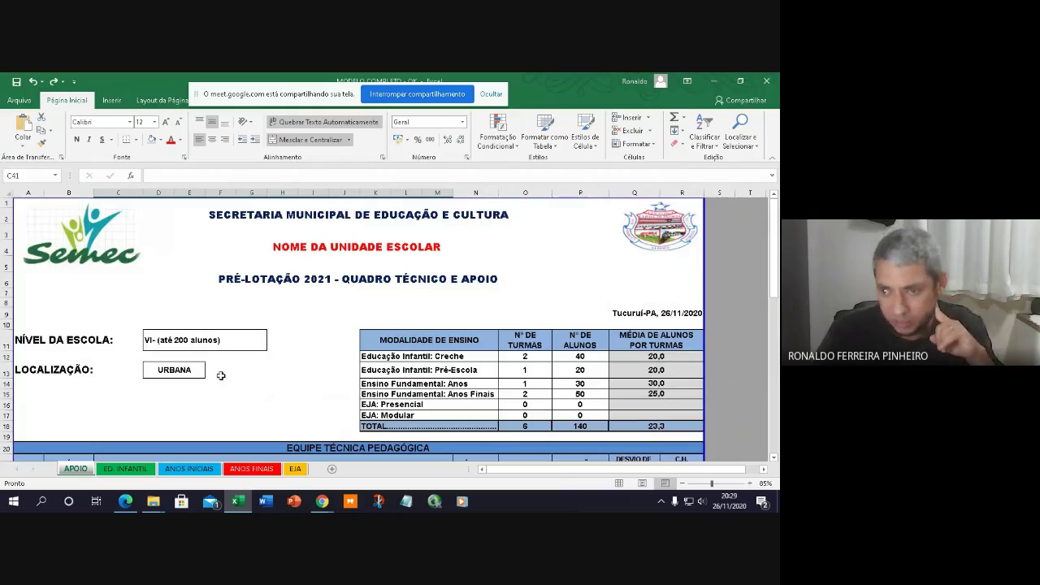
click(280, 248)
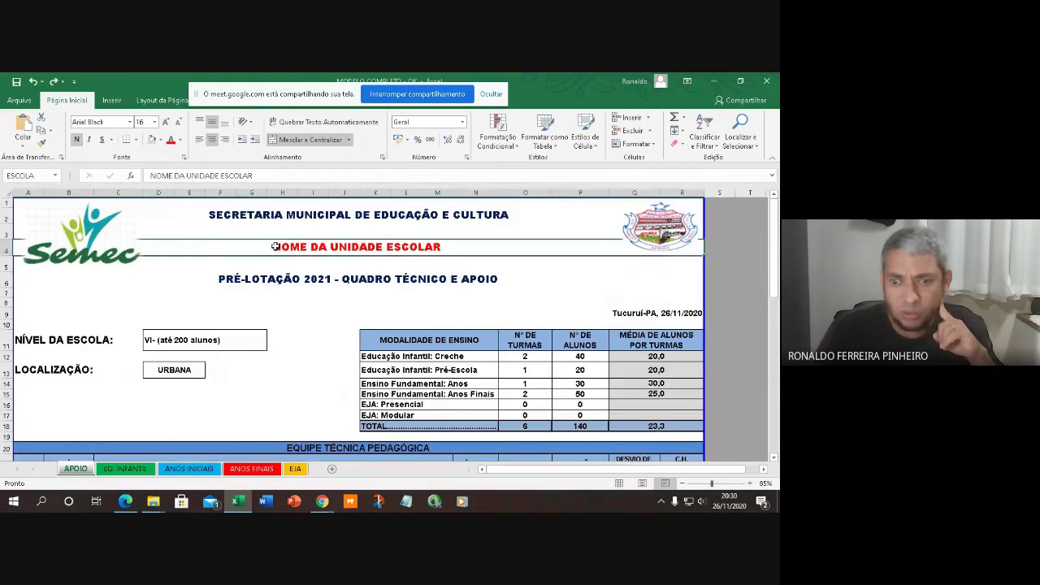
double_click(334, 250)
text(ESCOLA )
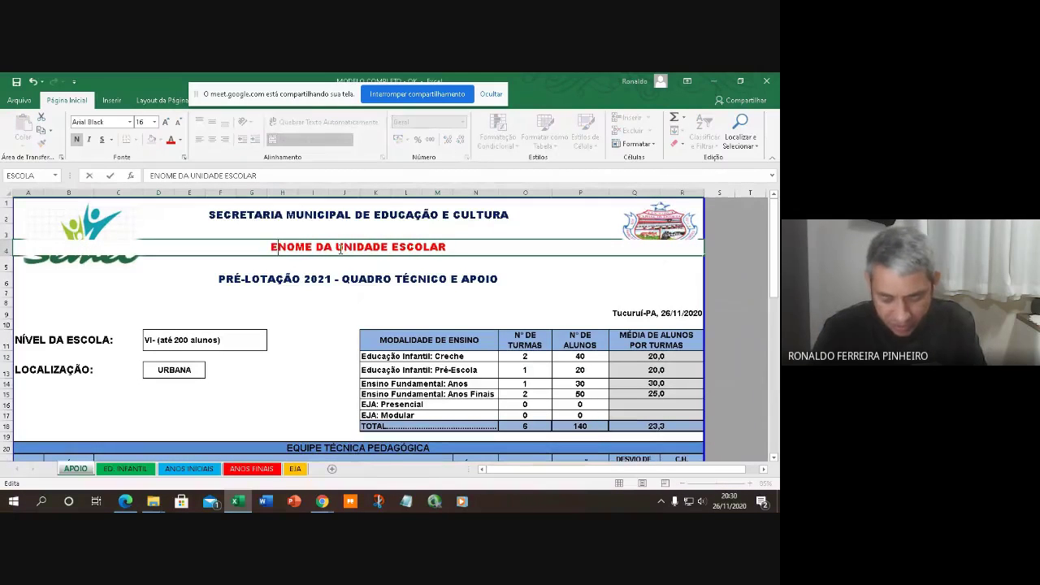
text(JAO DA SILVA)
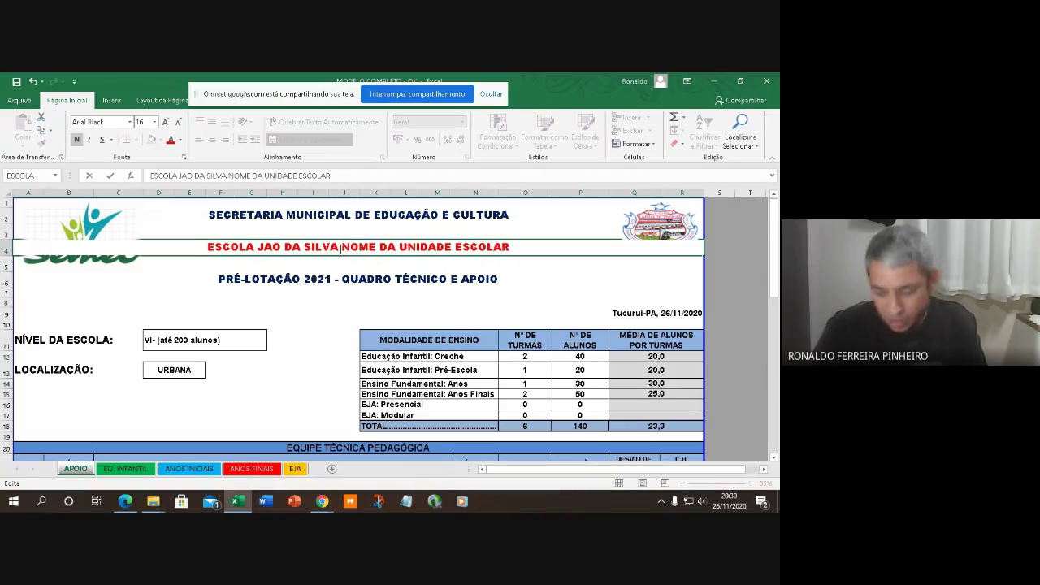
key(Delete)
key(Delete)
key(Delete)
key(Delete)
key(Delete)
key(Delete)
key(Delete)
key(Delete)
key(Delete)
key(Delete)
key(Delete)
key(Delete)
key(Delete)
key(Delete)
key(Delete)
key(Delete)
key(Delete)
key(Delete)
key(Delete)
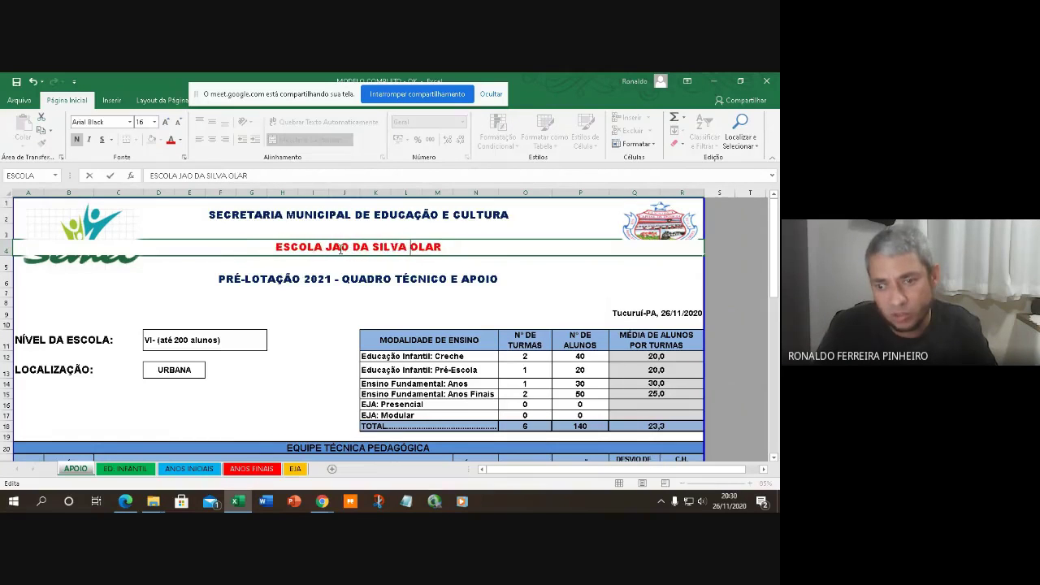
key(Delete)
key(Delete)
key(Delete)
key(Delete)
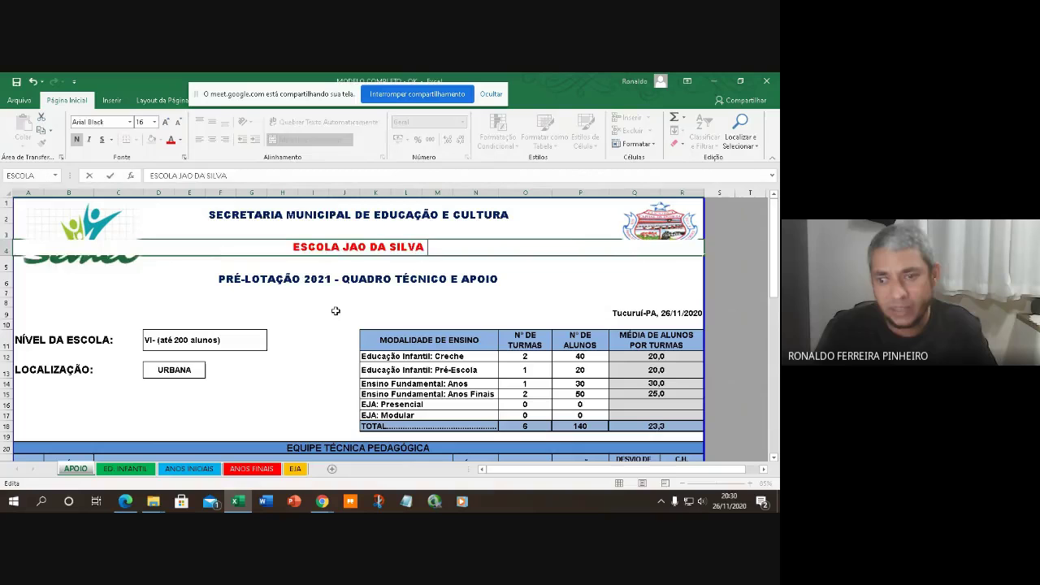
click(336, 311)
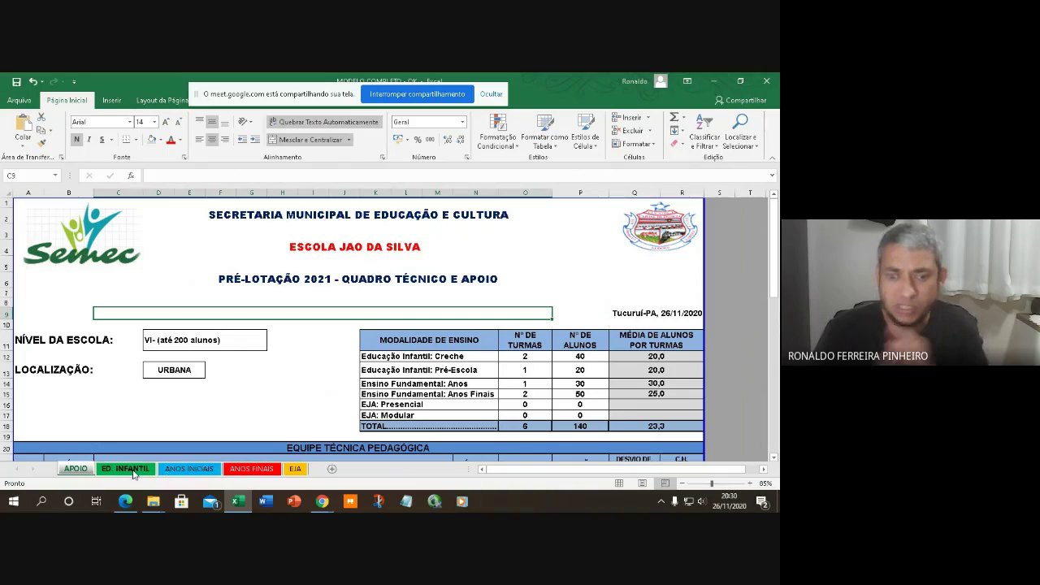
On the ED. INFANTIL sheet, set Nº TURMAS to 1 for BERÇ 1, 2 for BERÇ 2 and 1 for MAT 1.
click(126, 469)
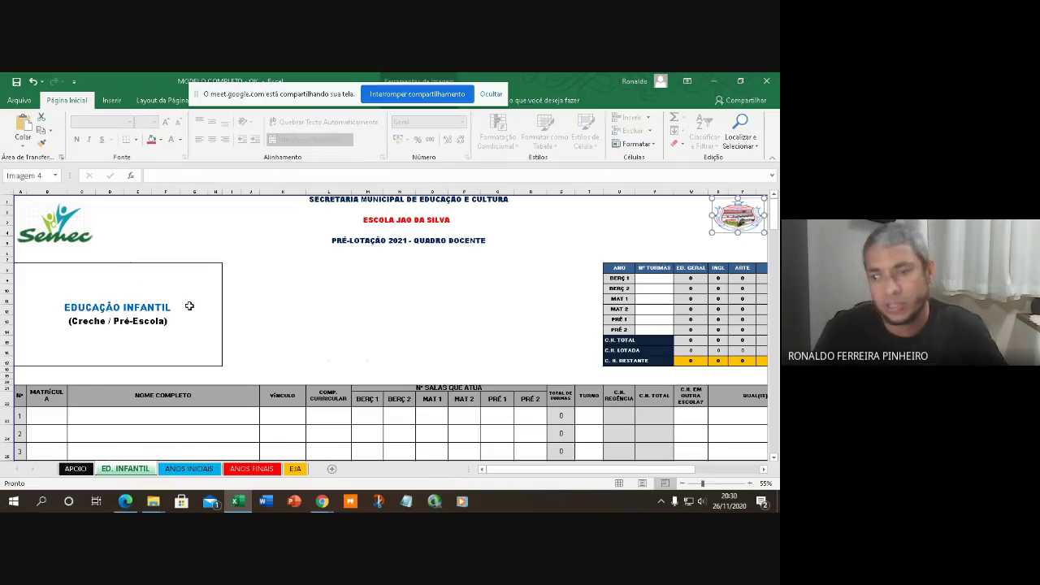
click(652, 278)
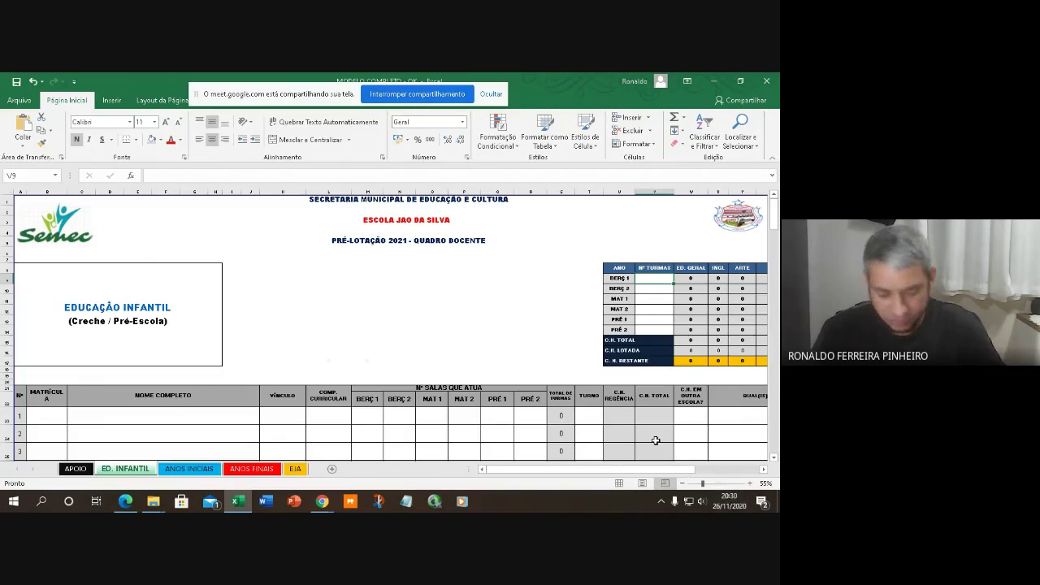
scroll(655, 440, down, 1)
scroll(631, 436, up, 1)
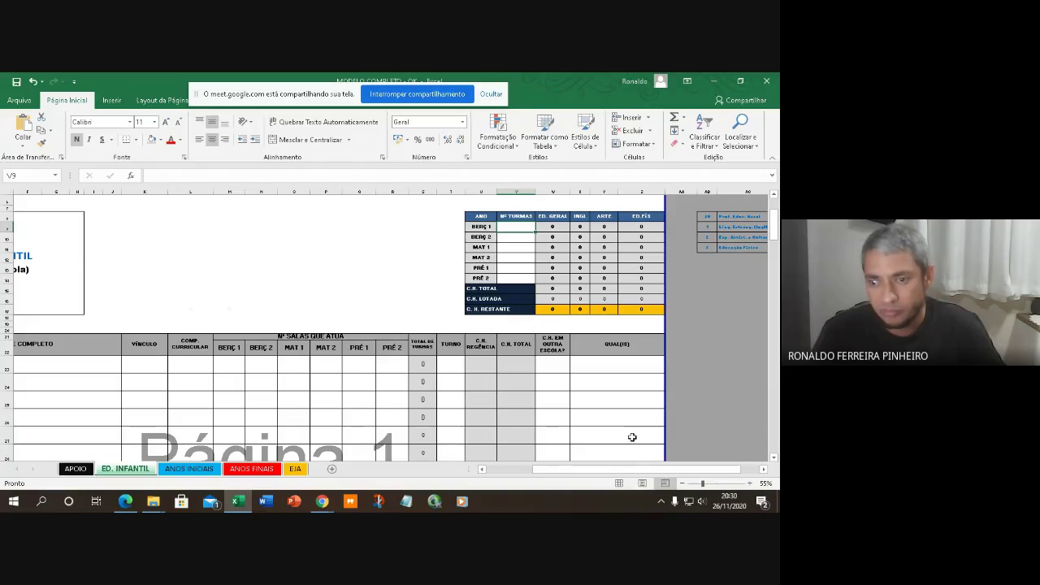
drag(666, 470, 586, 490)
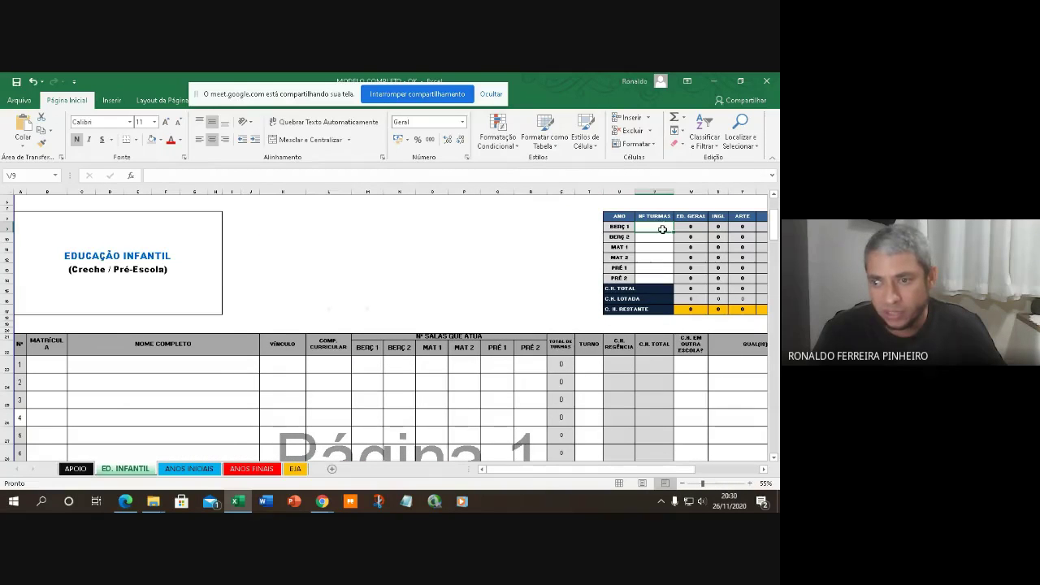
drag(617, 470, 653, 473)
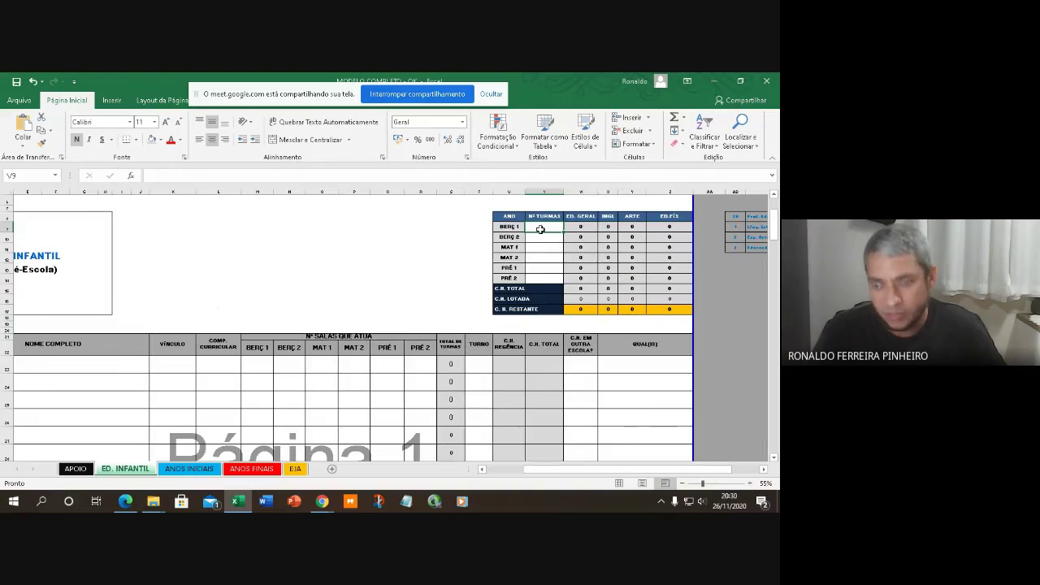
text(5)
key(Return)
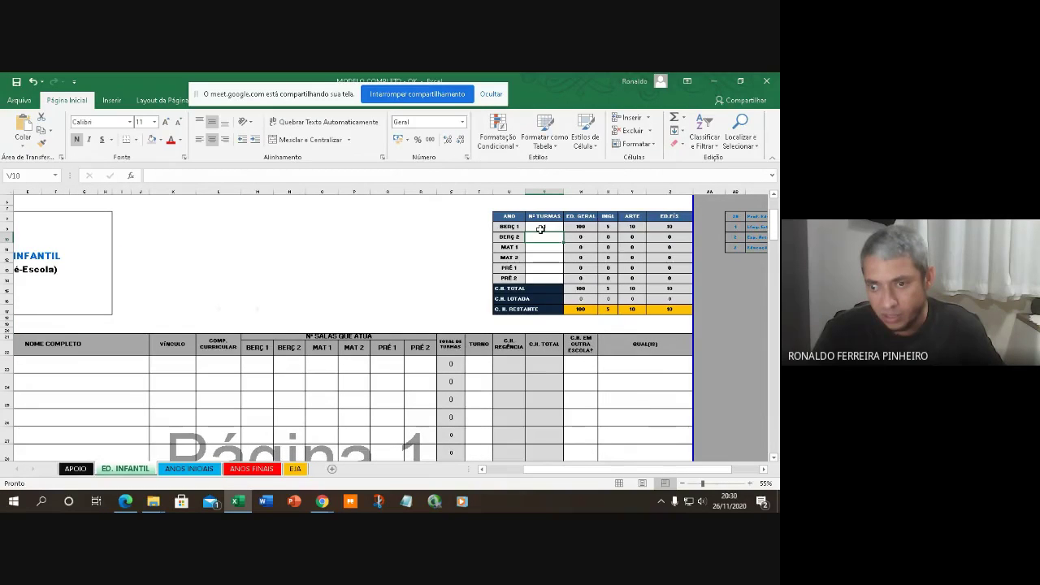
text(2)
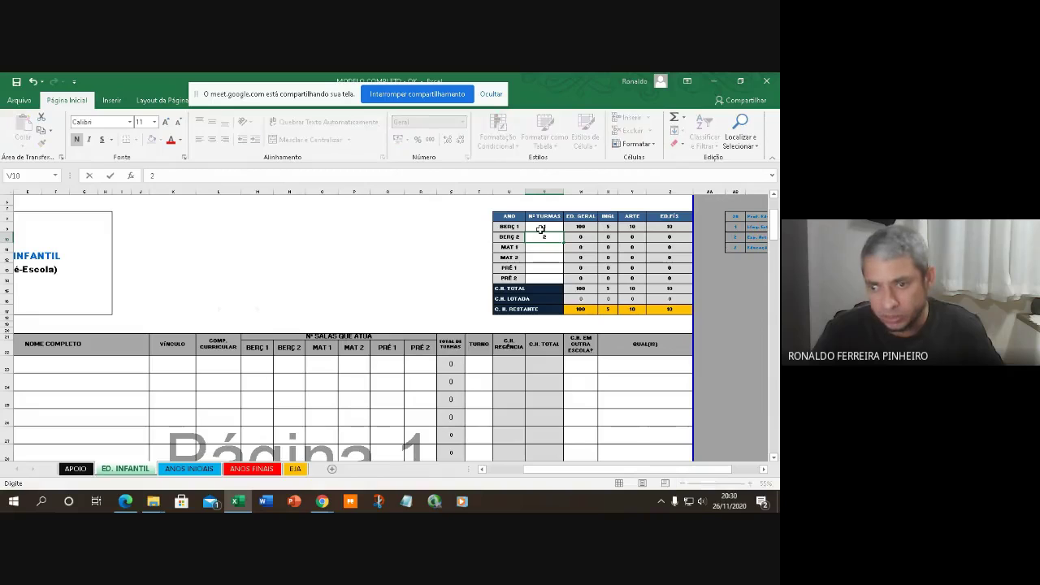
key(Return)
text(1)
key(Return)
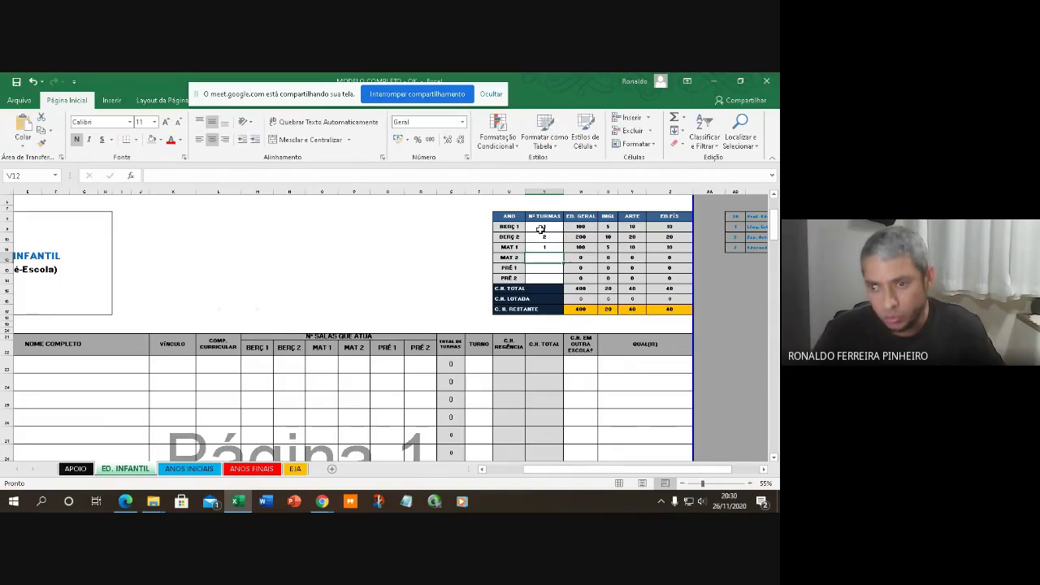
Set Nº TURMAS to 2 for MAT 2, 1 for PRÉ 1 and 1 for PRÉ 2.
text(2)
key(Return)
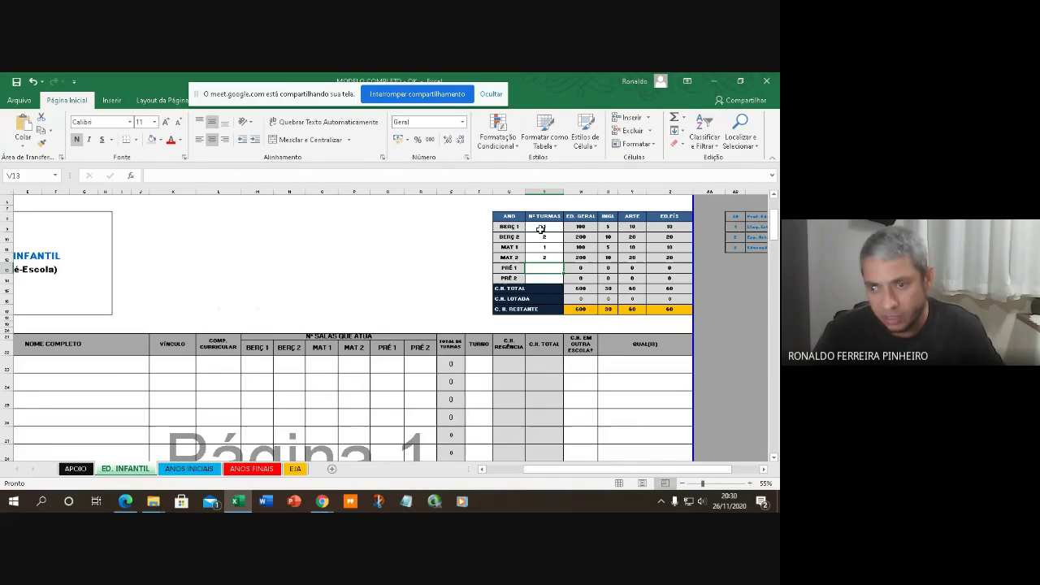
text(1)
key(Return)
text(1)
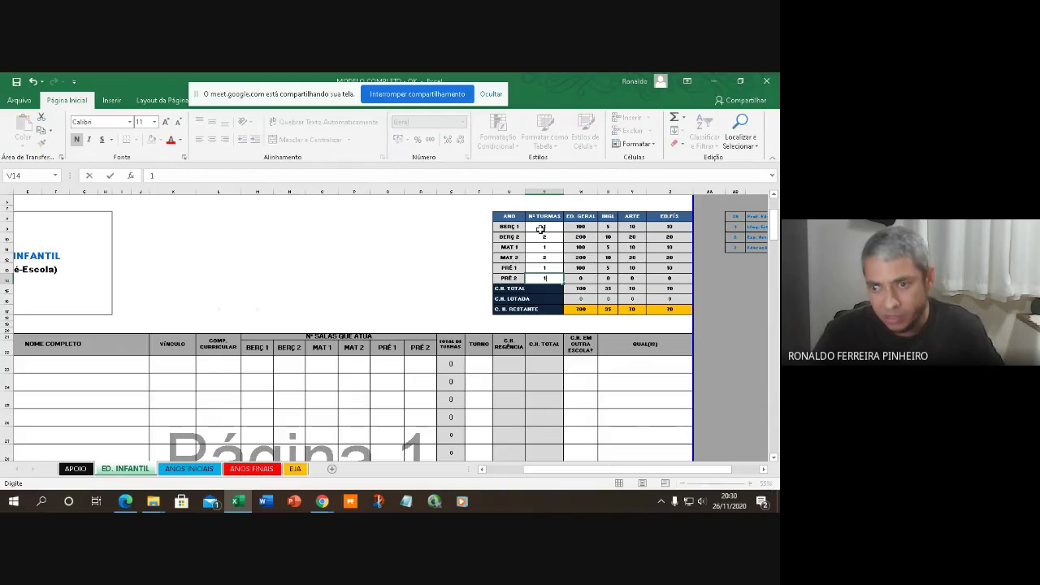
click(378, 287)
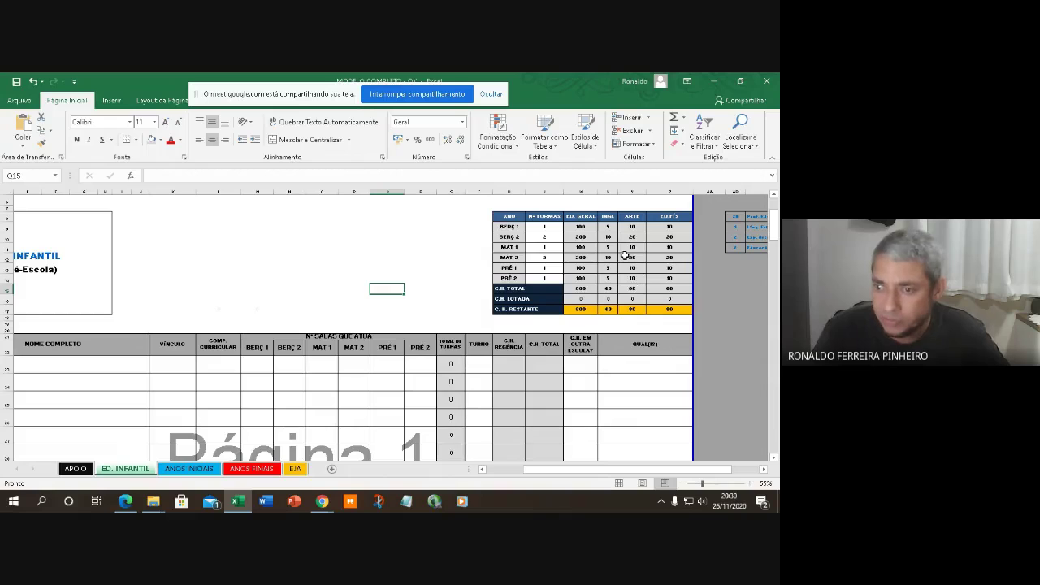
Enter the first teacher's full name under NOME COMPLETO in row 1 of the teaching staff table.
click(59, 364)
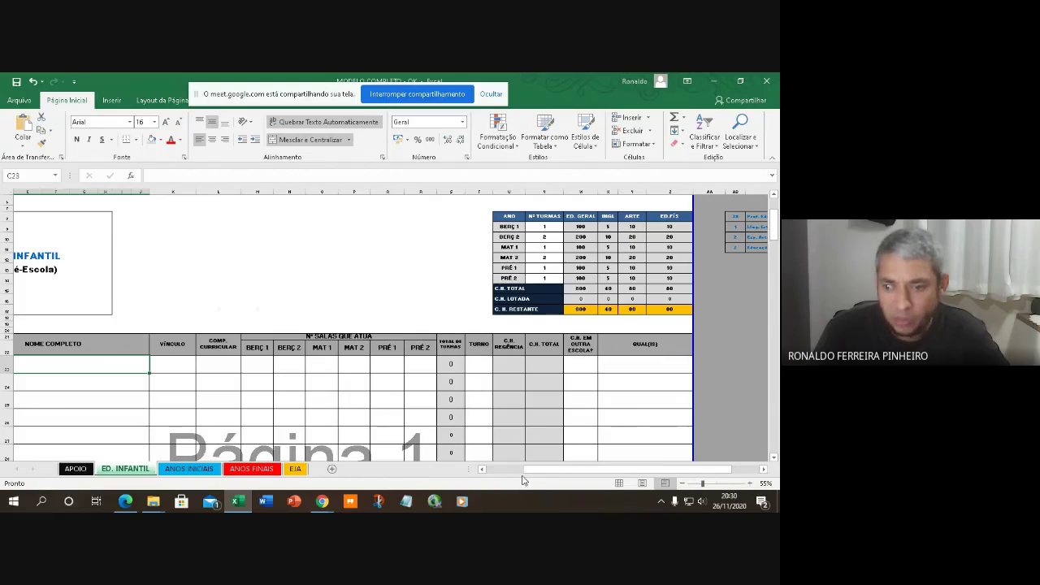
drag(523, 476, 469, 485)
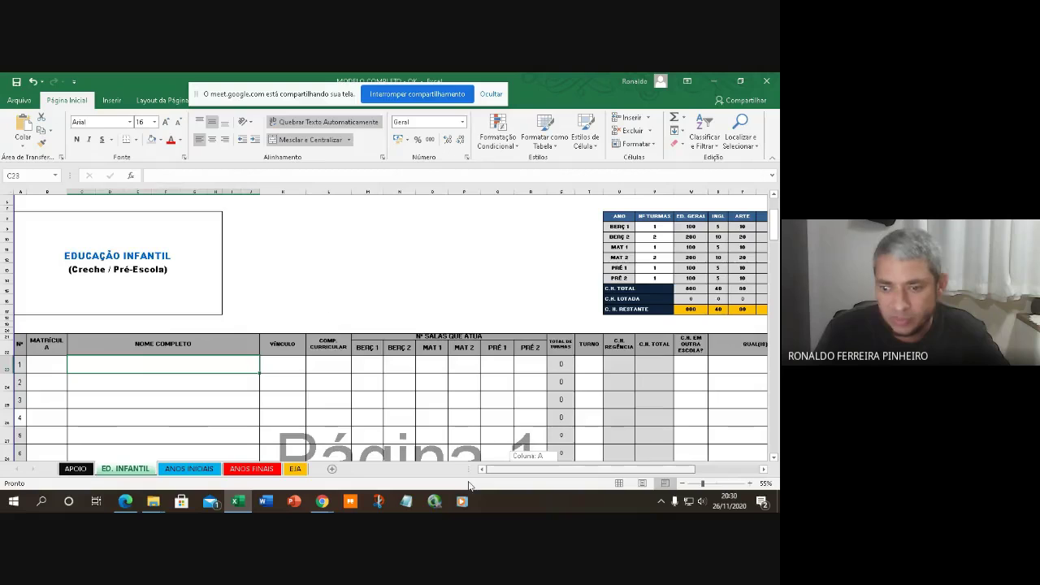
click(682, 484)
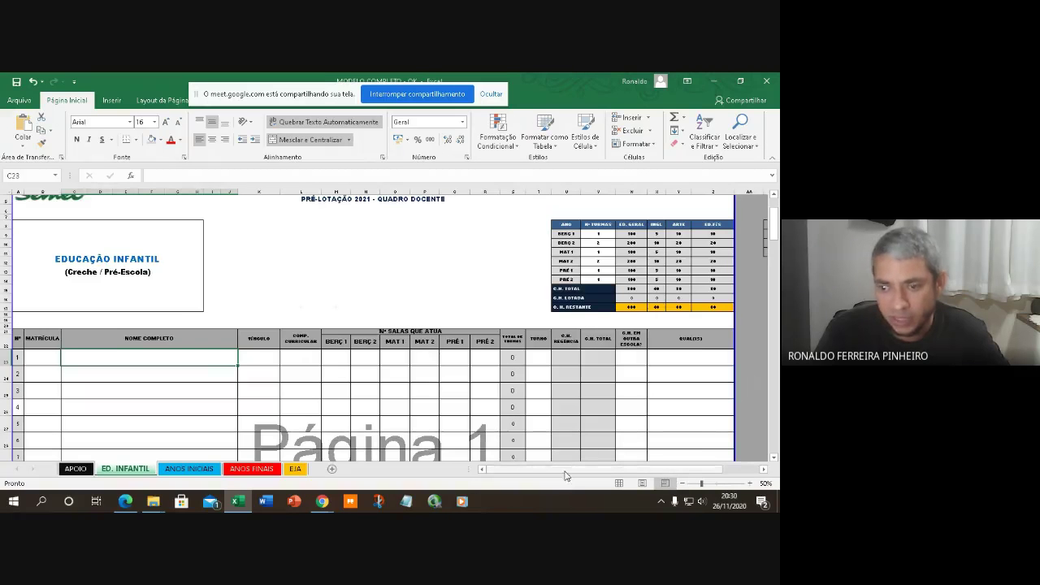
text(F)
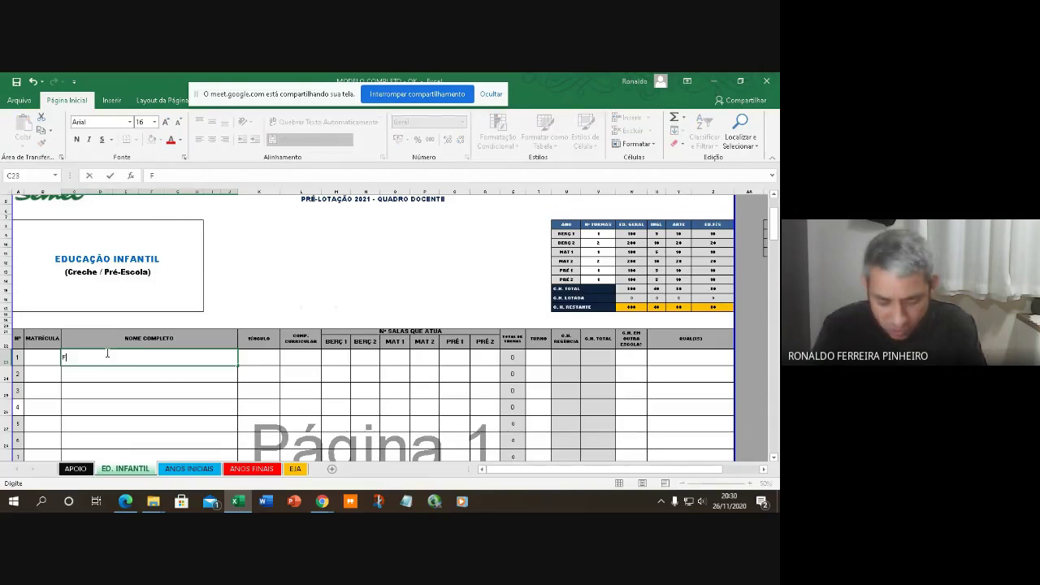
text(ULANO)
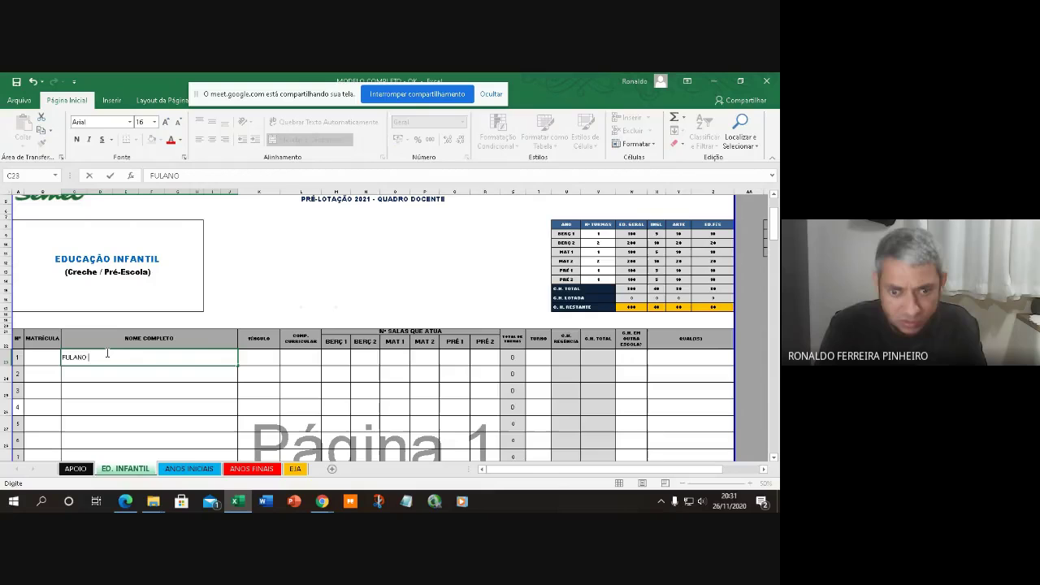
text( DE T)
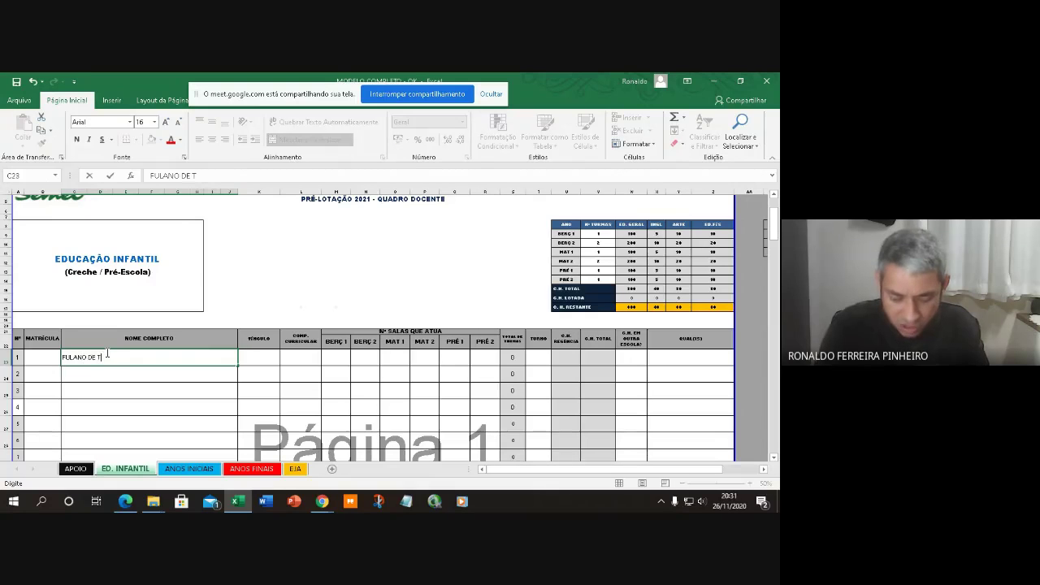
text(AL)
Set VÍNCULO to EFETIVO for the teacher in row 1.
click(265, 361)
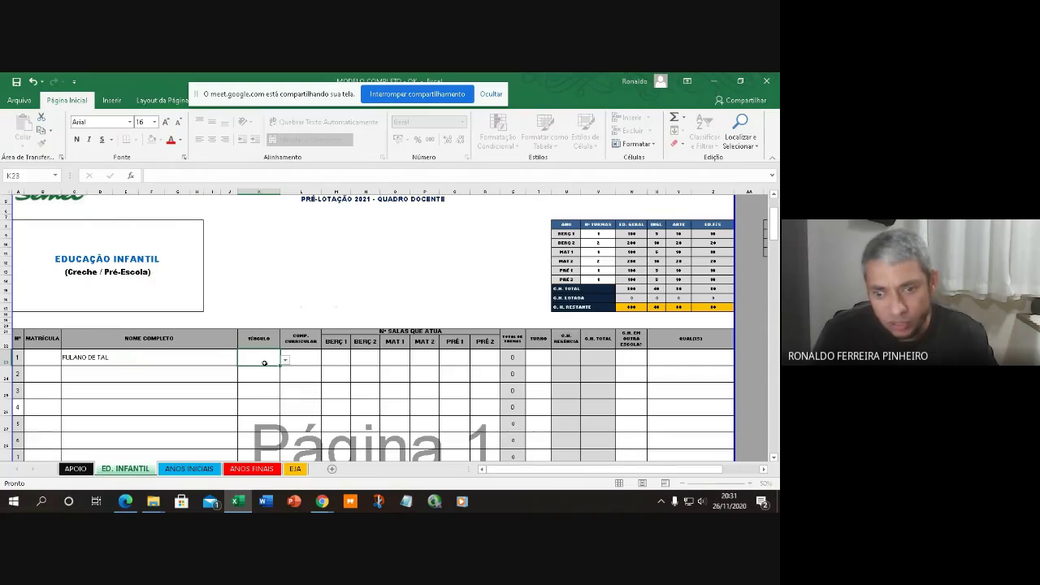
click(284, 359)
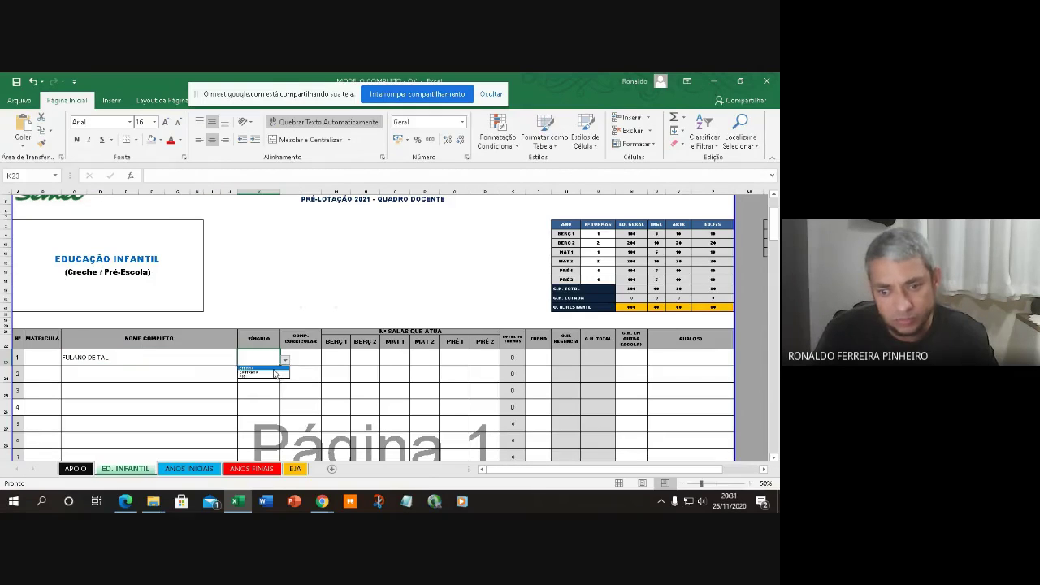
click(272, 372)
Set COMP. CURRICULAR to Prof. Educ. Geral for the teacher in row 1.
click(304, 359)
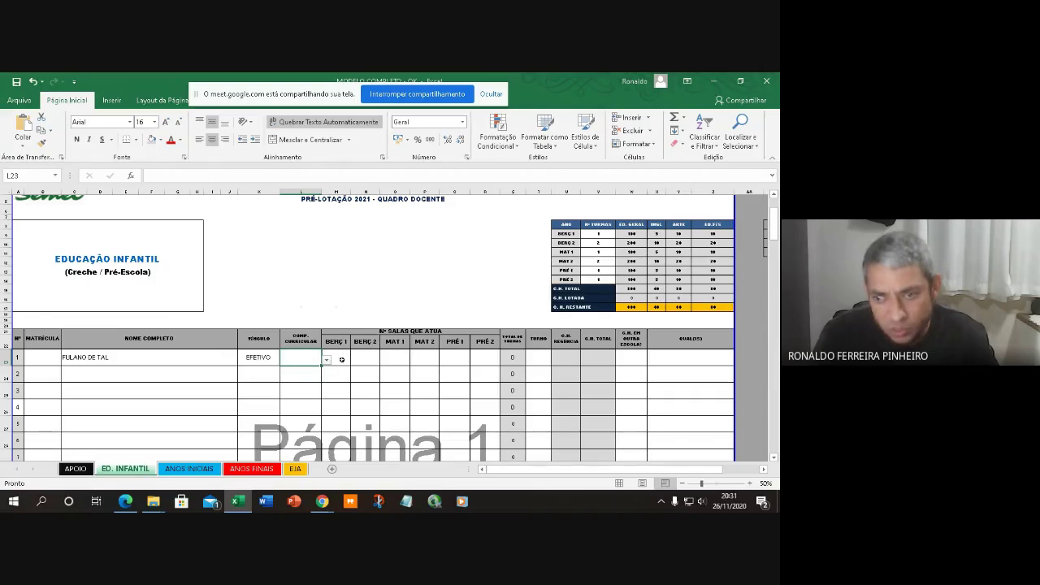
click(326, 361)
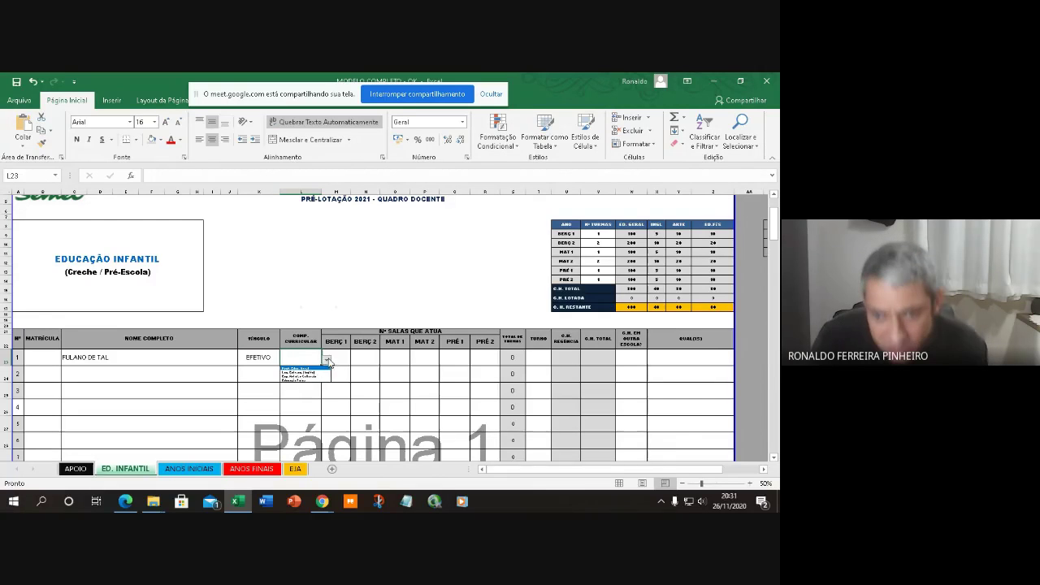
ctrl+scroll(316, 362, up, 5)
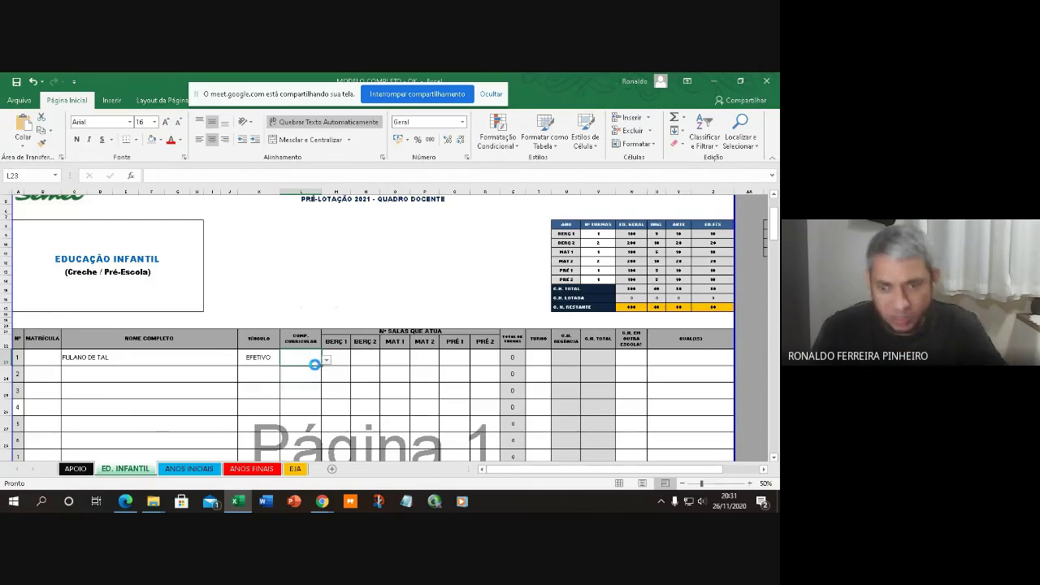
click(254, 405)
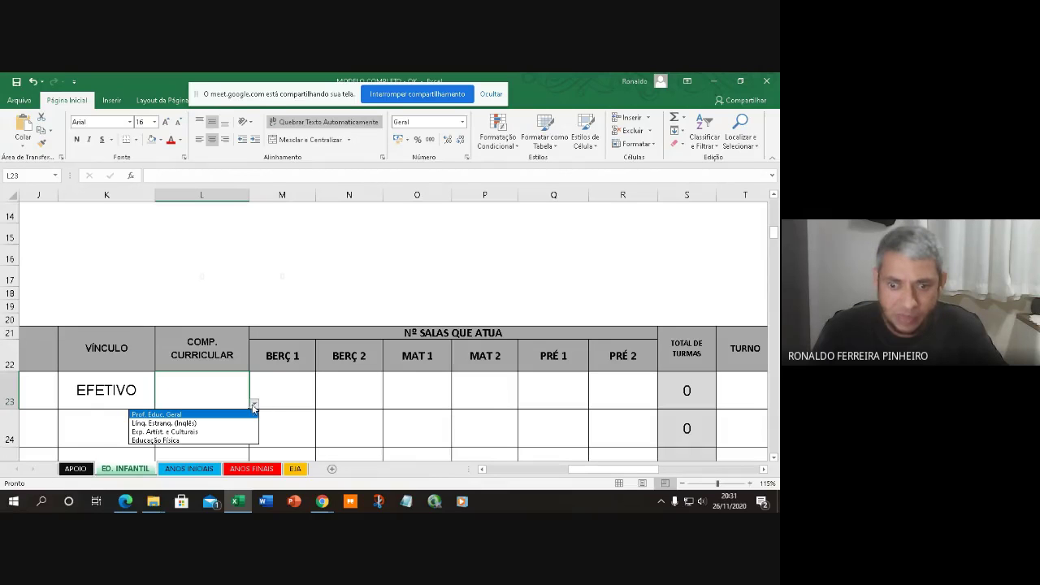
click(210, 415)
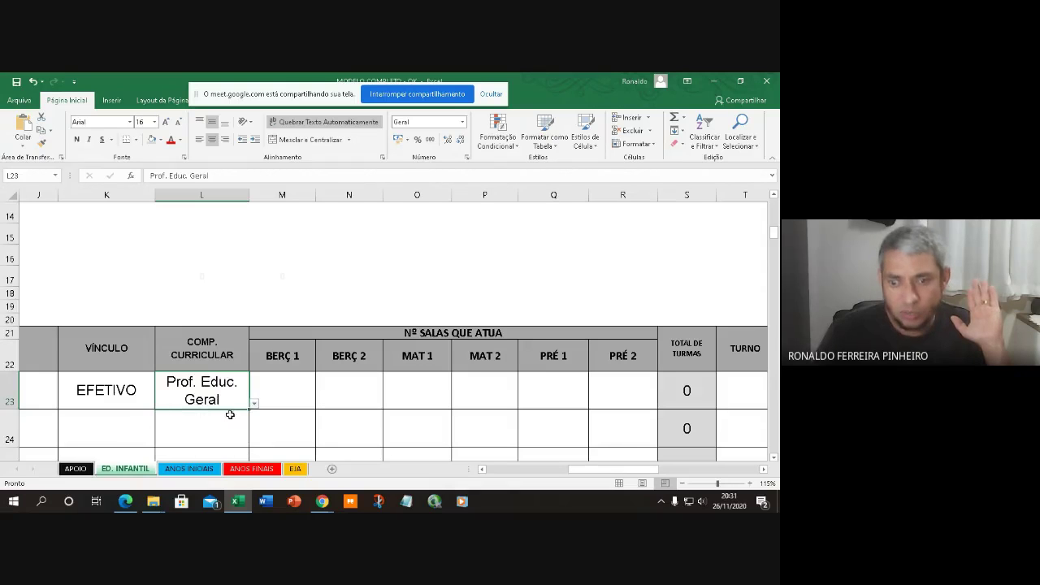
Enter 1 under BERÇ 1 and MAT 2 for the row 1 teacher, and under BERÇ 2 and MAT 1 in row 2.
click(293, 393)
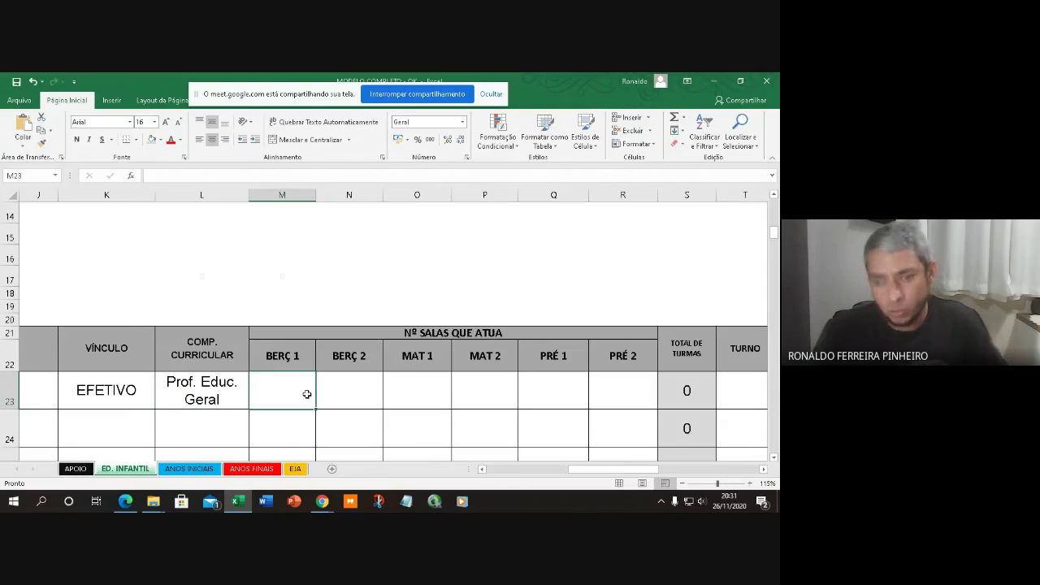
text(1)
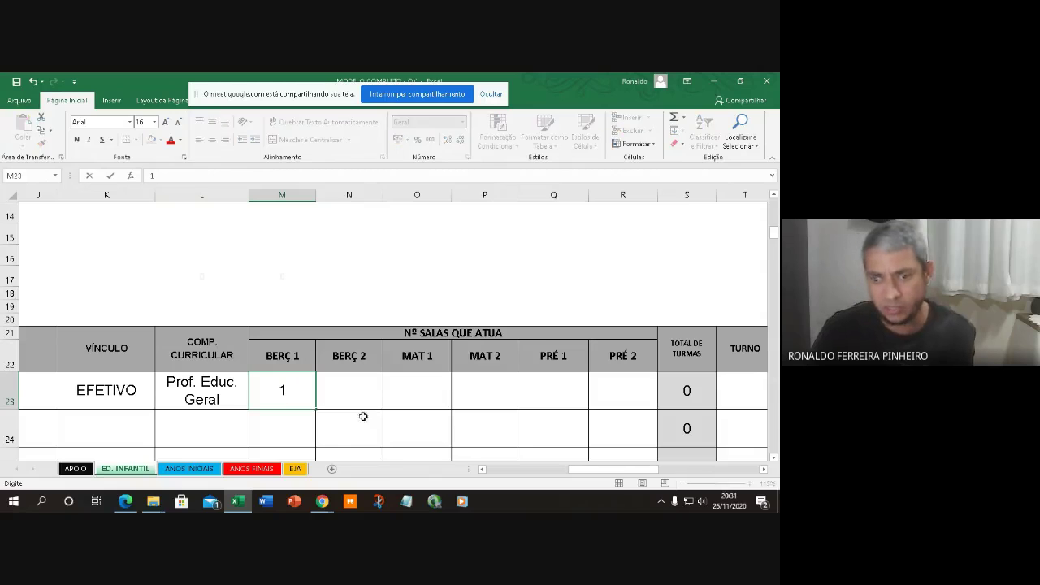
click(351, 420)
text(1)
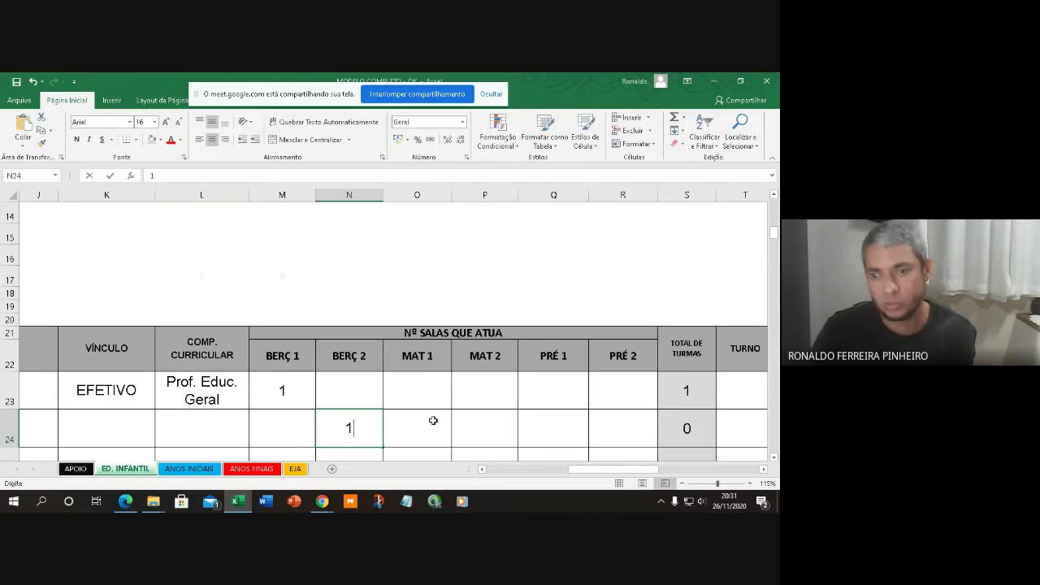
click(419, 427)
text(1)
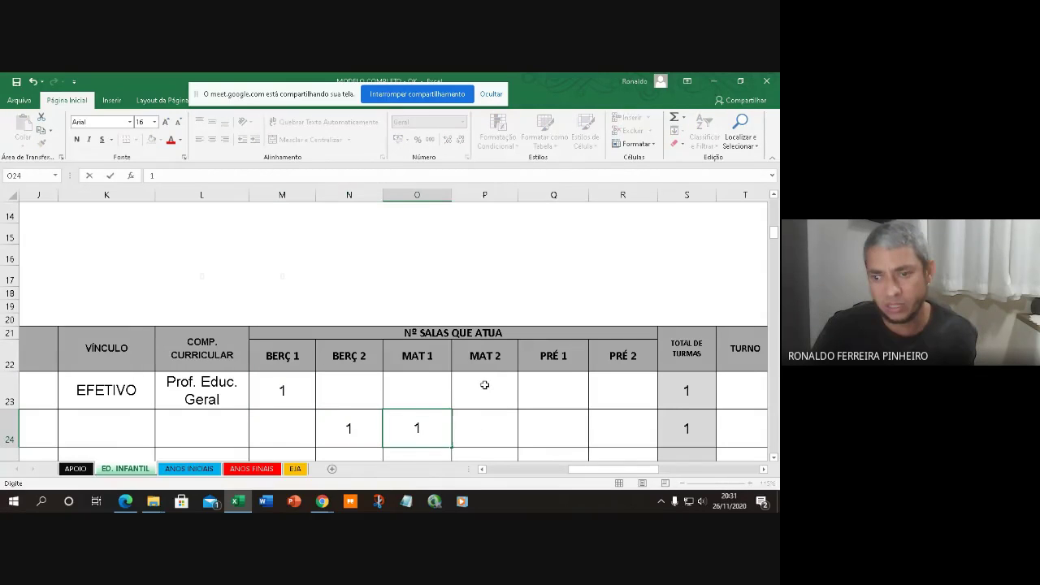
click(483, 387)
text(1)
scroll(524, 390, down, 2)
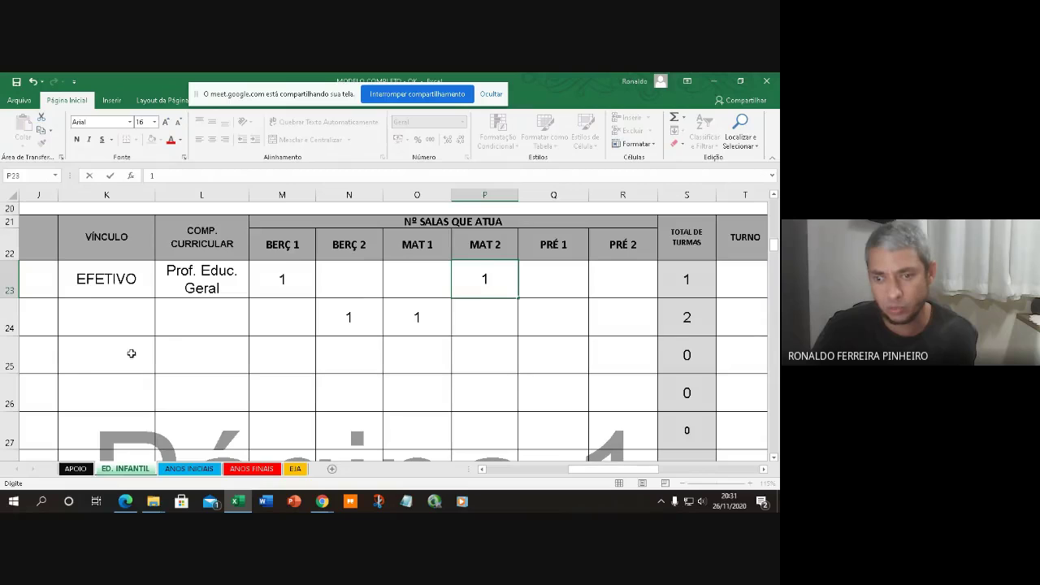
click(294, 358)
text(1)
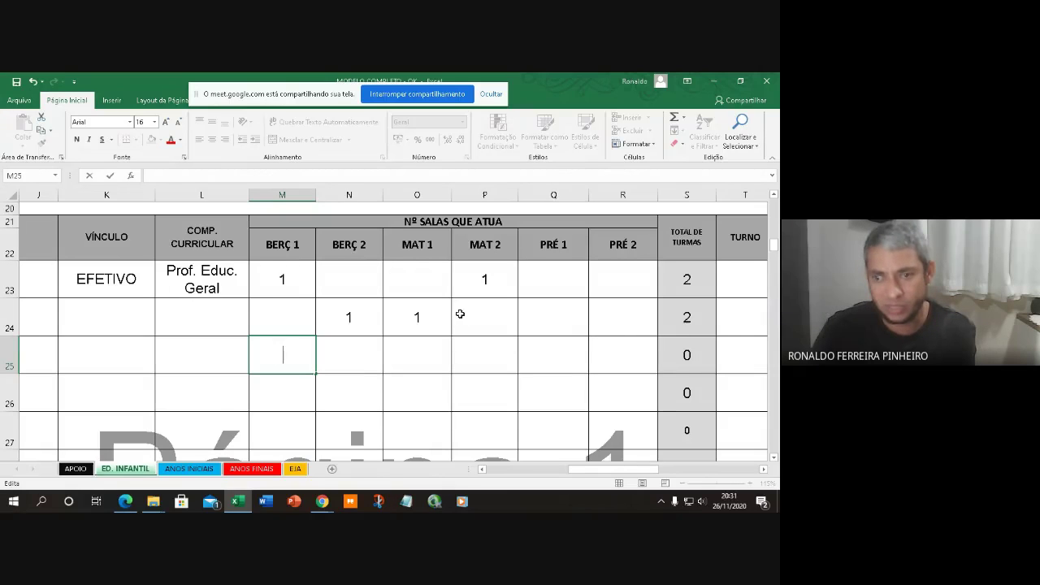
click(552, 319)
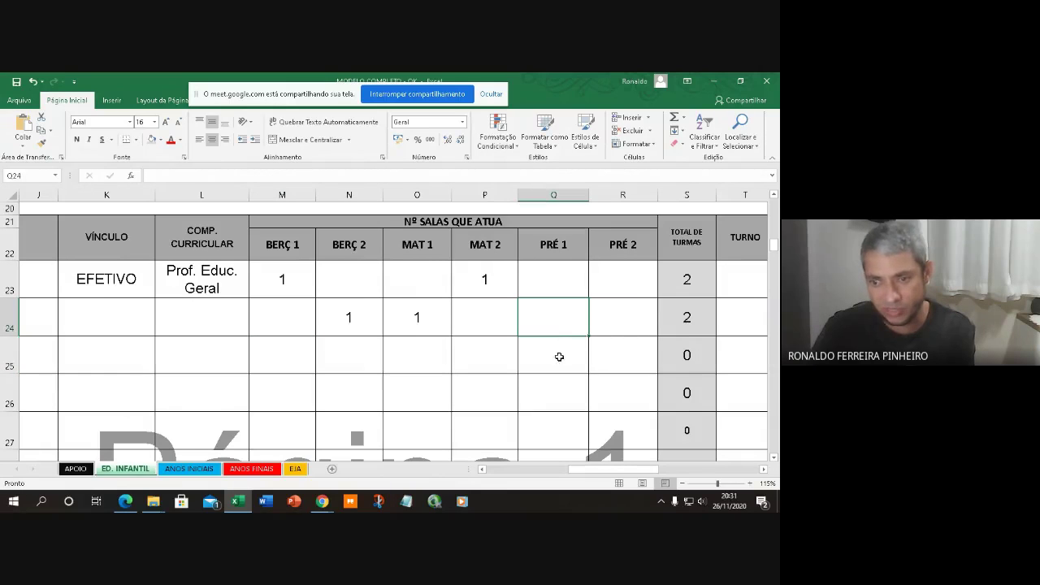
Enter 1 under PRÉ 1 and PRÉ 2 in row 3 of the teaching staff table.
click(559, 357)
text(1)
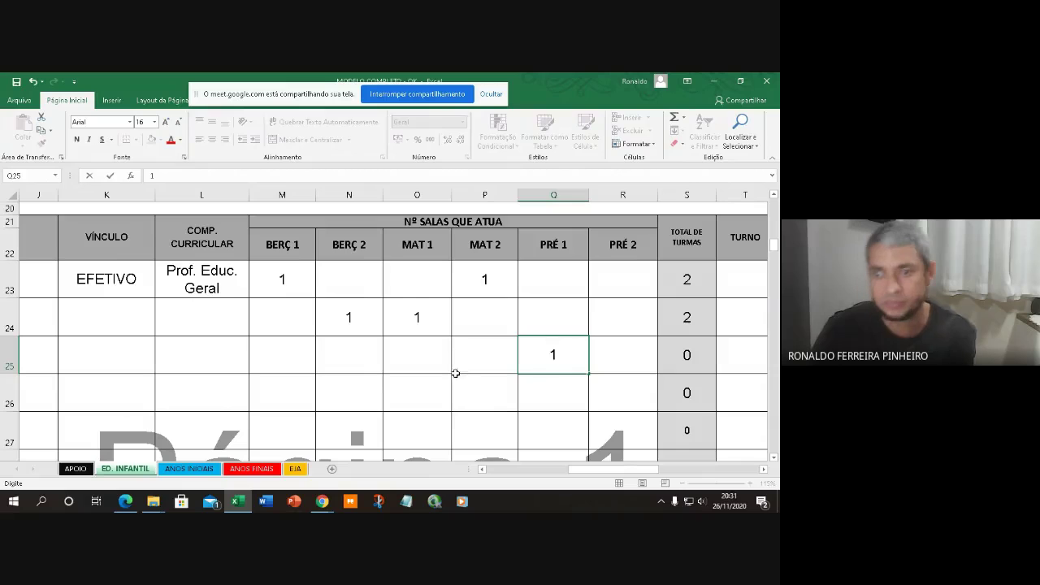
click(622, 359)
text(1)
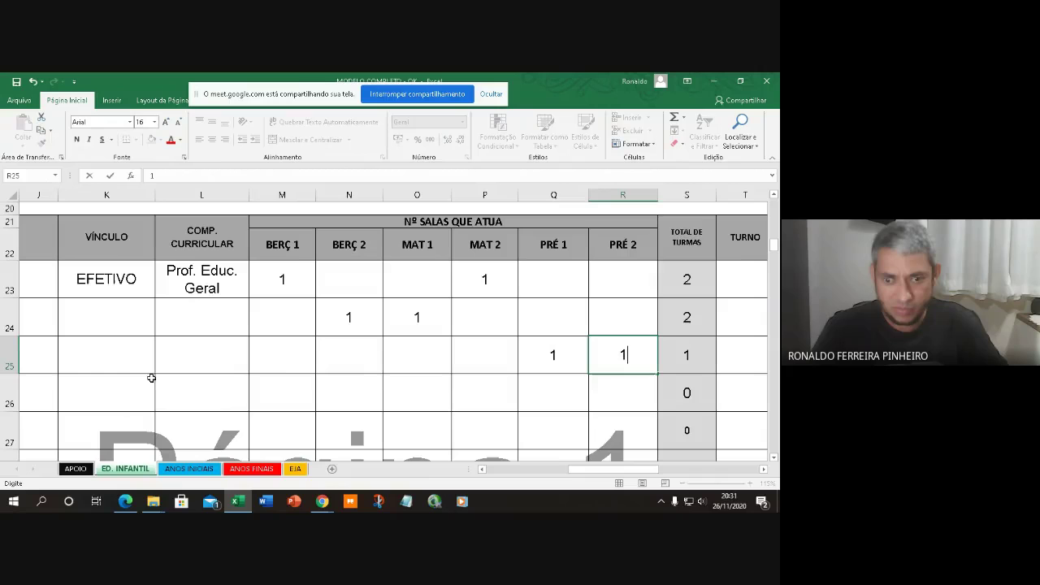
click(325, 355)
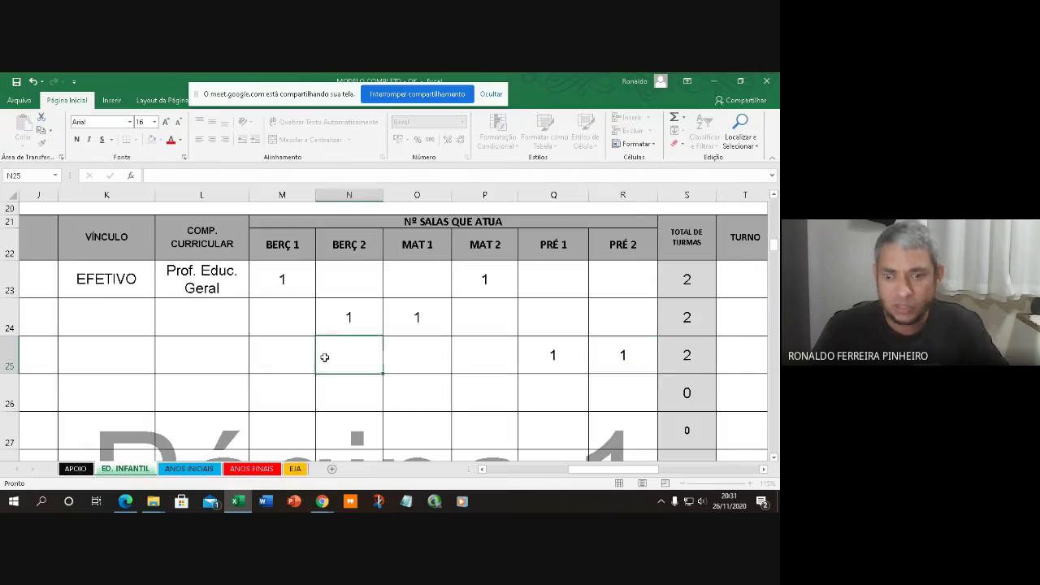
Enter the second and third teachers' full names under NOME COMPLETO in rows 2 and 3.
scroll(325, 355, down, 3)
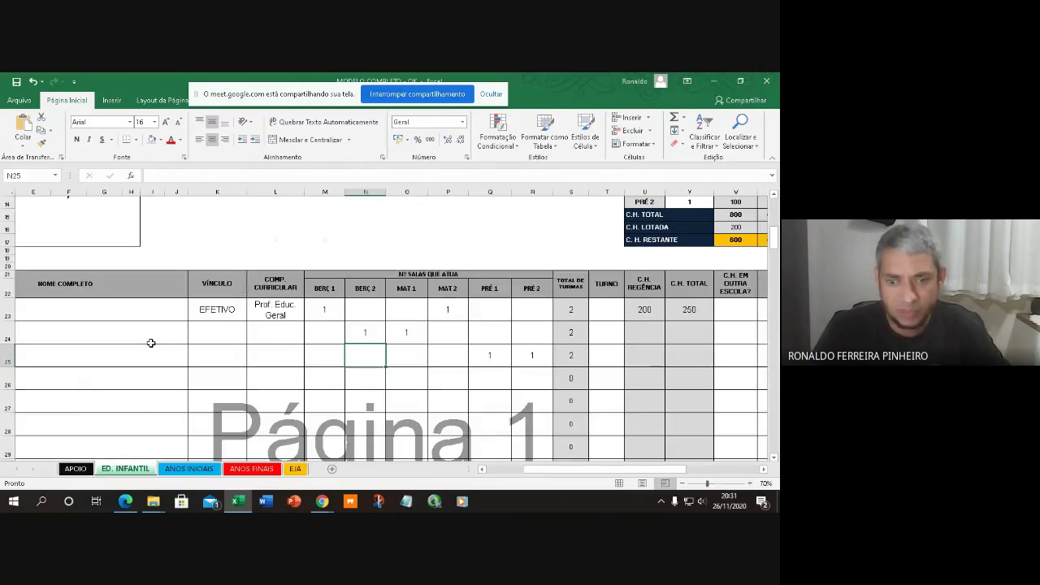
click(98, 306)
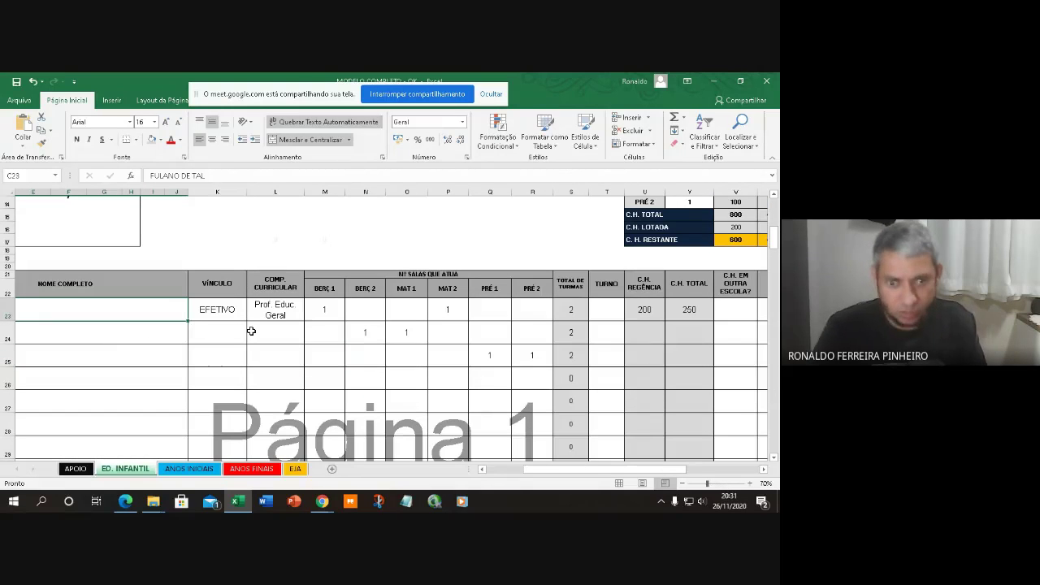
drag(608, 471, 534, 472)
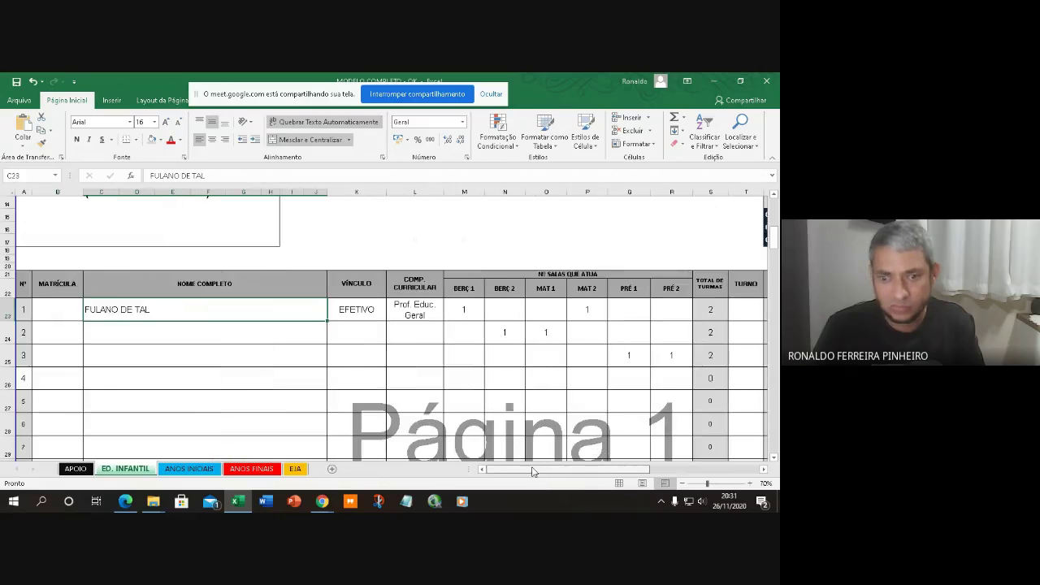
click(113, 333)
text(PROF)
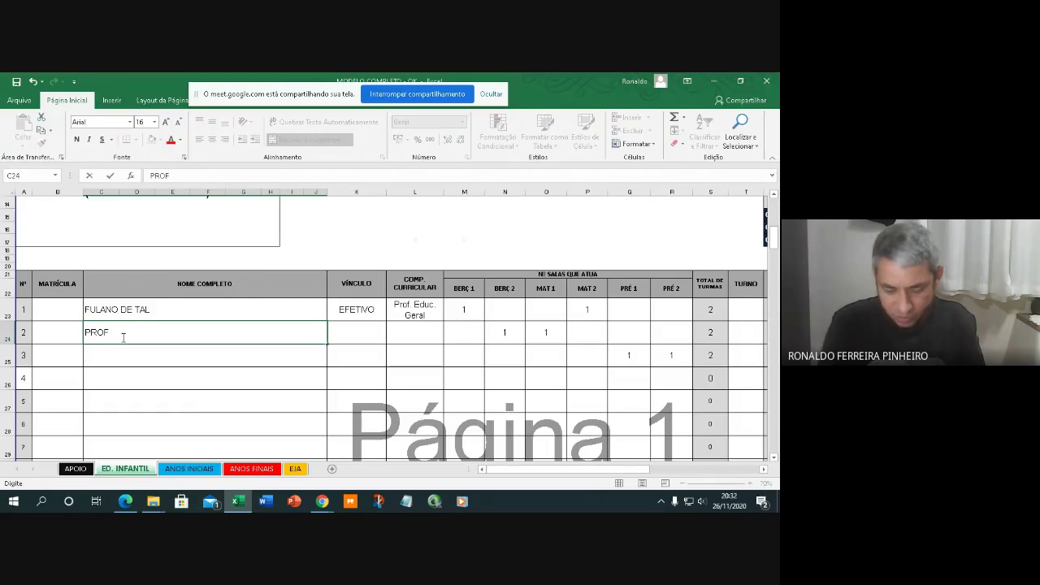
text( JOSE DE TAL)
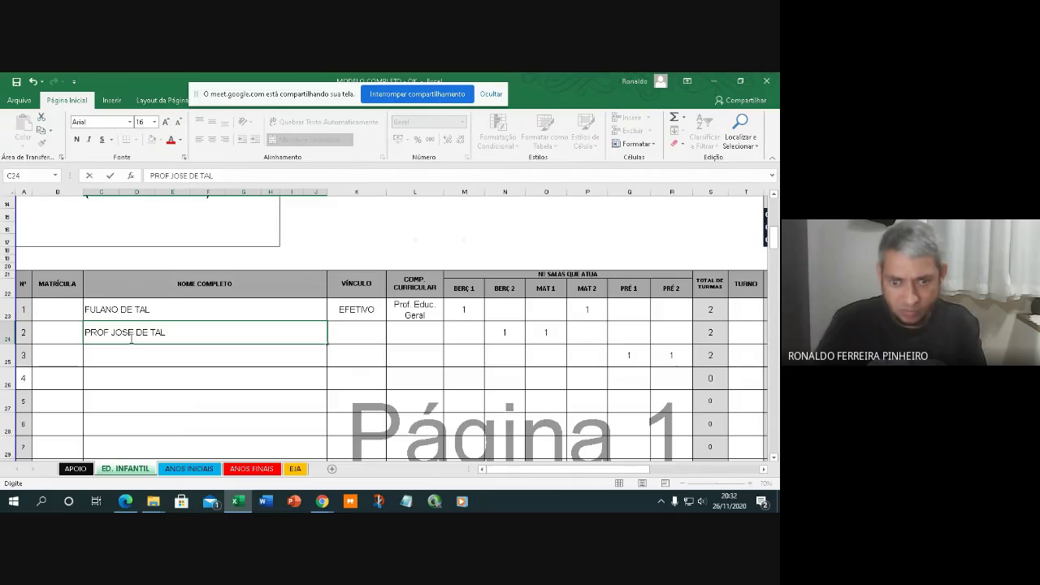
click(150, 357)
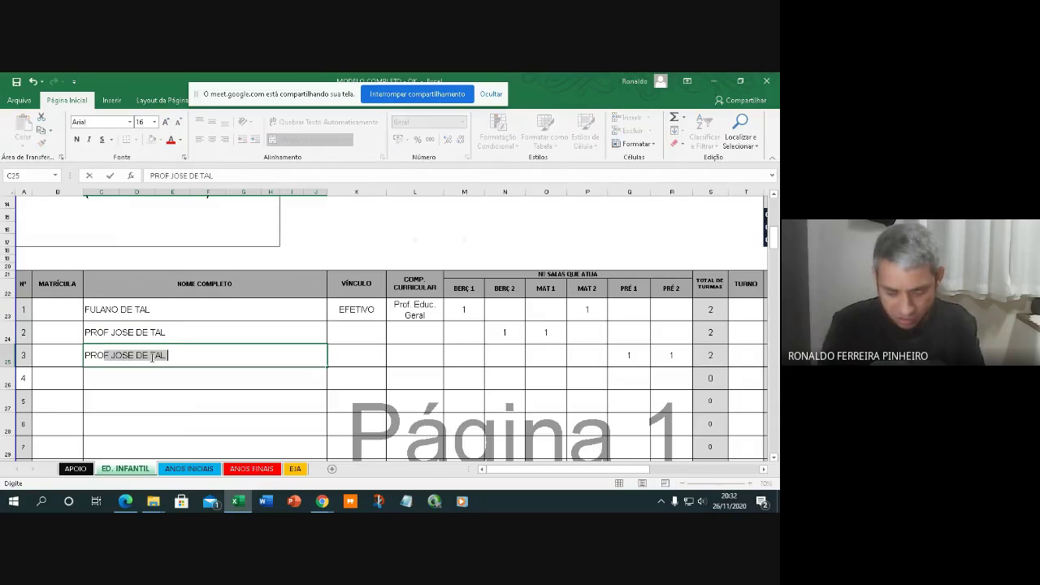
text(PRO)
key(BackSpace)
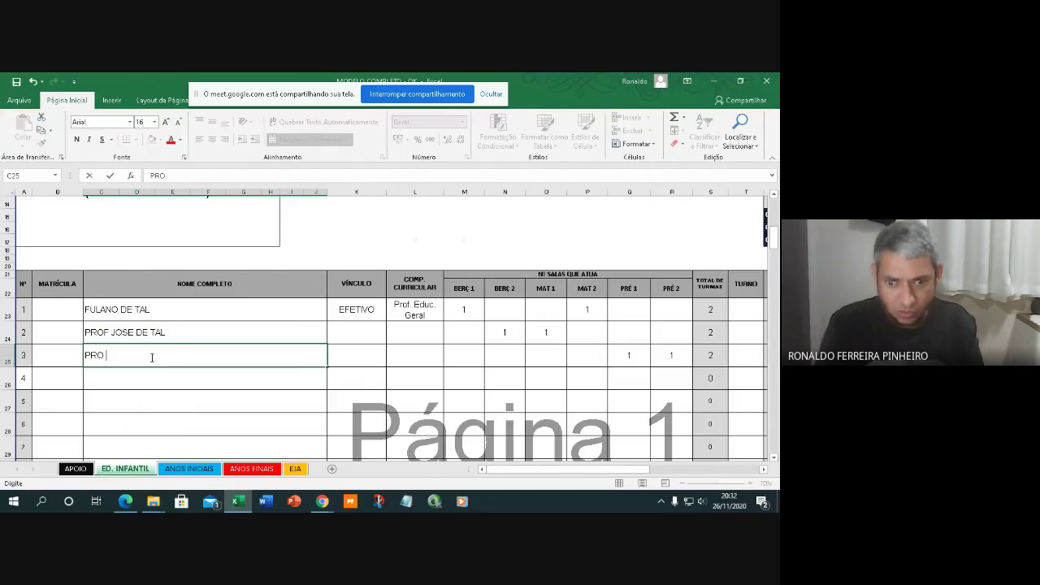
text(FA MARIA DE TAL)
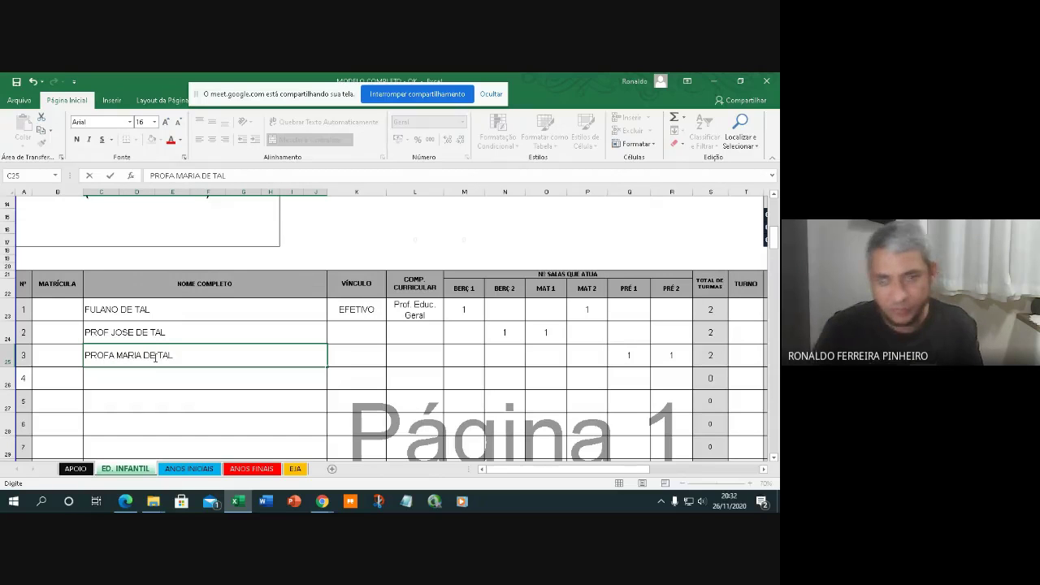
Set VÍNCULO to EFETIVO for the teachers in rows 2 and 3.
click(369, 338)
click(390, 339)
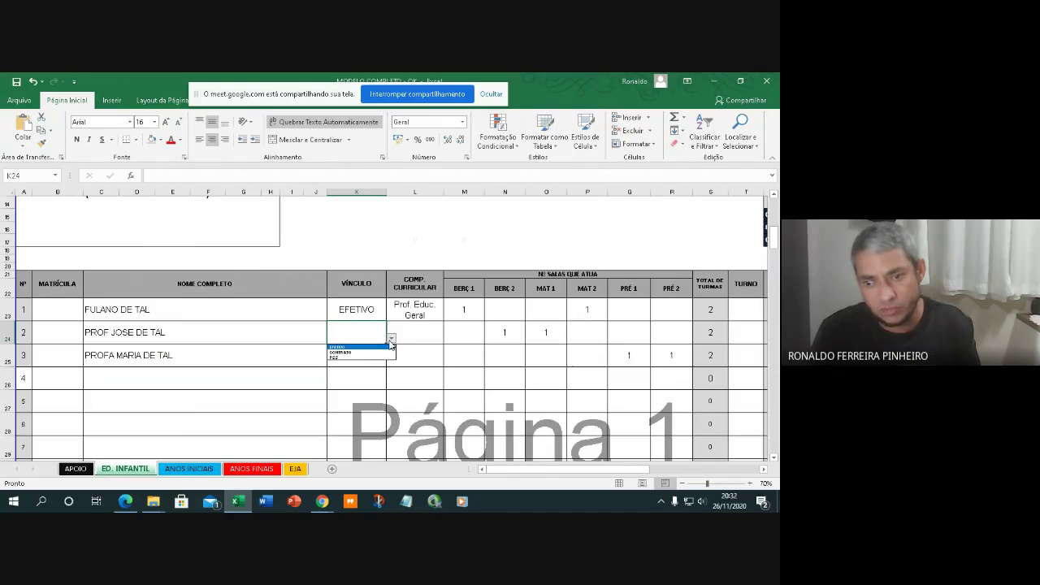
click(366, 348)
click(377, 355)
click(391, 360)
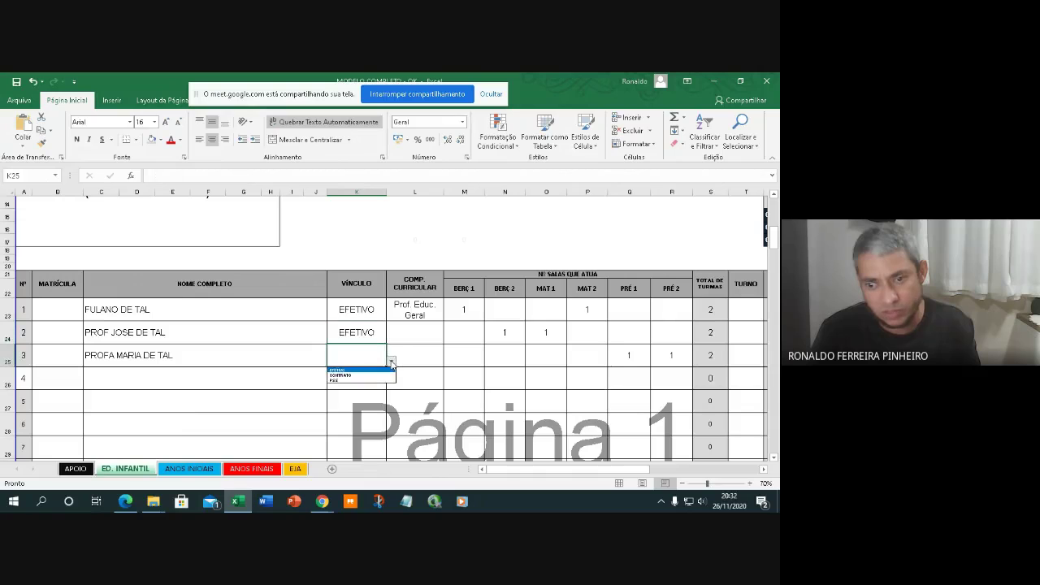
Set COMP. CURRICULAR to Prof. Educ. Geral for the teachers in rows 2 and 3.
click(405, 334)
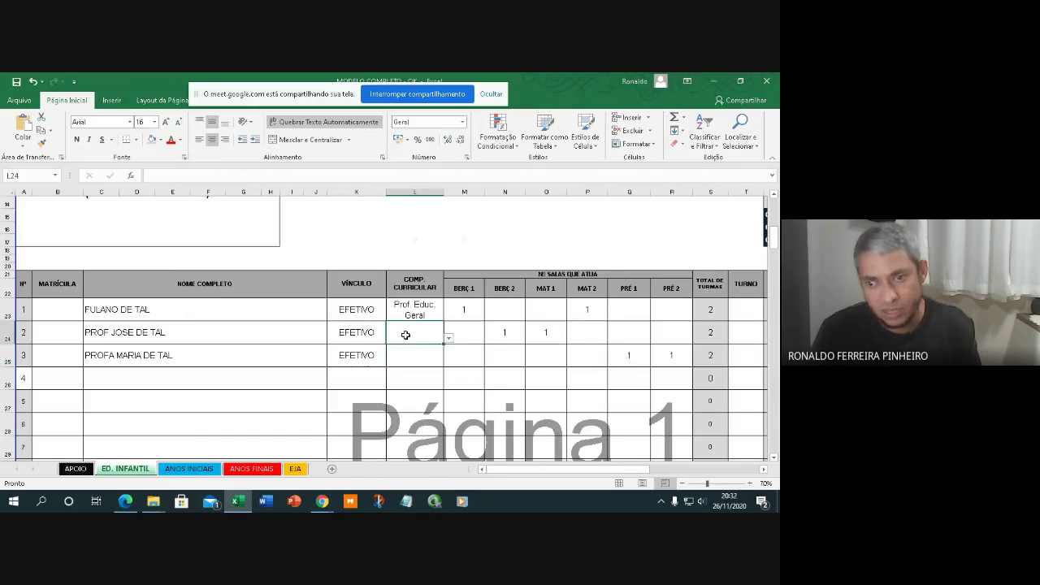
click(448, 338)
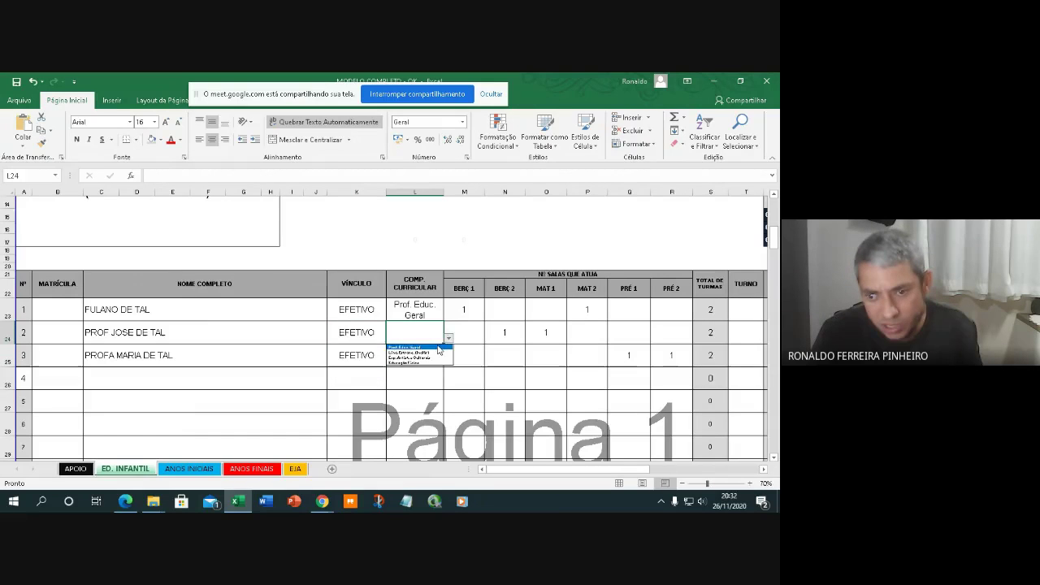
click(434, 352)
click(434, 355)
click(449, 360)
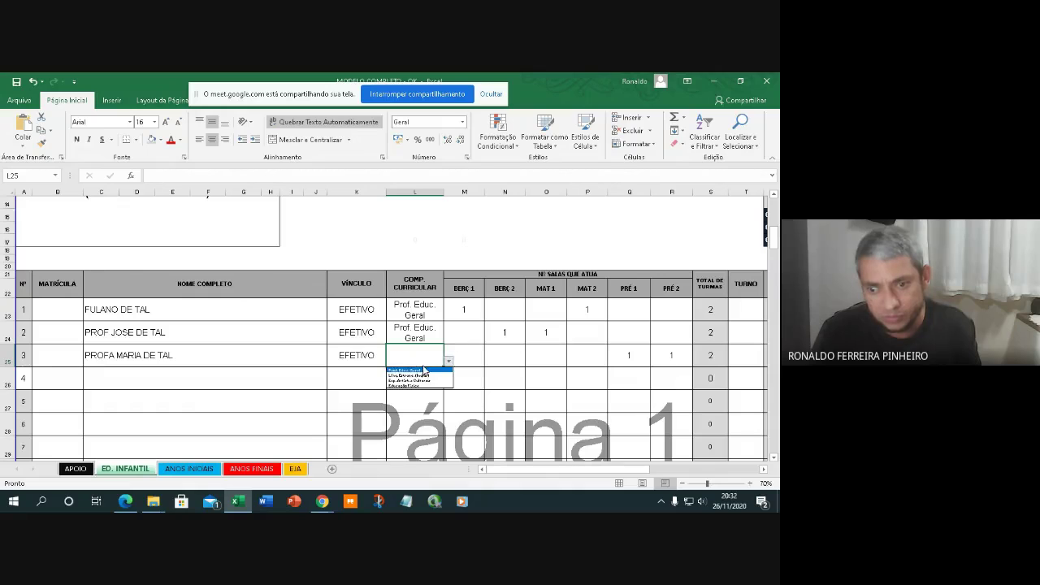
click(421, 371)
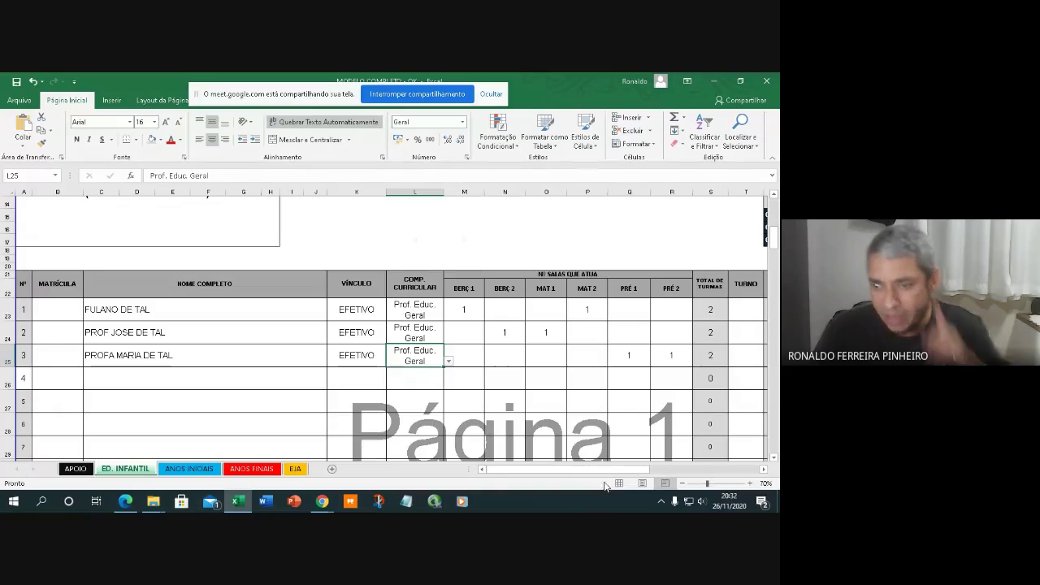
Try adding one BERÇ 2 class to the teacher in row 1, and clear that entry again.
drag(583, 472, 638, 473)
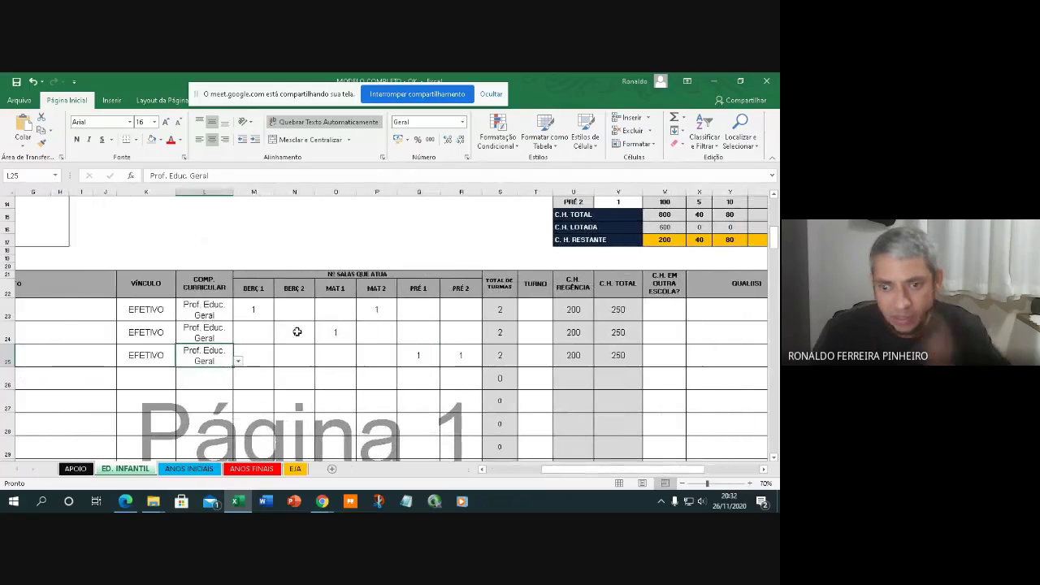
click(256, 308)
text(1)
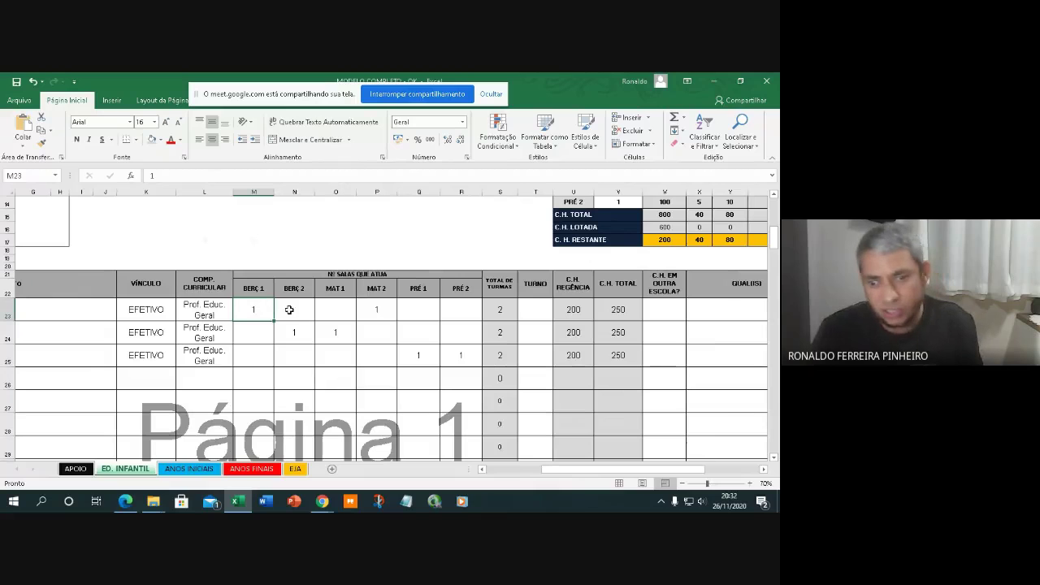
click(293, 309)
text(1)
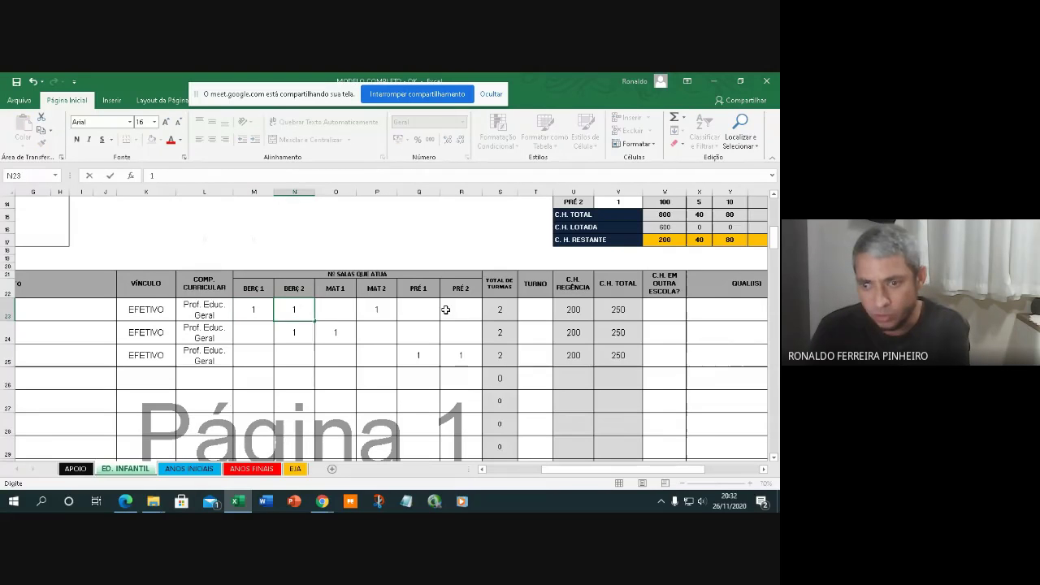
click(455, 309)
click(293, 309)
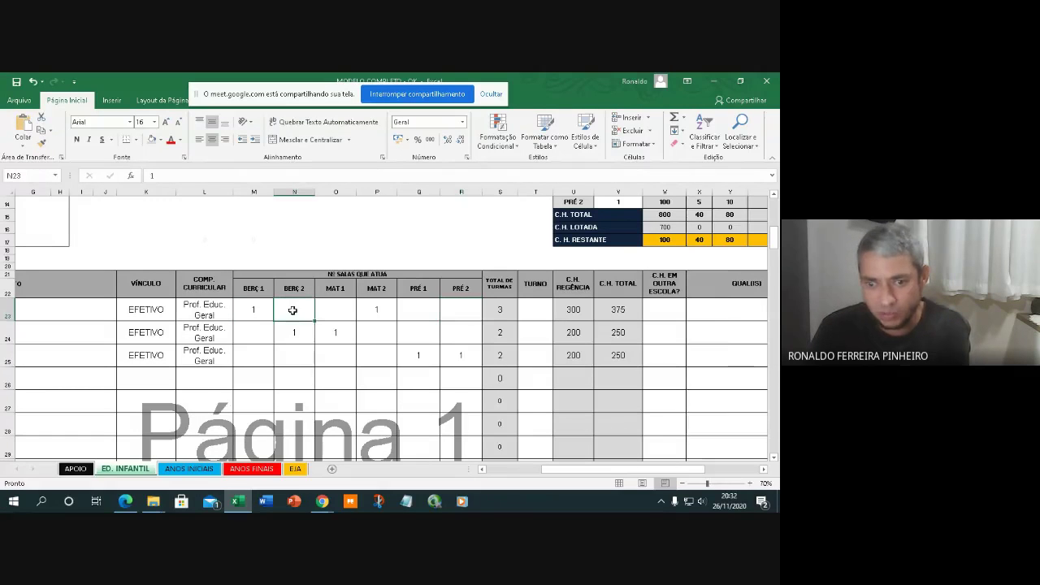
key(Delete)
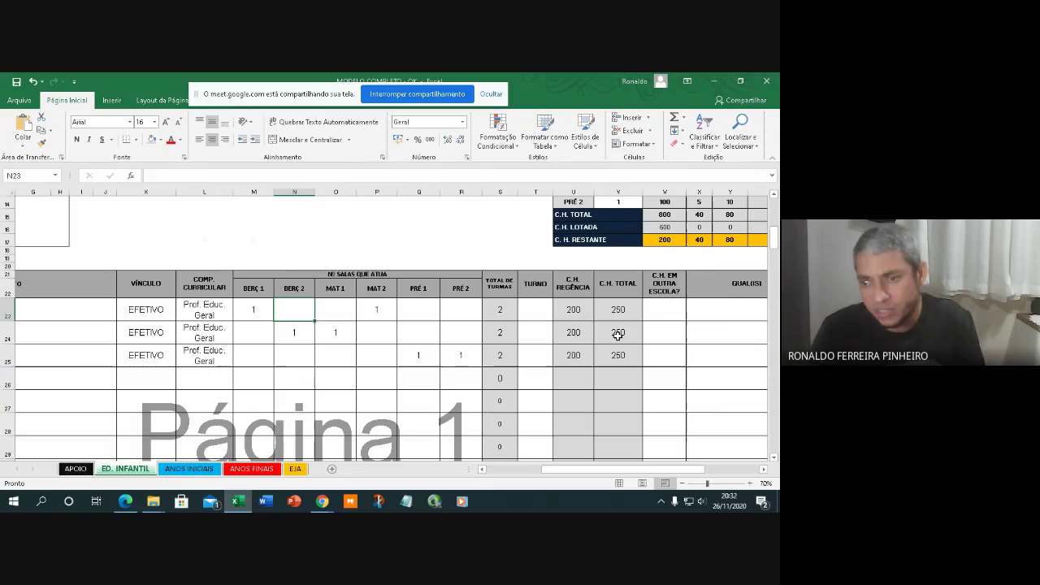
Set TURNO to M/T for the teachers in rows 1, 2 and 3.
click(537, 309)
text(M)
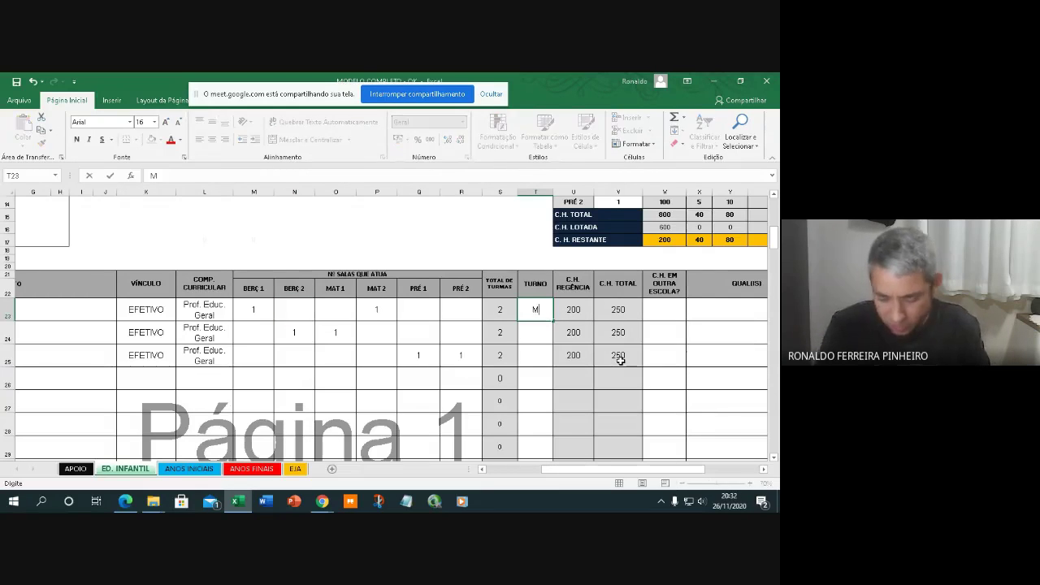
text(/)
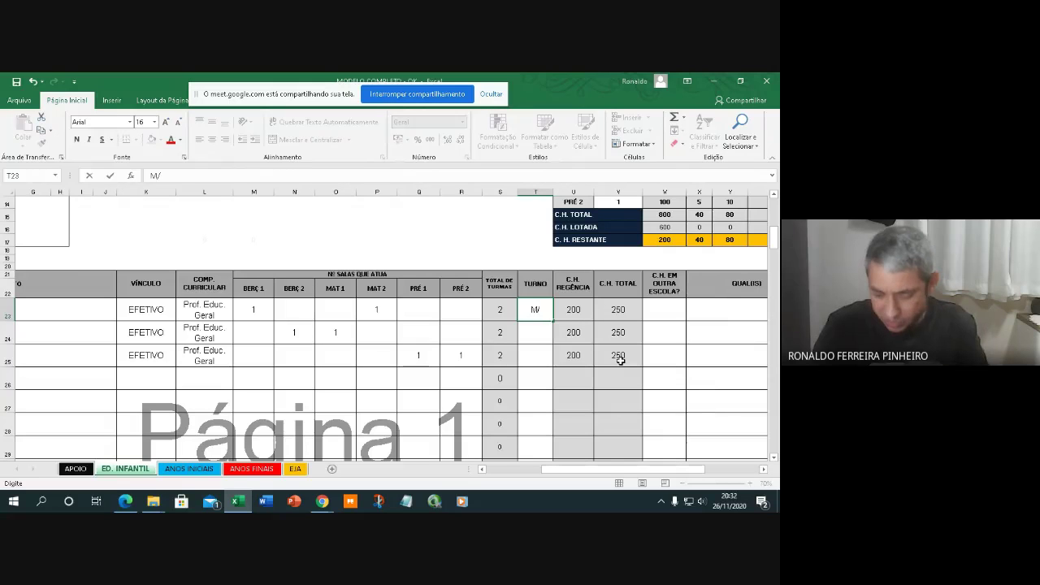
text(t)
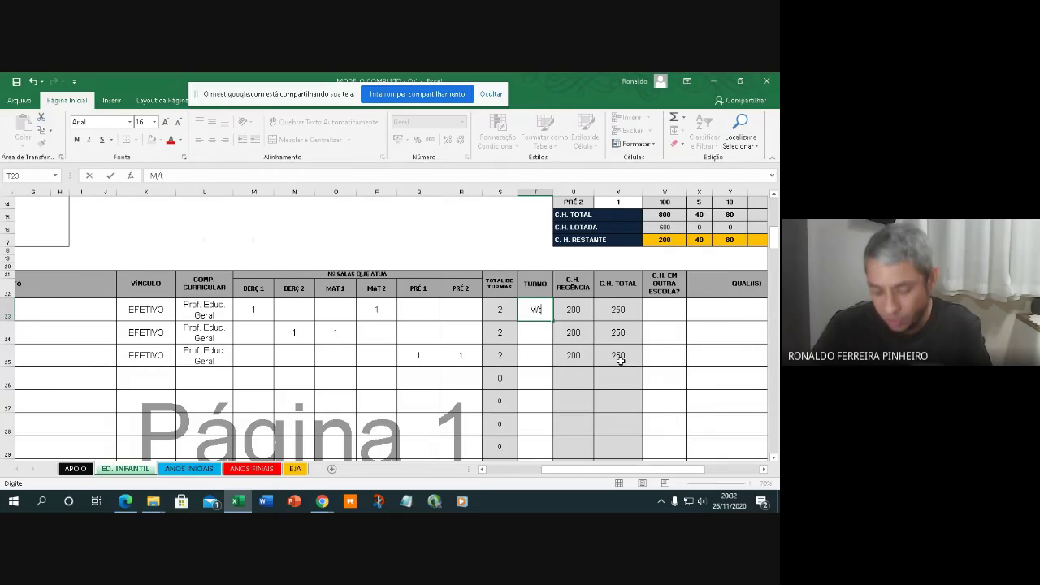
key(BackSpace)
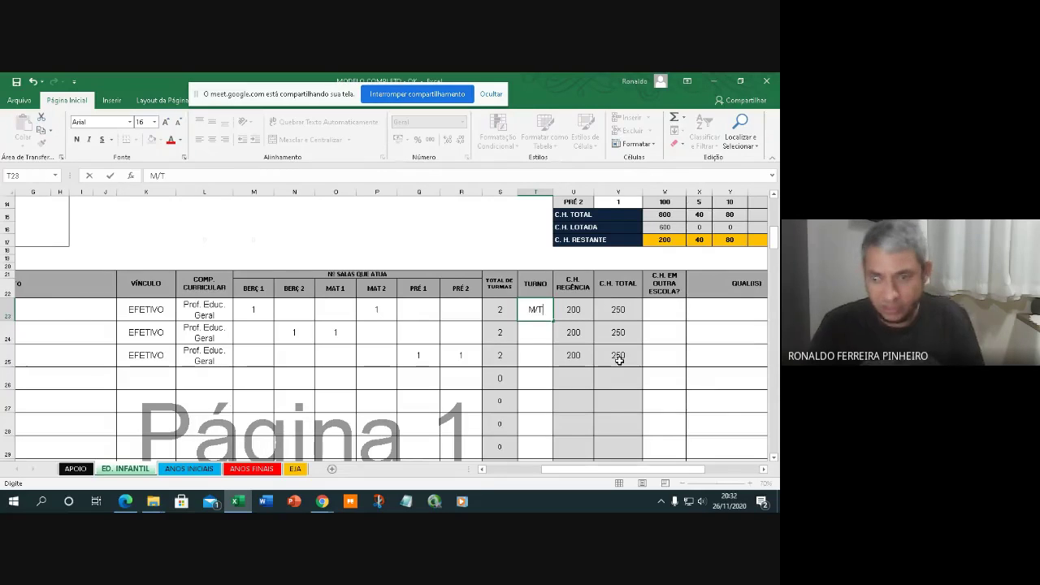
text(T)
click(538, 332)
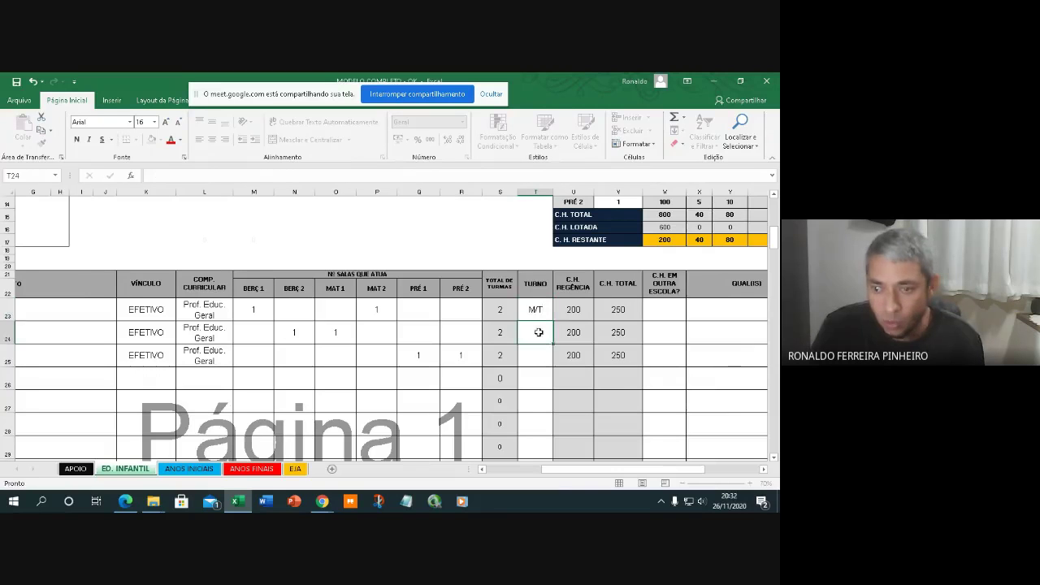
text(M/T)
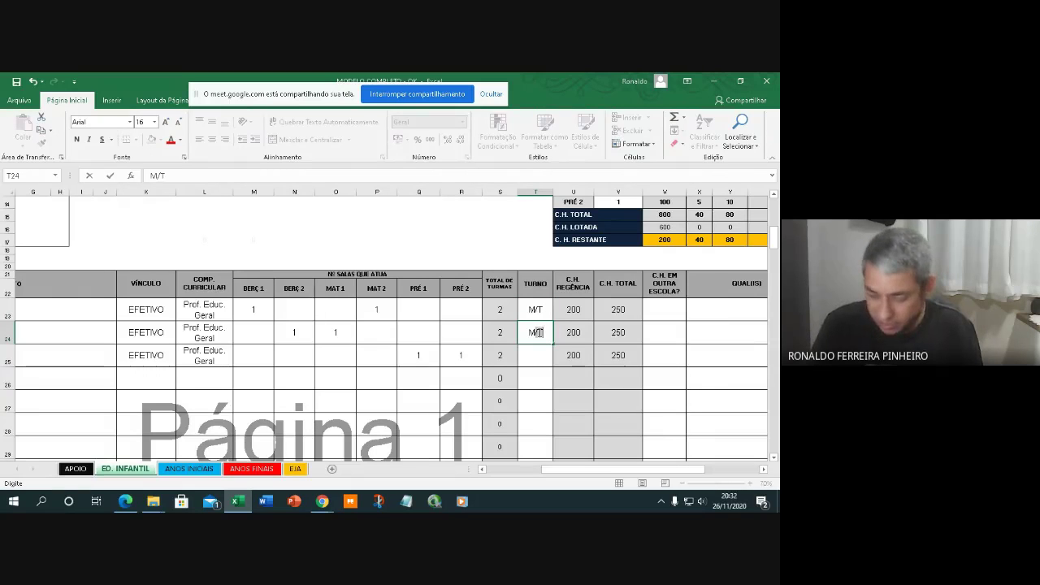
click(528, 355)
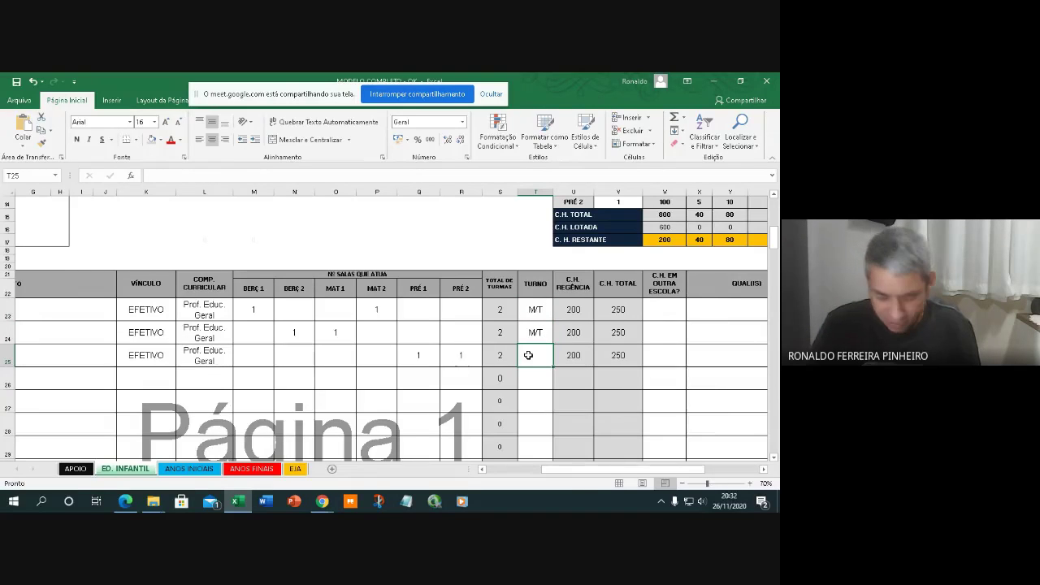
text(M/T)
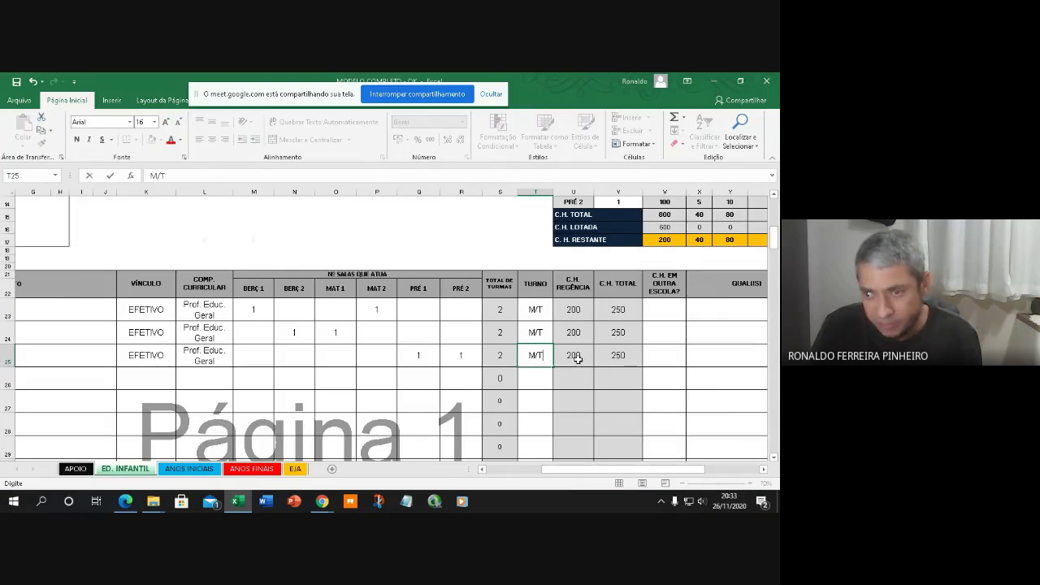
Set C.H. EM OUTRA ESCOLA? to NÃO for the teacher in row 1 and SIM for row 2, and select row 2's QUAL(IS) cell.
click(665, 309)
click(691, 314)
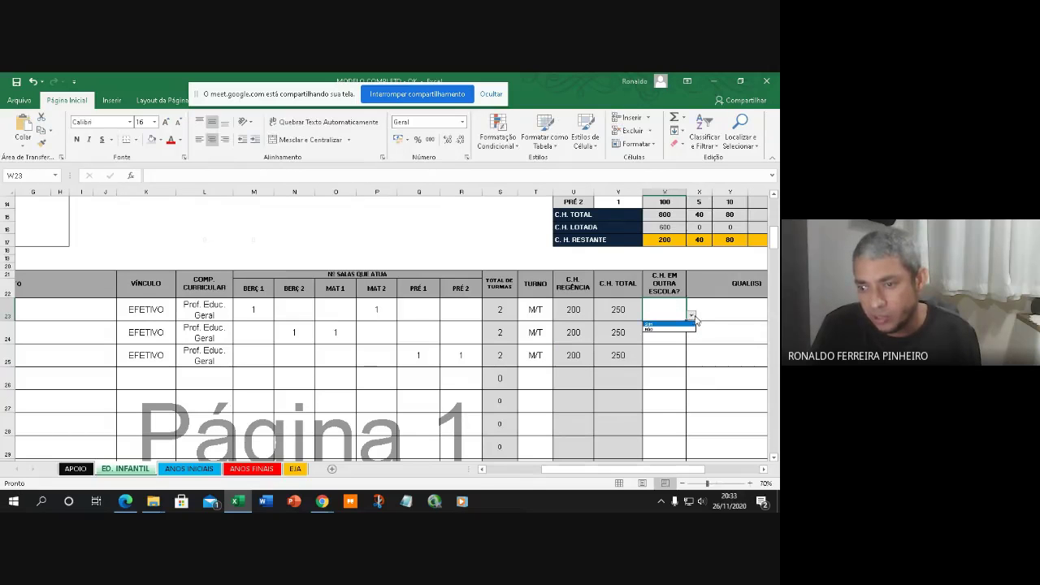
click(661, 329)
click(667, 336)
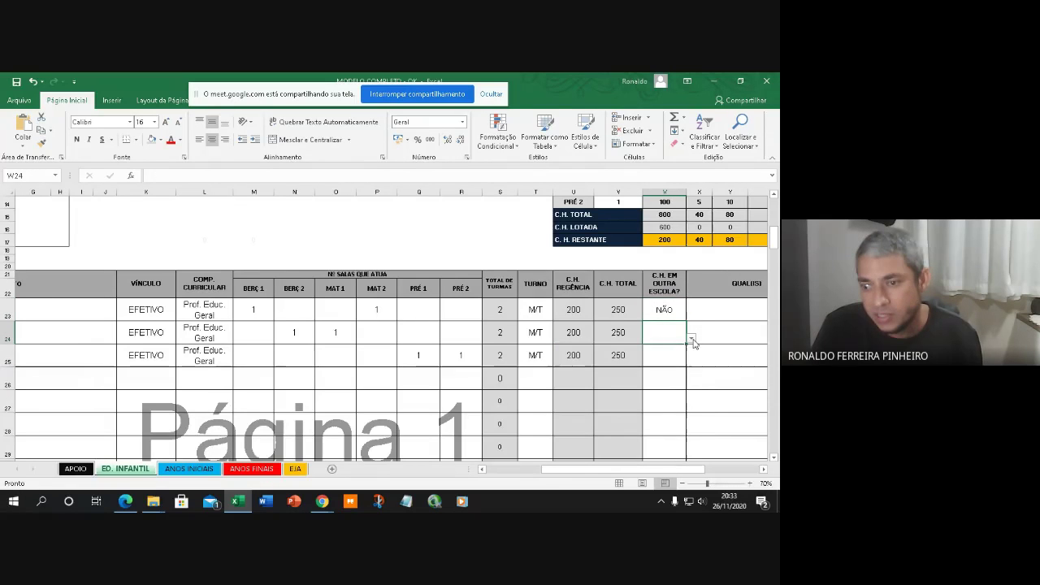
click(691, 338)
click(668, 347)
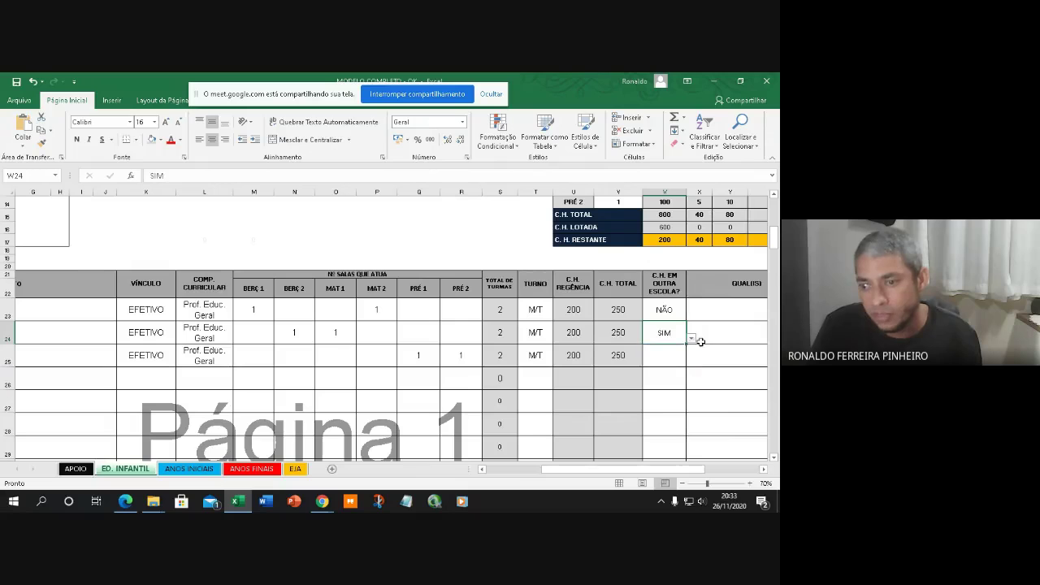
click(700, 341)
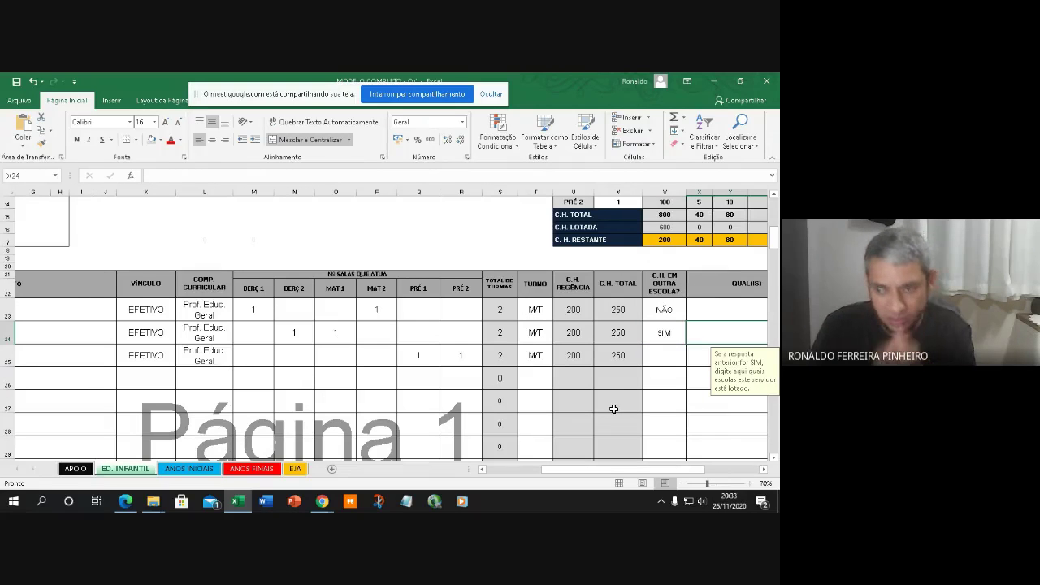
Set Nº TURMAS to 1 for both BERÇ 2 and MAT 2 in the class count table.
scroll(617, 390, up, 3)
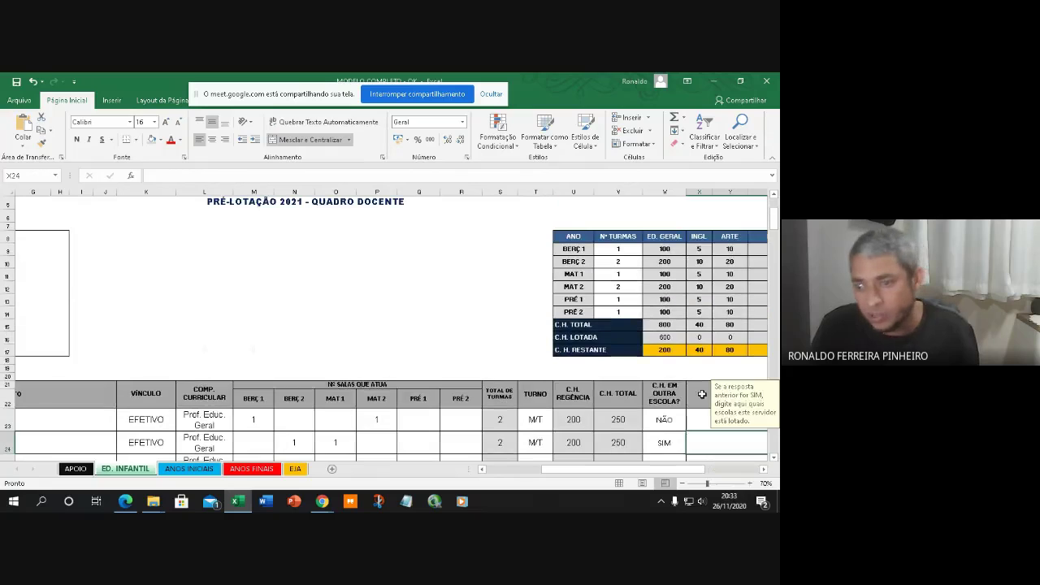
drag(625, 469, 672, 467)
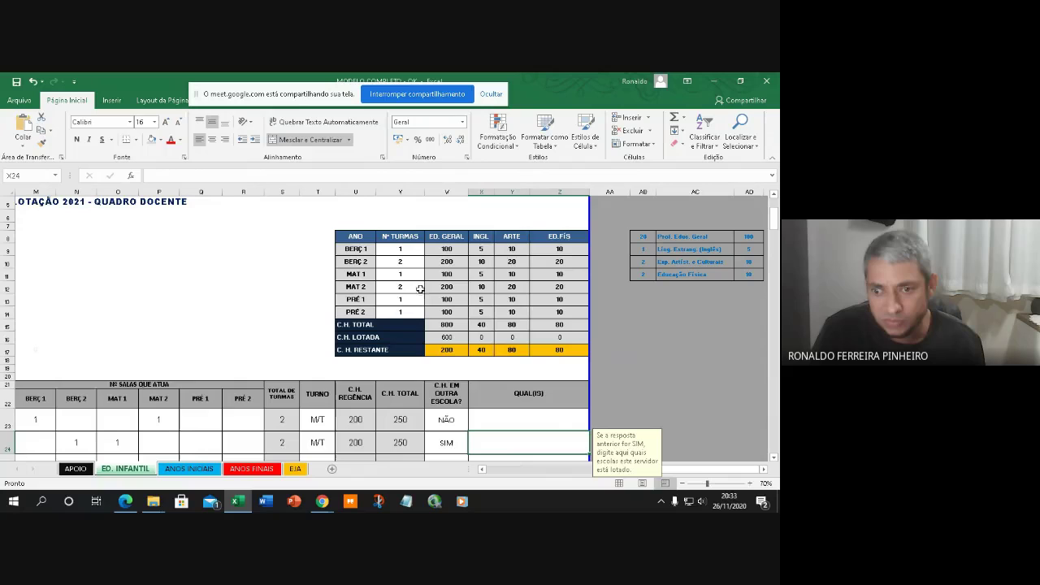
click(400, 262)
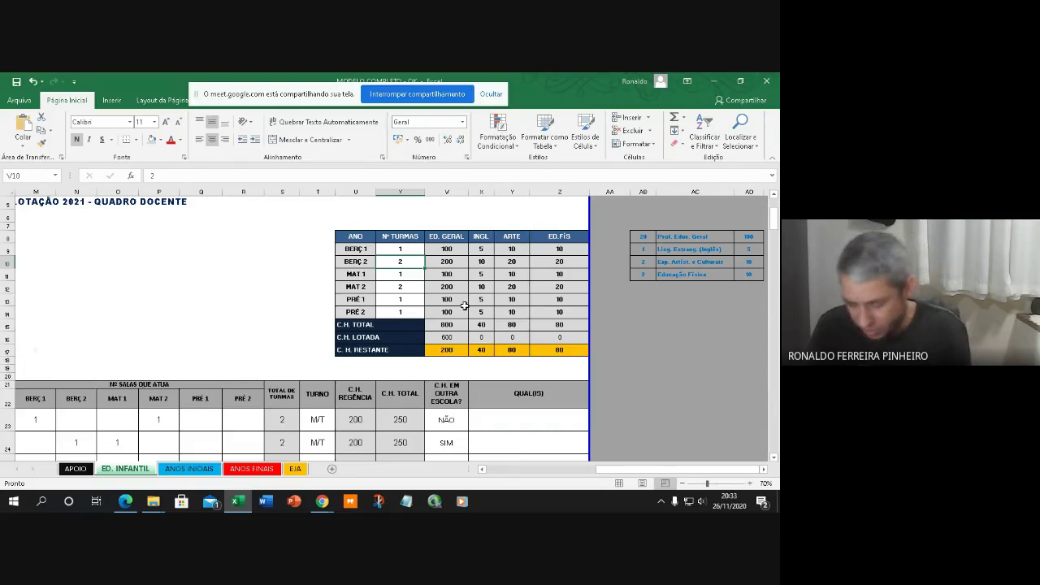
text(1)
click(404, 288)
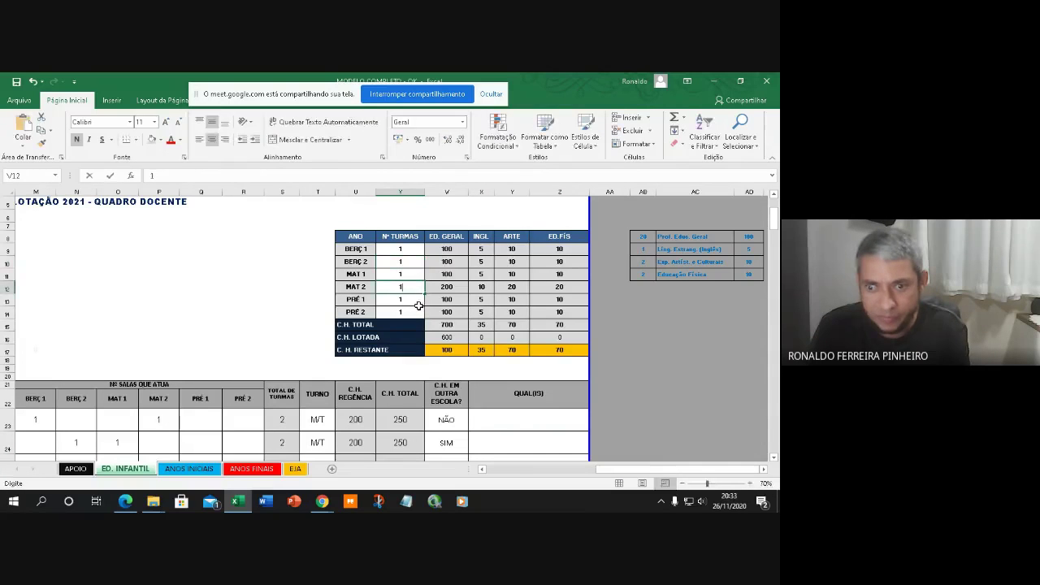
text(1)
click(244, 300)
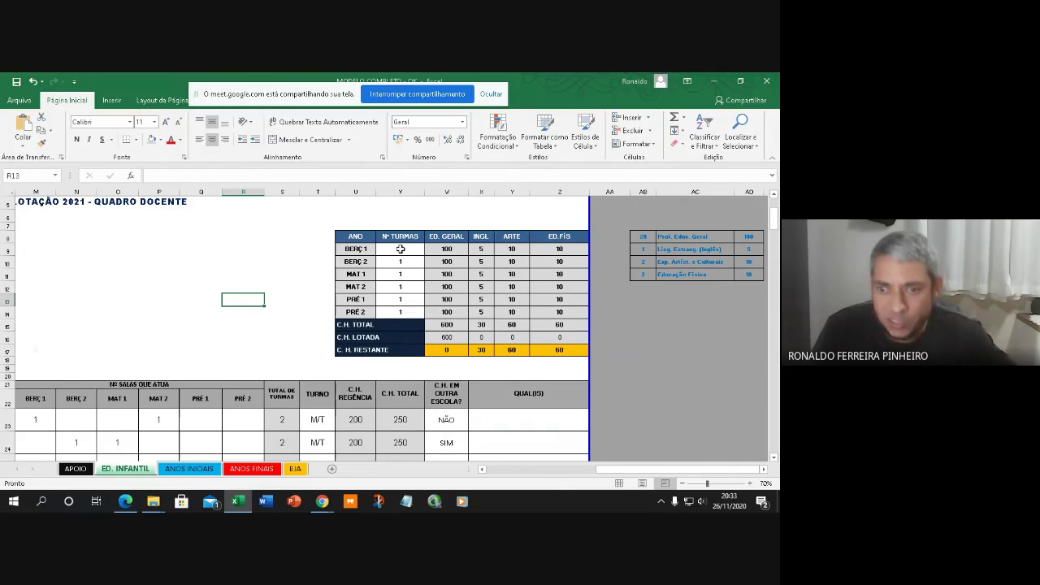
Compare the Nº TURMAS values and the C.H. RESTANTE row with the classes assigned to the three teachers.
drag(396, 251, 401, 313)
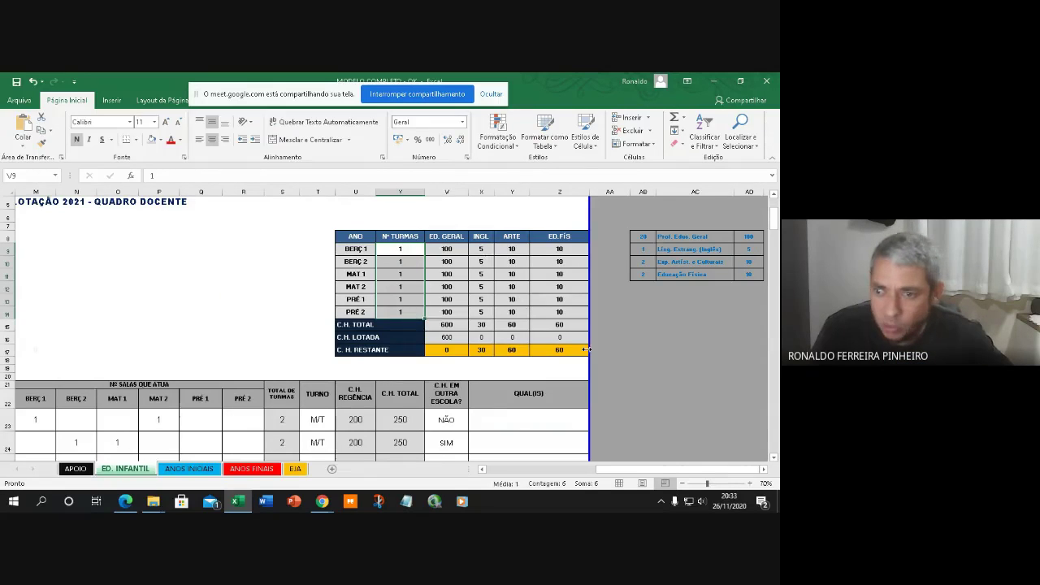
click(254, 285)
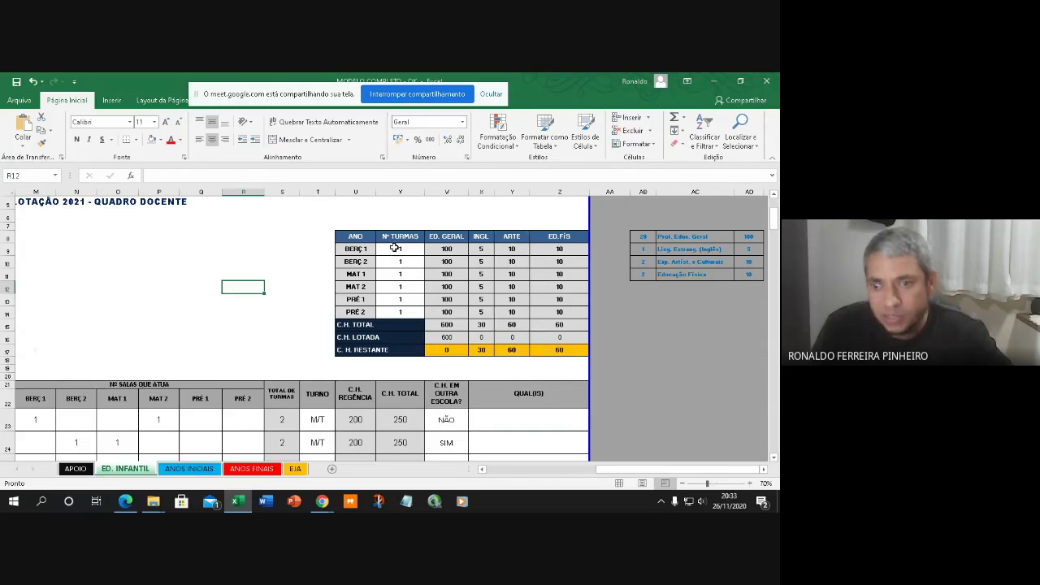
scroll(97, 442, down, 1)
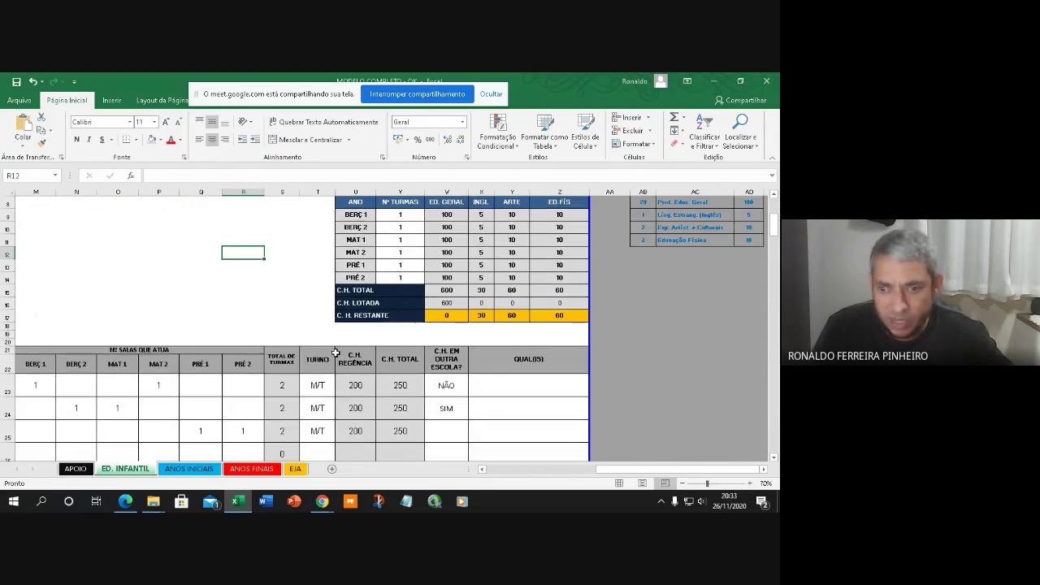
scroll(334, 351, up, 1)
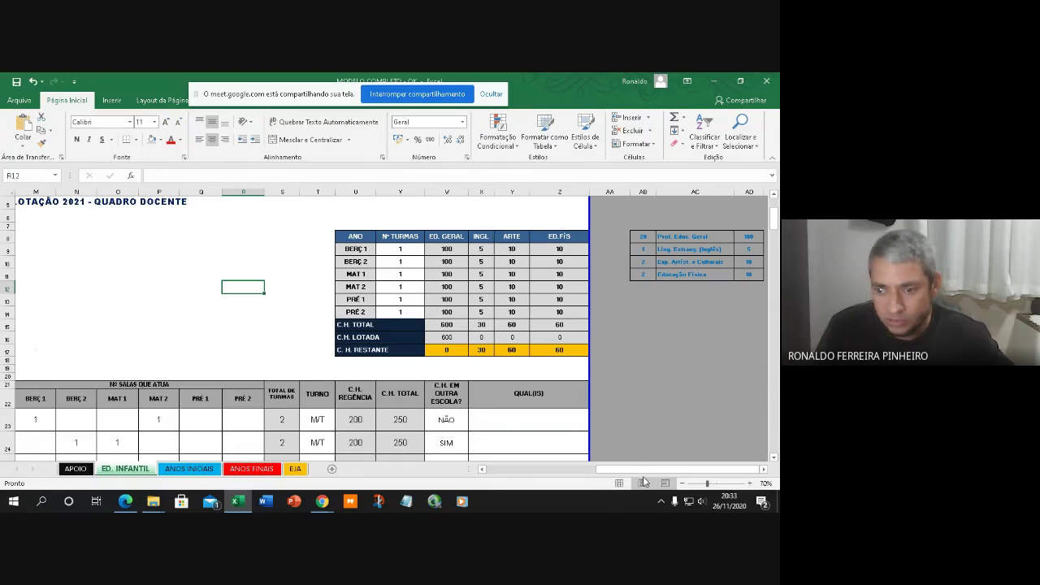
drag(643, 469, 580, 470)
scroll(352, 414, down, 1)
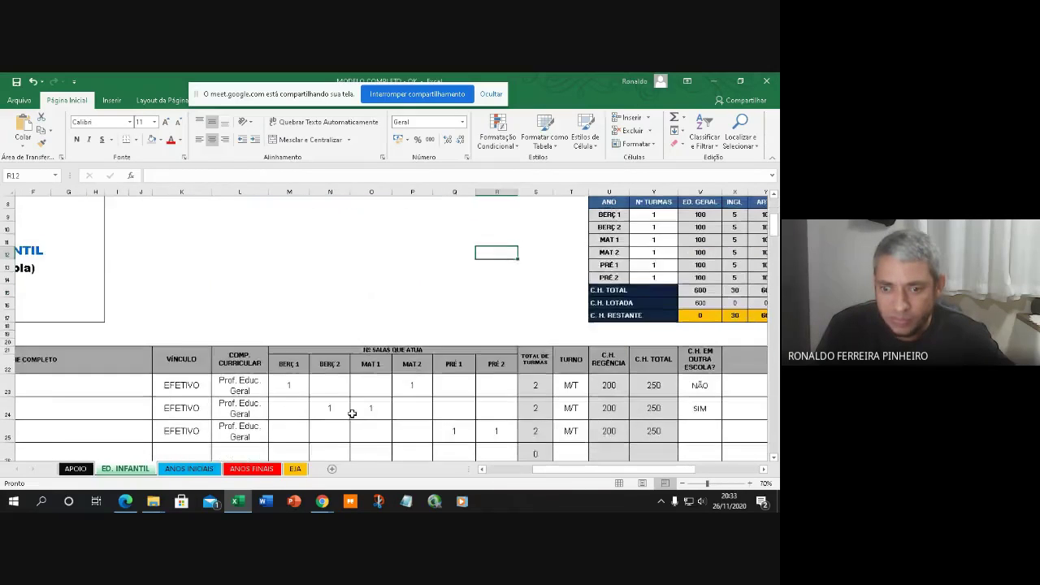
scroll(352, 413, down, 1)
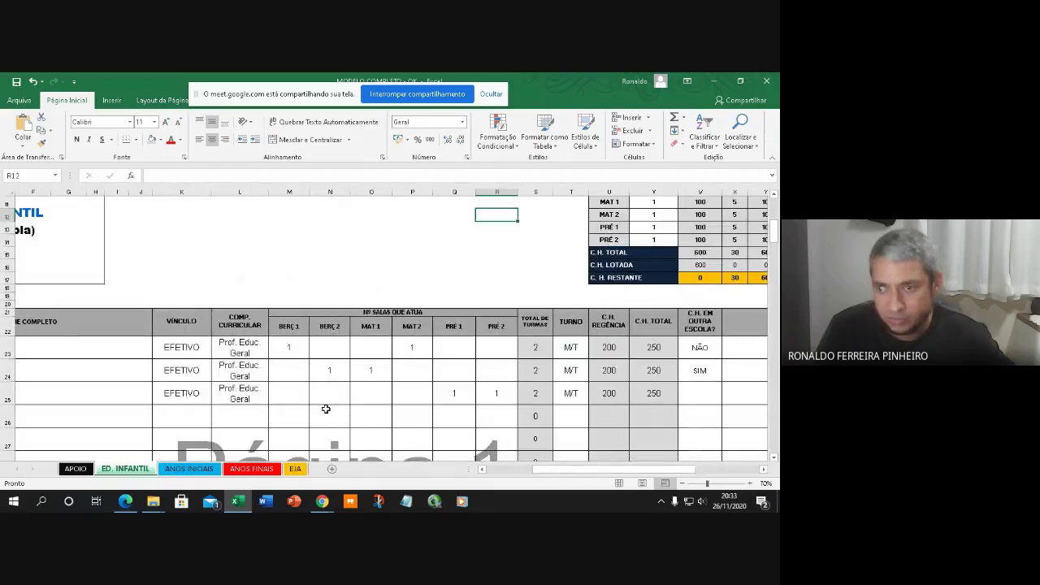
drag(642, 472, 687, 471)
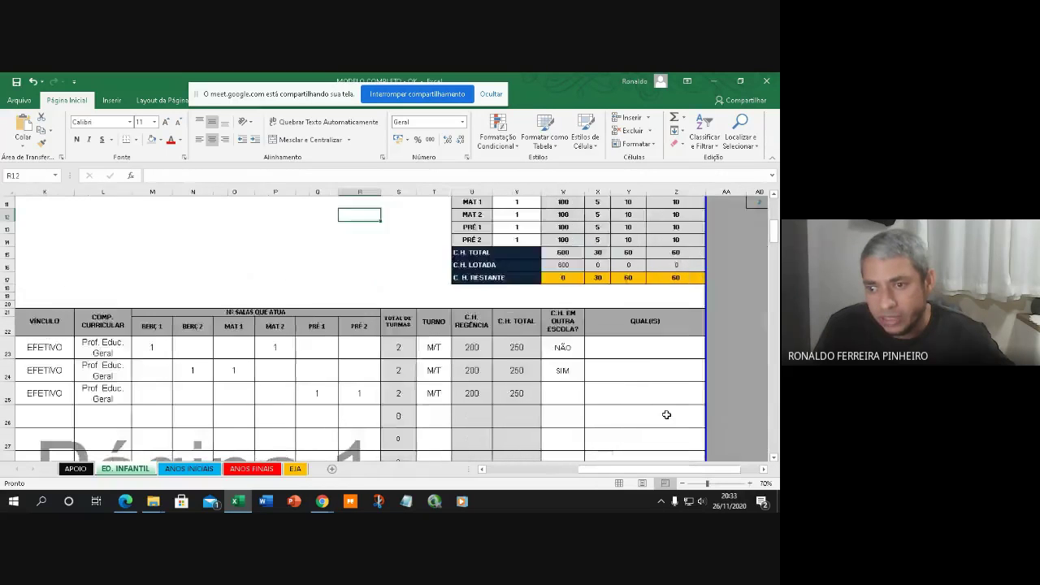
scroll(663, 415, up, 3)
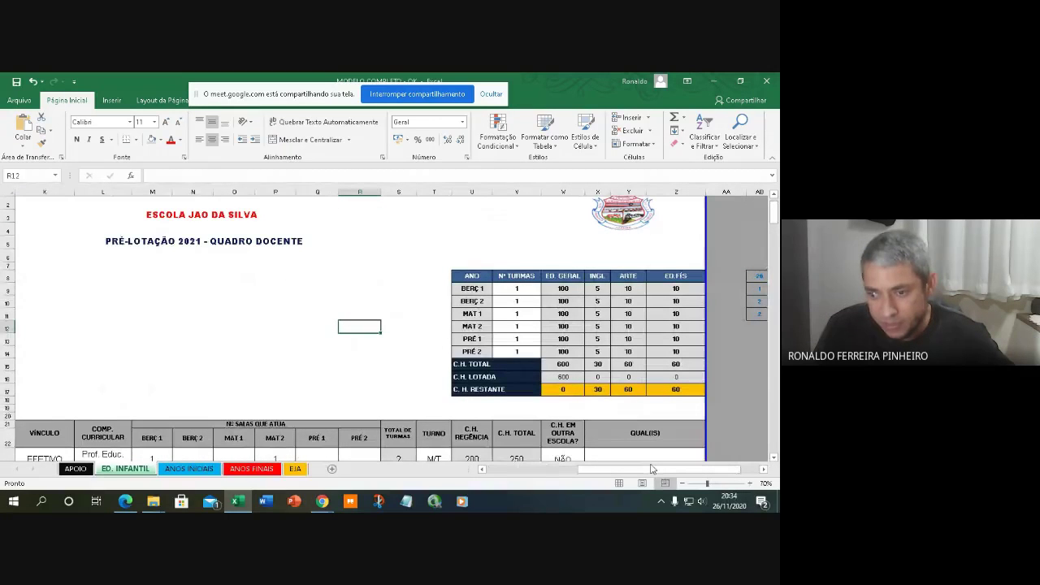
Enter the fourth teacher's full name under NOME COMPLETO in row 4.
drag(595, 473, 496, 475)
scroll(271, 417, down, 3)
scroll(249, 411, down, 1)
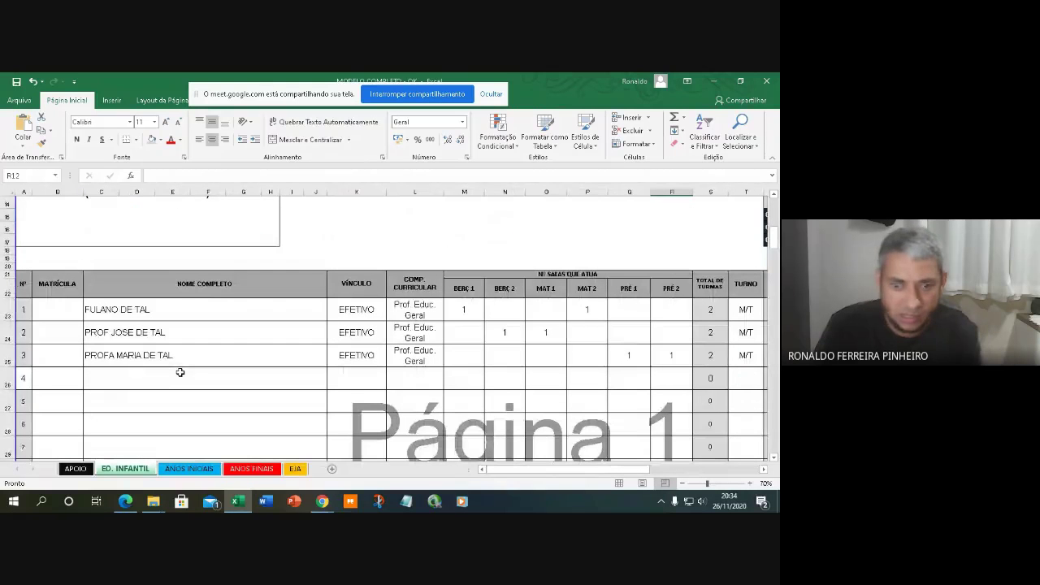
click(174, 382)
text(PROF JOSE DE TA)
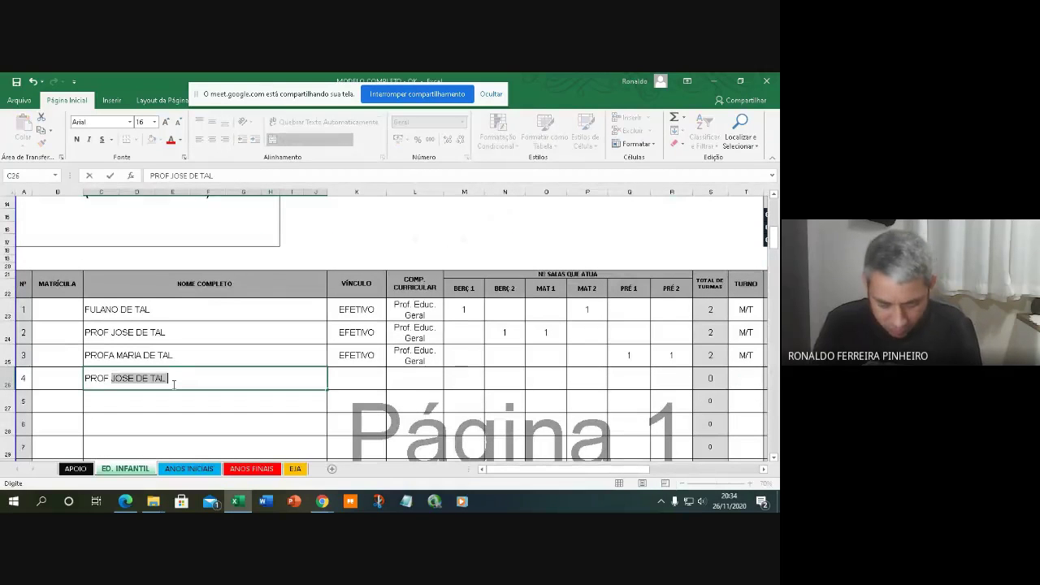
text(L )
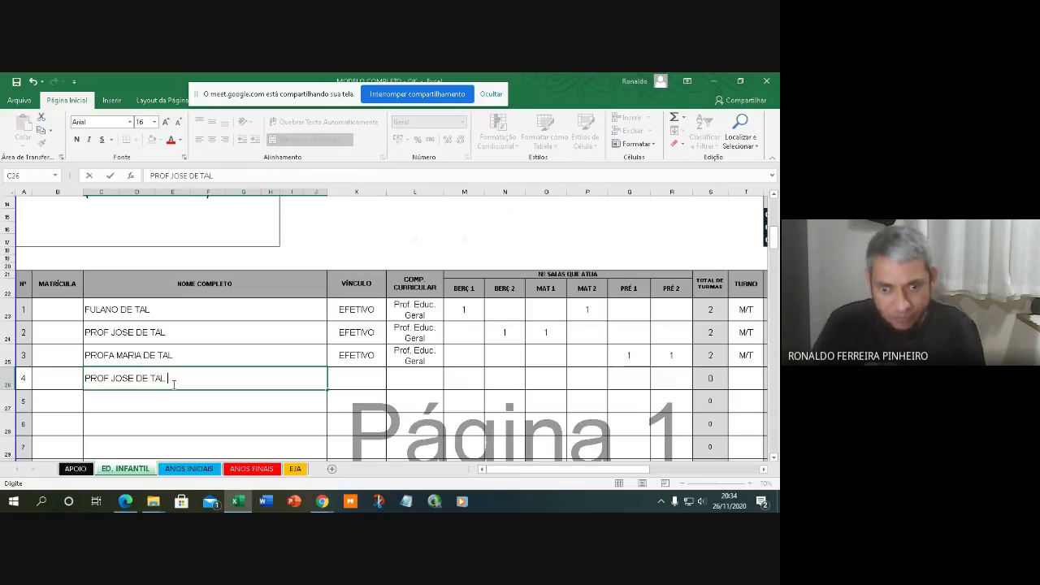
text(FA)
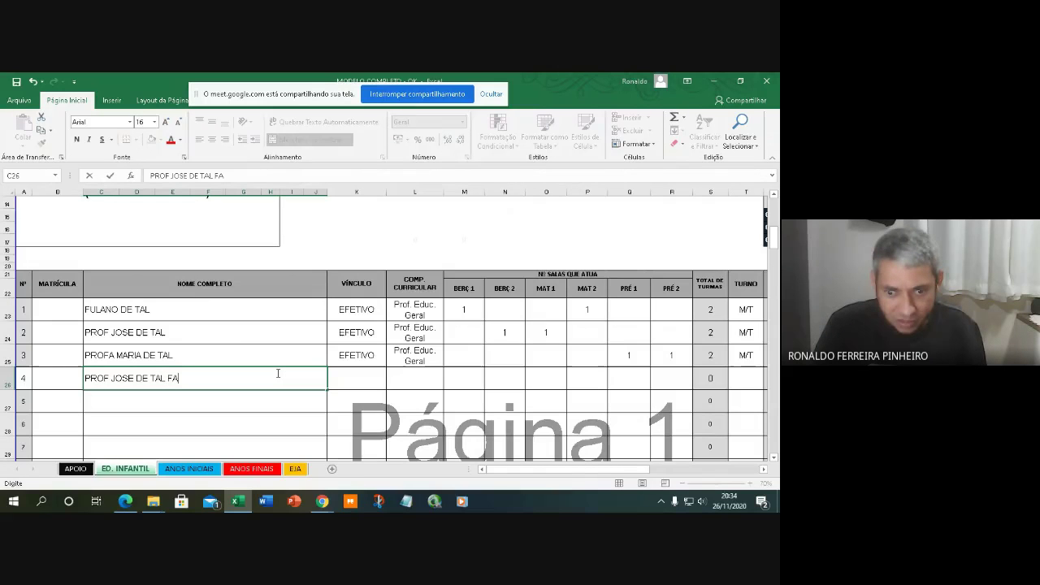
text( RIAS)
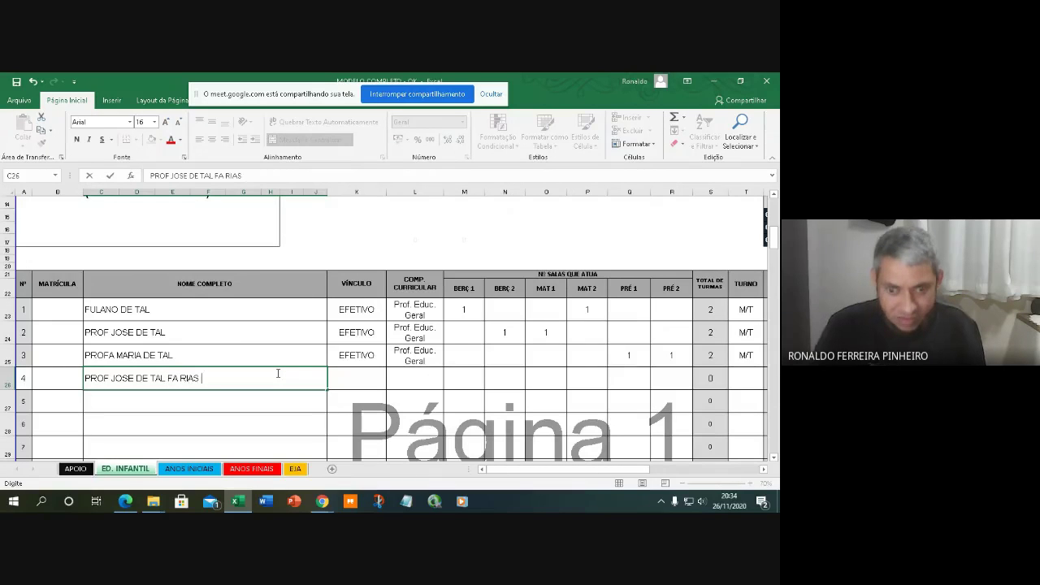
drag(180, 376, 186, 378)
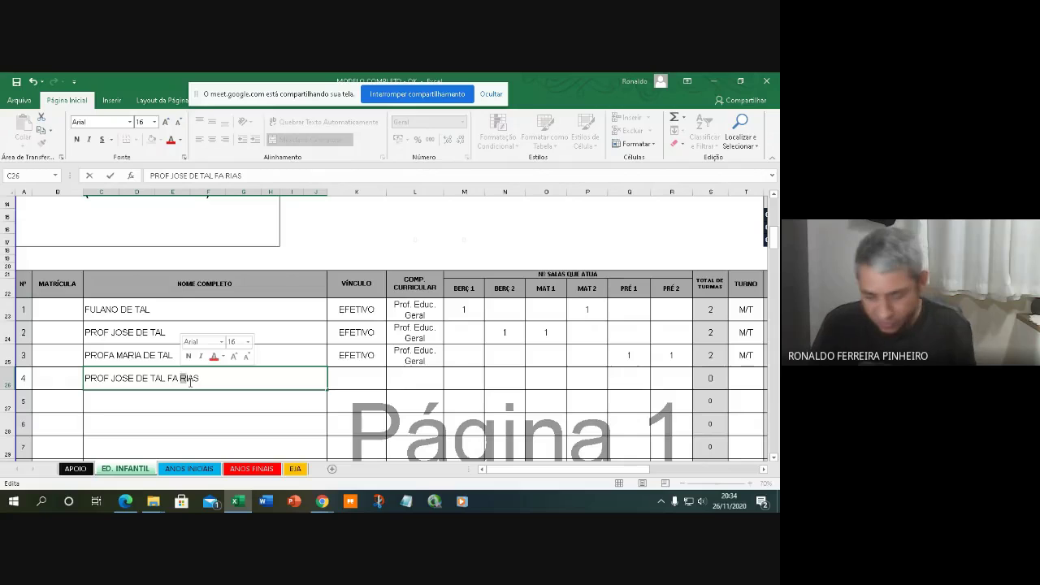
key(BackSpace)
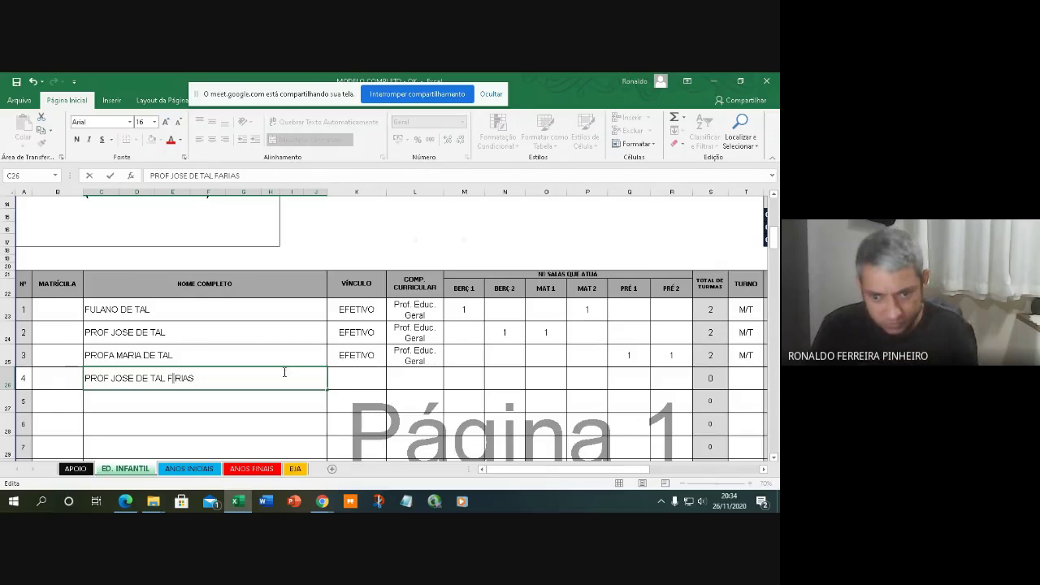
Set the row 4 teacher's VÍNCULO to EFETIVO and COMP. CURRICULAR to Ling. Estrang. (Inglês).
click(366, 382)
click(391, 384)
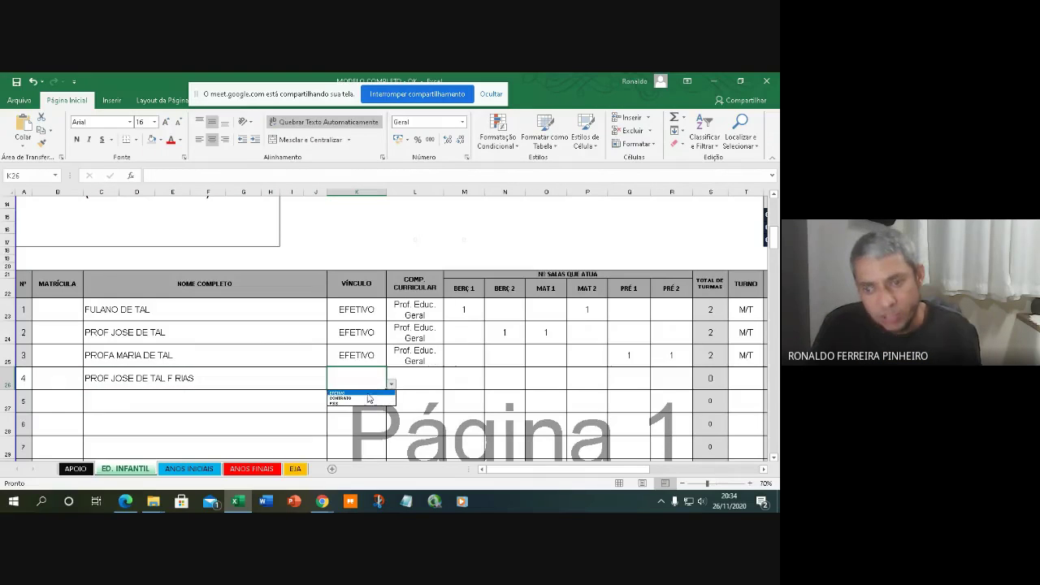
click(340, 393)
click(431, 384)
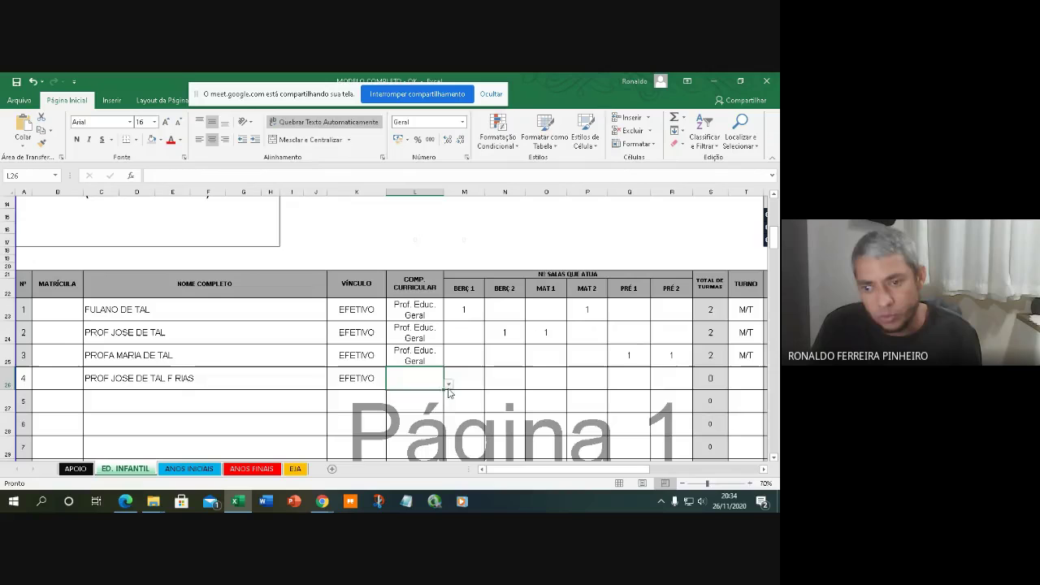
click(449, 384)
click(436, 400)
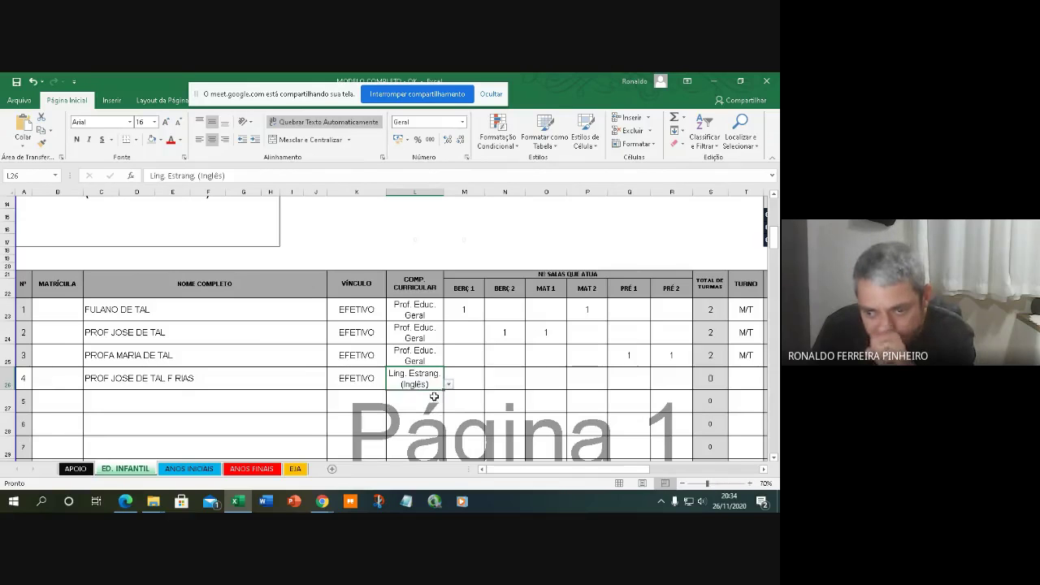
Enter 1 for the row 4 English teacher in each of BERÇ 1, BERÇ 2, MAT 1, MAT 2, PRÉ 1 and PRÉ 2.
click(459, 375)
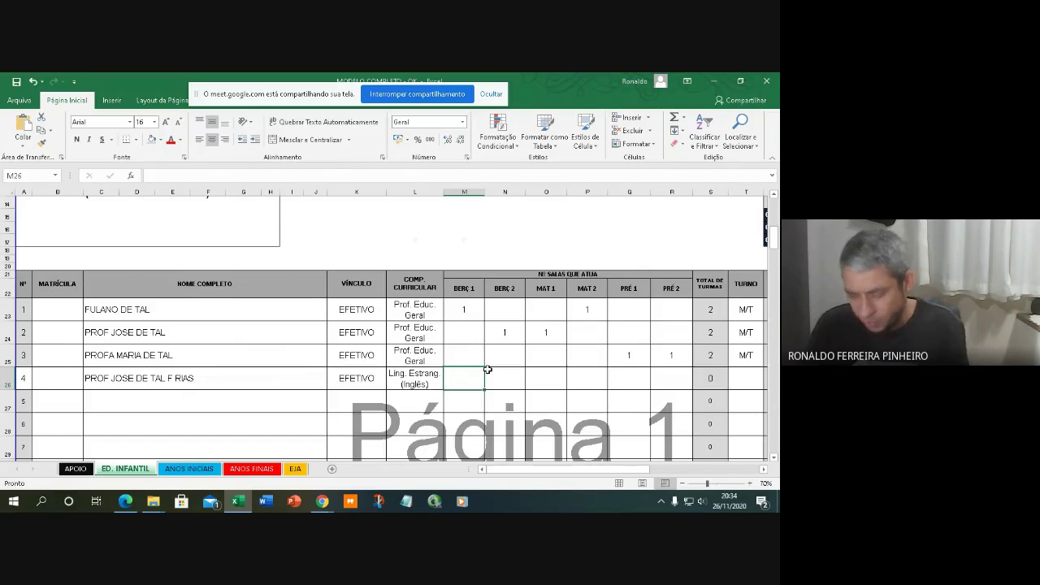
text(1)
key(Tab)
text(1)
key(Tab)
text(1)
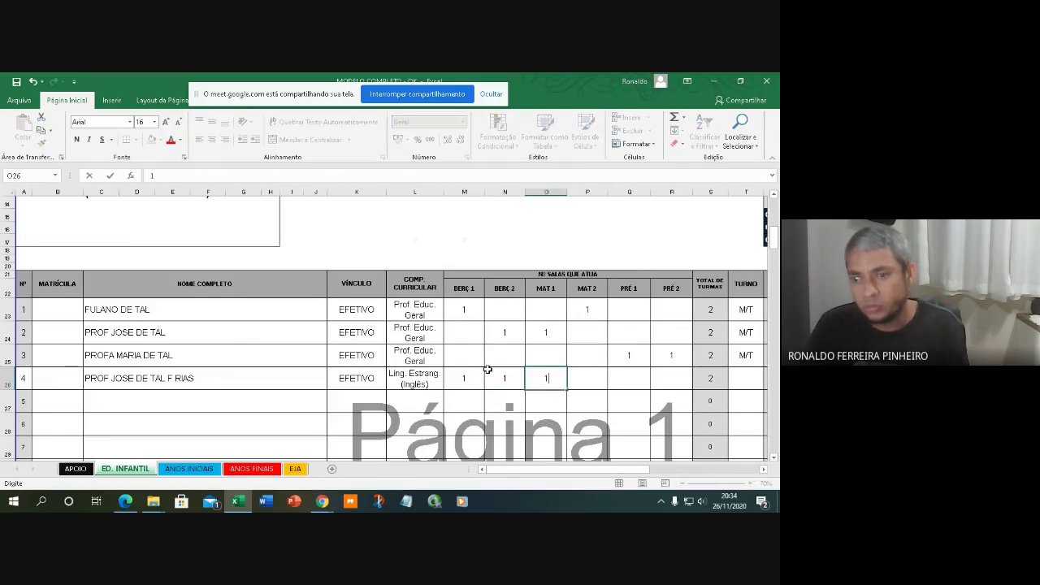
key(Tab)
text(1)
key(Tab)
text(1)
key(Tab)
text(1)
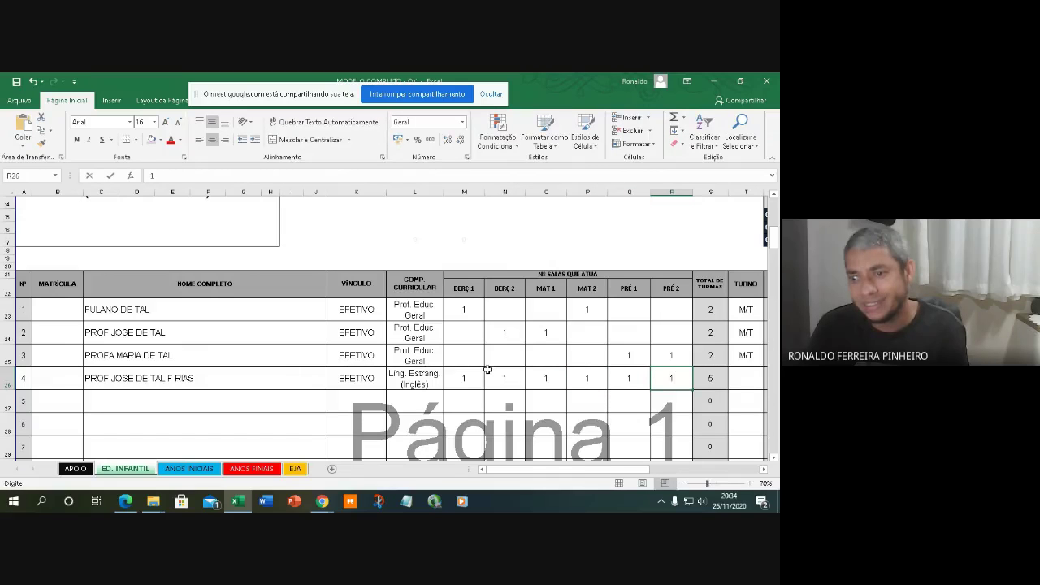
Confirm the PRÉ 2 entry and set the row 4 English teacher's TURNO to M/T.
drag(524, 470, 589, 480)
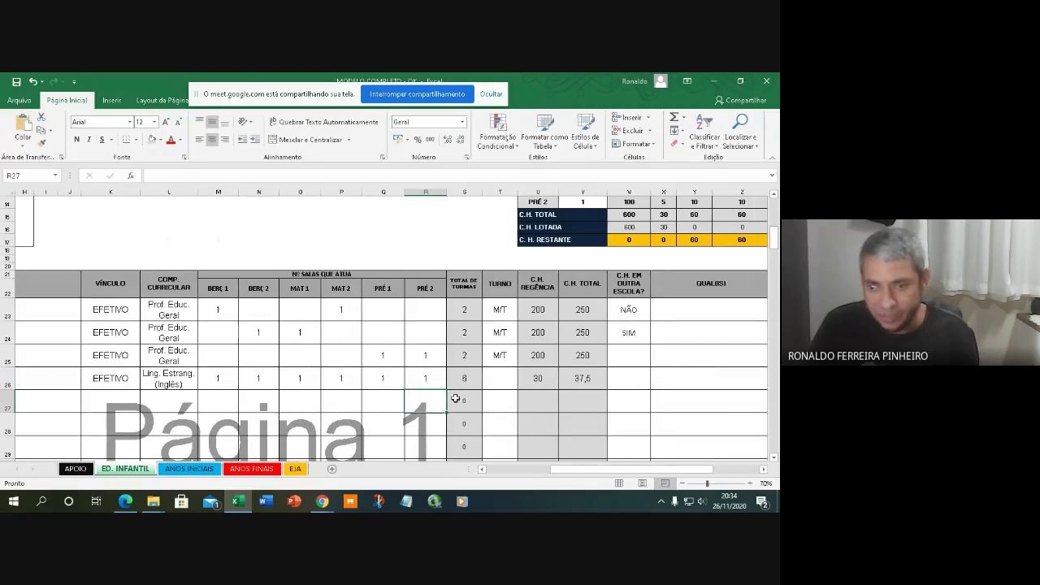
key(Return)
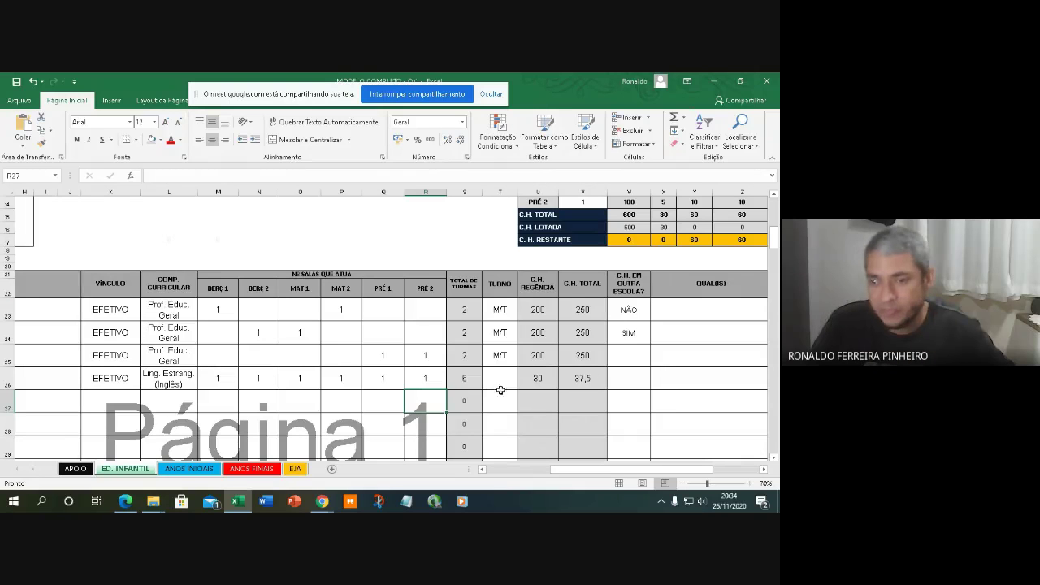
click(497, 377)
text(M/T)
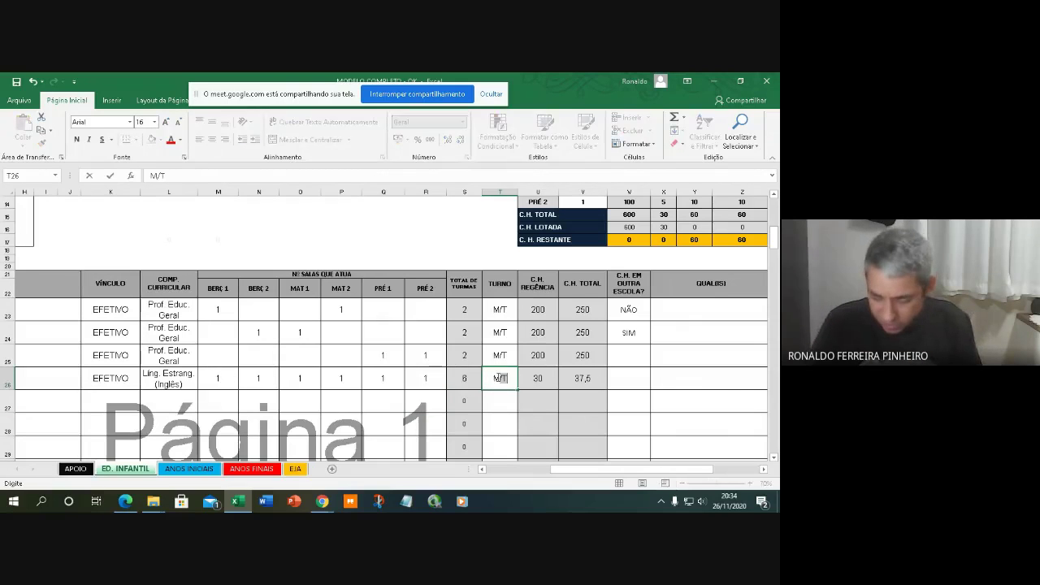
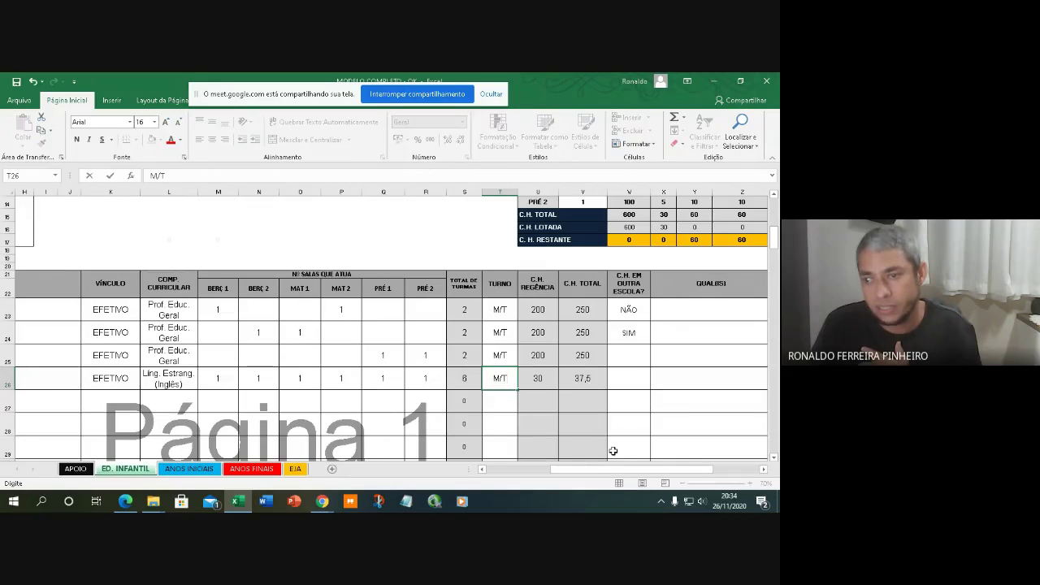
Enter the arts teacher's full name in row 5 of the ED. INFANTIL teacher list.
scroll(601, 469, right, 1)
scroll(605, 248, up, 2)
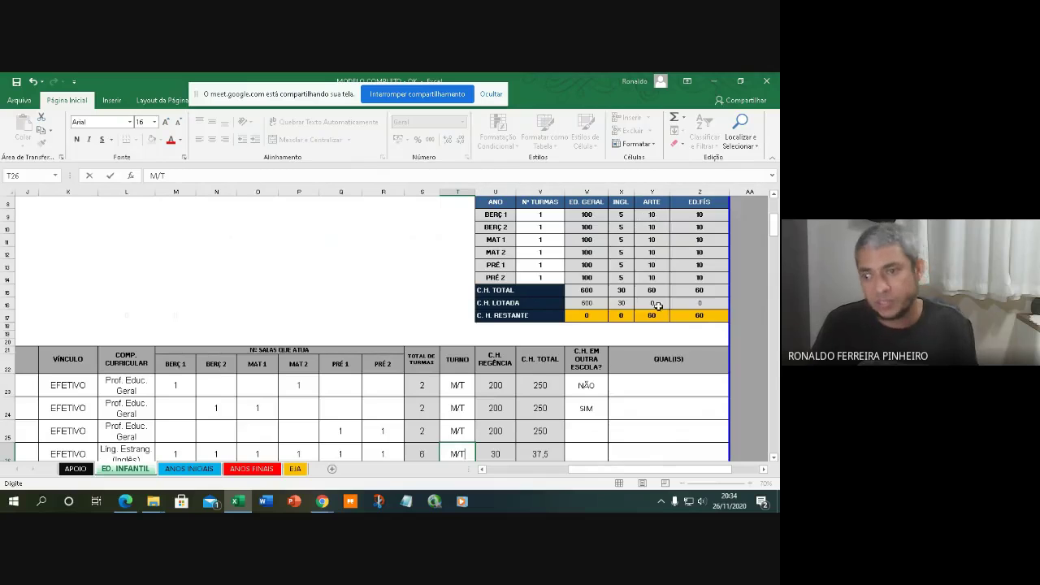
drag(601, 469, 519, 469)
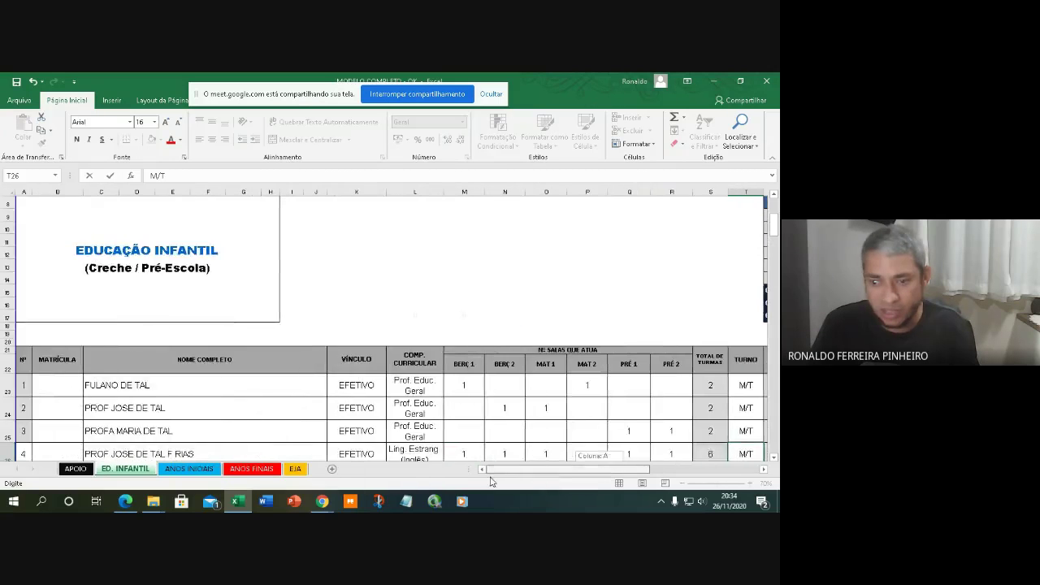
scroll(144, 353, down, 4)
click(131, 332)
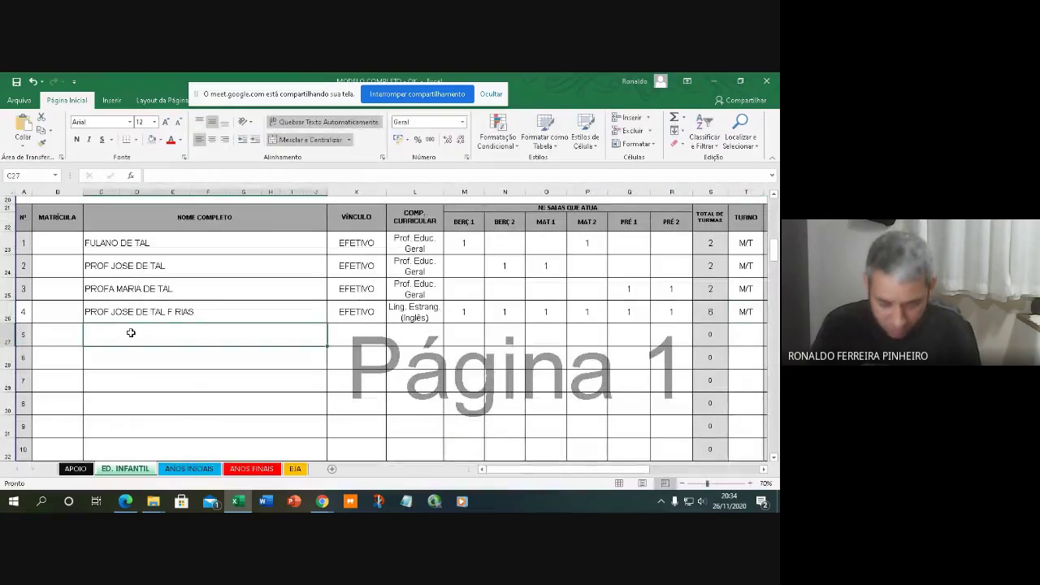
text(JOSE ARTI)
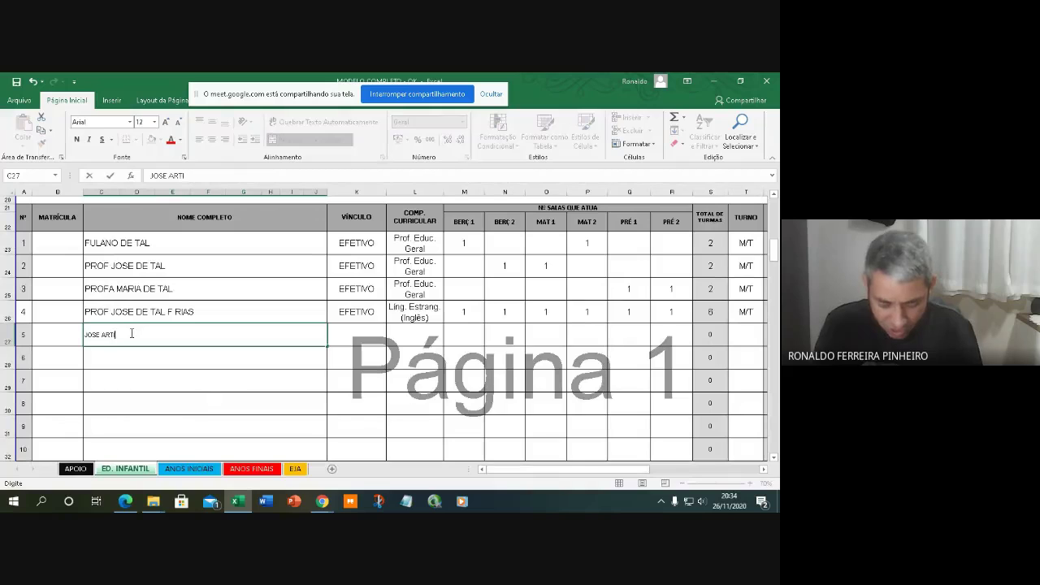
text(STA DA SILVA)
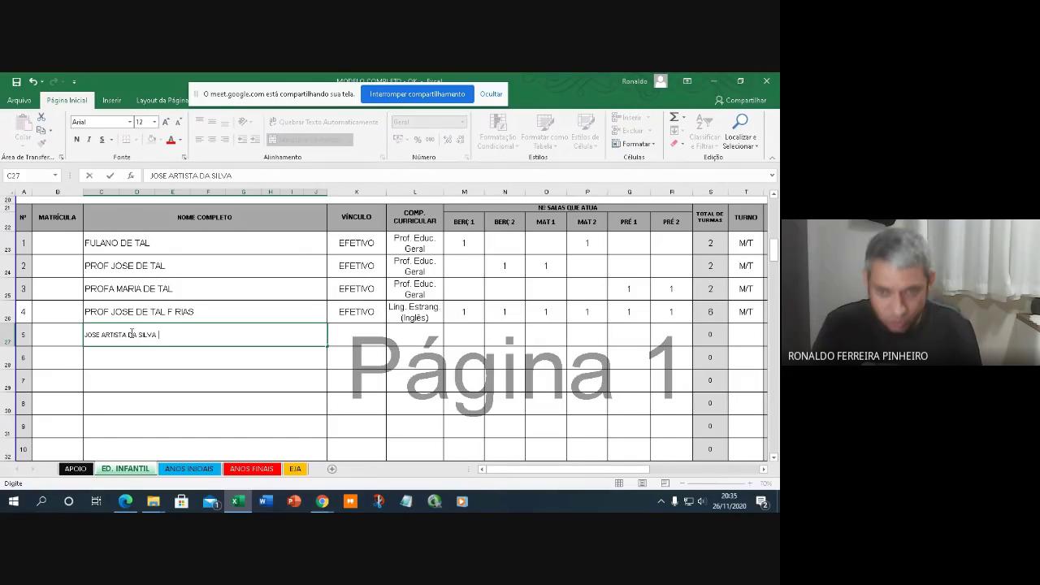
For teacher 5, set the employment bond to EFETIVO and the curricular component to Exp. Artíst. e Culturais.
click(360, 333)
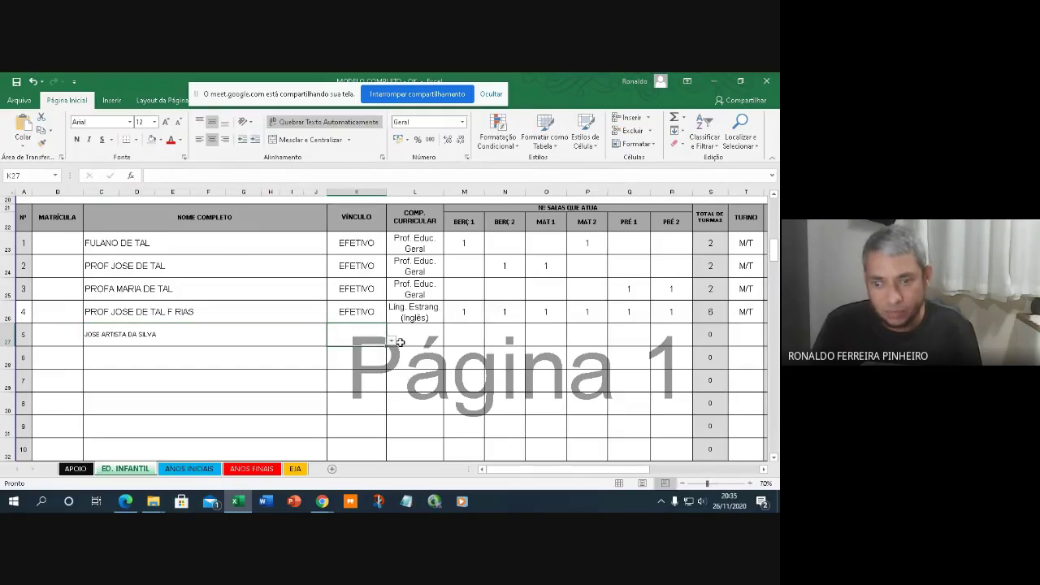
click(391, 341)
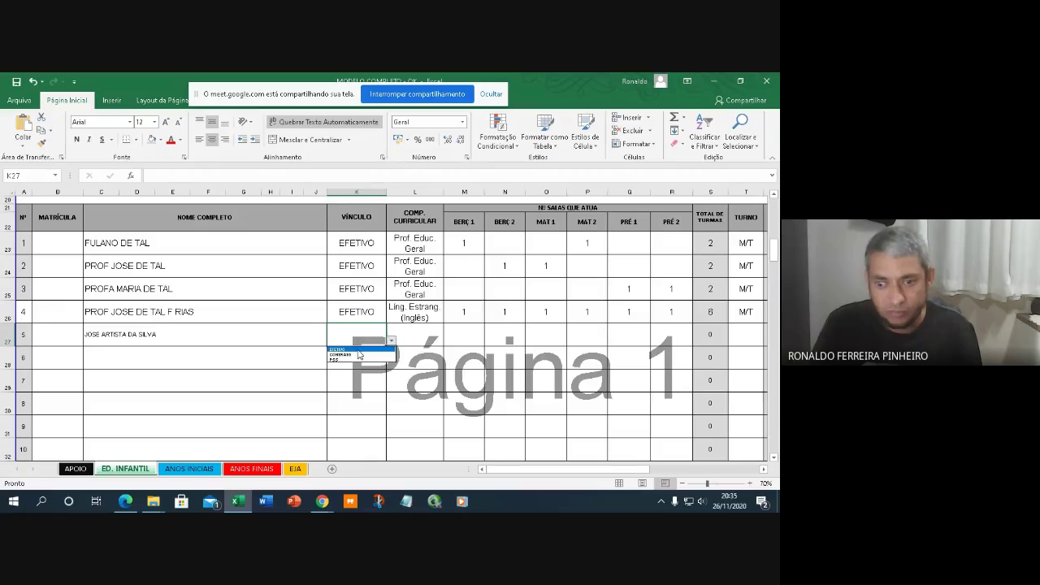
click(358, 350)
click(428, 335)
click(449, 342)
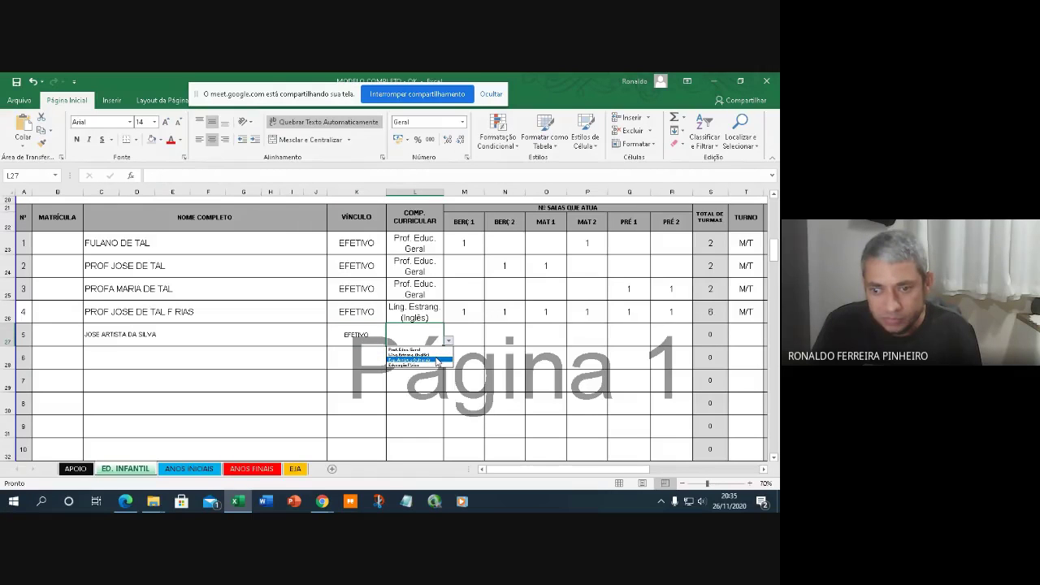
click(437, 361)
Assign teacher 5 one class in each of BERÇ 1, BERÇ 2, MAT 1, MAT 2, PRÉ 1 and PRÉ 2.
click(464, 334)
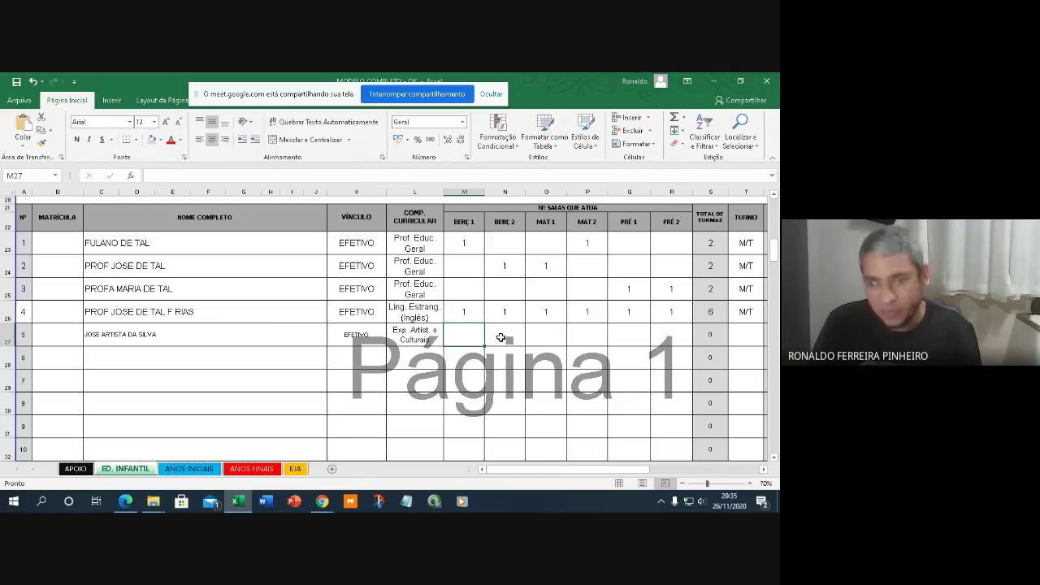
text(1)
key(Right)
key(Right)
text(1)
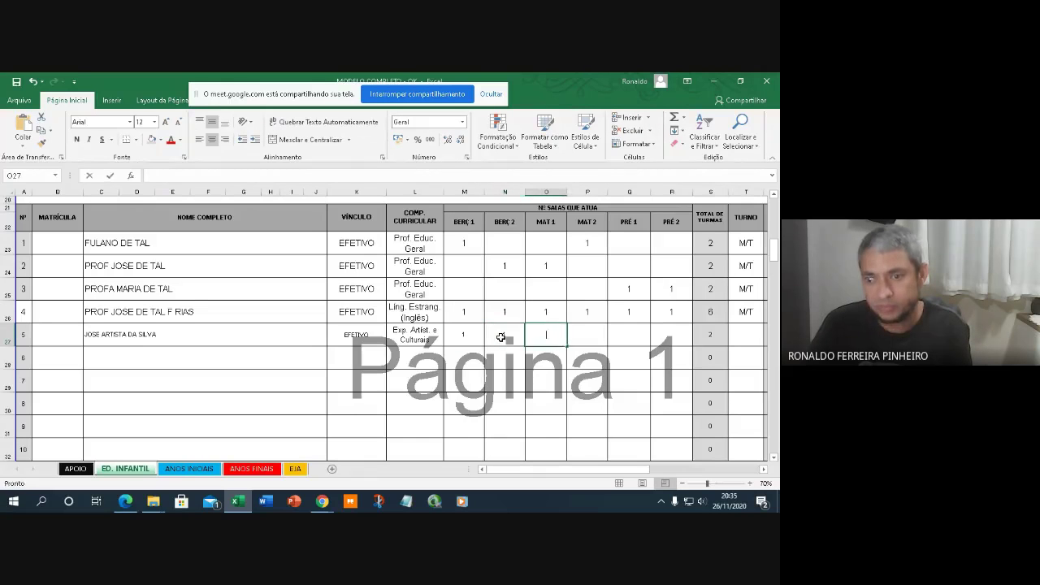
key(Right)
text(1)
key(Right)
text(1)
key(Right)
text(1)
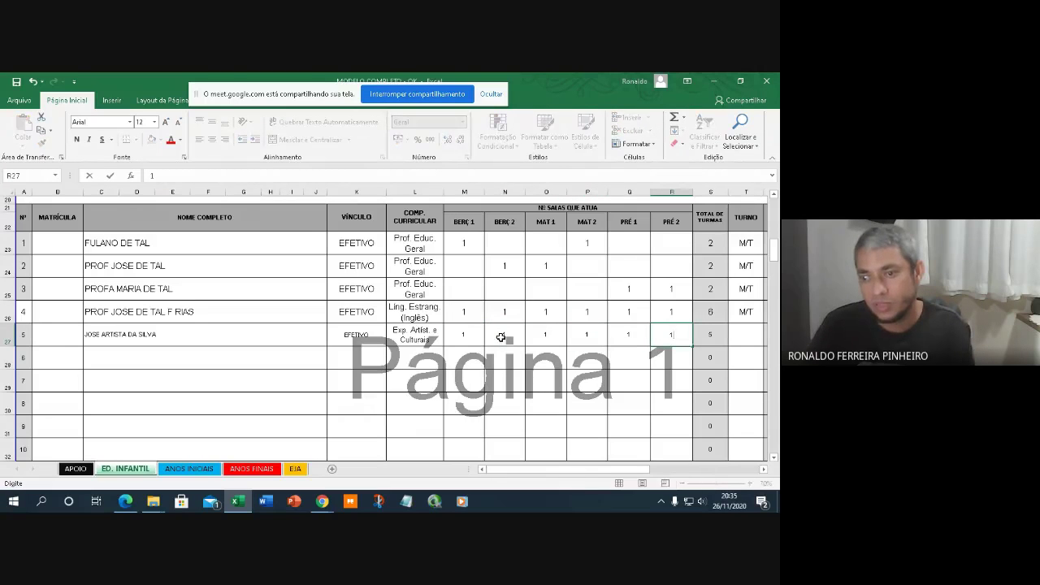
Set the TURNO of teacher 5 to M/T.
scroll(595, 476, right, 5)
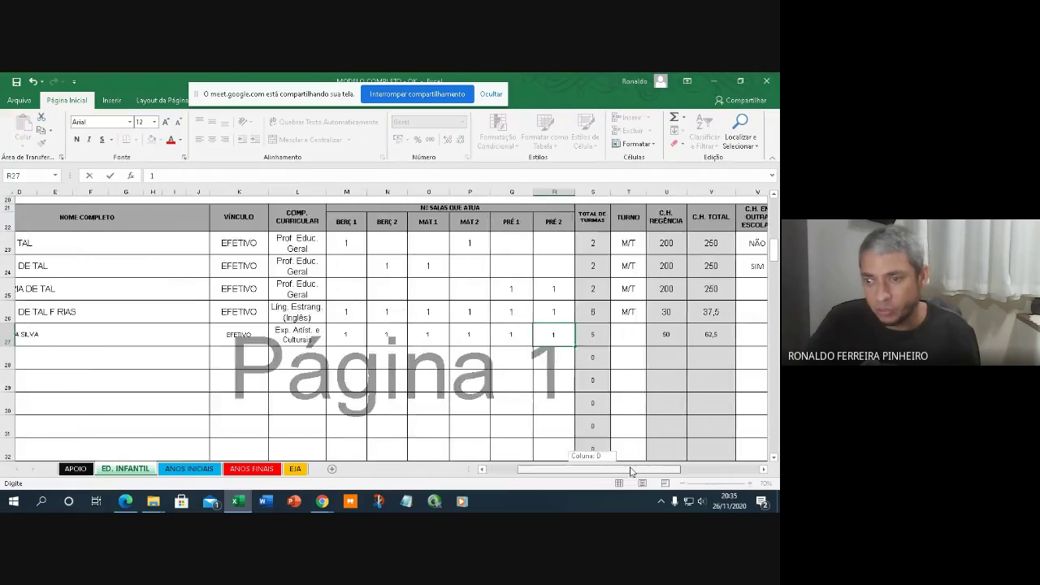
click(498, 337)
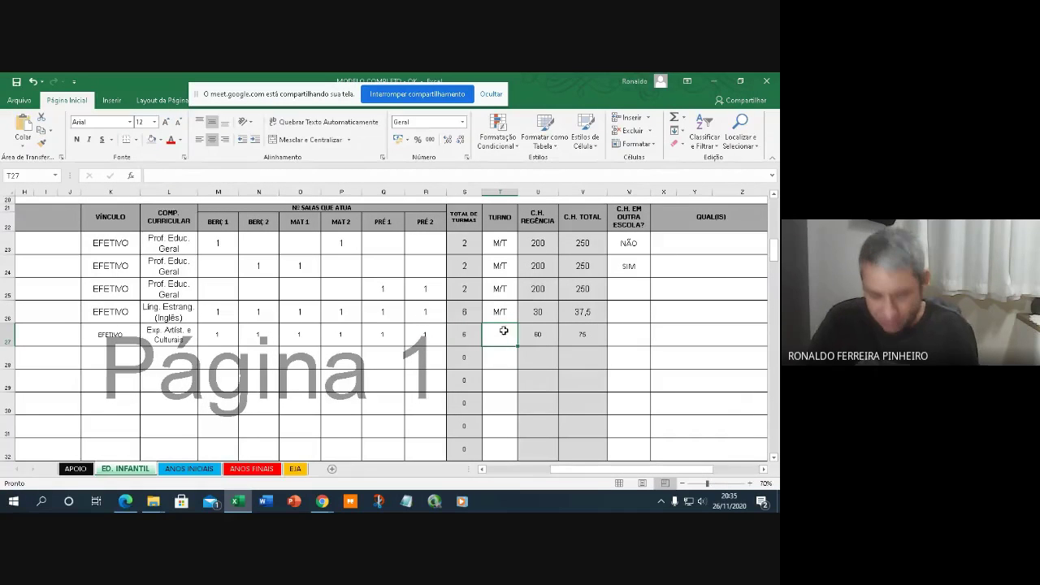
text(M/T)
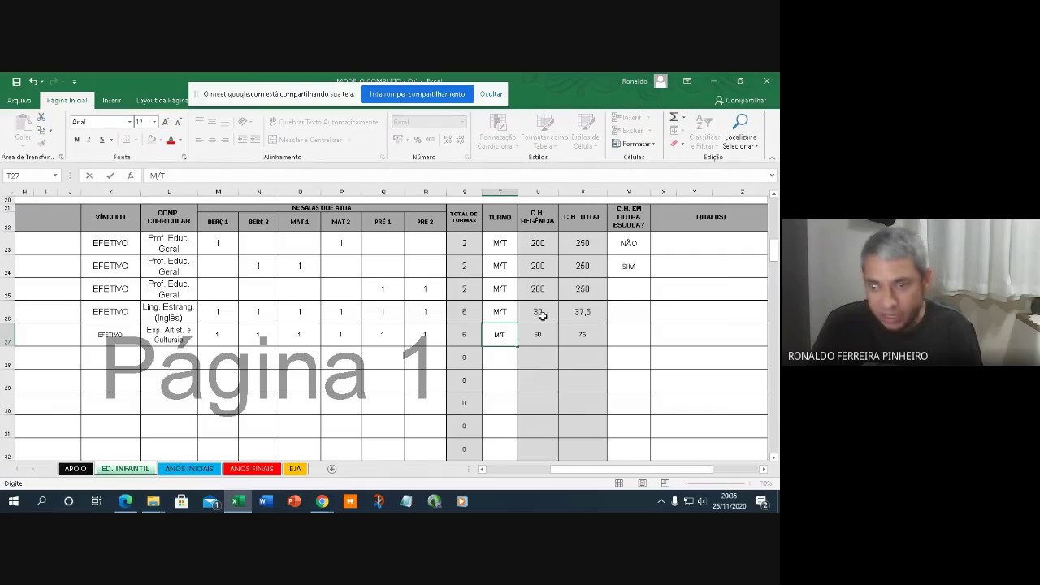
click(537, 330)
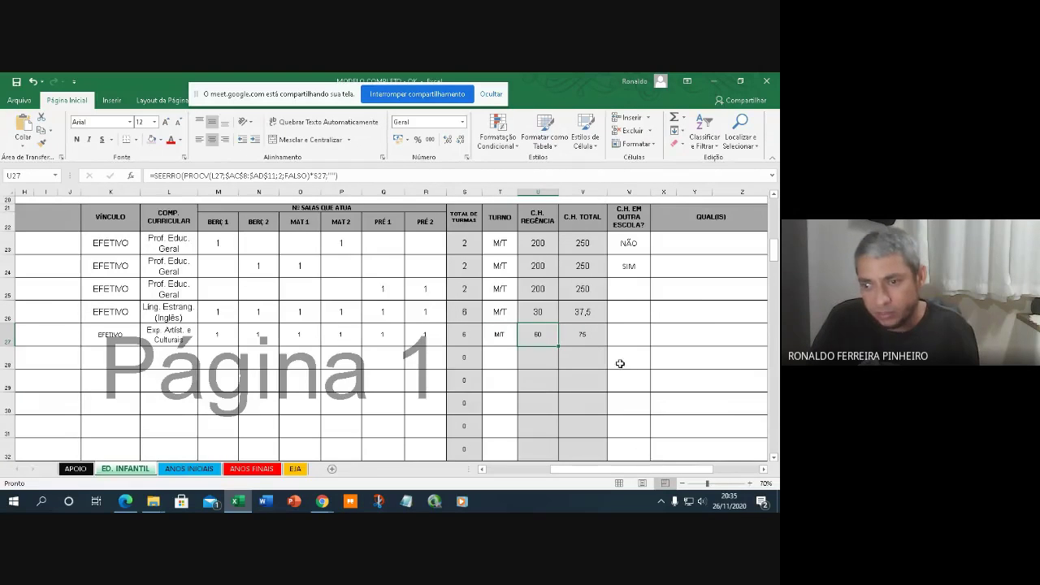
Enter the physical education teacher's full name in row 6 of the teacher list.
scroll(650, 362, up, 5)
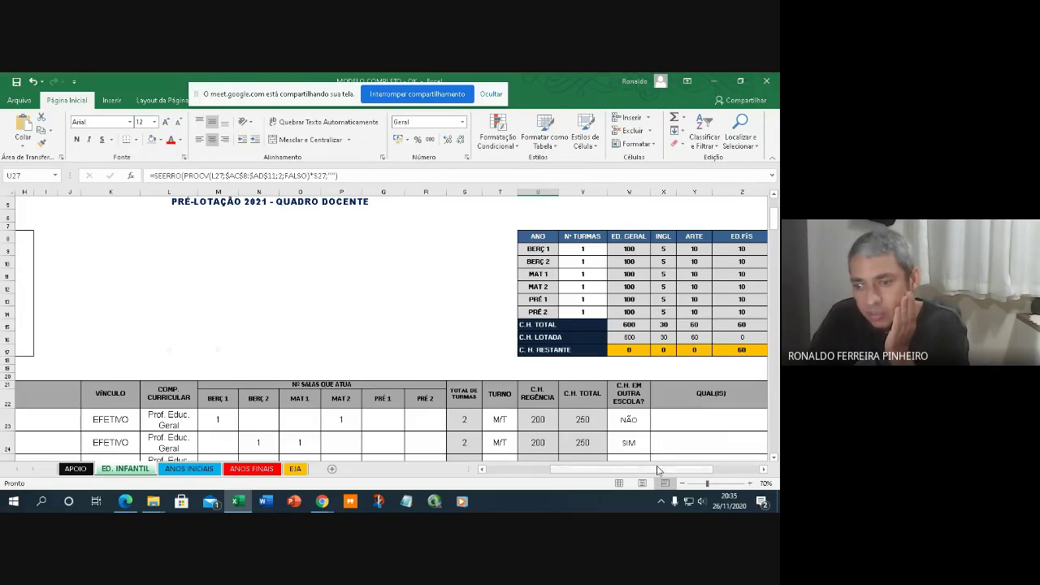
mouse_move(658, 473)
mouse_down()
mouse_move(673, 474)
mouse_move(637, 474)
mouse_up()
scroll(545, 441, down, 4)
drag(568, 470, 524, 471)
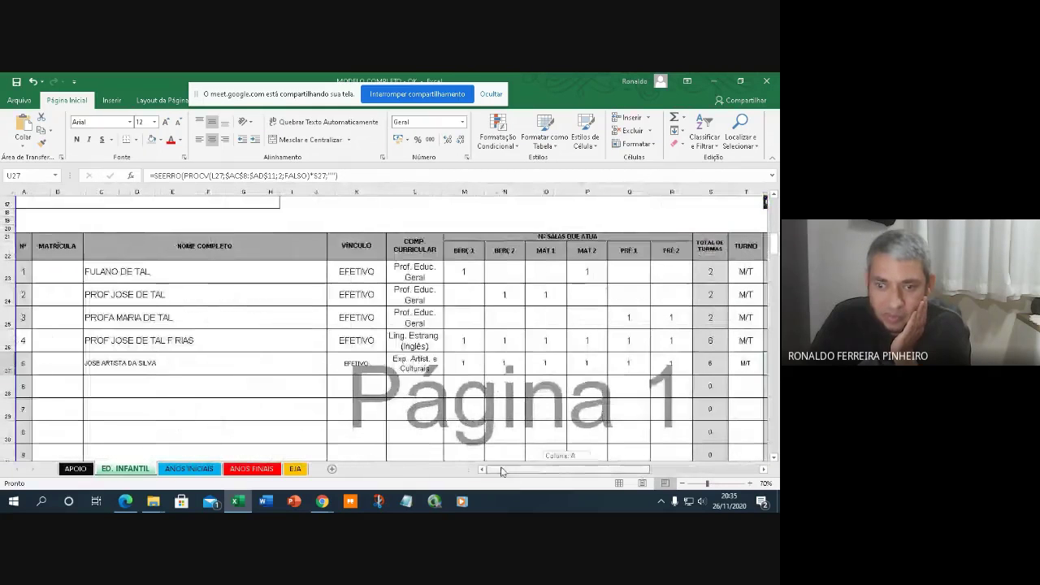
click(191, 392)
text(PRO)
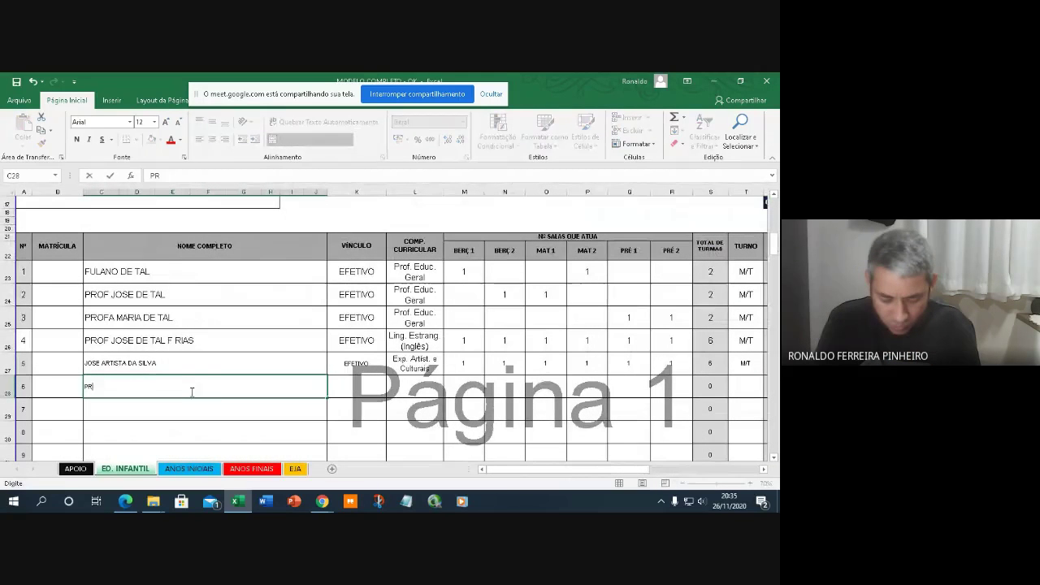
key(BackSpace)
key(BackSpace)
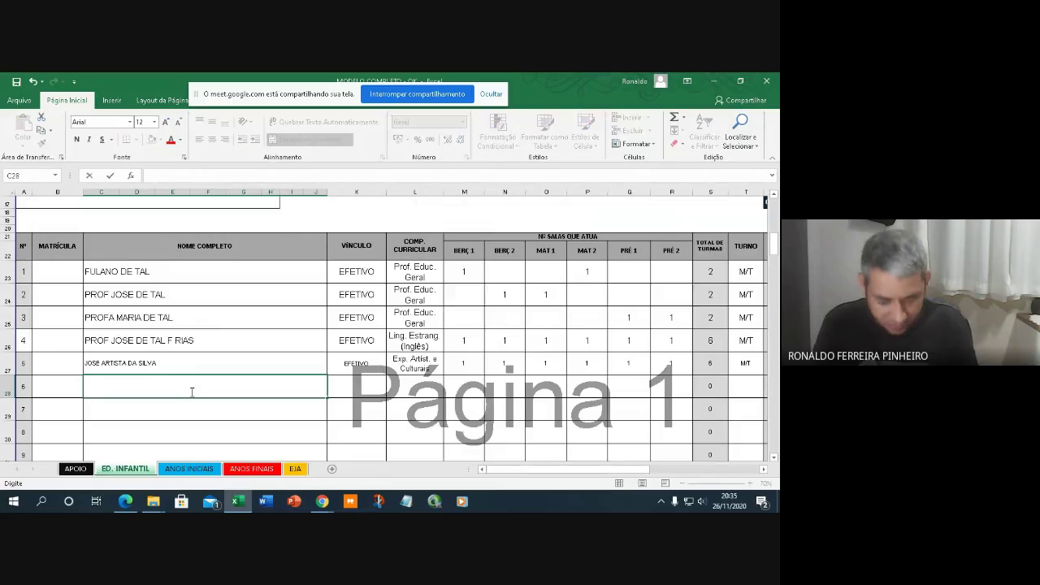
text(JO)
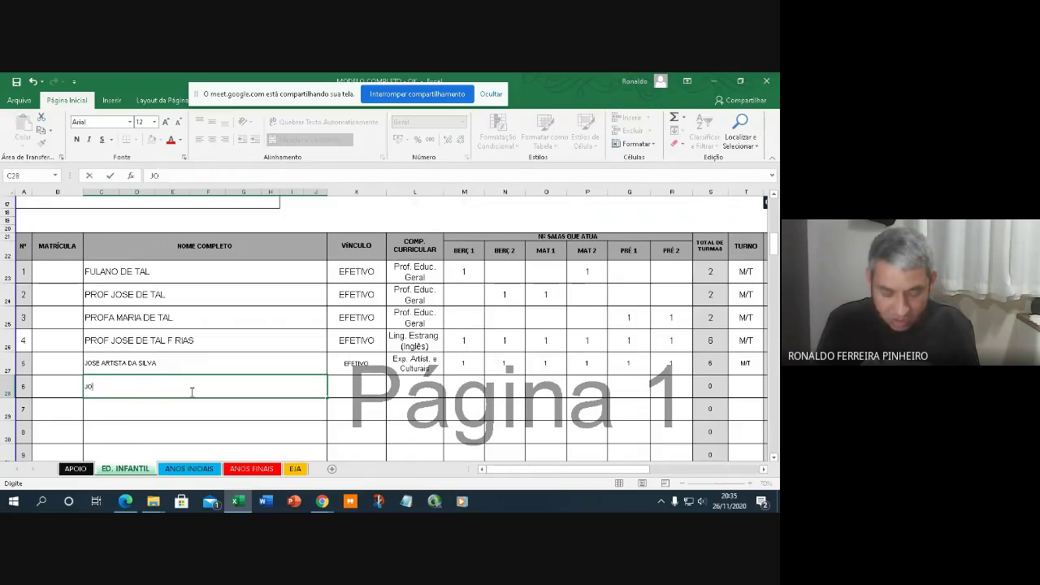
text(EM)
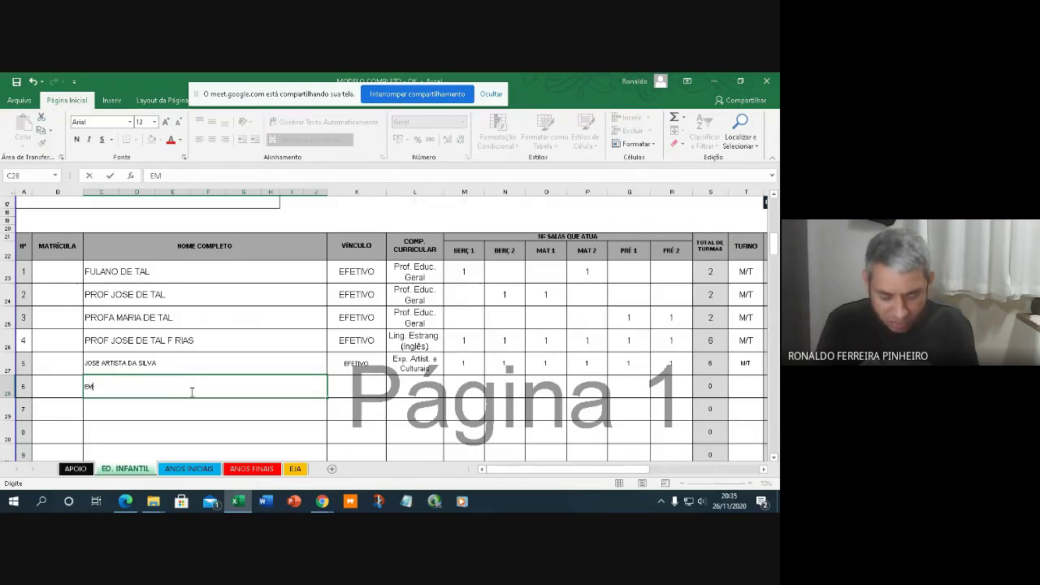
text(ERNEGILD)
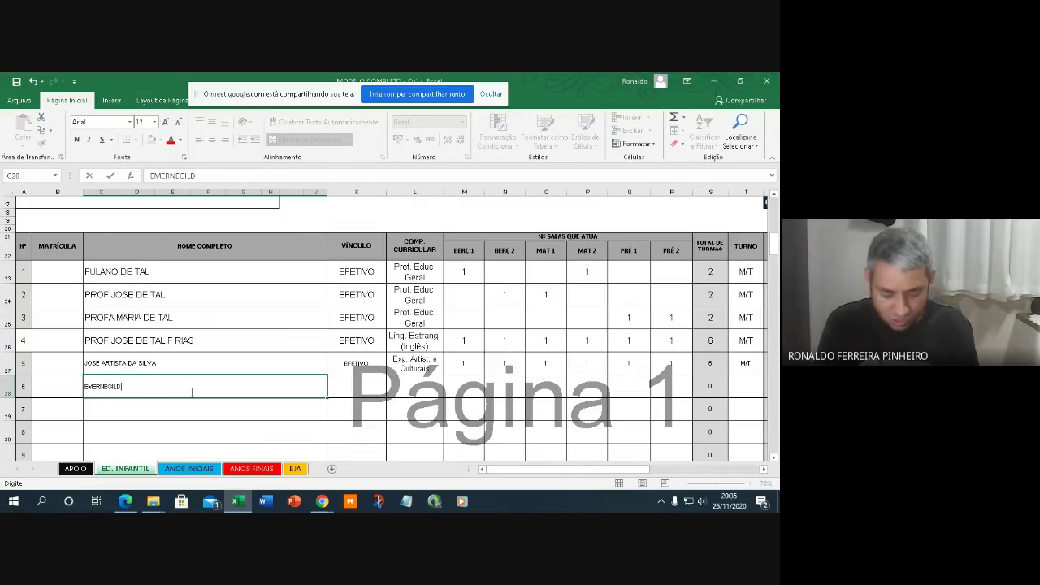
text(O DA SILVA)
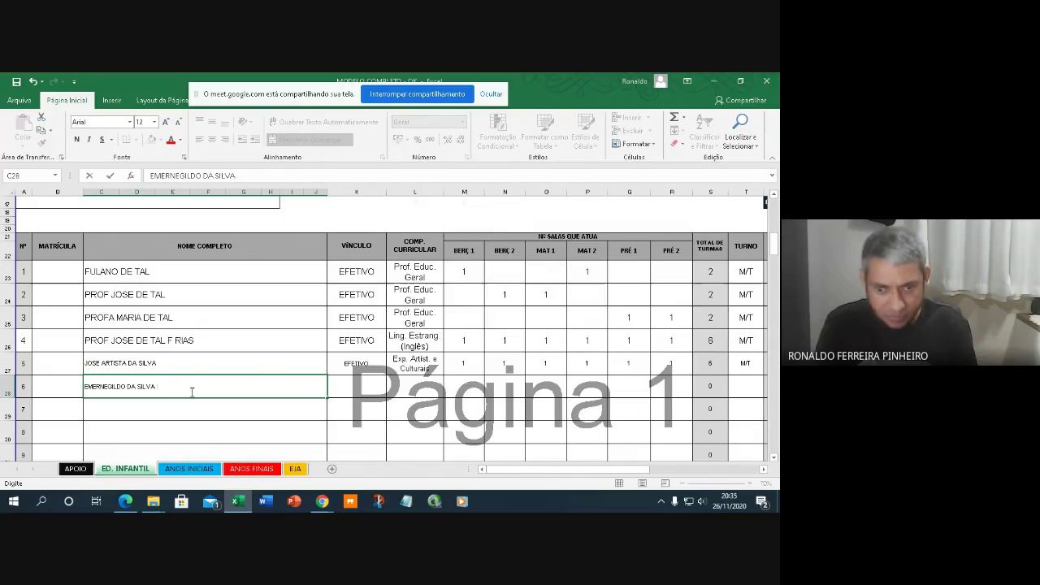
text( TRANCOSO)
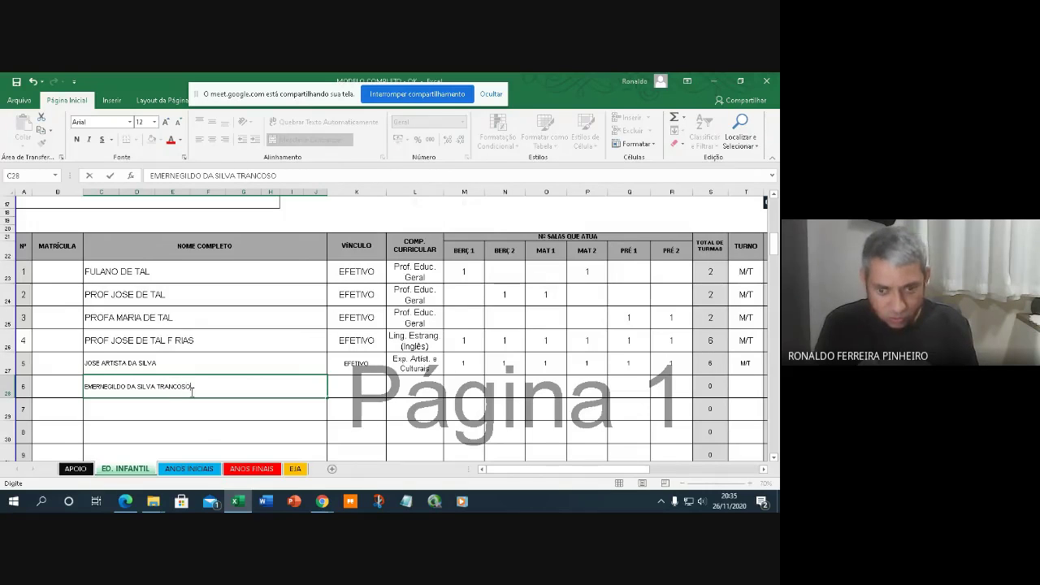
For teacher 6, set the employment bond to EFETIVO and the curricular component to Educação Física.
click(360, 390)
click(391, 395)
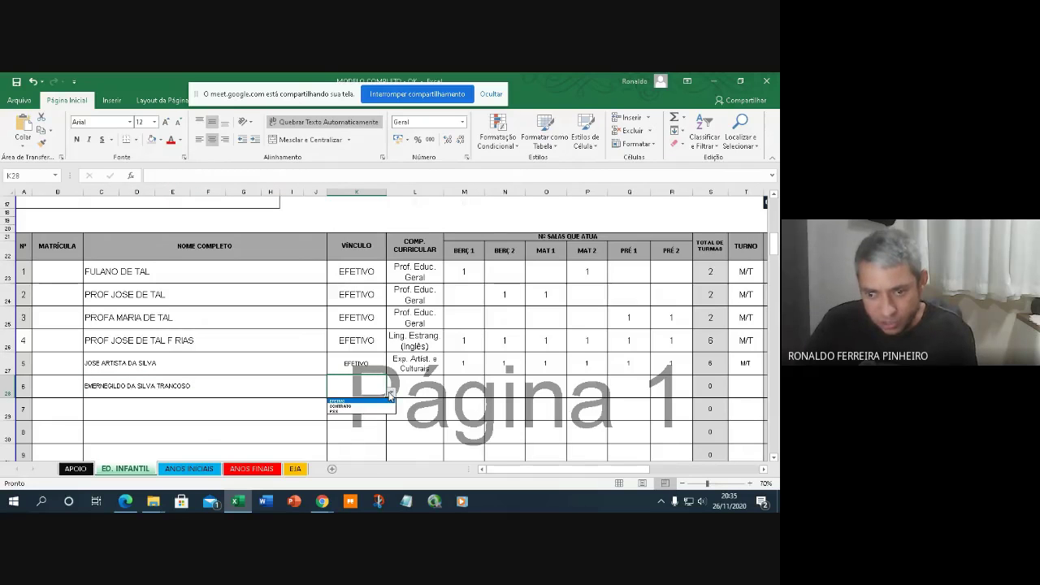
click(349, 400)
click(421, 388)
click(448, 392)
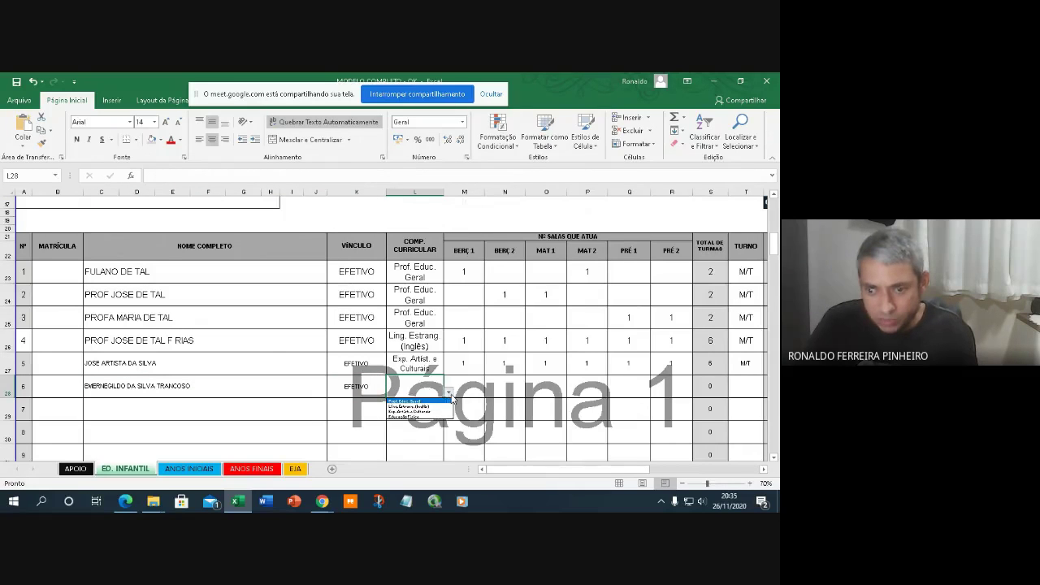
click(426, 416)
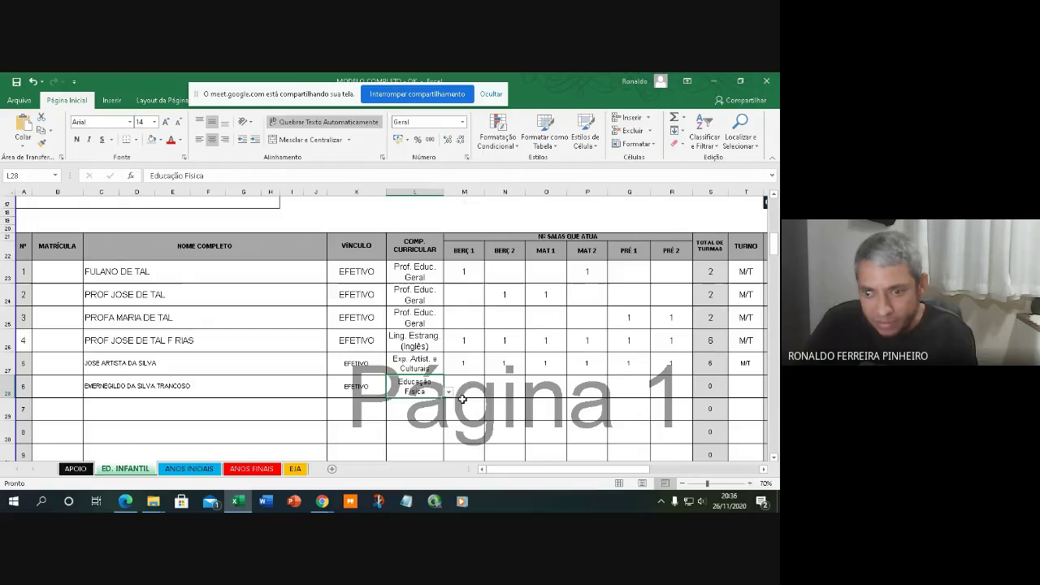
Assign teacher 6 one class in each of the six groups from BERÇ 1 to PRÉ 2.
click(471, 389)
text(1)
key(Tab)
text(1)
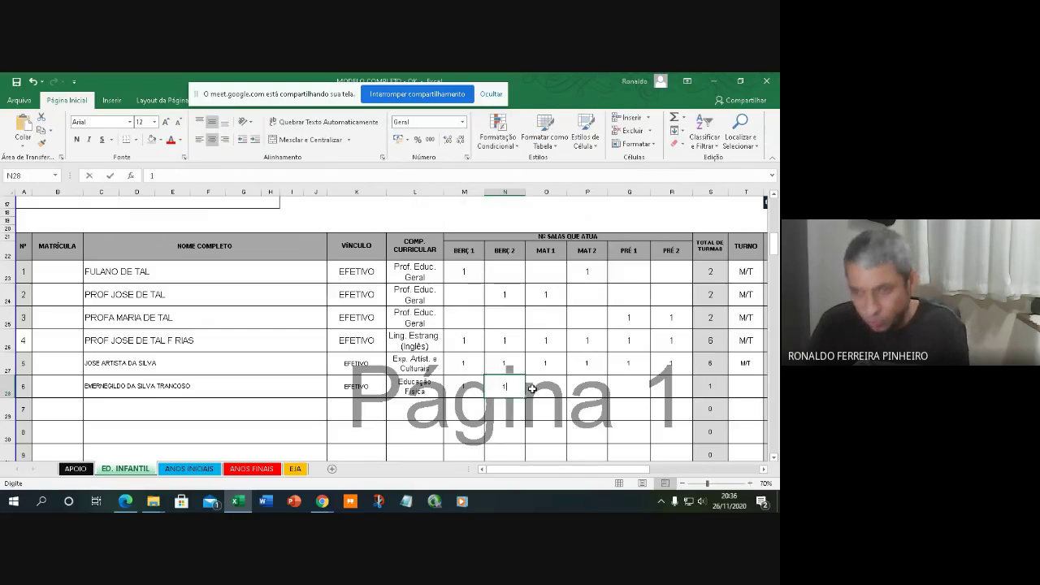
key(Tab)
text(1)
key(Tab)
text(1)
key(Tab)
text(1)
key(Tab)
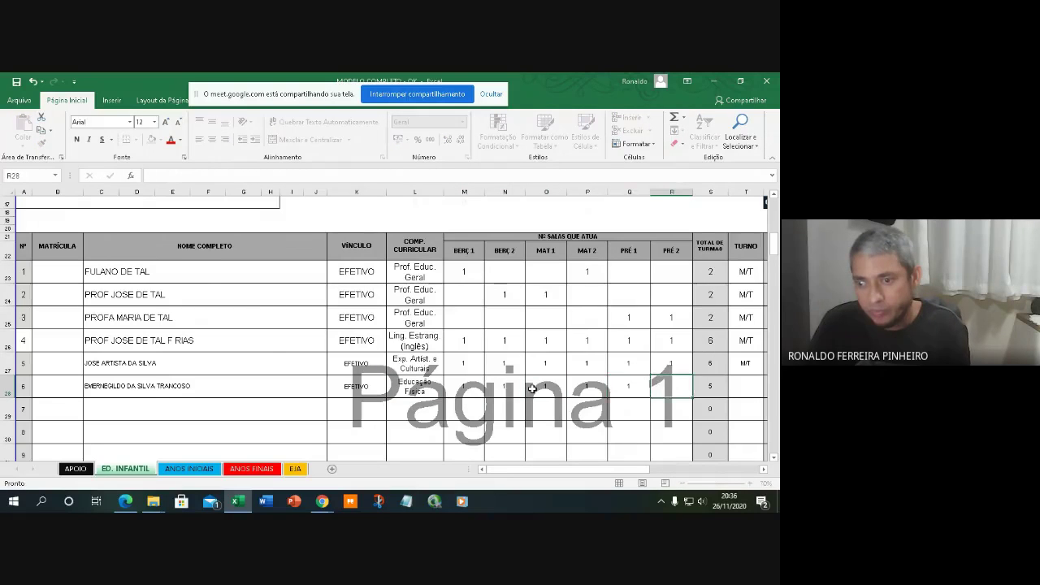
text(1)
Set the TURNO of teacher 6 to M/T.
drag(607, 469, 676, 476)
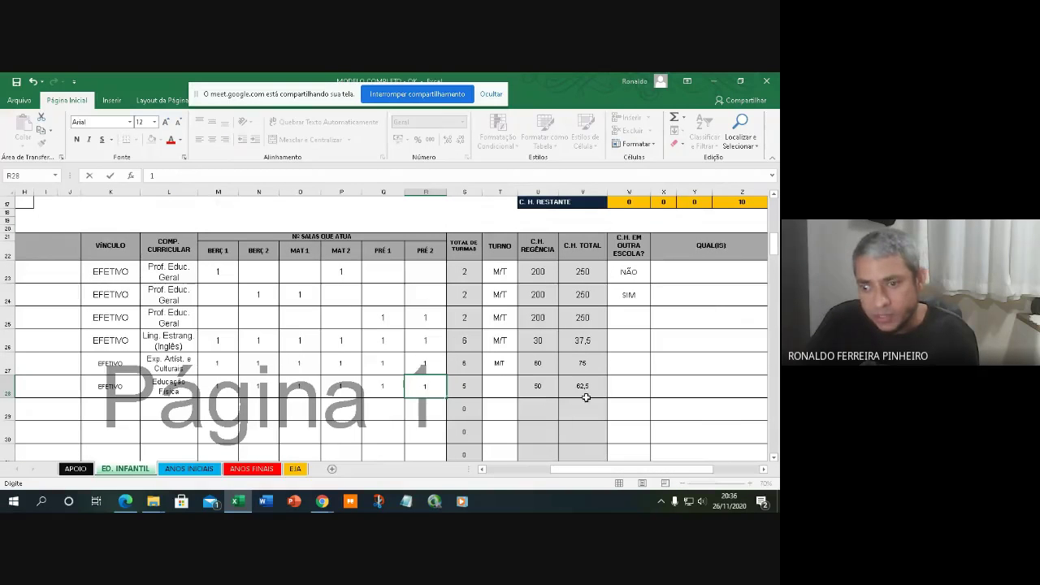
click(505, 379)
text(M/T)
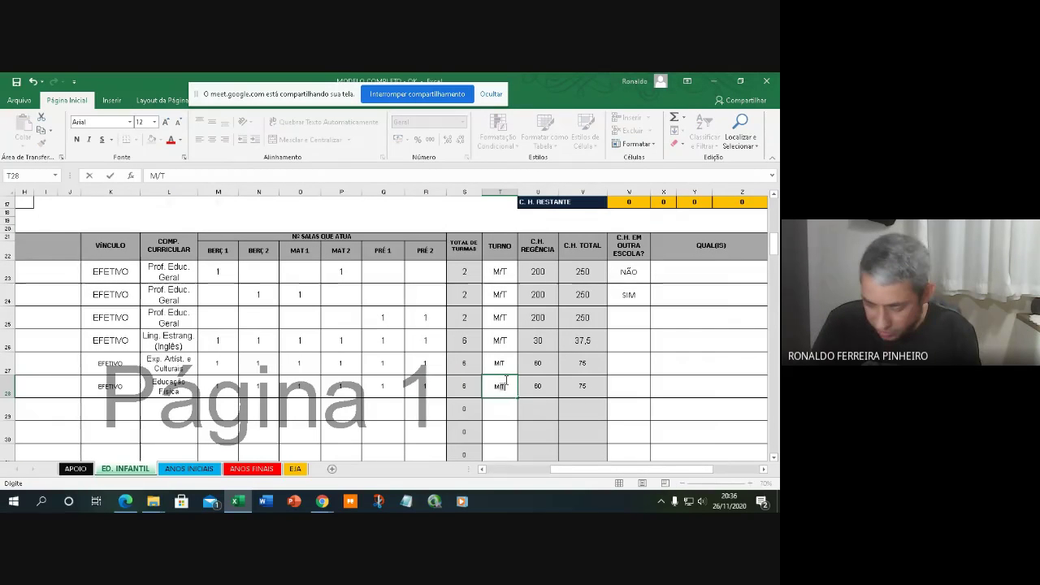
Replace the name of teacher 6 with DEFICIT and clear that row's employment bond.
scroll(536, 395, up, 4)
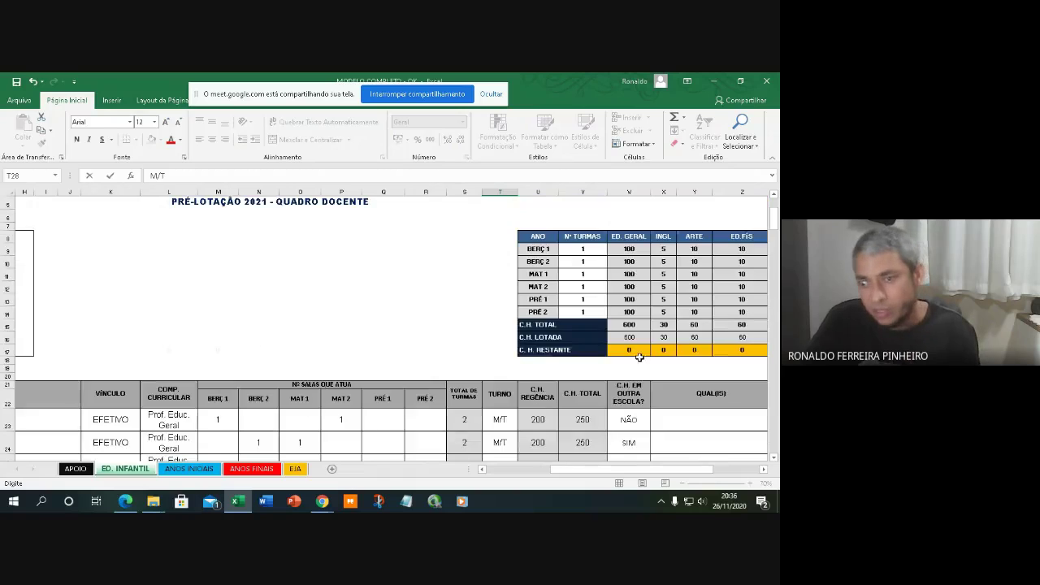
scroll(623, 351, right, 3)
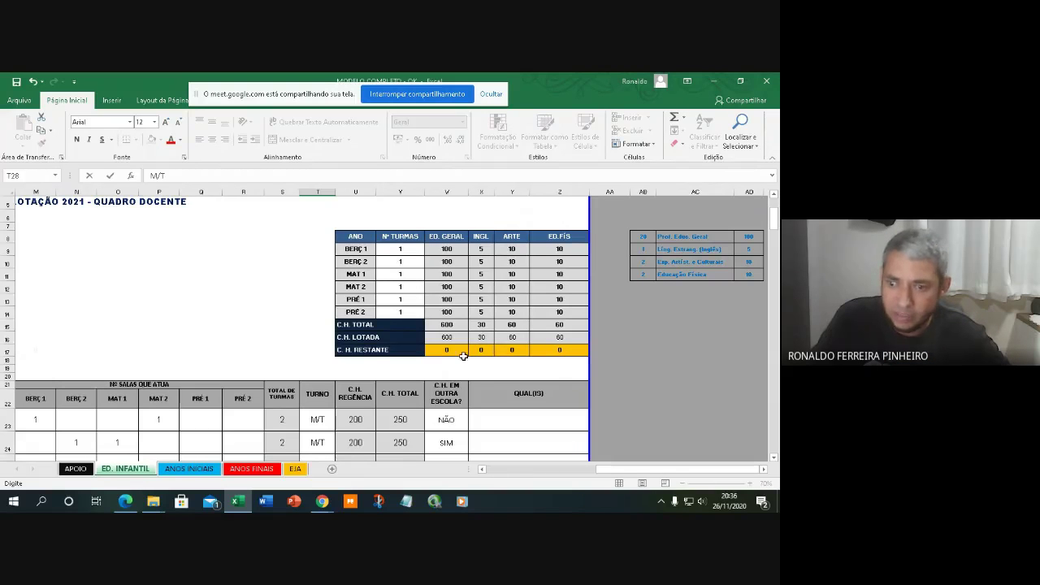
drag(642, 468, 532, 469)
scroll(204, 418, down, 2)
scroll(204, 418, down, 2)
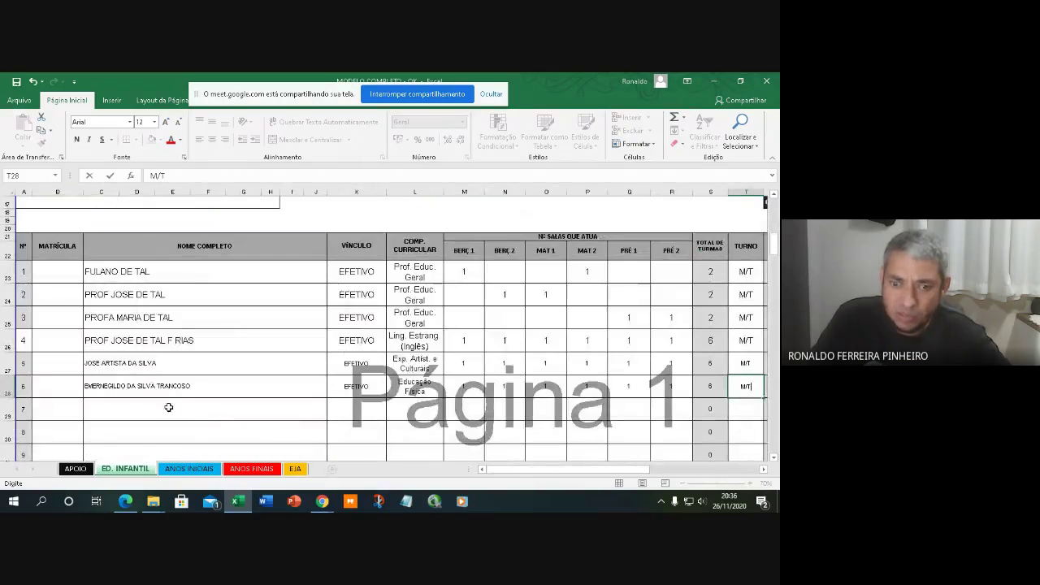
click(174, 387)
text(DE)
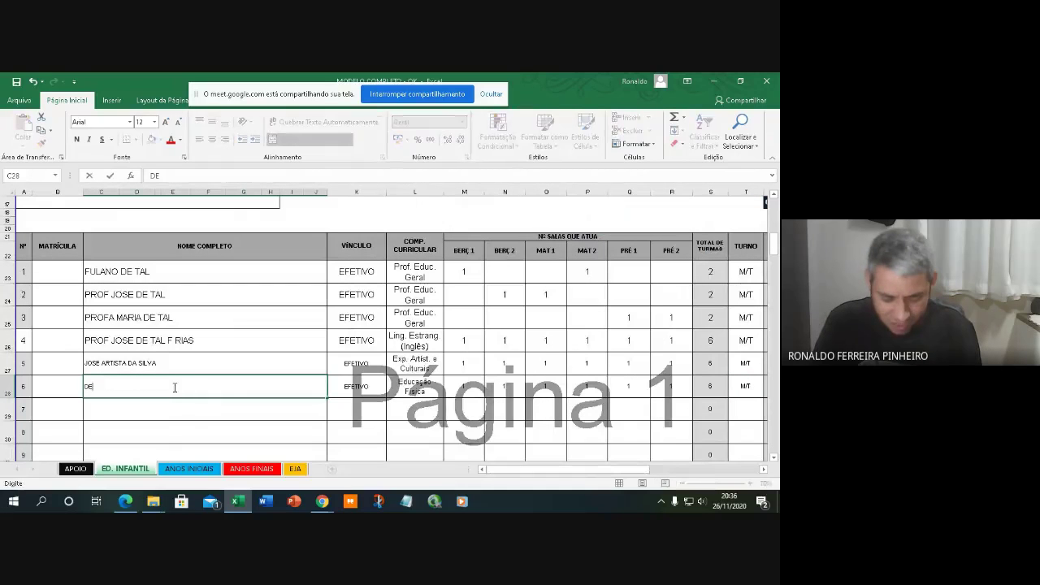
text(FICIT)
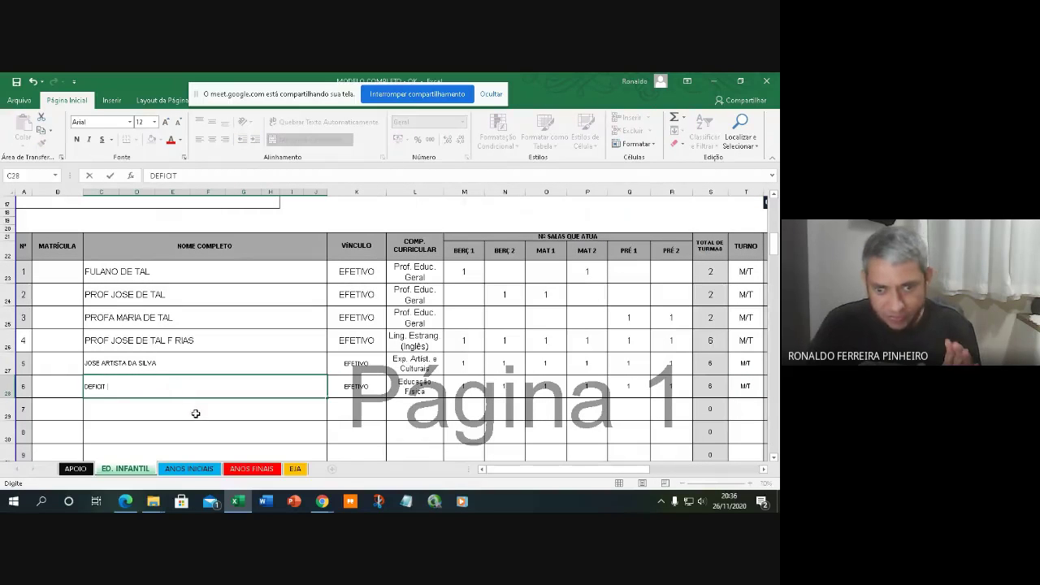
key(Tab)
key(Delete)
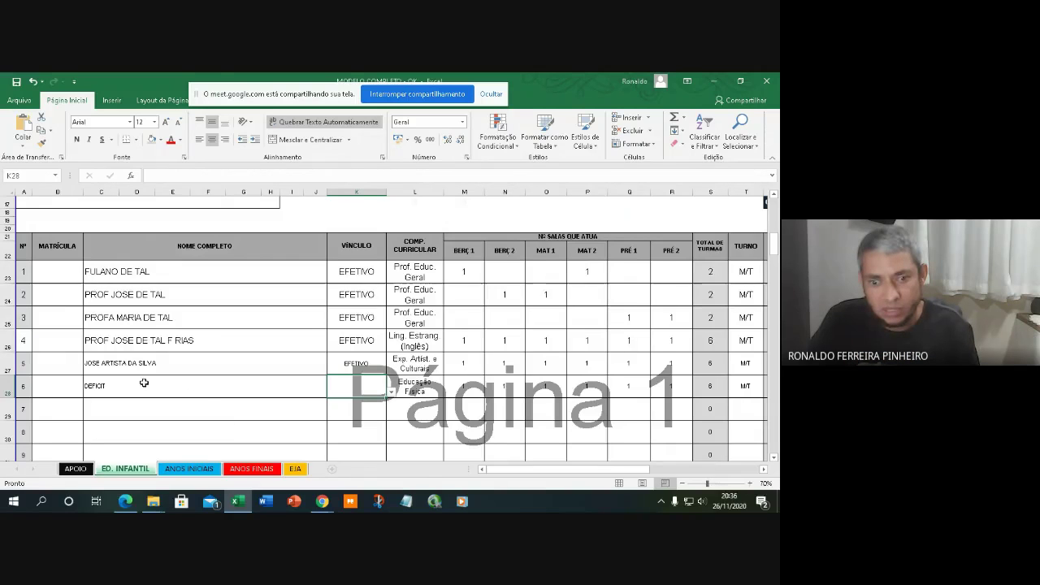
click(112, 387)
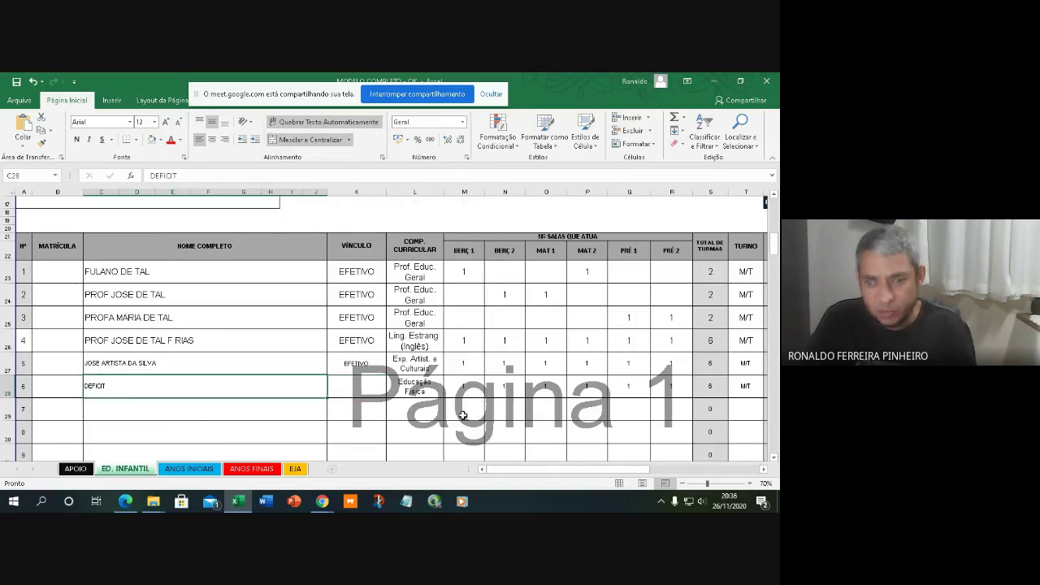
Review the early-childhood hours summary and open the ANOS INICIAIS sheet at its class summary table.
drag(544, 475, 617, 476)
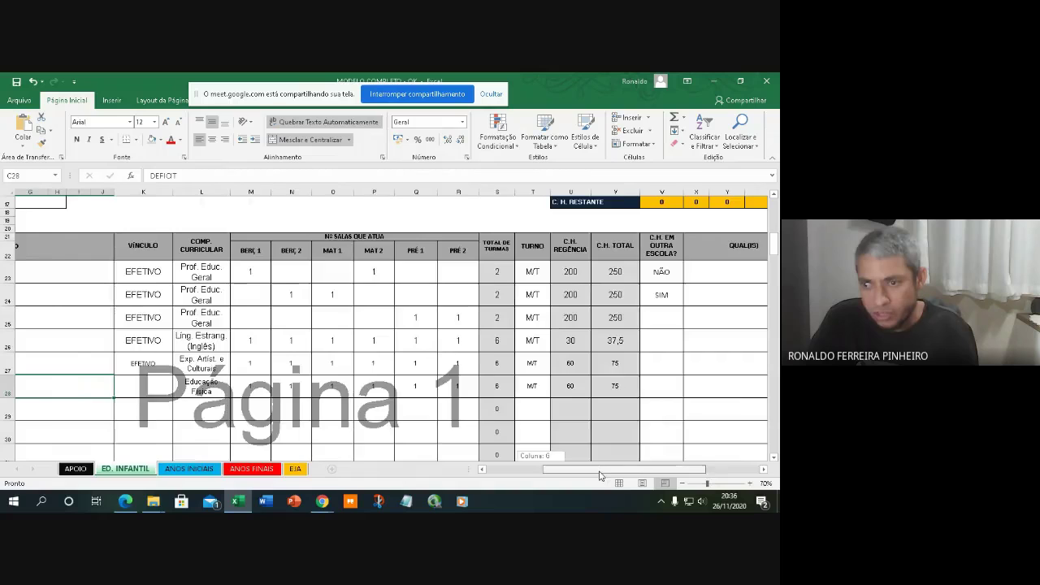
scroll(650, 324, up, 3)
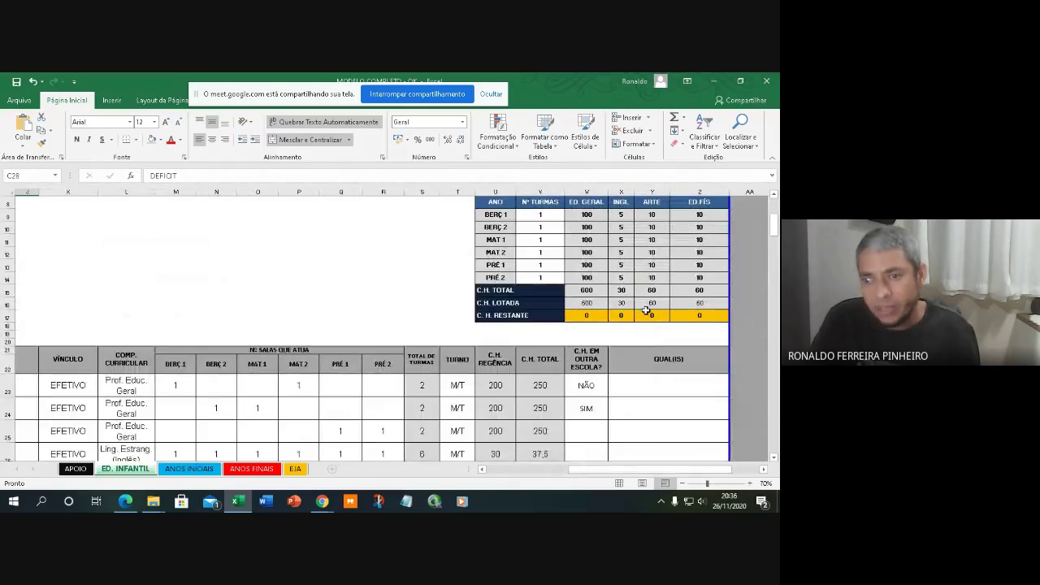
drag(653, 470, 530, 469)
scroll(601, 432, down, 4)
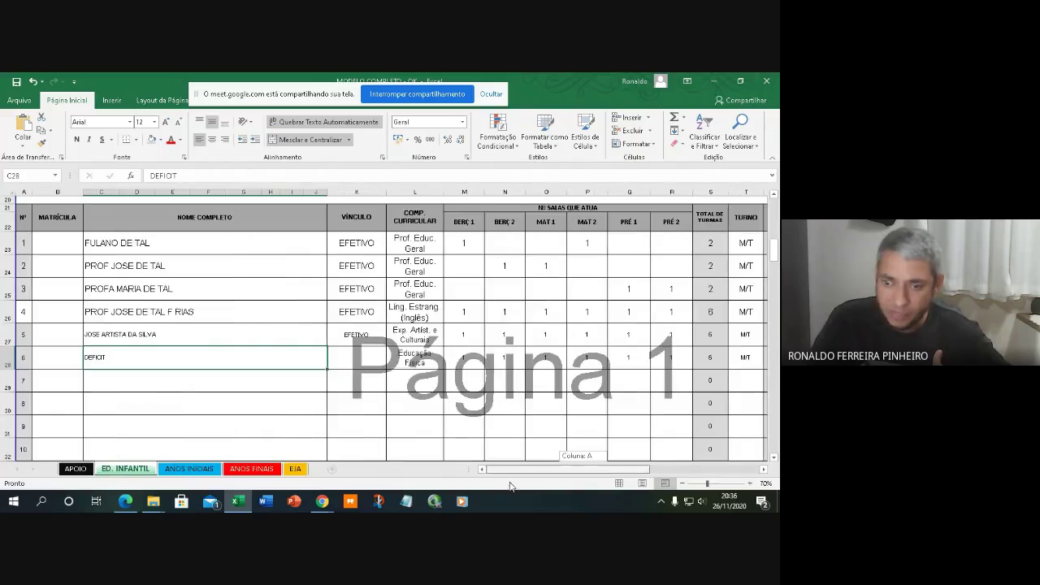
click(190, 468)
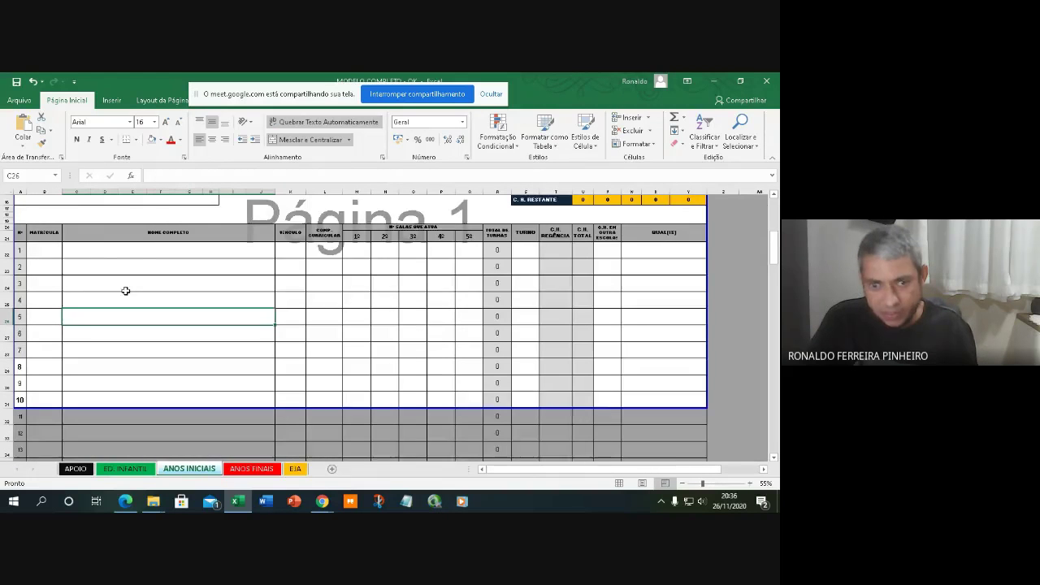
scroll(123, 290, up, 2)
scroll(449, 329, up, 3)
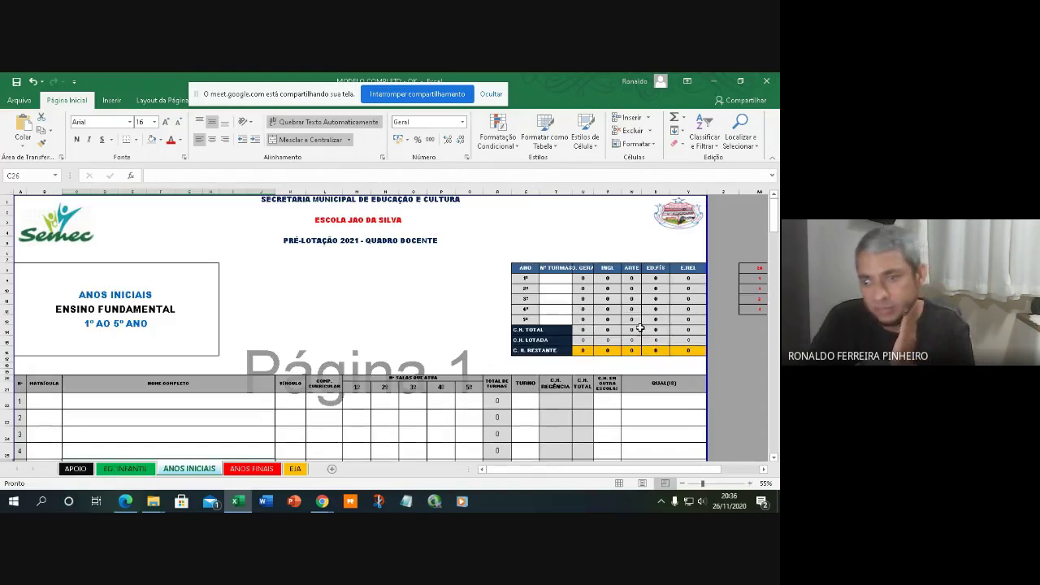
Set the number of classes to 1 for each grade from 1º to 5º in the summary table.
click(552, 282)
text(1)
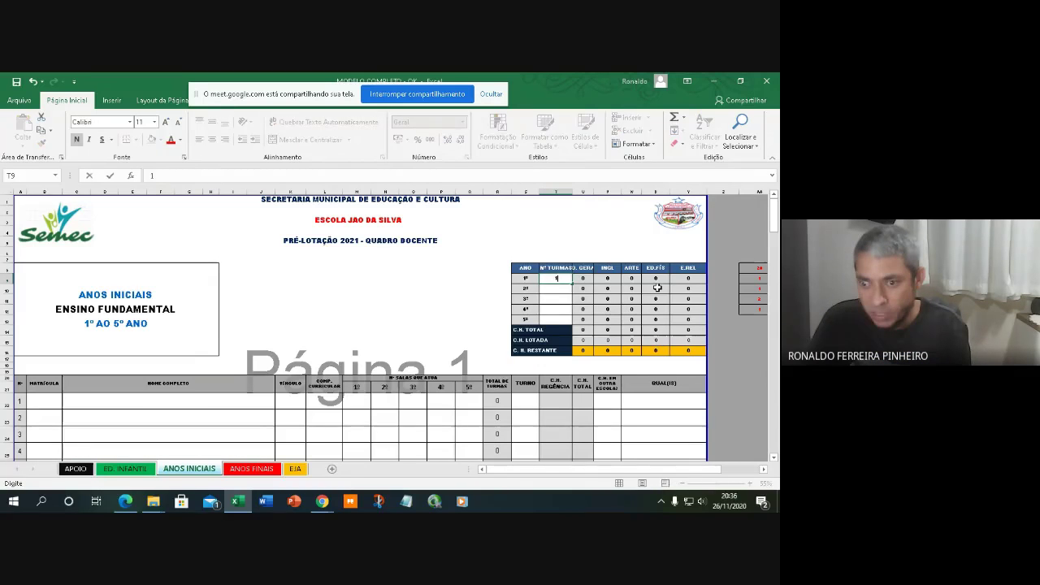
key(Return)
text(1)
key(Return)
text(1)
key(Return)
text(1)
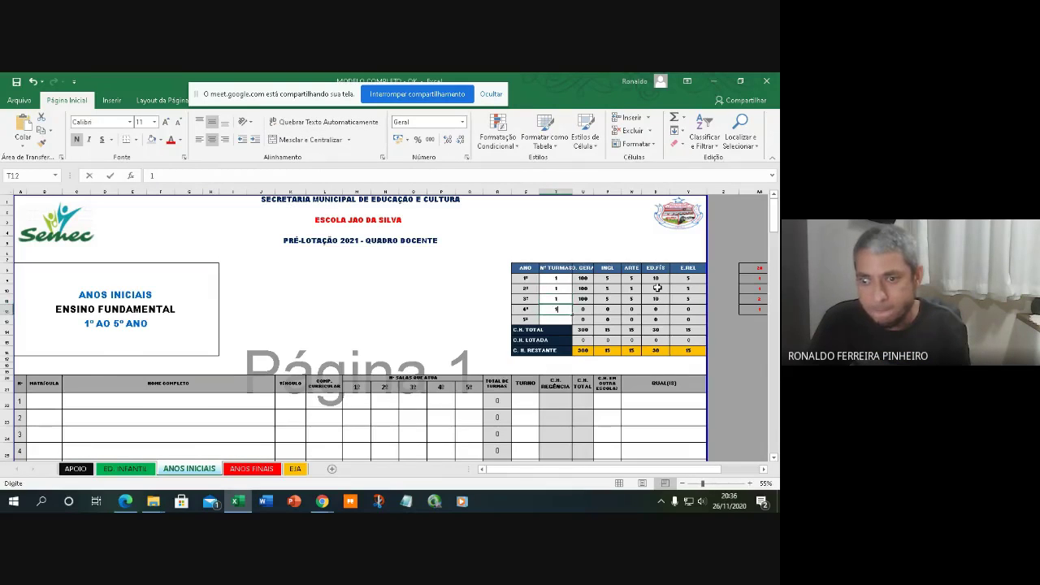
key(Return)
text(1)
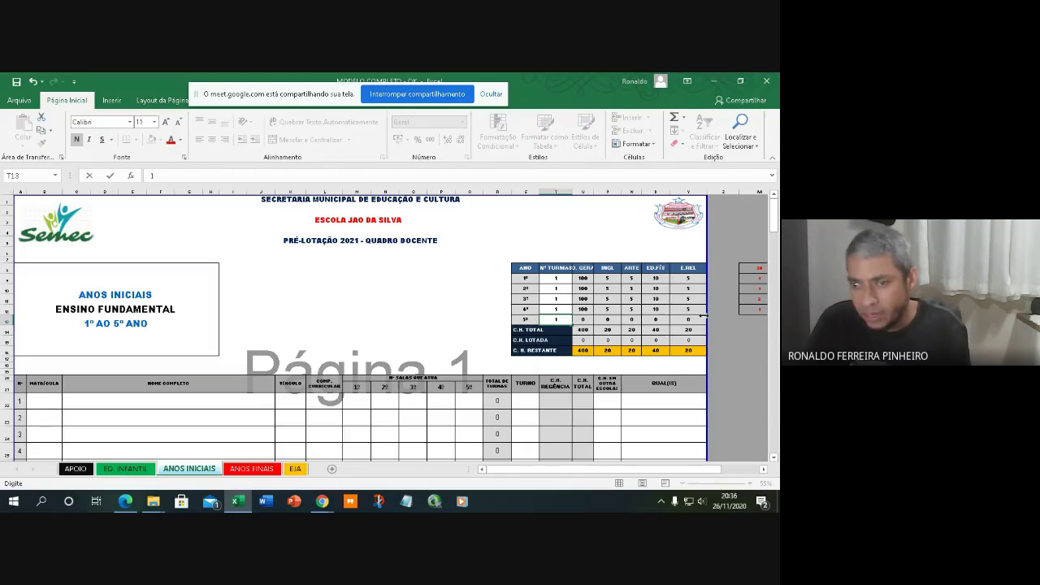
click(449, 299)
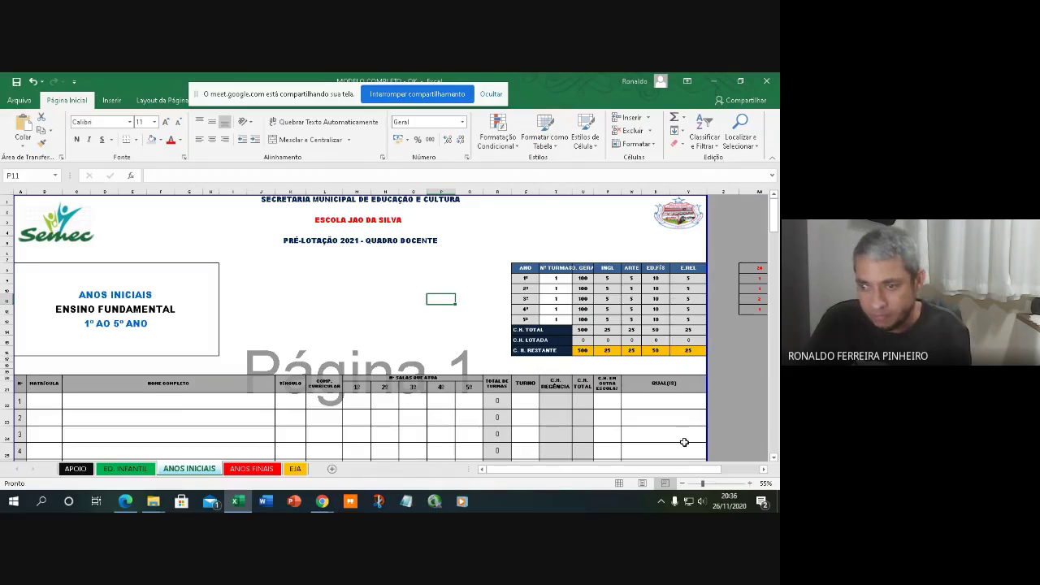
Enter the first teacher's full name in row 1 of the ANOS INICIAIS teacher list.
click(138, 402)
text(JOSE )
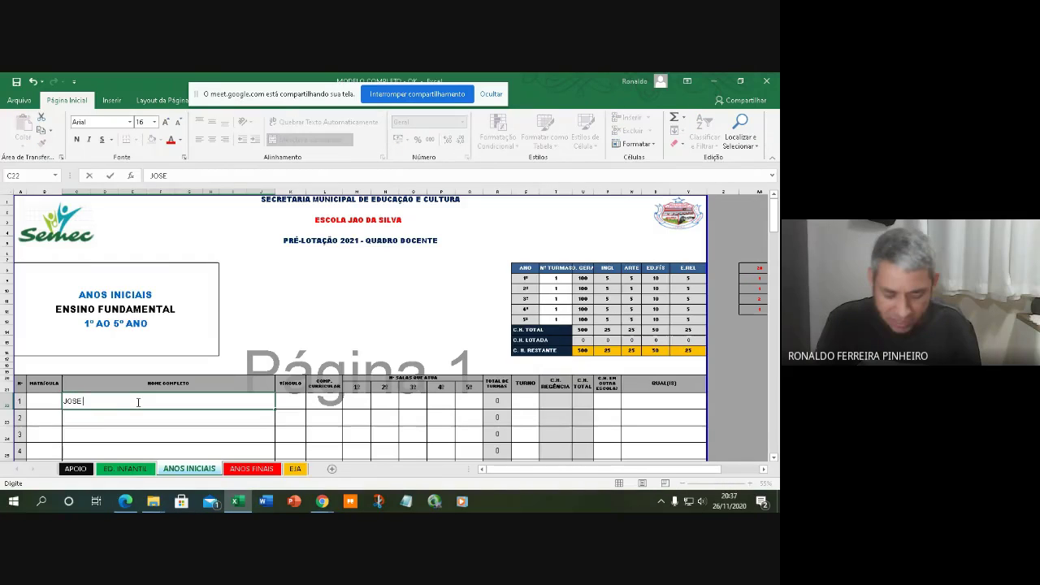
text(DE BARROS)
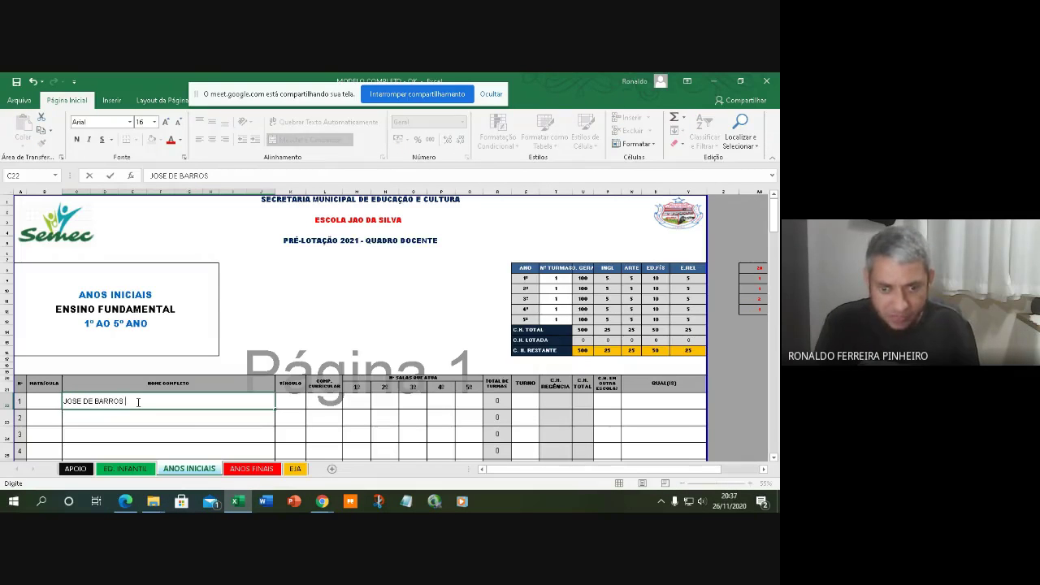
text( S)
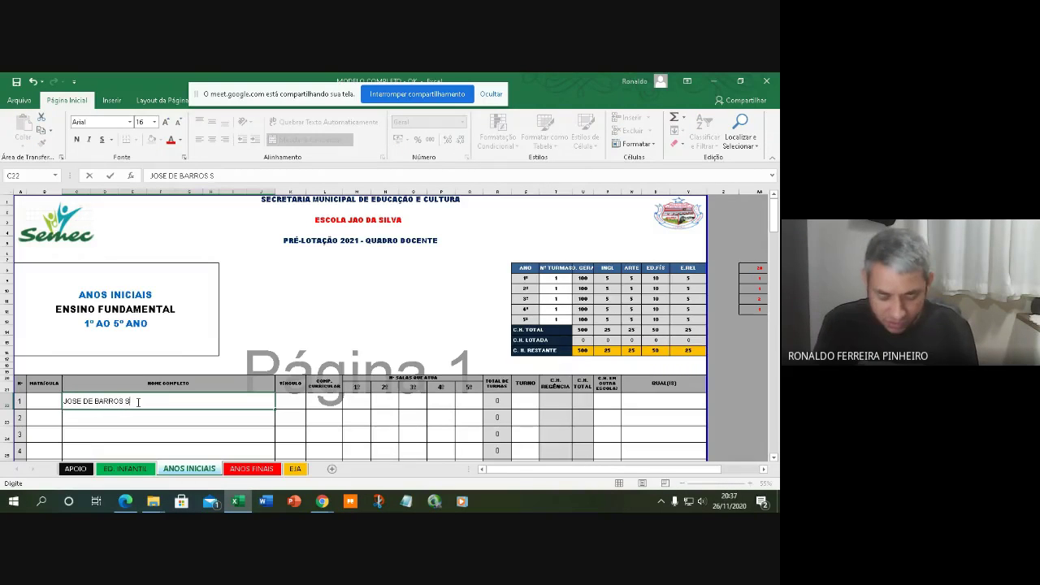
text(ILVEIRA)
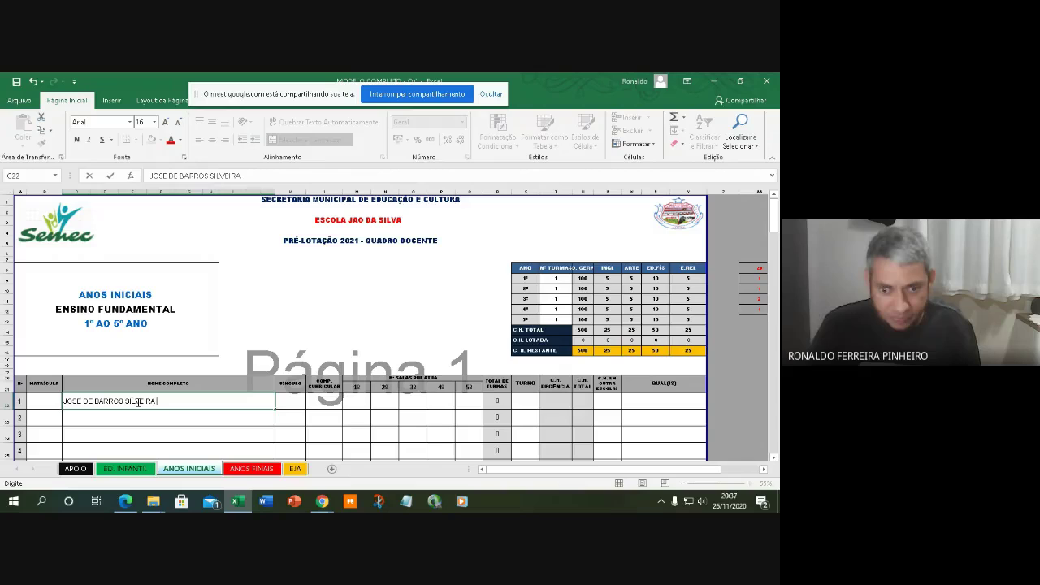
For teacher 1, set the employment bond to EFETIVO and the curricular component to the Professor(a) Educ. option.
click(292, 404)
click(312, 405)
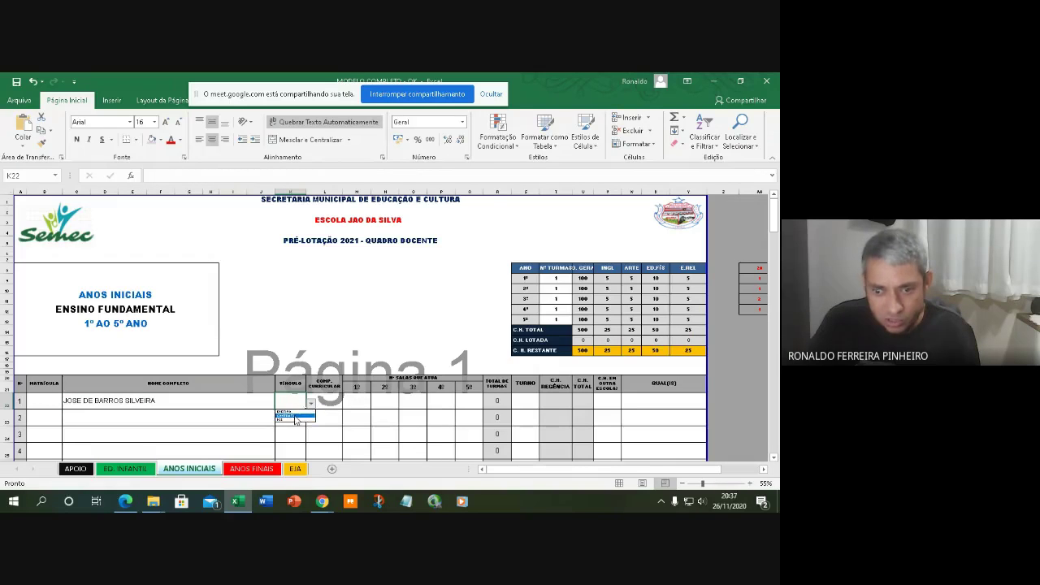
click(297, 415)
click(333, 403)
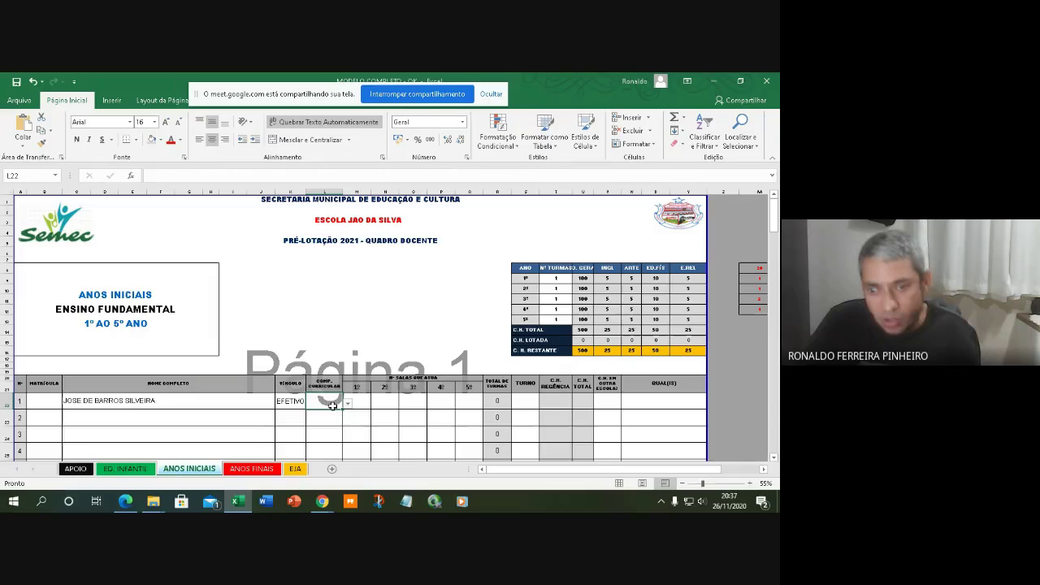
click(347, 404)
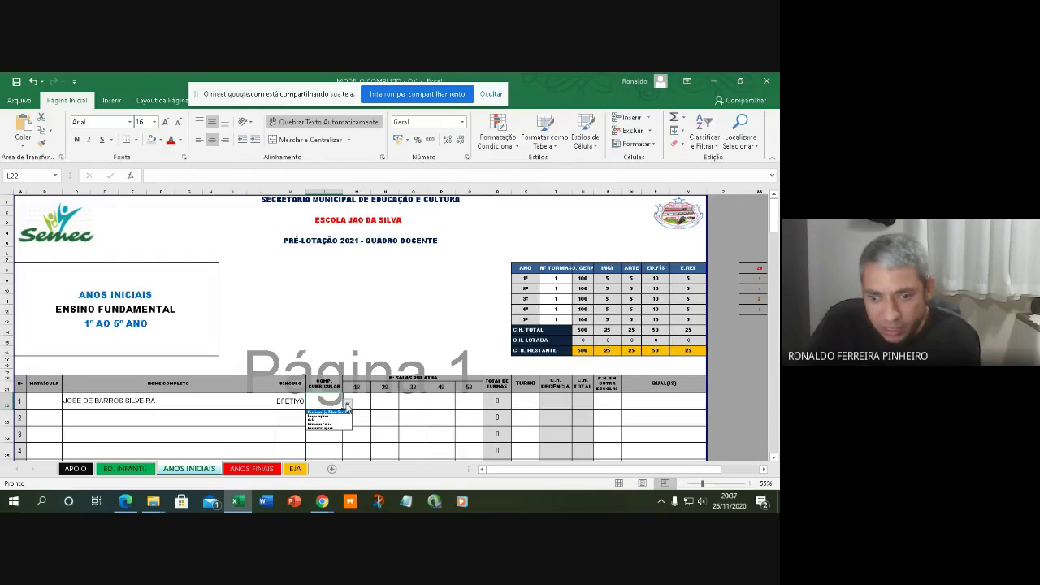
click(337, 412)
Assign teacher 1 one class in the 1º grade and one in the 2º grade.
click(358, 402)
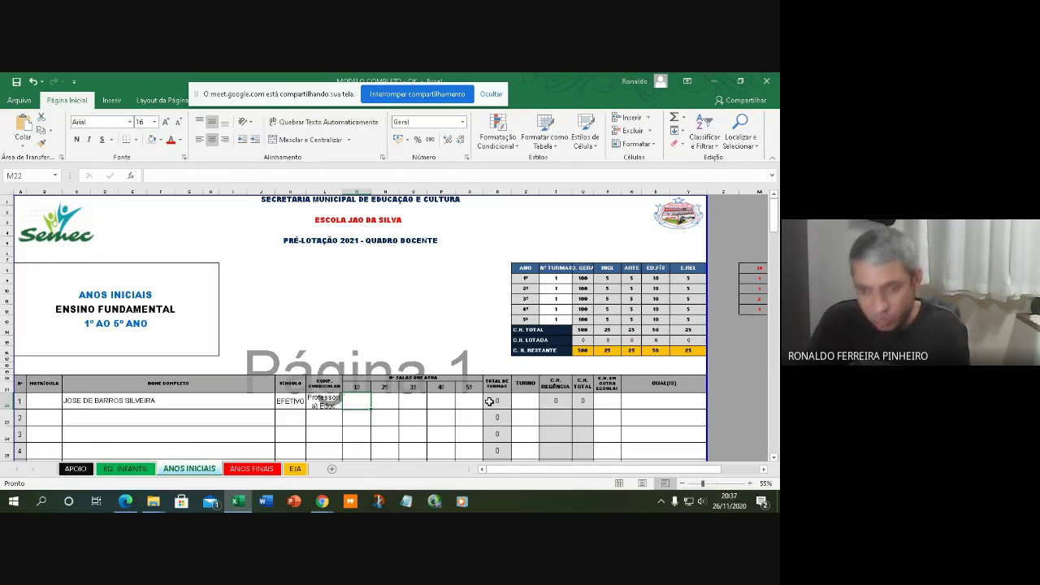
text(1)
key(Tab)
text(1)
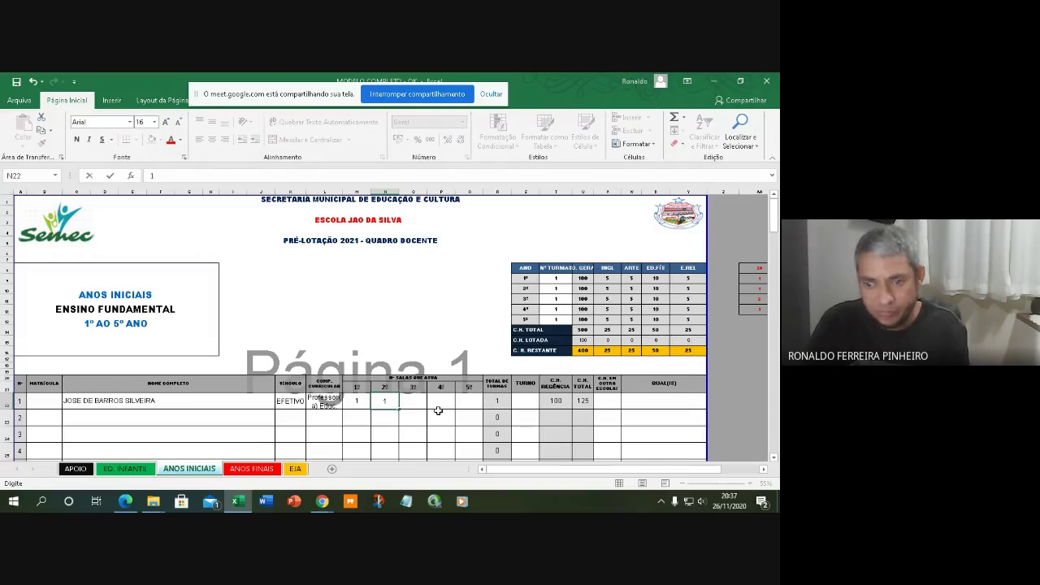
Enter XXX as the name of teacher 2 and set the employment bond to EFETIVO.
click(248, 419)
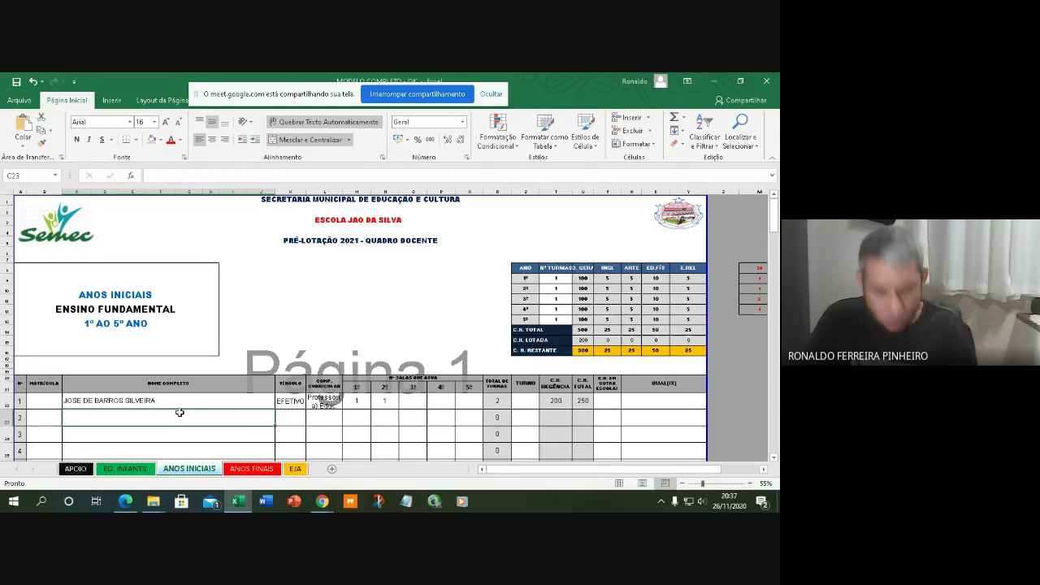
text(XXX)
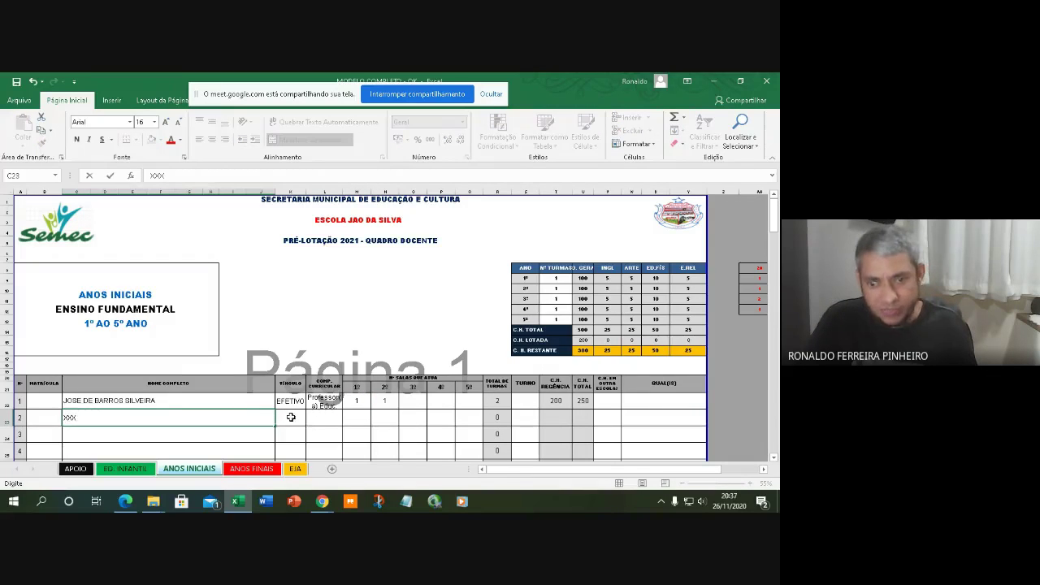
click(291, 417)
click(310, 419)
click(306, 428)
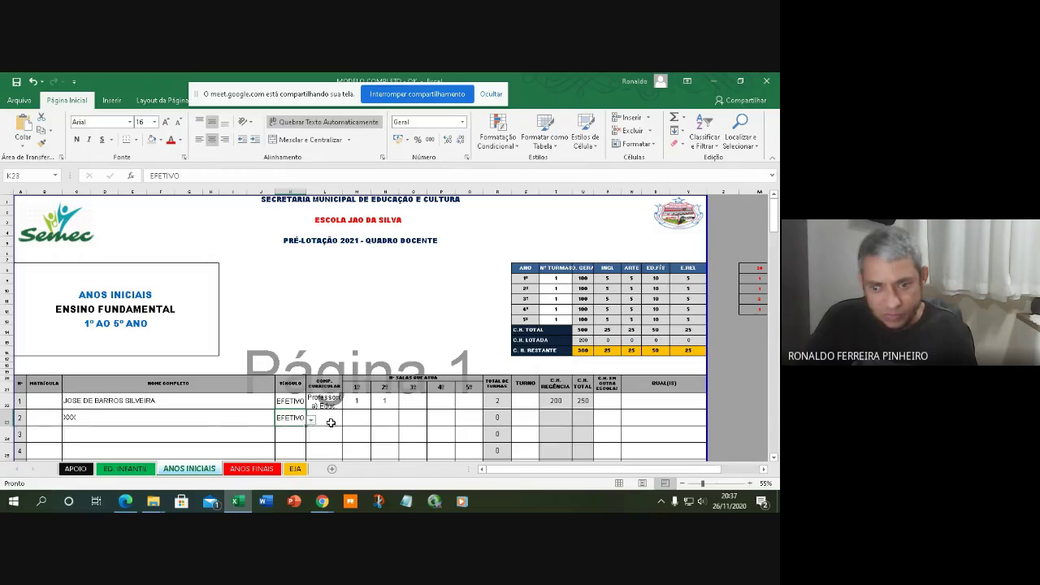
Set the curricular component of teacher 2 to the Professor(a) Educ. option.
click(328, 421)
click(346, 427)
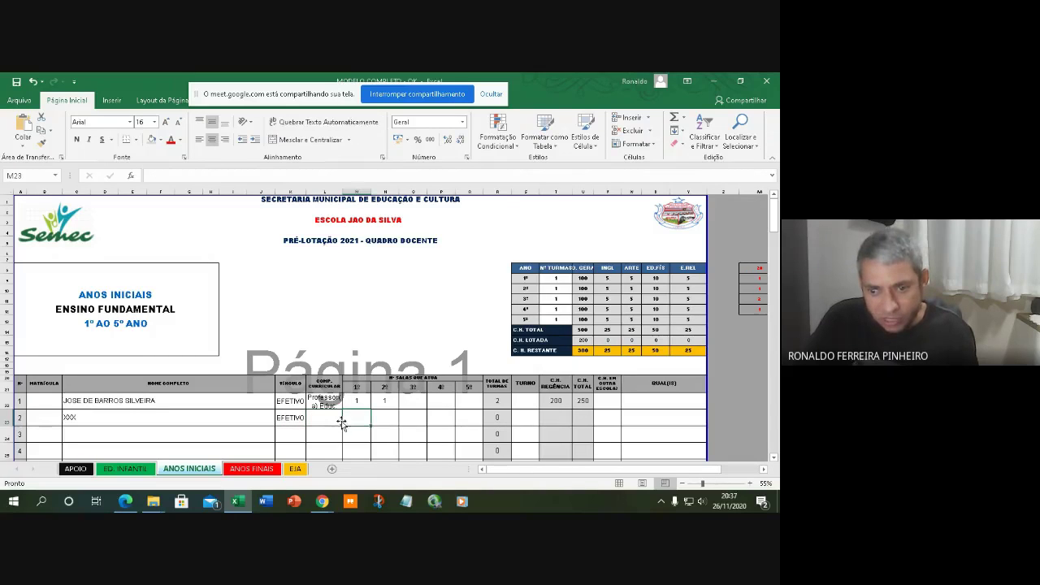
click(340, 421)
click(351, 422)
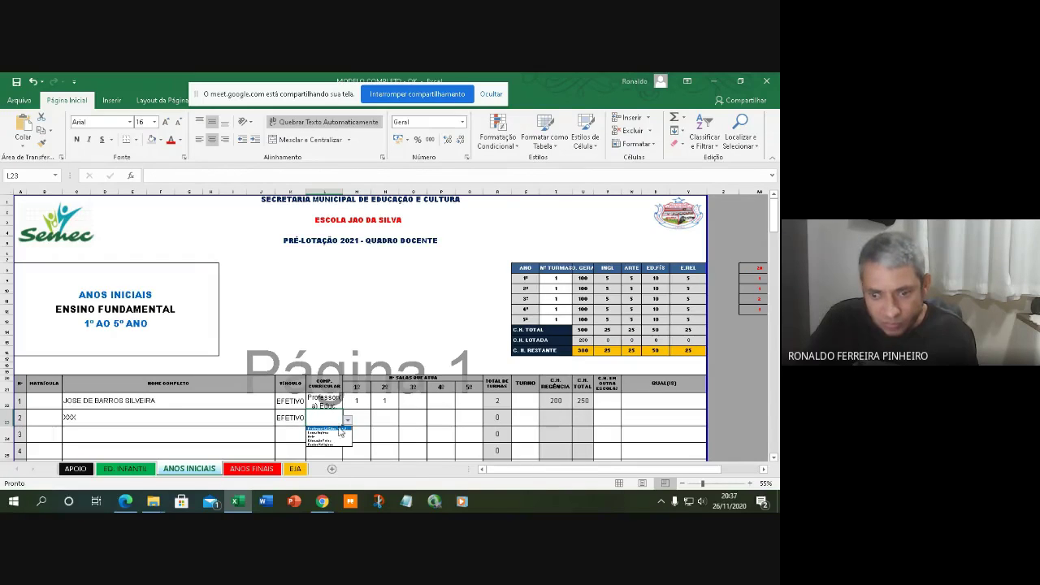
click(342, 432)
Assign teacher 2 one class in the 3º grade and one in the 4º grade.
click(408, 416)
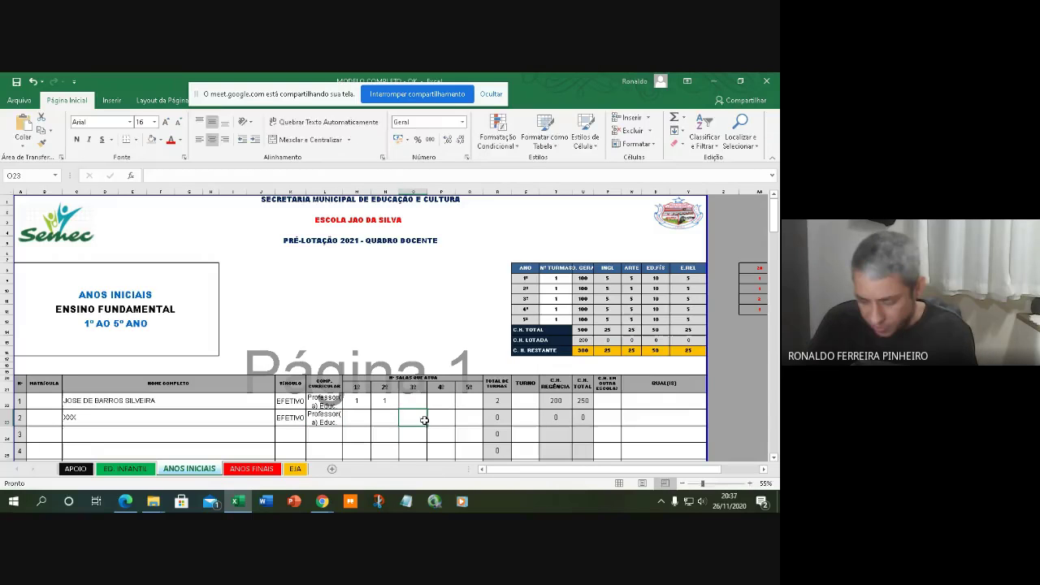
text(1)
key(Right)
text(1)
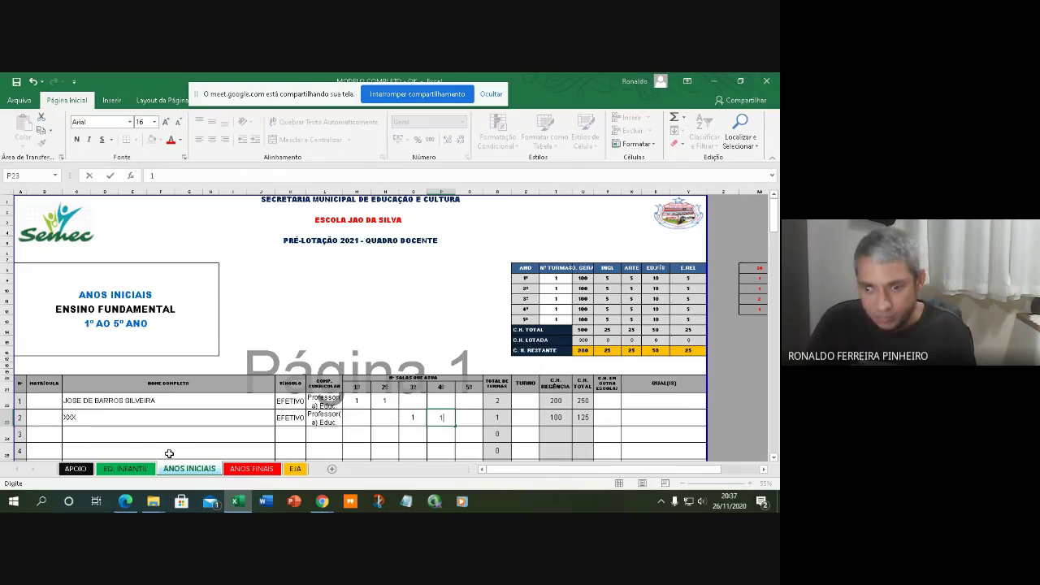
Assign one class in the 5º grade to row 3 of the teacher list.
click(135, 439)
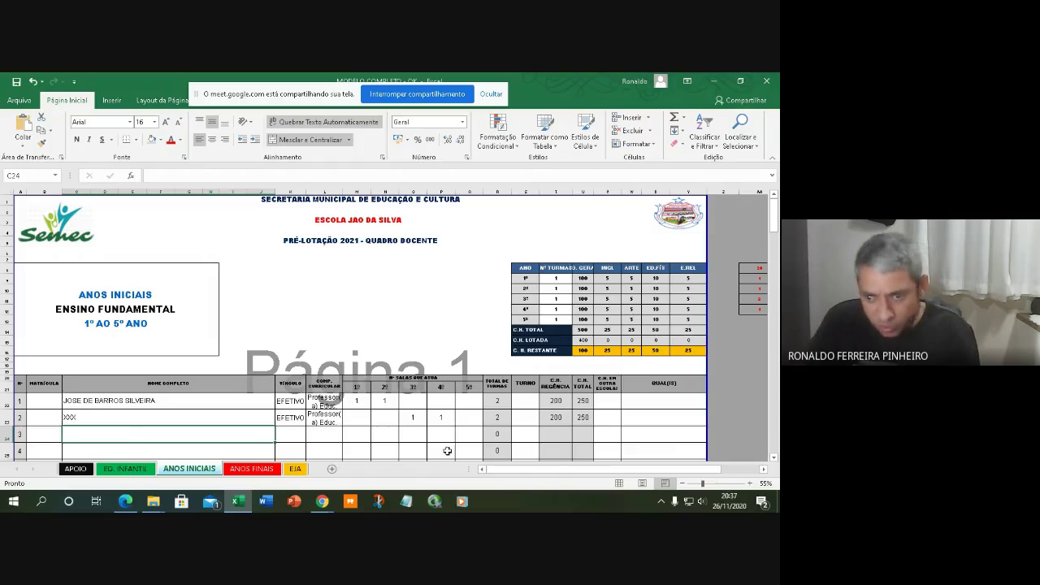
click(469, 433)
text(1)
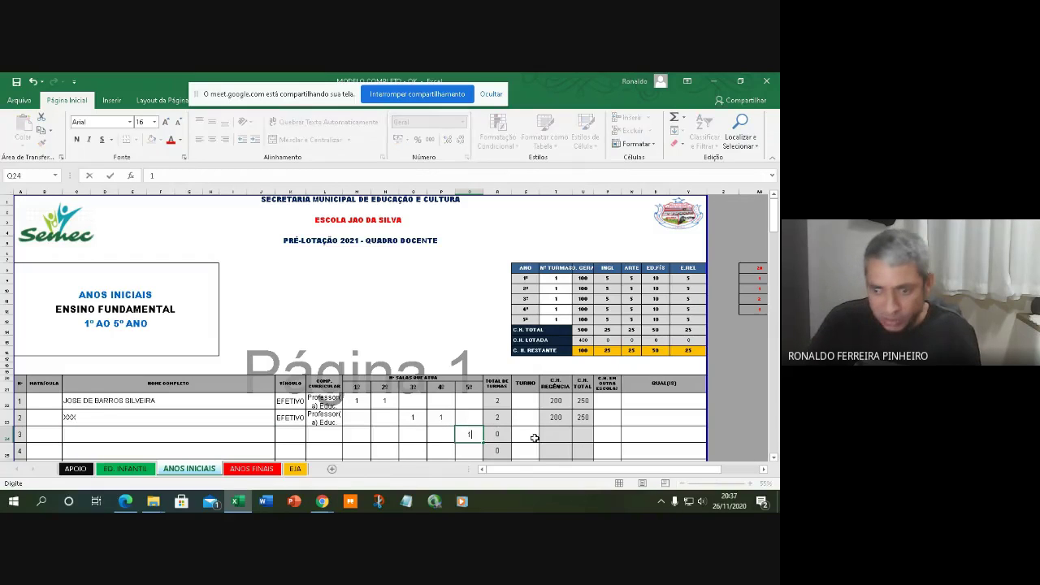
click(329, 435)
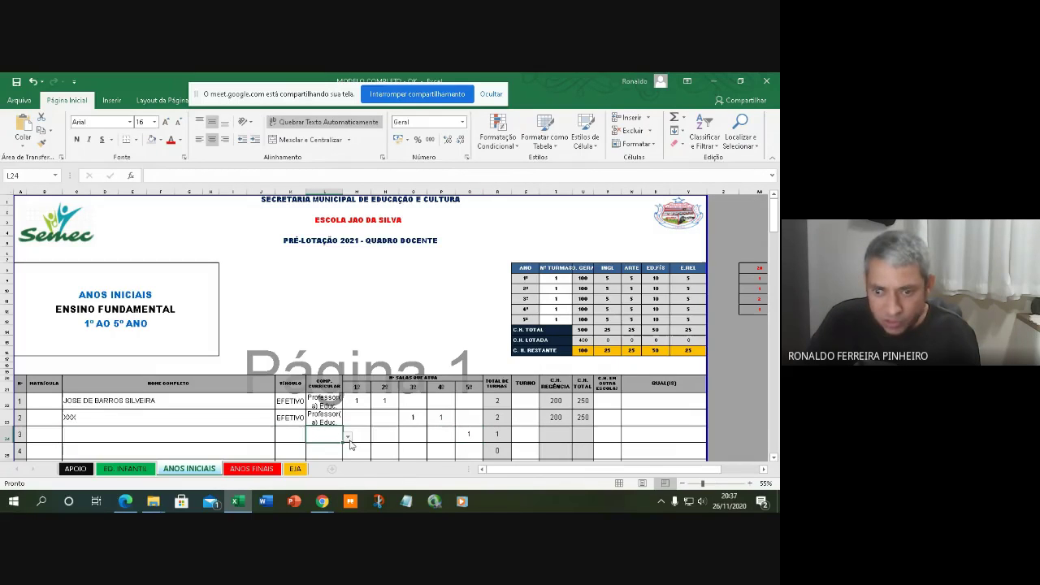
Set the curricular component of row 3 to the Professor(a) Educ. option and enter DÉFICIT as its name.
click(348, 436)
click(325, 448)
click(215, 437)
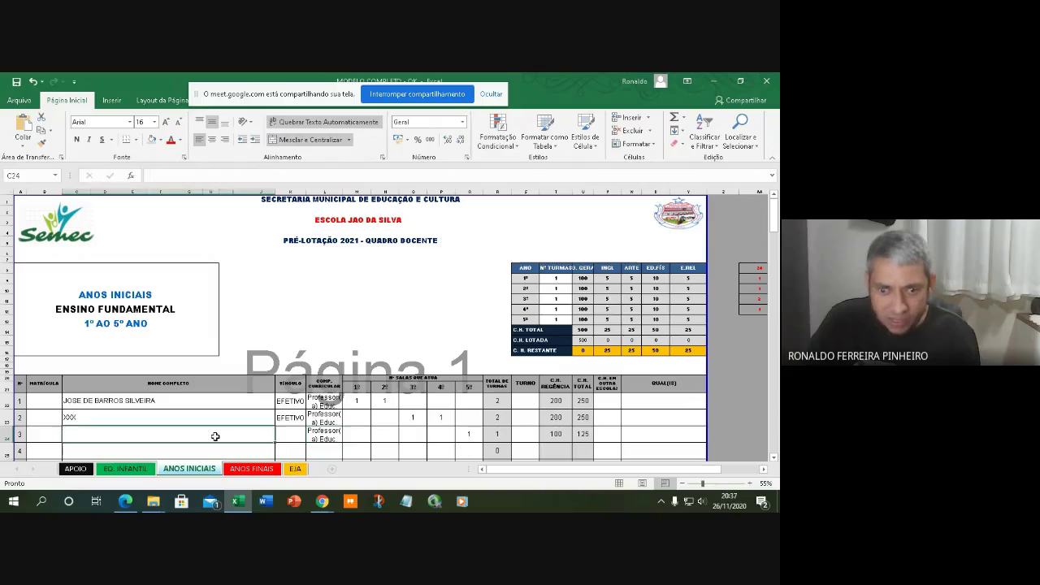
text(DÉFICIT)
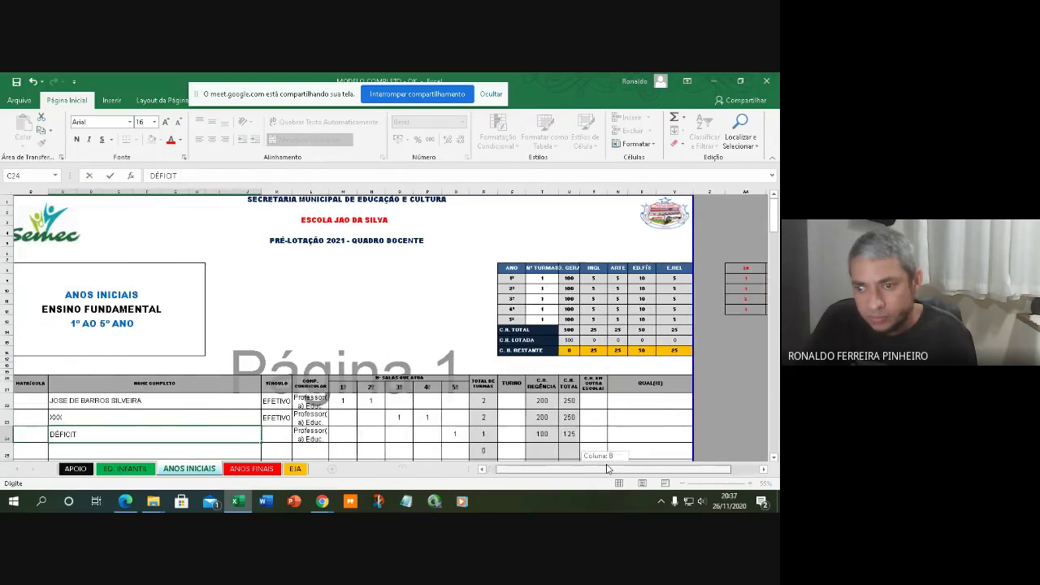
Enter PRFO XX as the name in row 4 and set its curricular component to Língua Inglesa.
scroll(341, 439, down, 1)
click(117, 389)
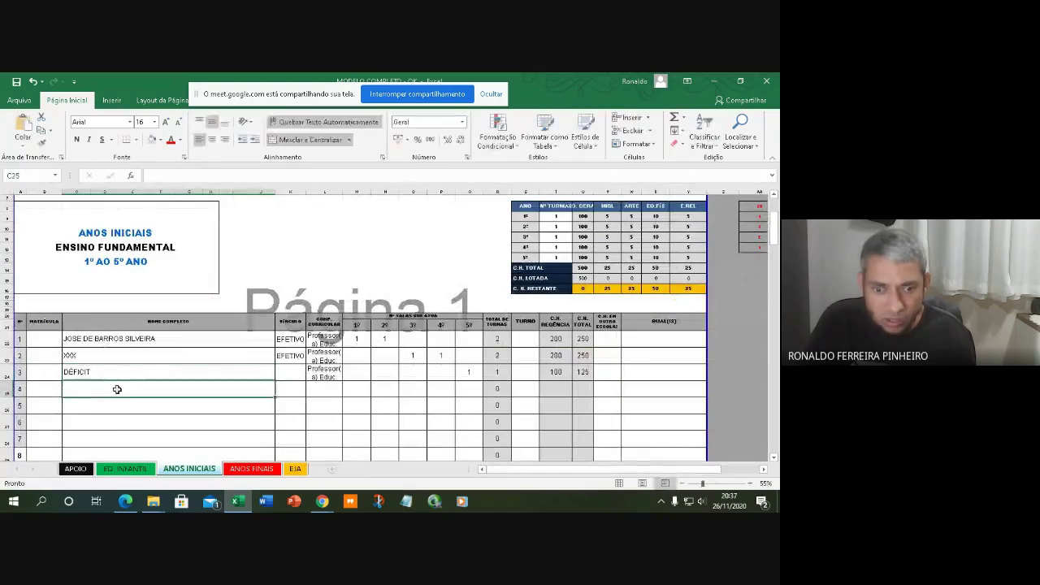
text(P)
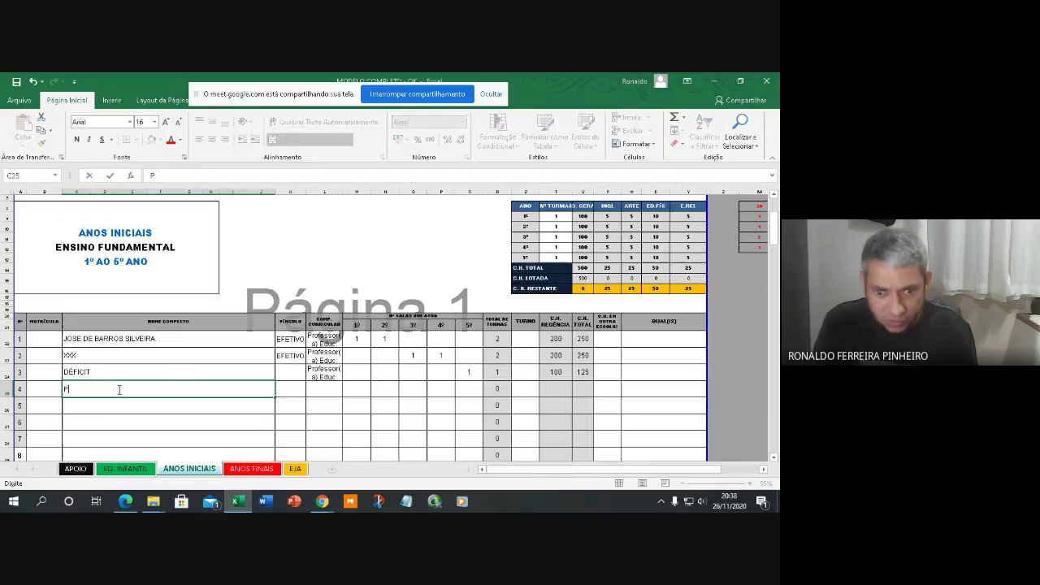
text(RFO )
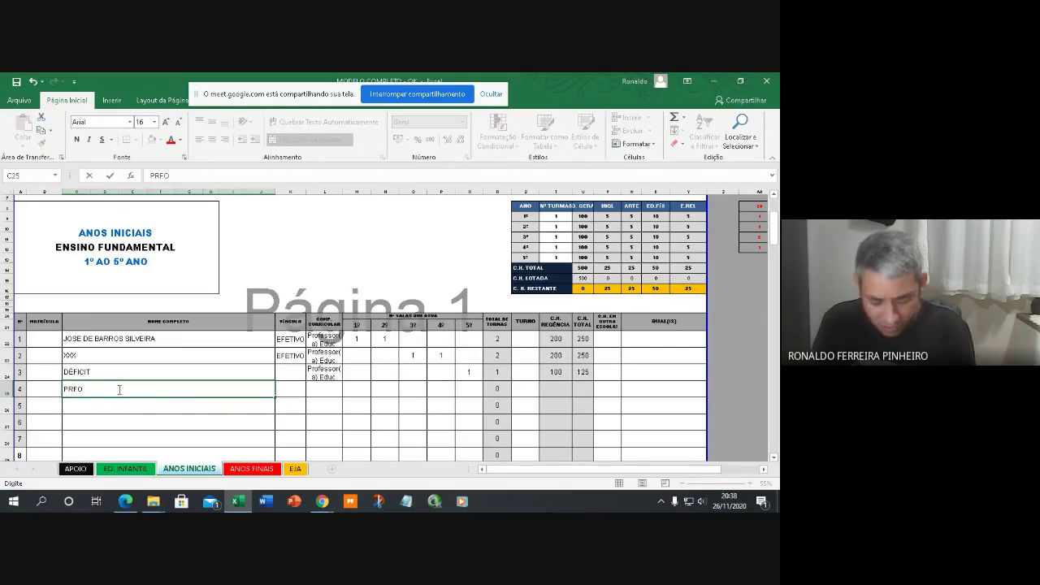
text(XX)
click(322, 389)
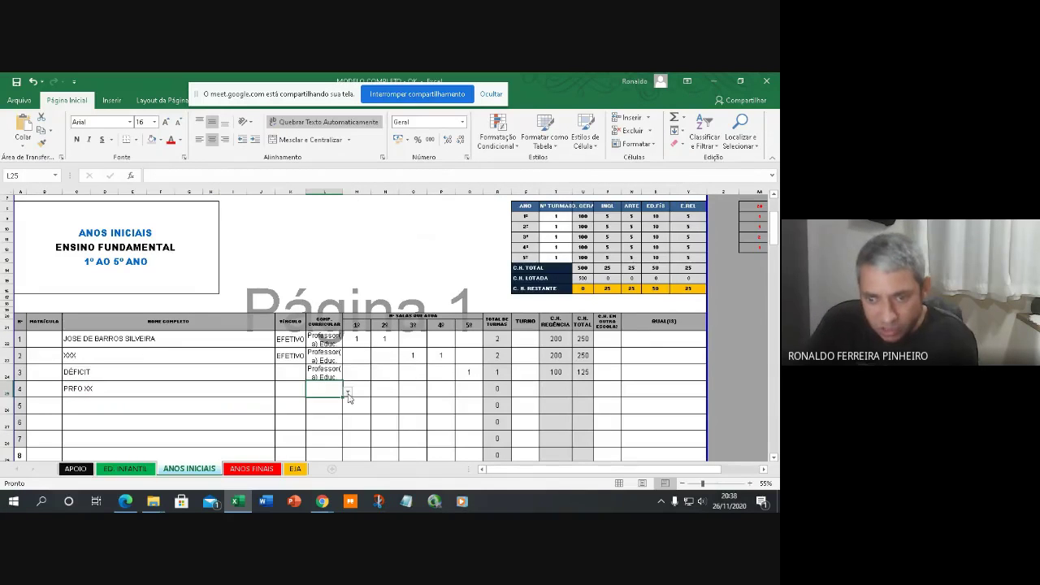
click(347, 392)
click(337, 404)
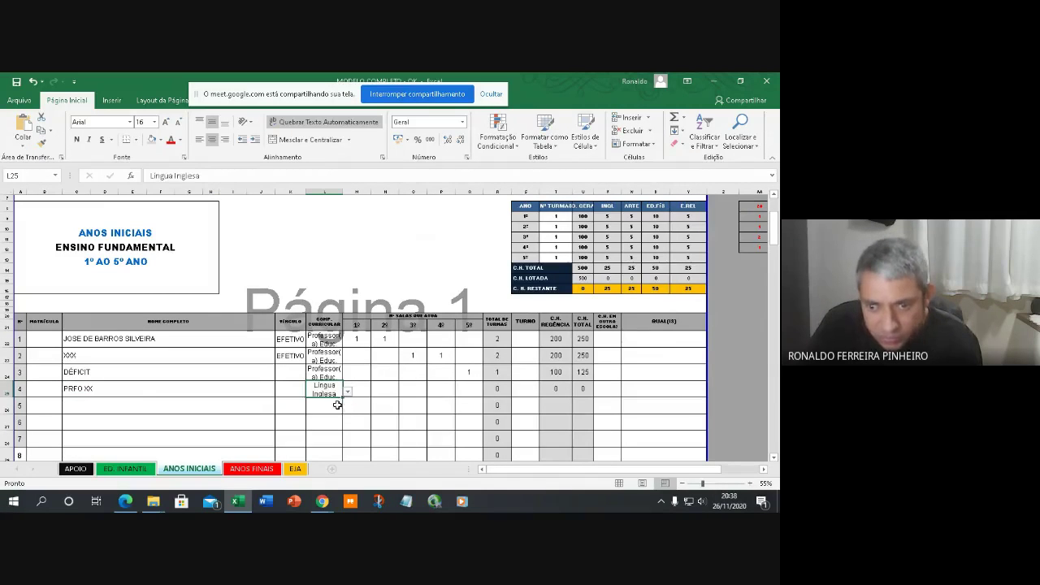
Assign the Língua Inglesa teacher in row 4 one class in each grade from 1º to 5º.
click(363, 391)
text(1)
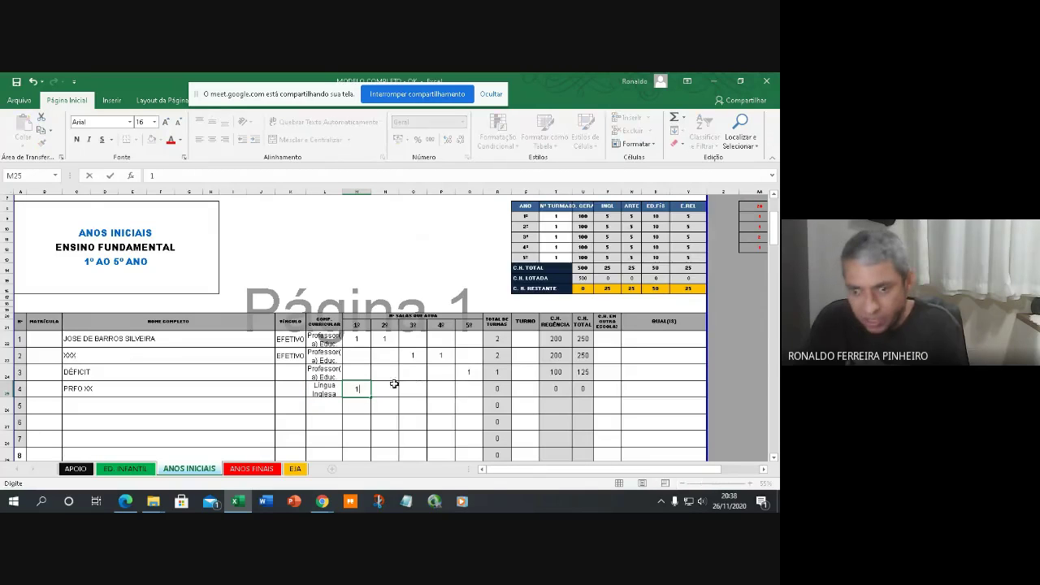
click(386, 388)
text(1)
click(406, 395)
text(1)
click(443, 394)
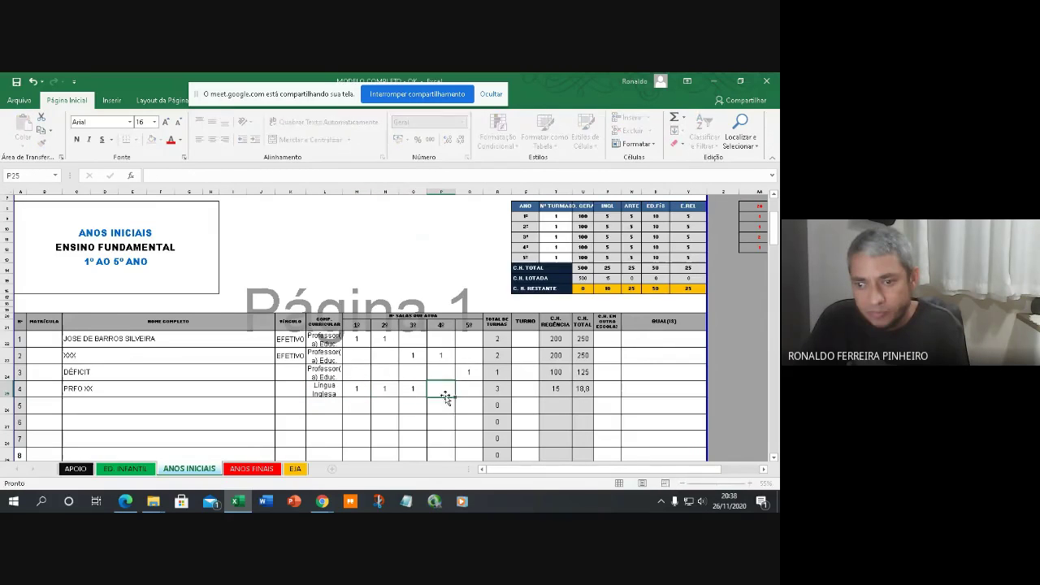
text(1)
click(468, 393)
text(1)
Set the employment bond of the Língua Inglesa teacher in row 4 to EFETIVO.
click(294, 391)
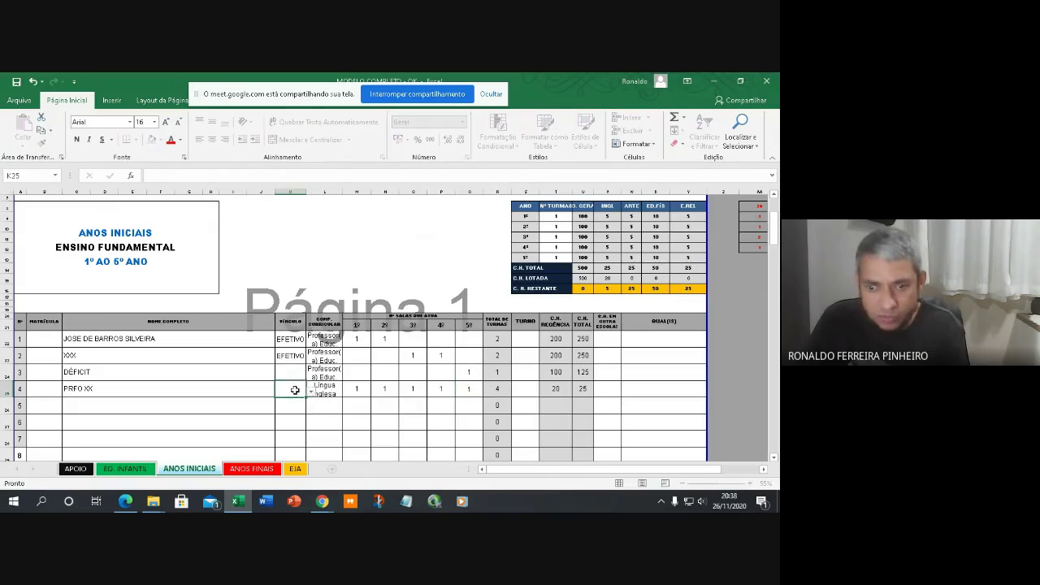
click(310, 391)
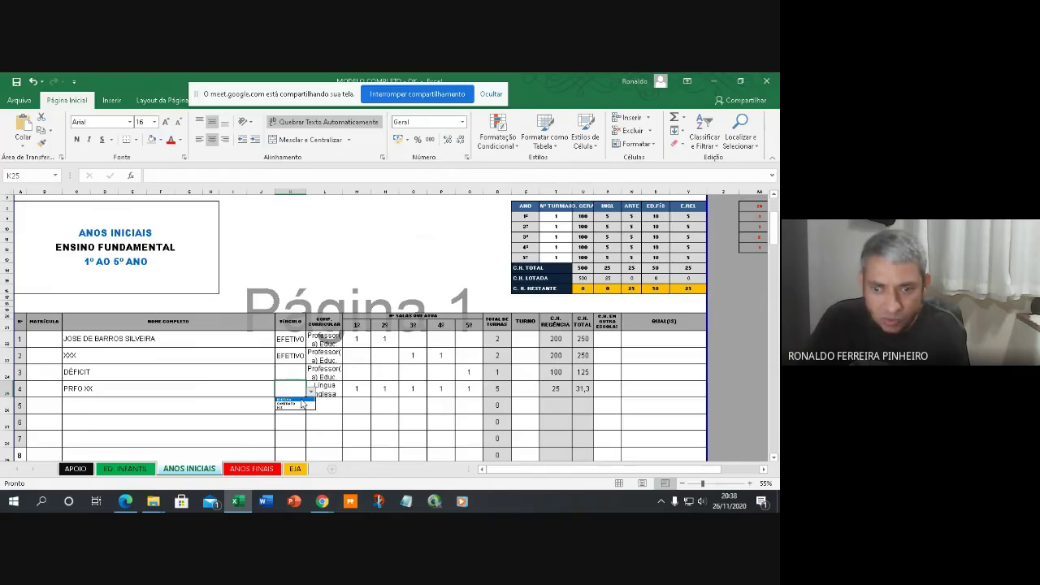
click(294, 399)
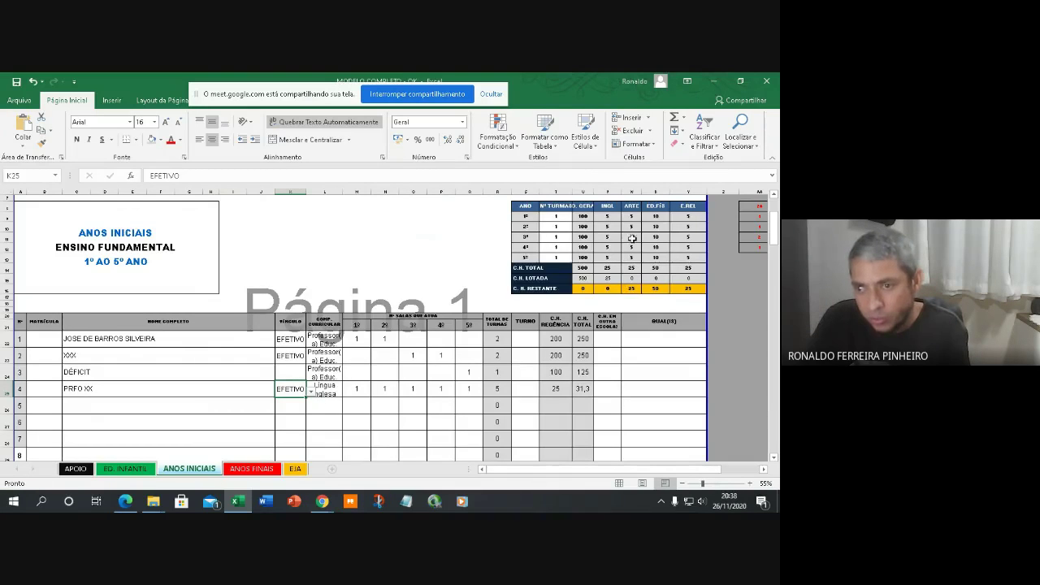
Set the curricular component of row 5 in the teacher list to Arte.
click(329, 409)
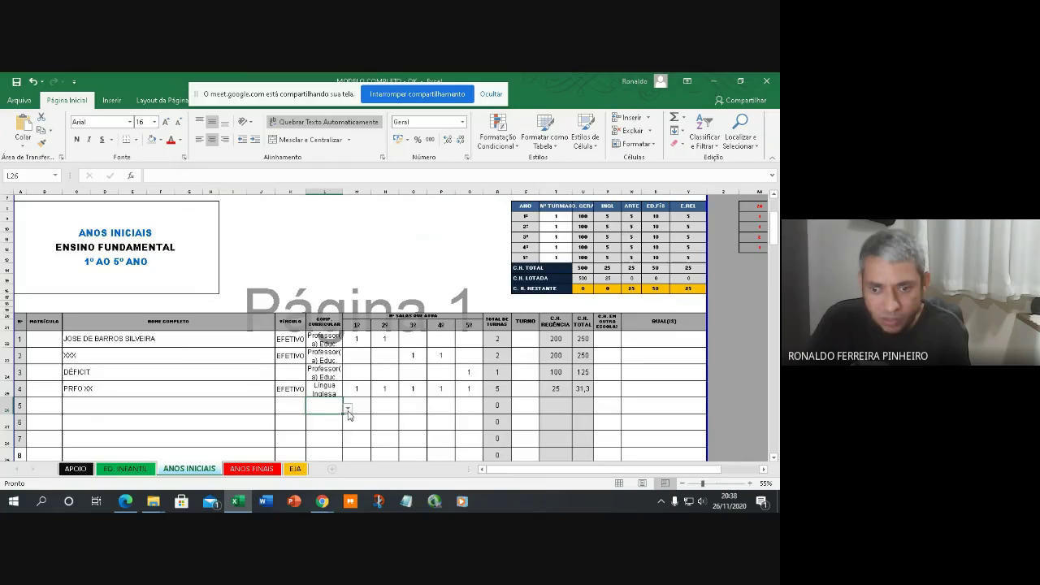
click(347, 408)
click(341, 426)
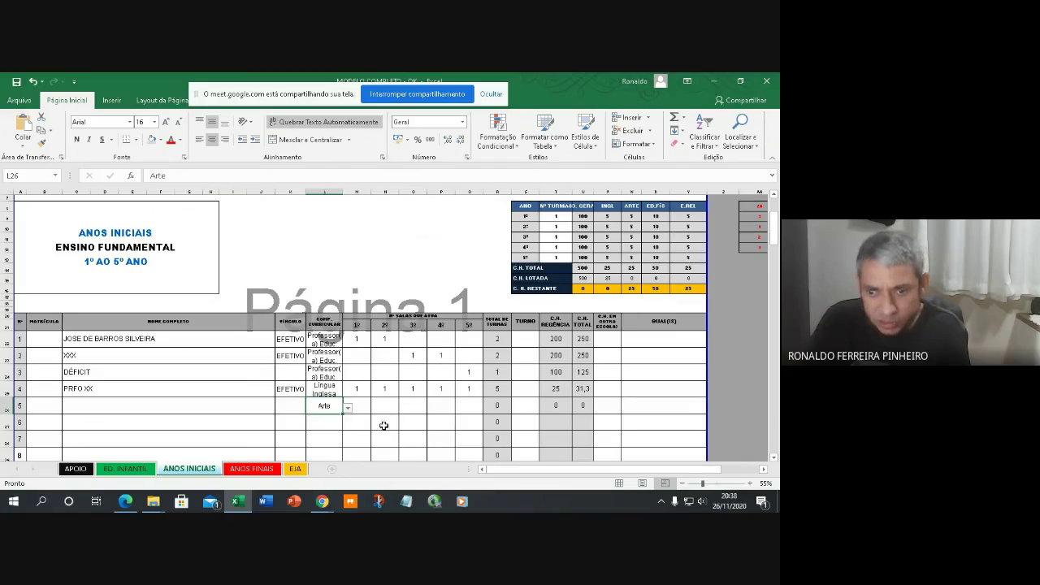
Assign the Arte row one class in each grade from 1º to 5º.
click(361, 409)
text(1)
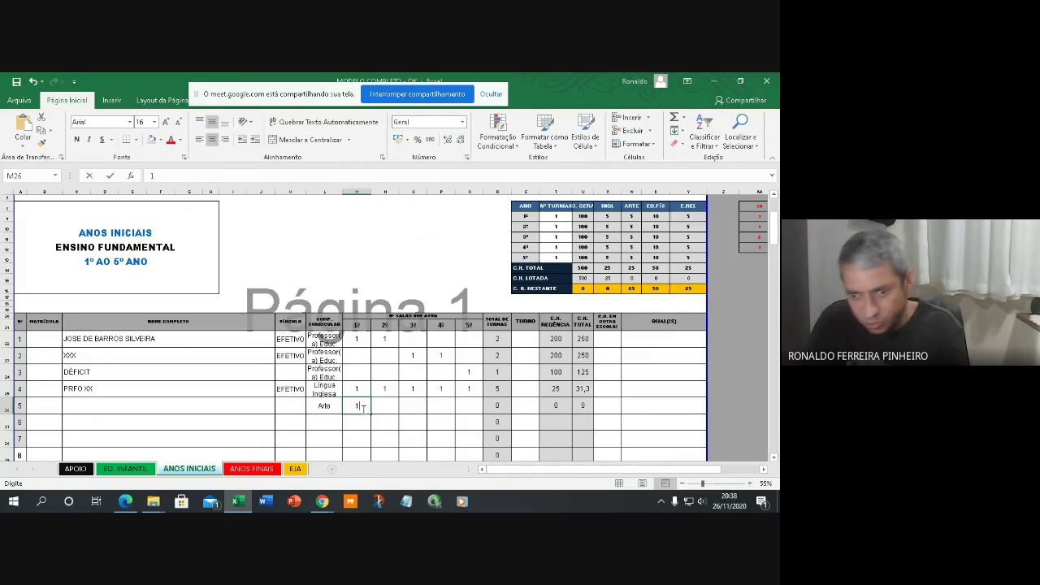
click(383, 406)
text(1)
click(411, 406)
text(1)
click(441, 406)
text(1)
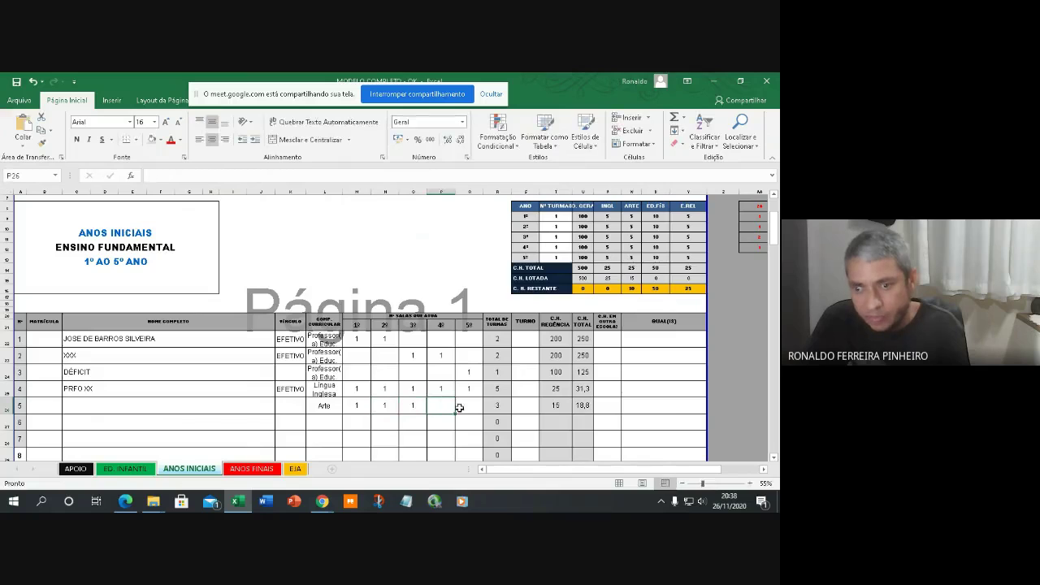
click(464, 406)
text(1)
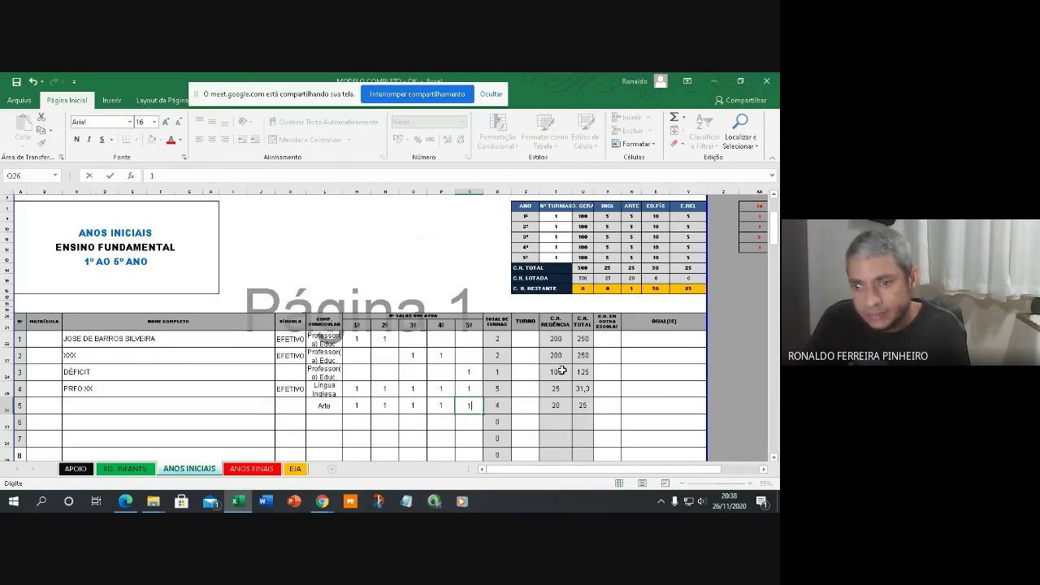
Set the curricular component of row 6 in the teacher list to Educação Física.
click(339, 451)
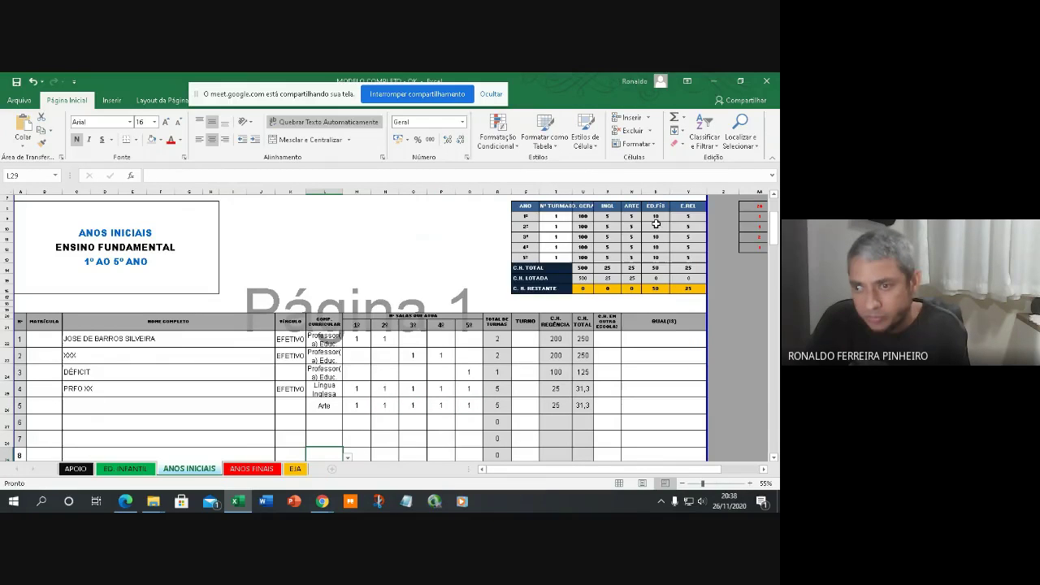
click(318, 423)
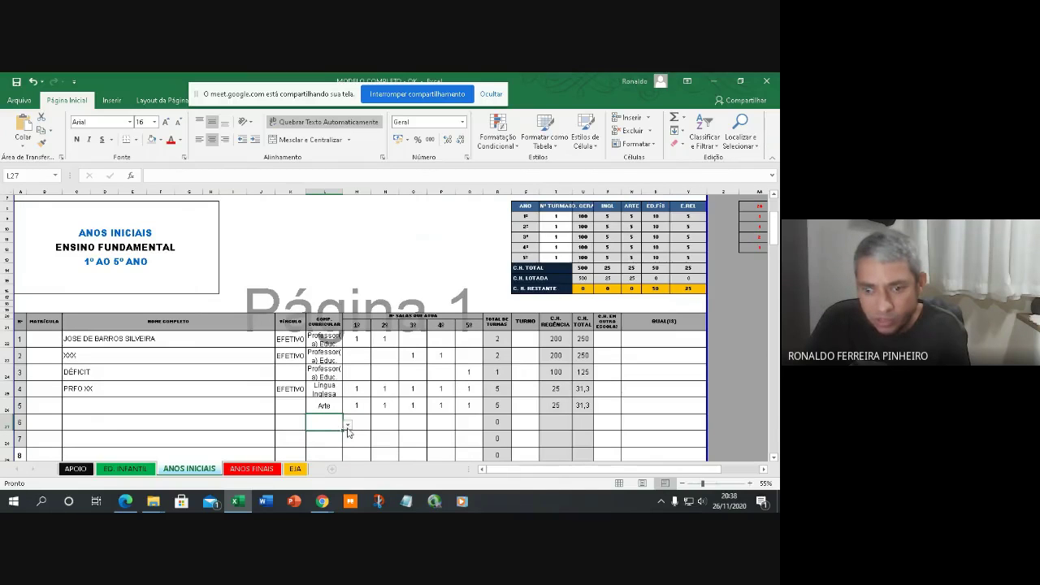
click(347, 425)
click(345, 446)
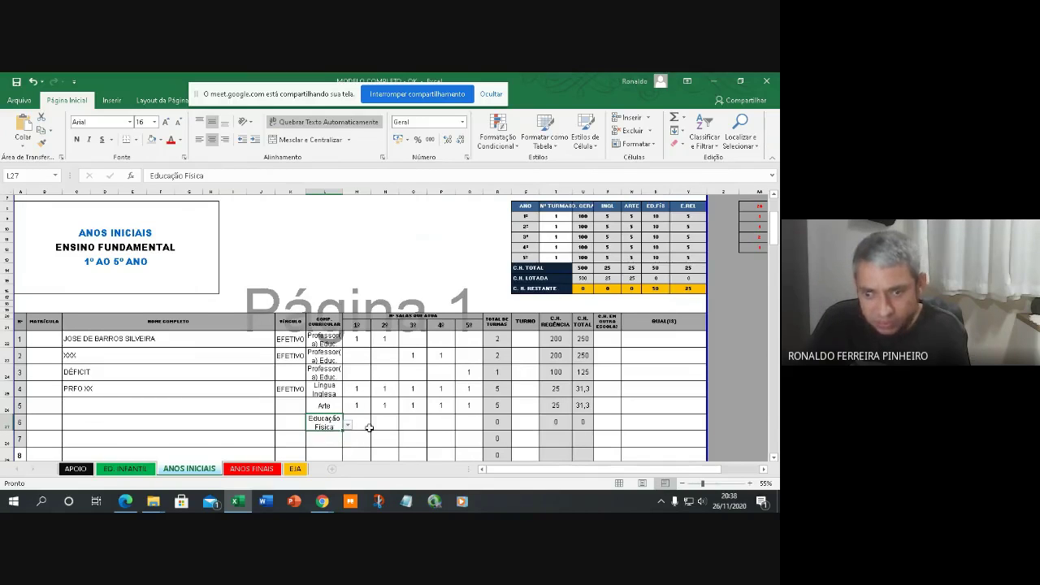
Assign the Educação Física teacher in row 6 one class in each grade from 1º to 4º.
click(368, 420)
text(1)
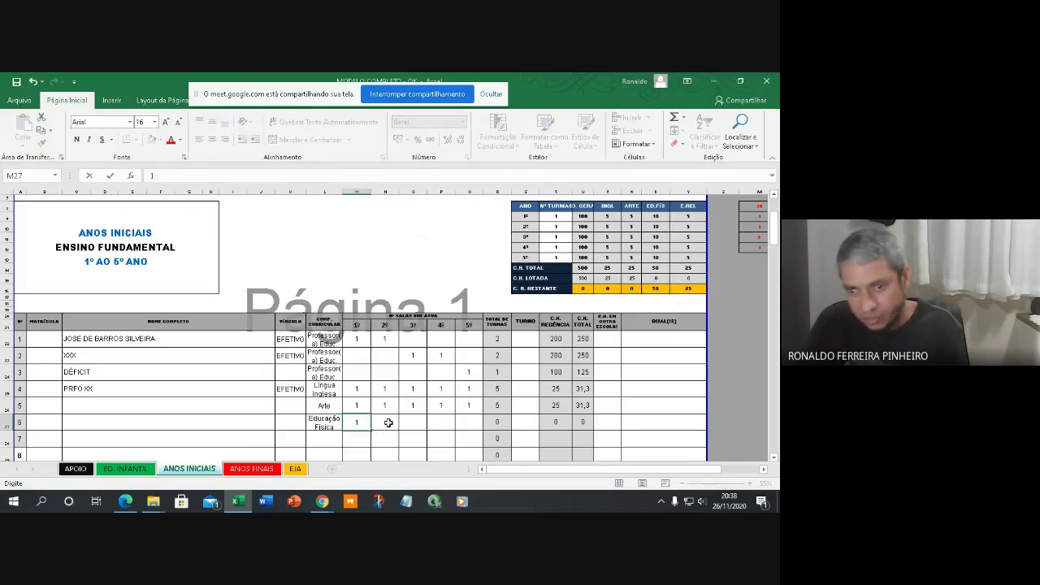
key(Tab)
text(1)
key(Tab)
text(1)
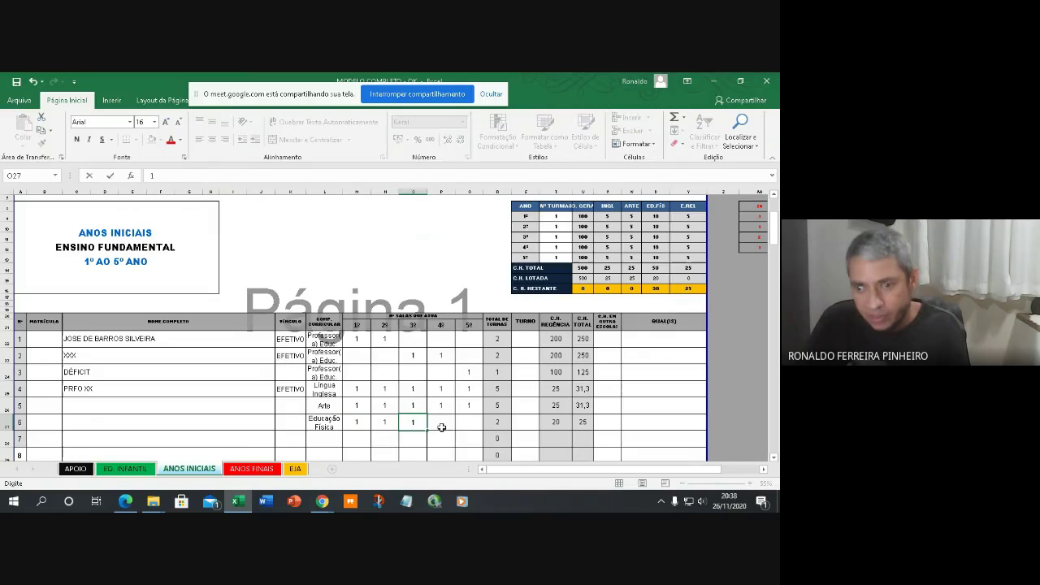
key(Tab)
text(1)
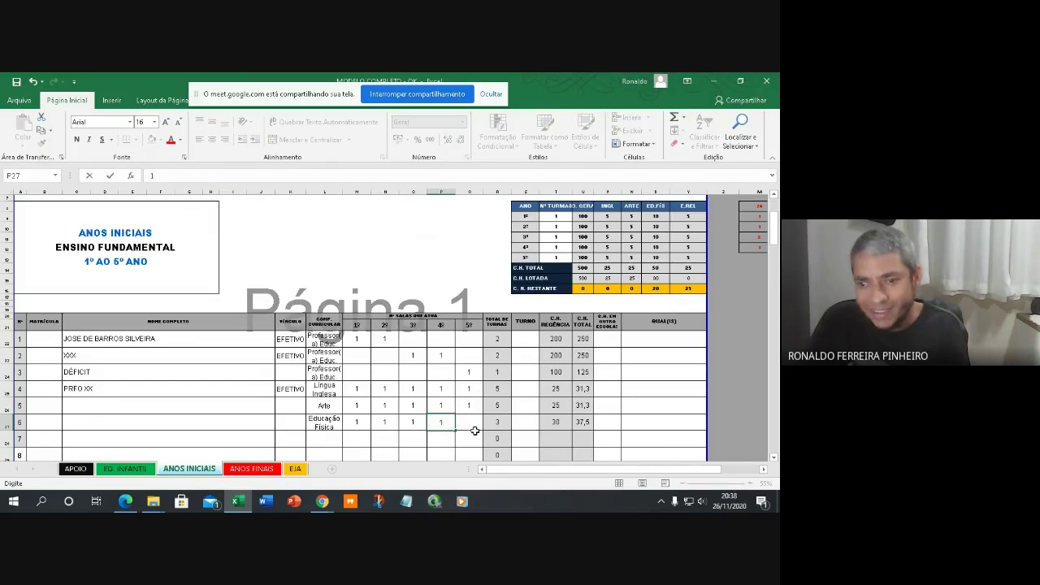
Set the curricular component of row 7 to Educação Física and assign it one class in the 5º grade.
click(330, 441)
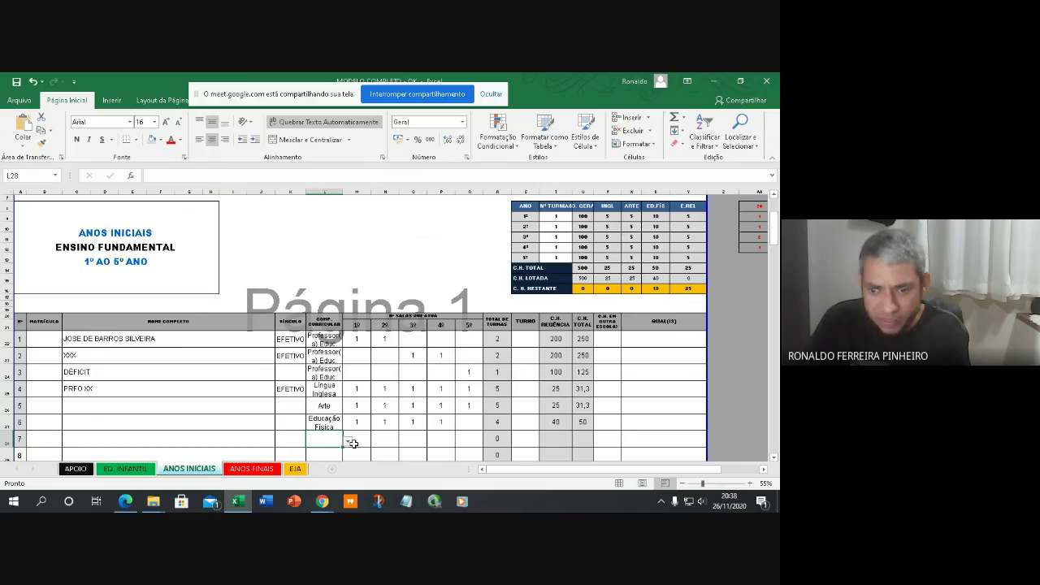
click(351, 443)
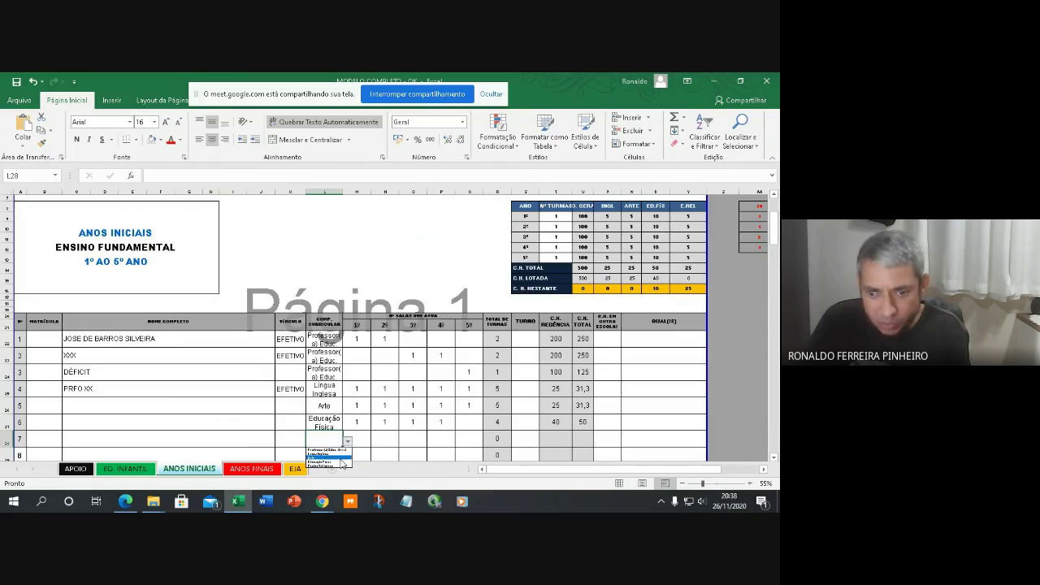
click(341, 461)
click(471, 438)
text(1)
key(Return)
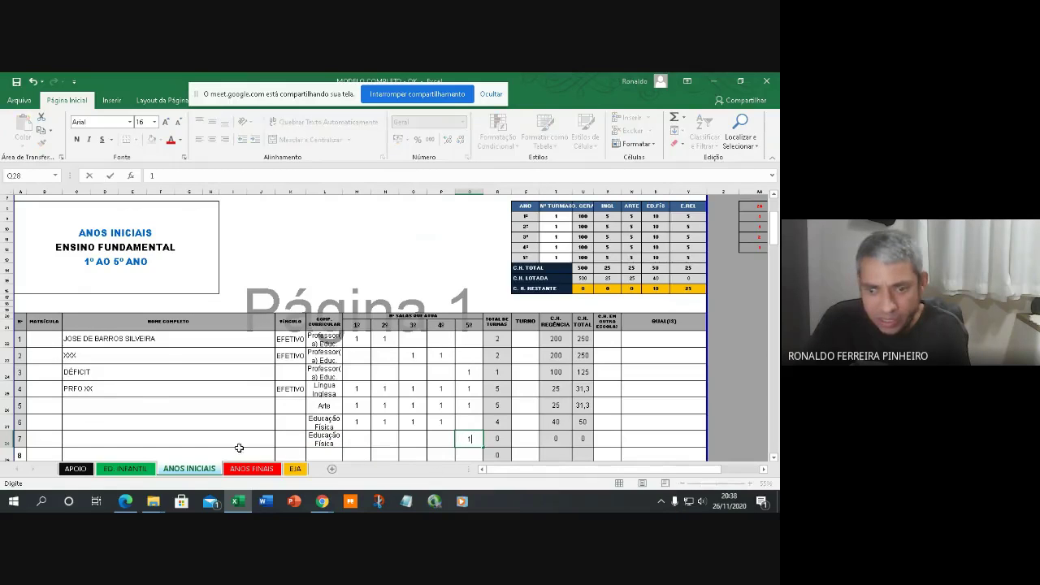
Enter DÉFICIT as the name of the Educação Física entry in row 7.
click(209, 439)
text(DEF)
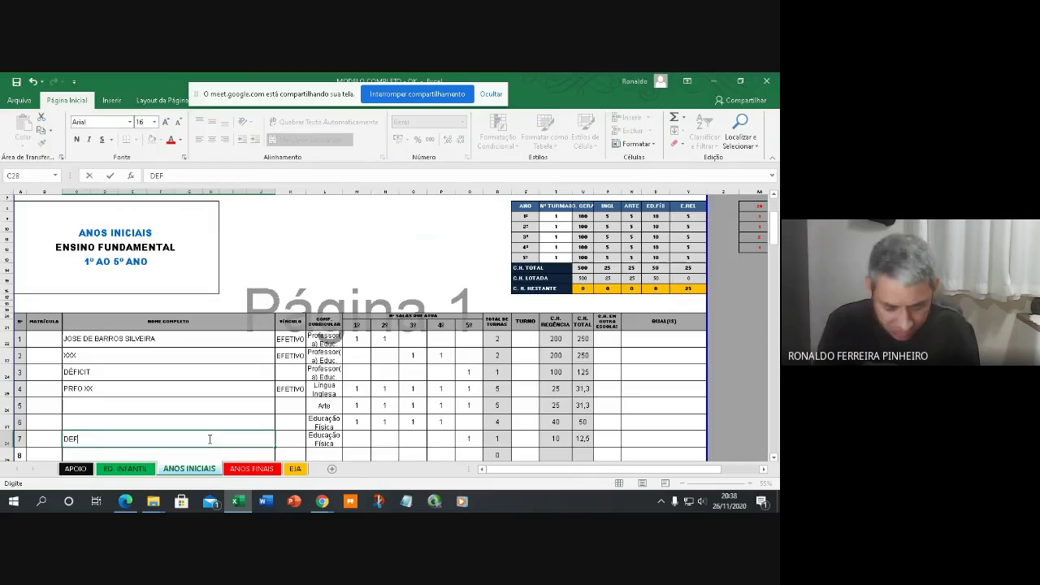
text(CIT)
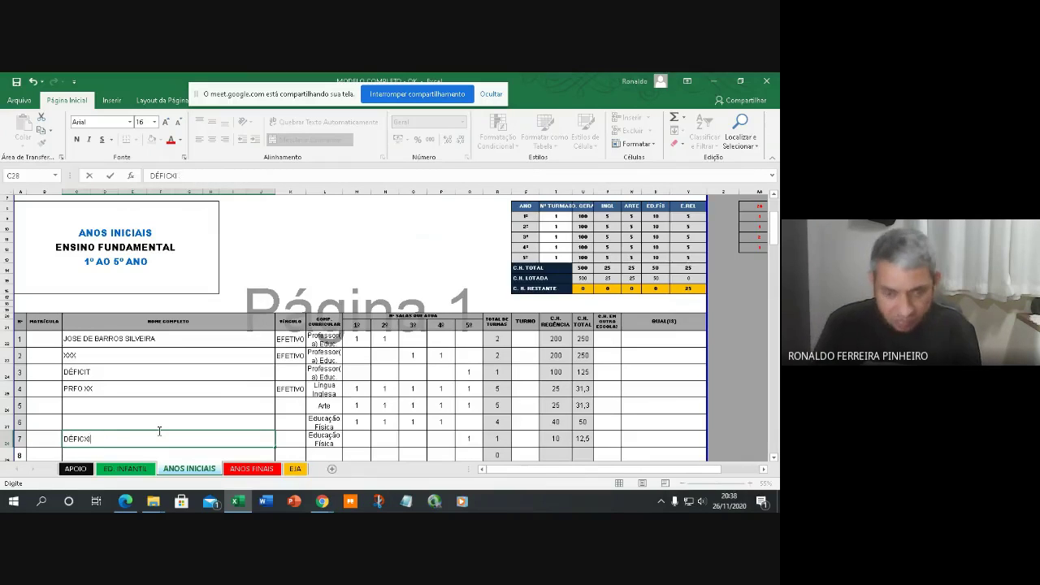
key(BackSpace)
key(BackSpace)
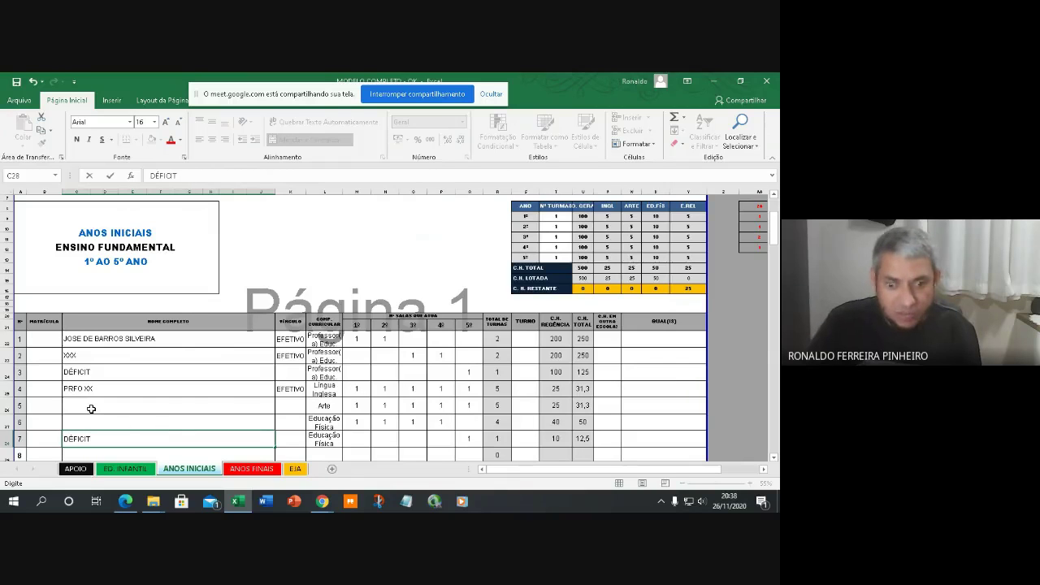
Enter XXX as the teacher name in rows 5 and 6.
click(91, 409)
text(XXX)
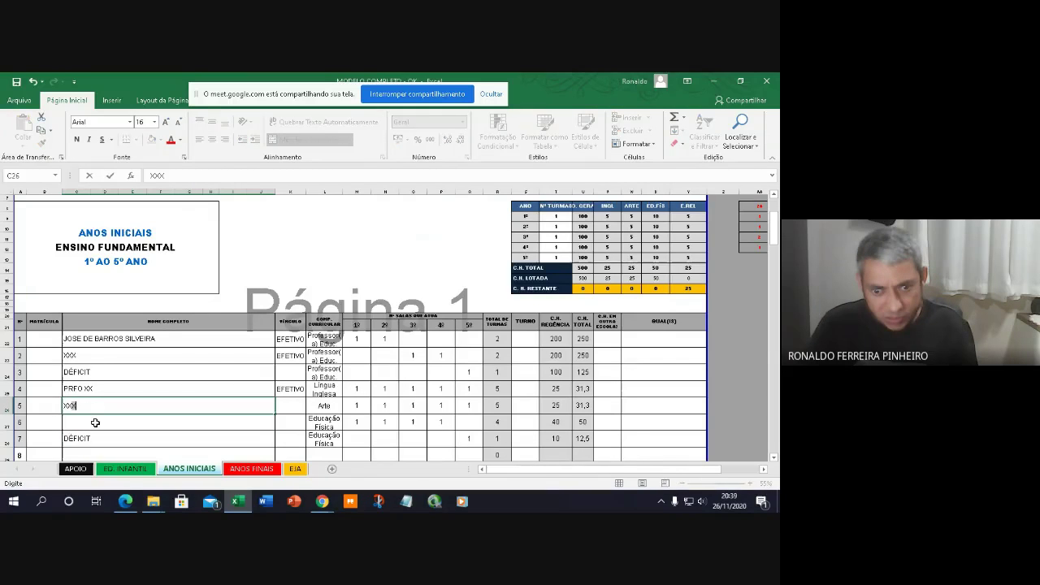
click(91, 422)
text(XXX)
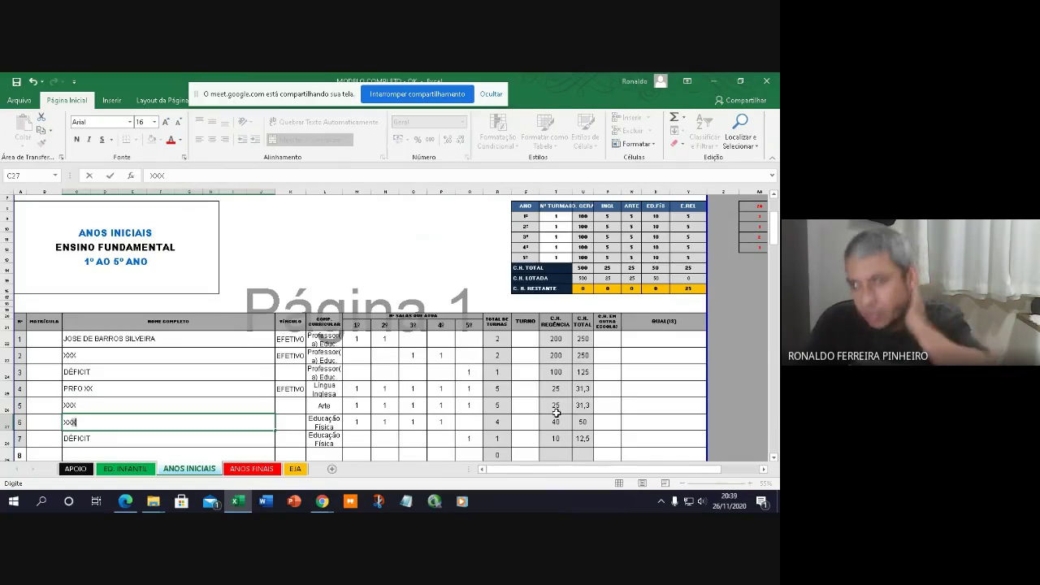
Set the curricular component of row 8 in the teacher list to Ensino Religioso.
scroll(541, 427, down, 2)
scroll(675, 264, up, 2)
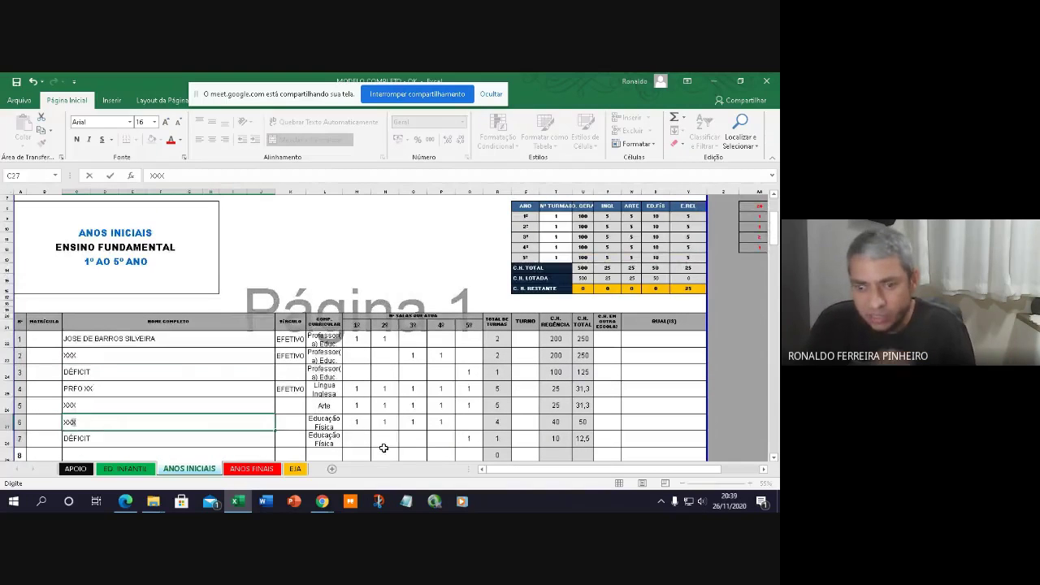
scroll(384, 448, down, 2)
click(329, 367)
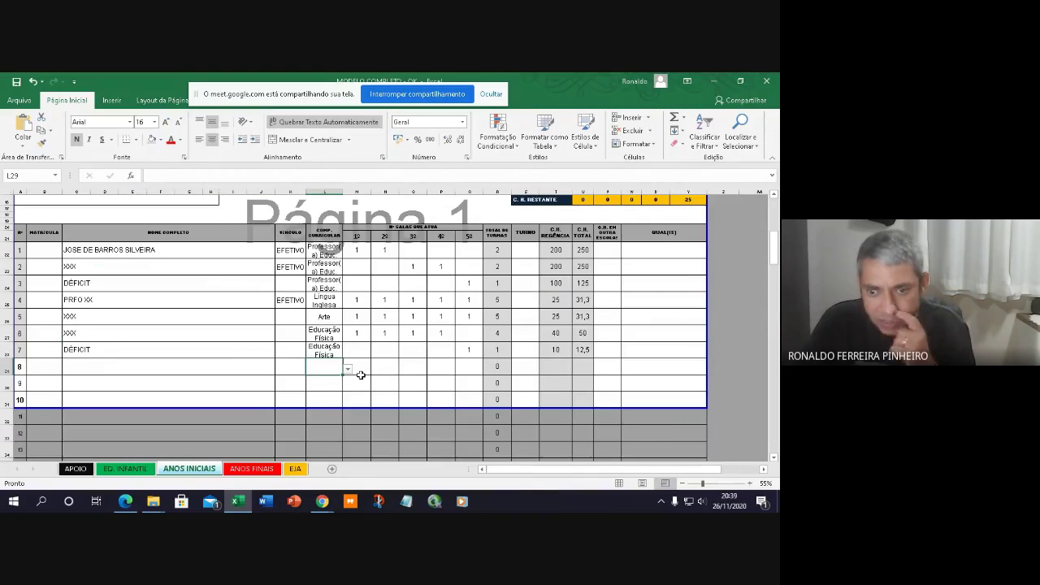
click(348, 368)
click(341, 395)
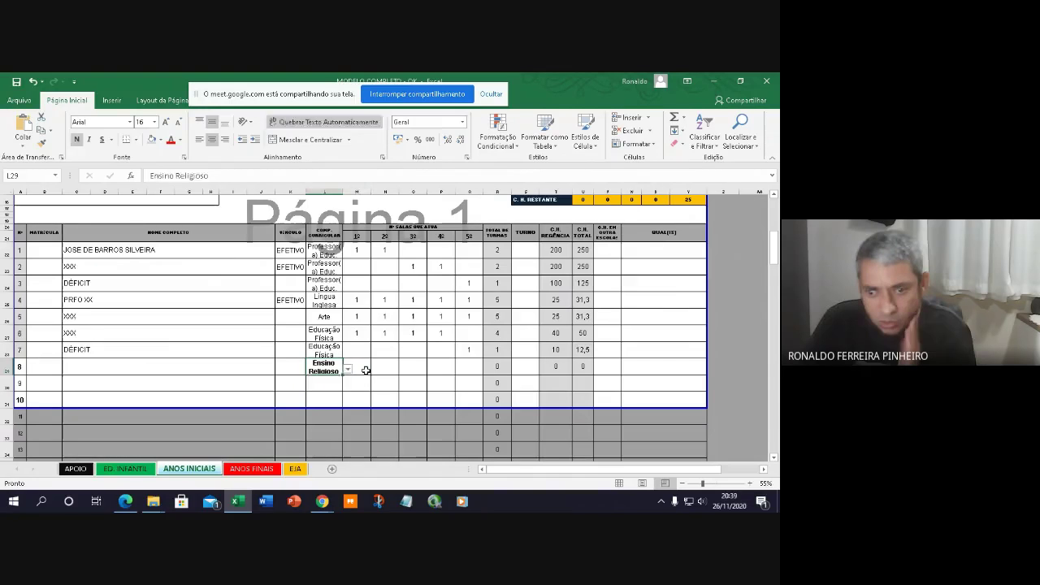
Assign the Ensino Religioso entry in row 8 one class each in the 1º, 2º, 3º and 4º grades.
click(365, 371)
text(1)
click(383, 367)
text(1)
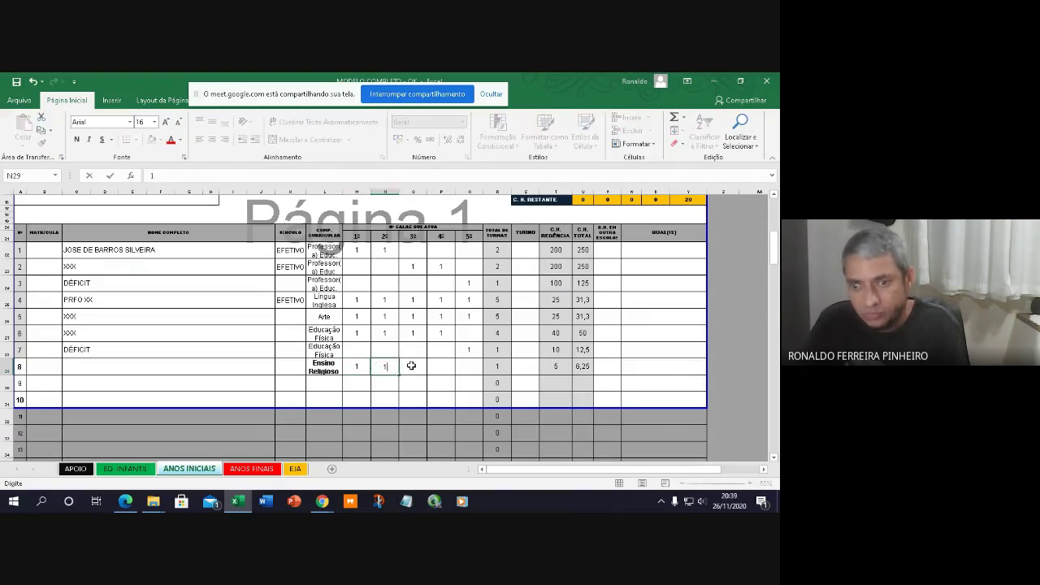
click(411, 366)
text(1)
click(447, 367)
text(1)
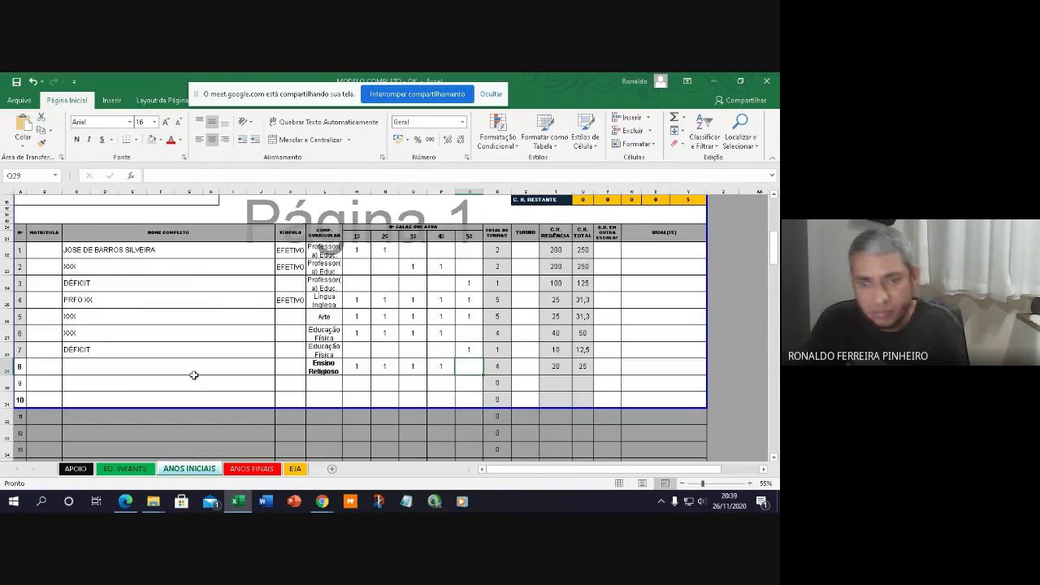
Enter XC as the teacher name of the Ensino Religioso entry in row 8.
click(184, 374)
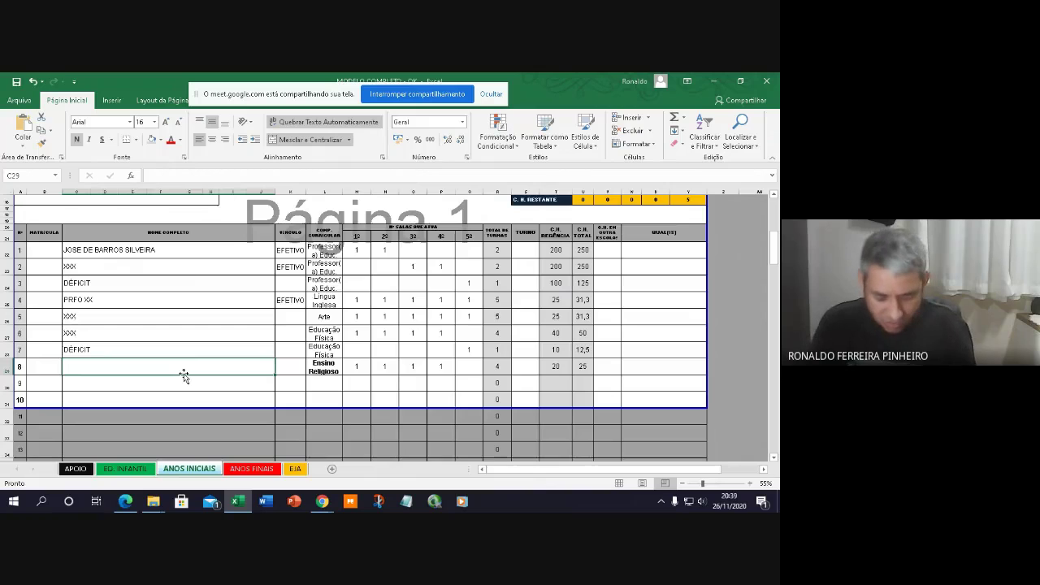
text(XC)
click(207, 402)
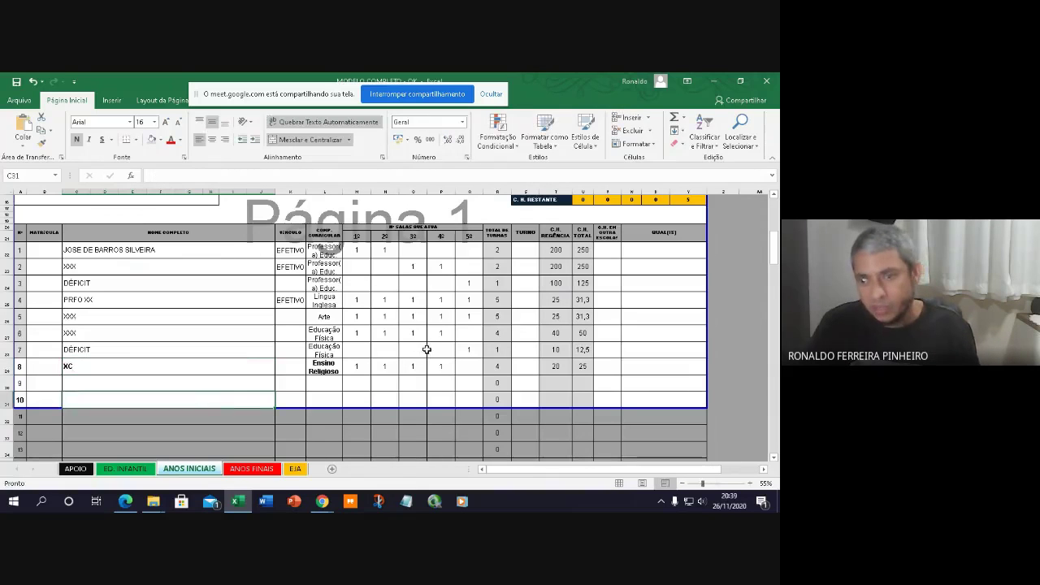
click(209, 384)
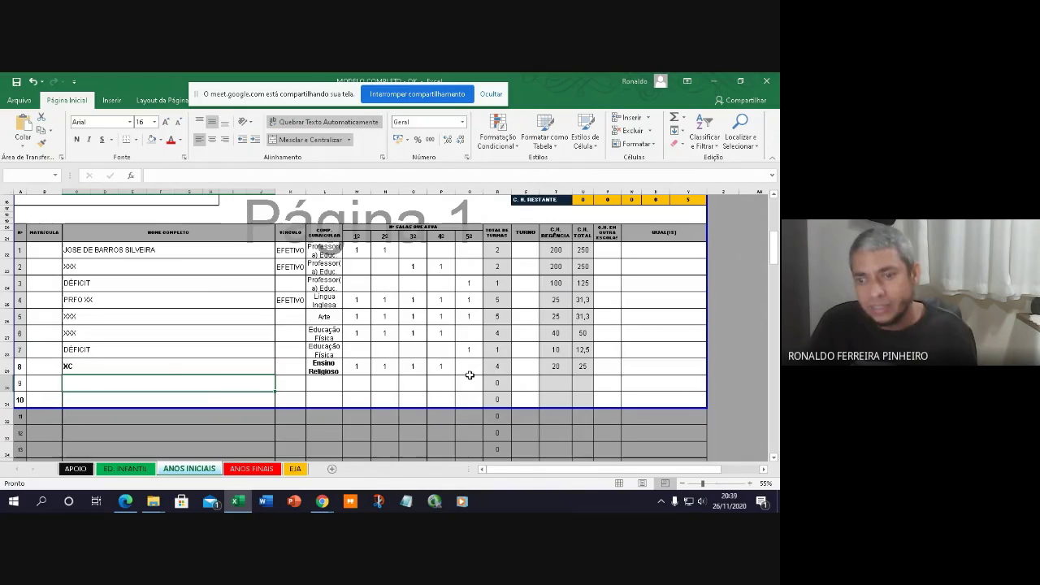
click(346, 398)
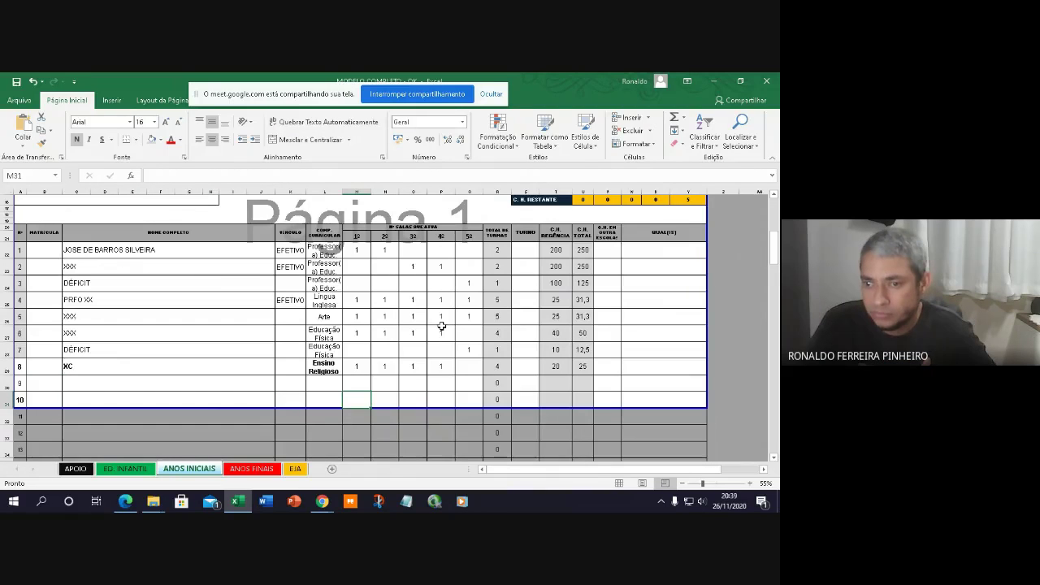
Assign the Ensino Religioso entry in row 8 one class in the 5º grade and check the remaining workload summary.
scroll(524, 346, up, 3)
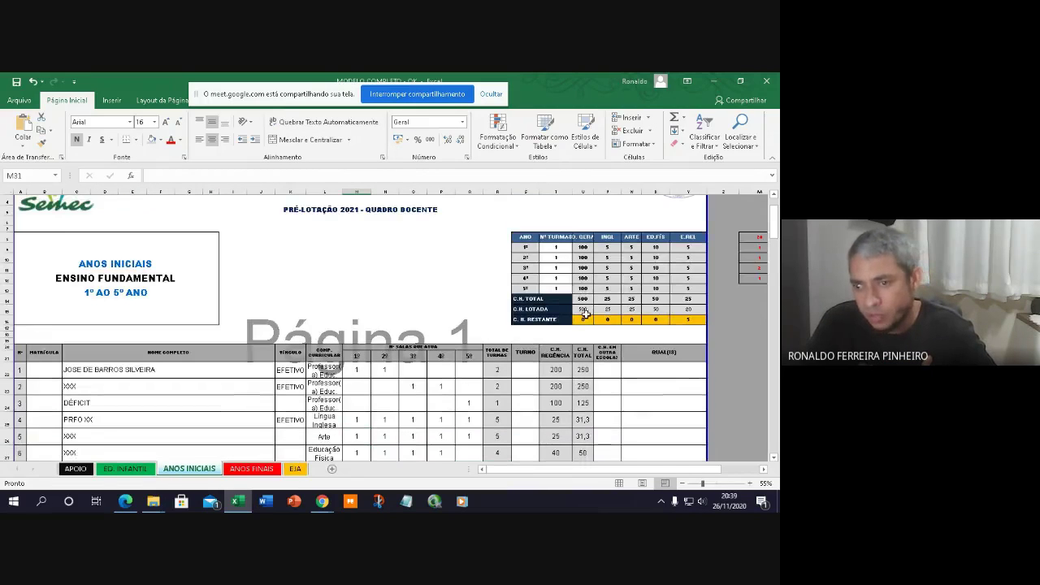
scroll(685, 309, down, 2)
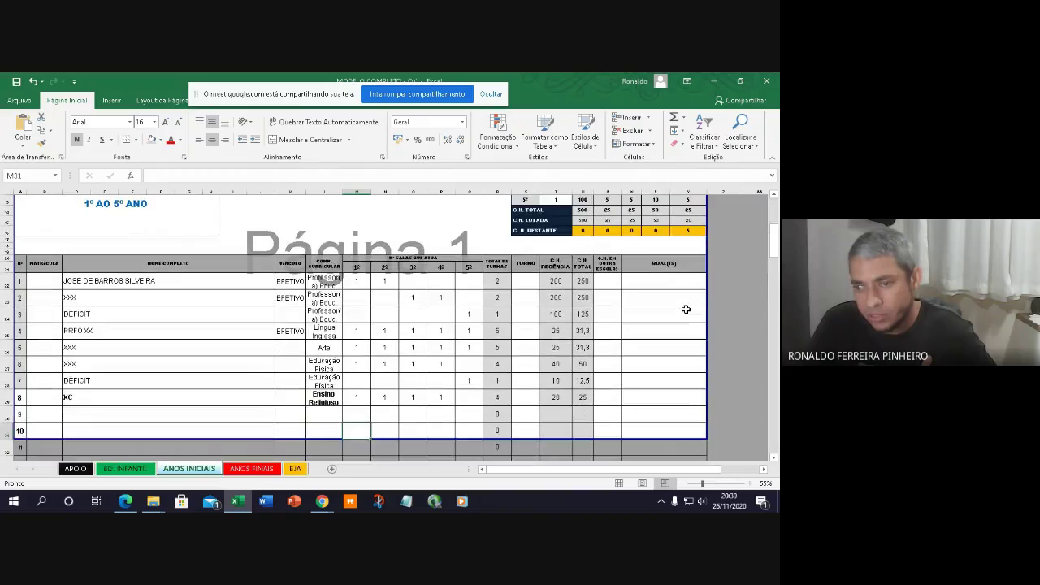
click(468, 399)
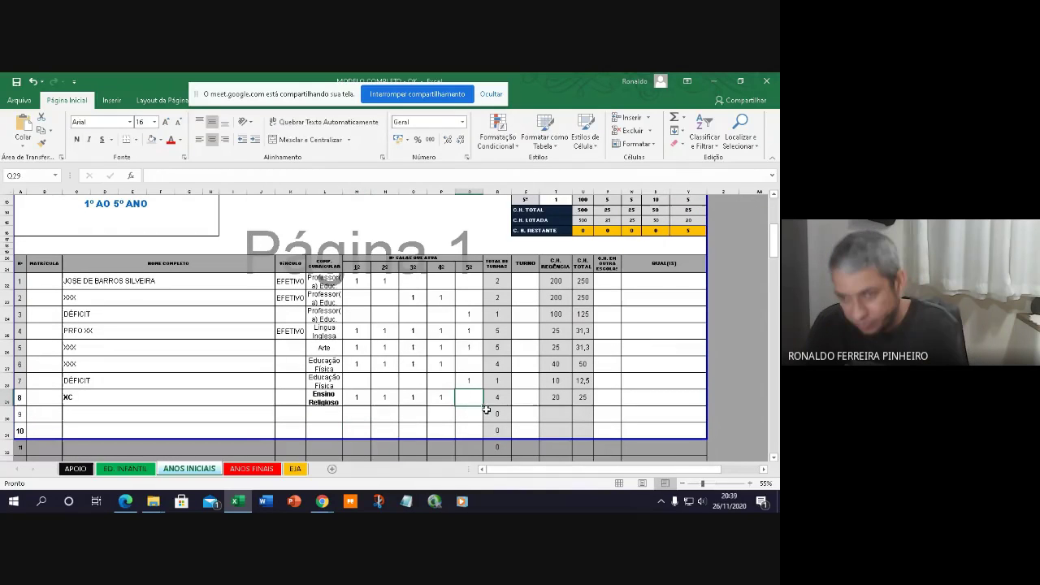
text(1)
click(422, 412)
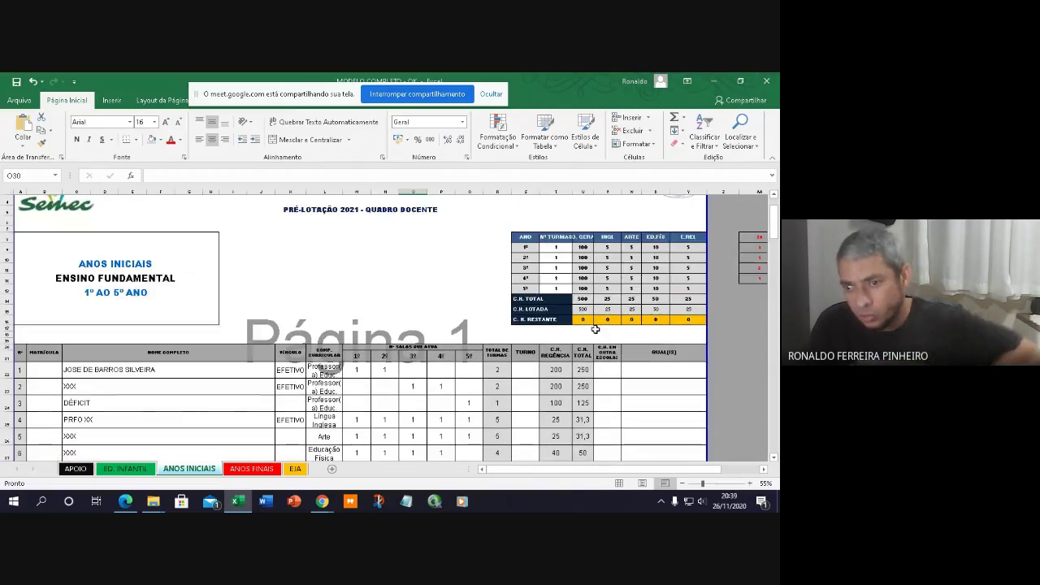
scroll(601, 341, up, 2)
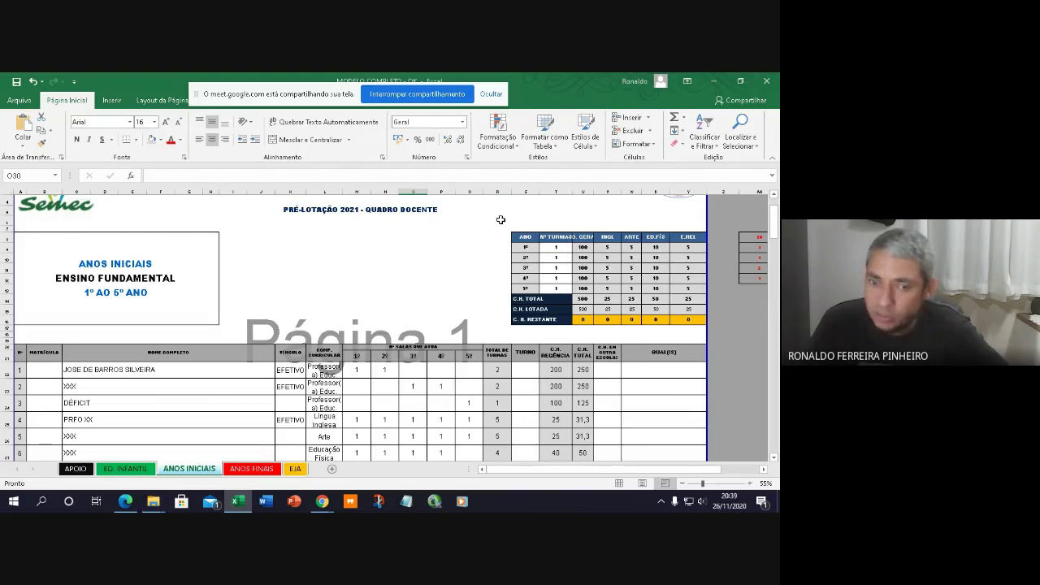
scroll(402, 249, up, 1)
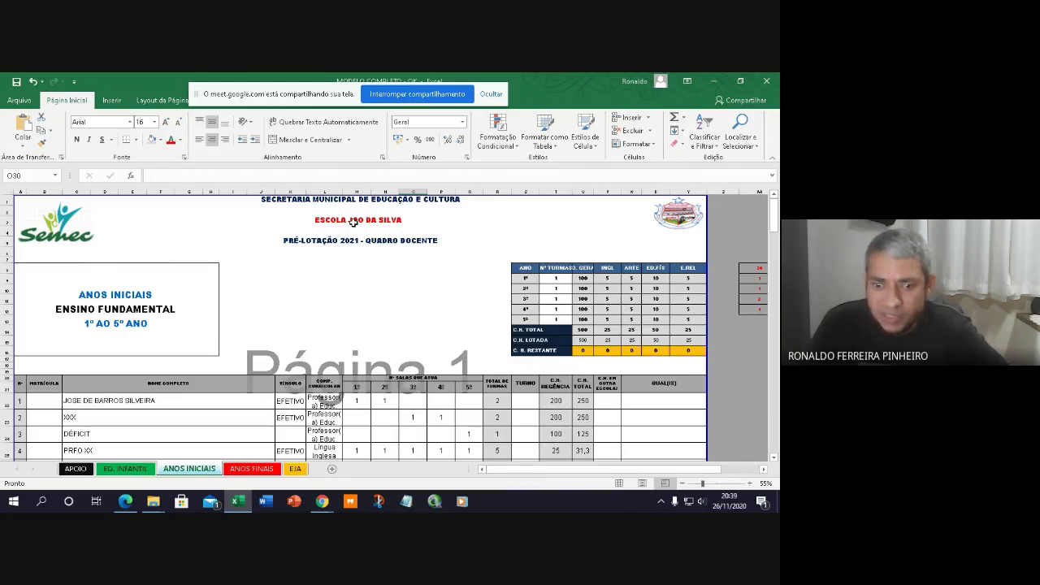
Switch to the ANOS FINAIS sheet and enter the teacher's full name in row 1 of the teacher list.
click(246, 471)
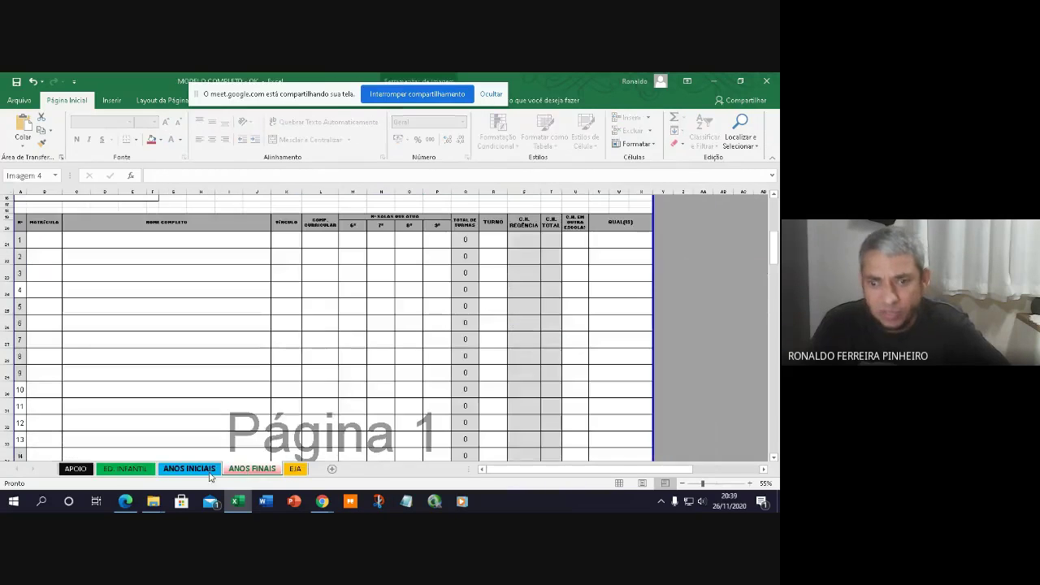
scroll(193, 450, up, 5)
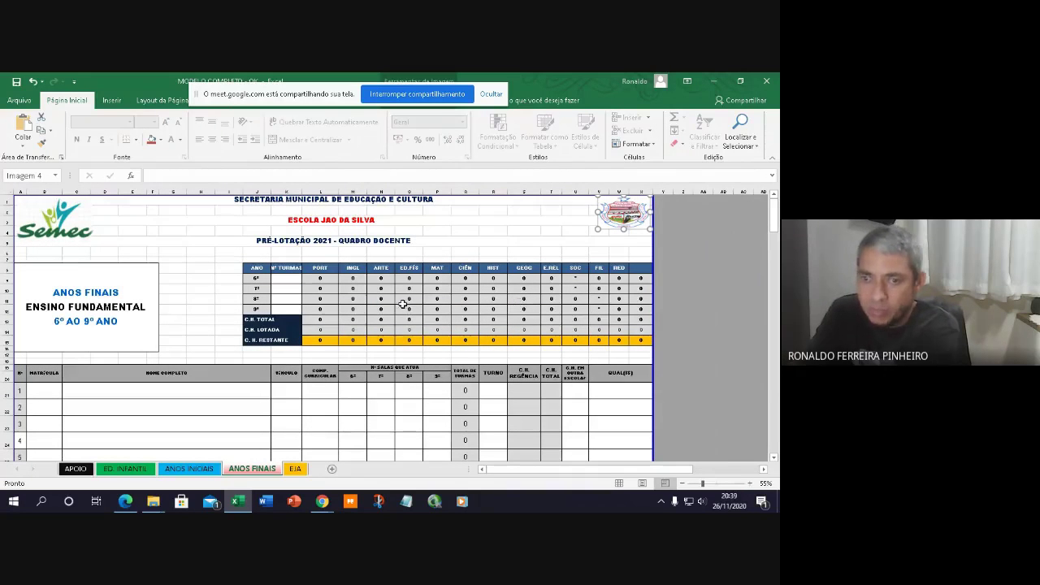
click(139, 394)
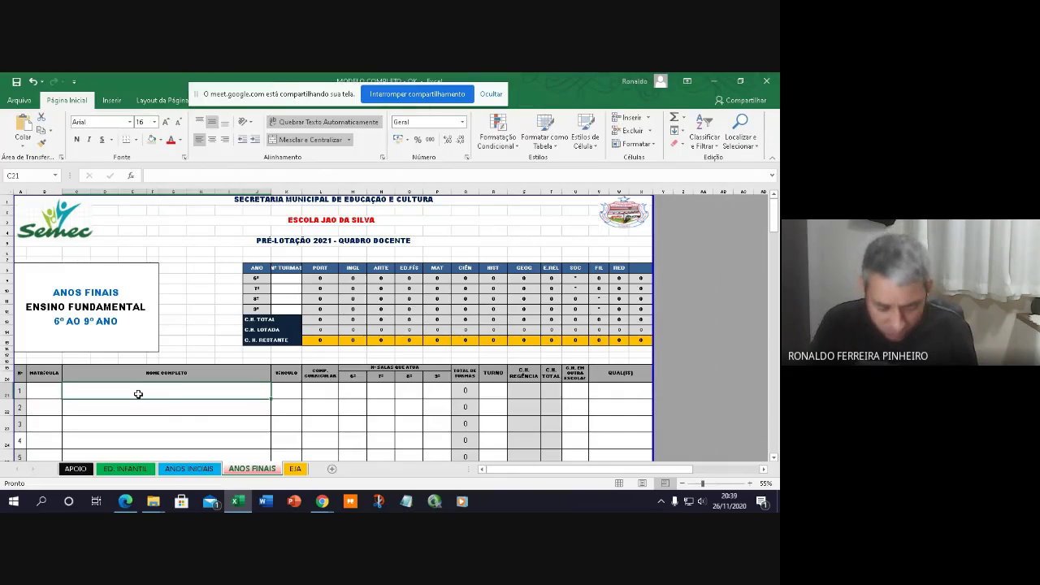
text(JOSE )
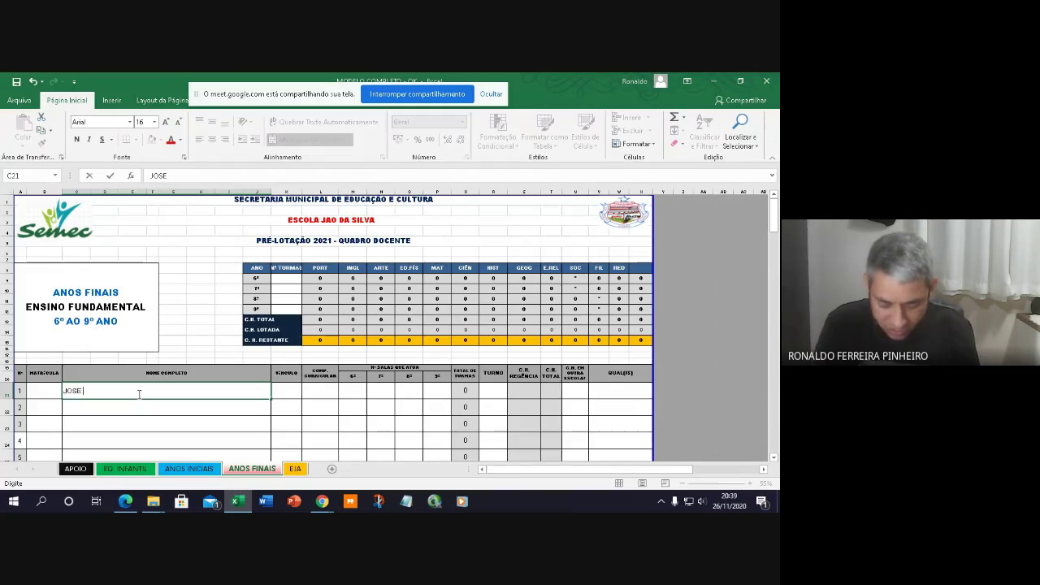
text(PE)
text(EREIRA DA)
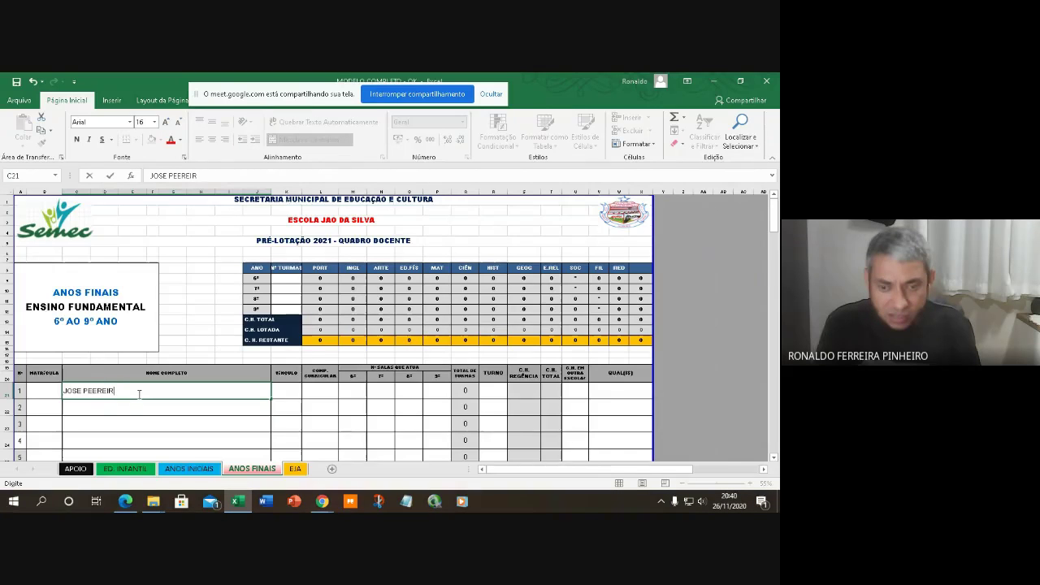
text( PEDREI)
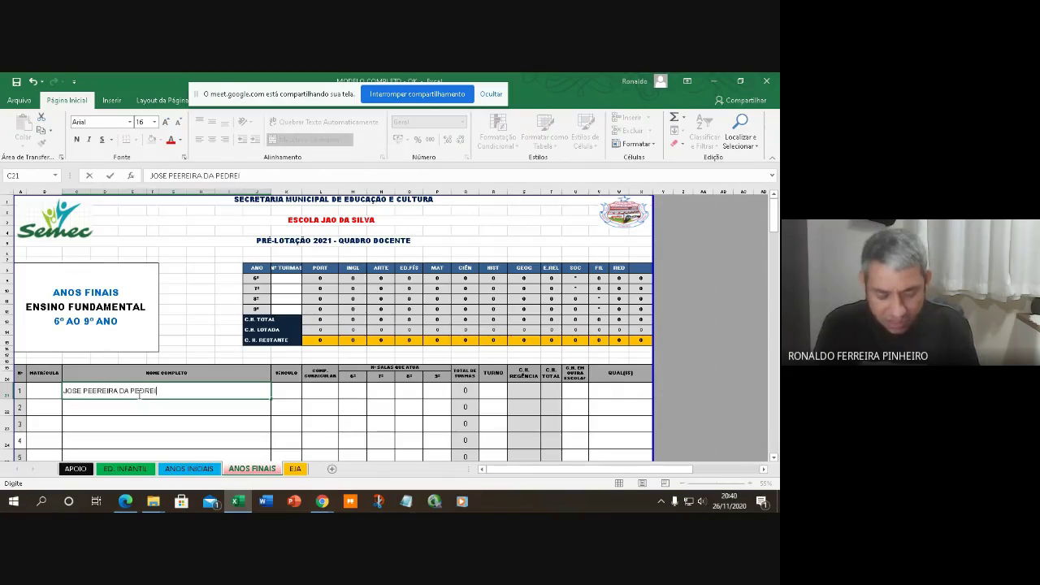
text(RA)
click(285, 389)
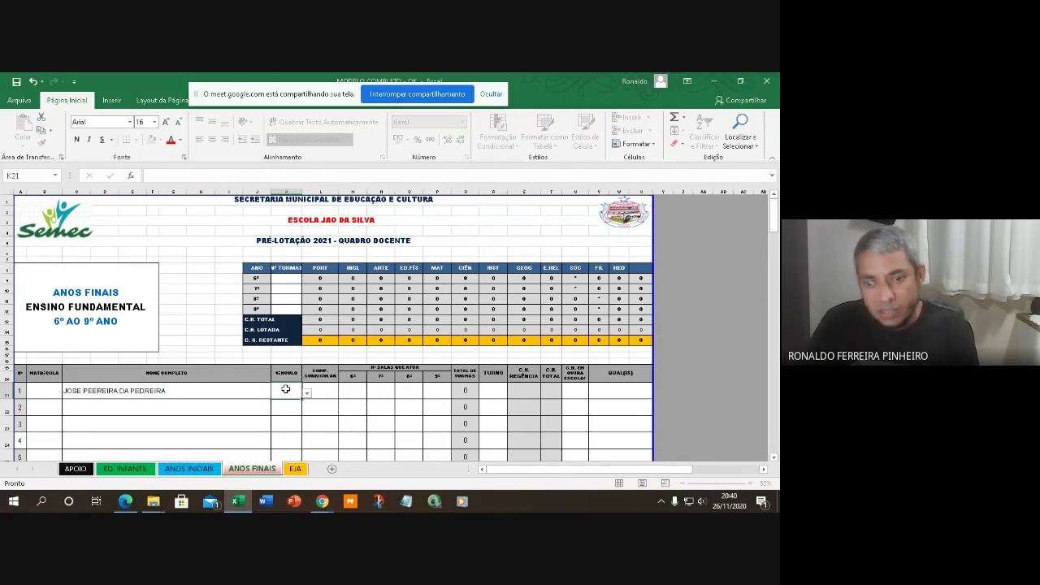
click(306, 393)
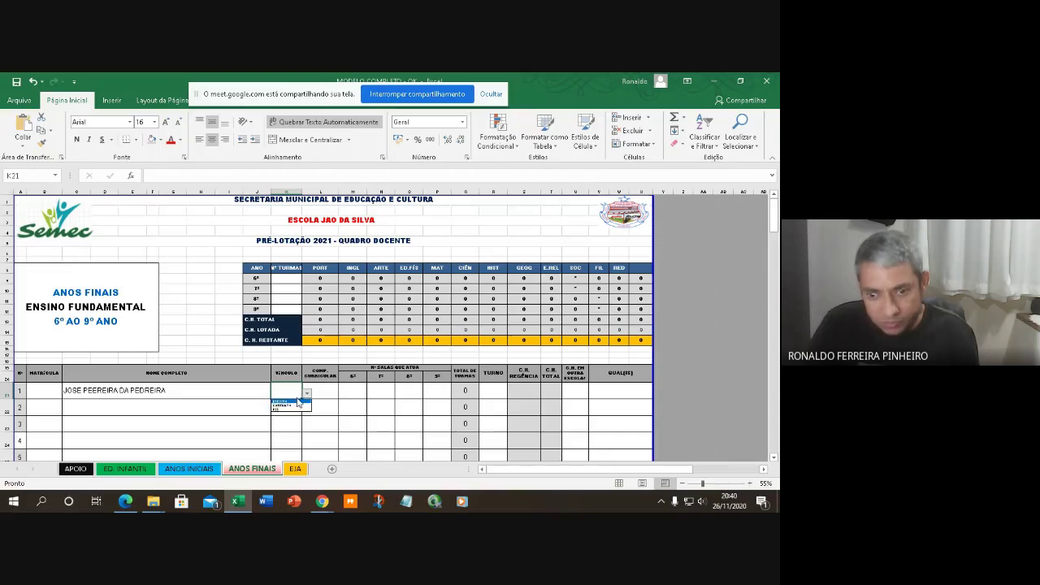
click(299, 404)
Set the number of classes to 1 for each grade from 6º to 9º in the ANOS FINAIS summary table.
click(285, 278)
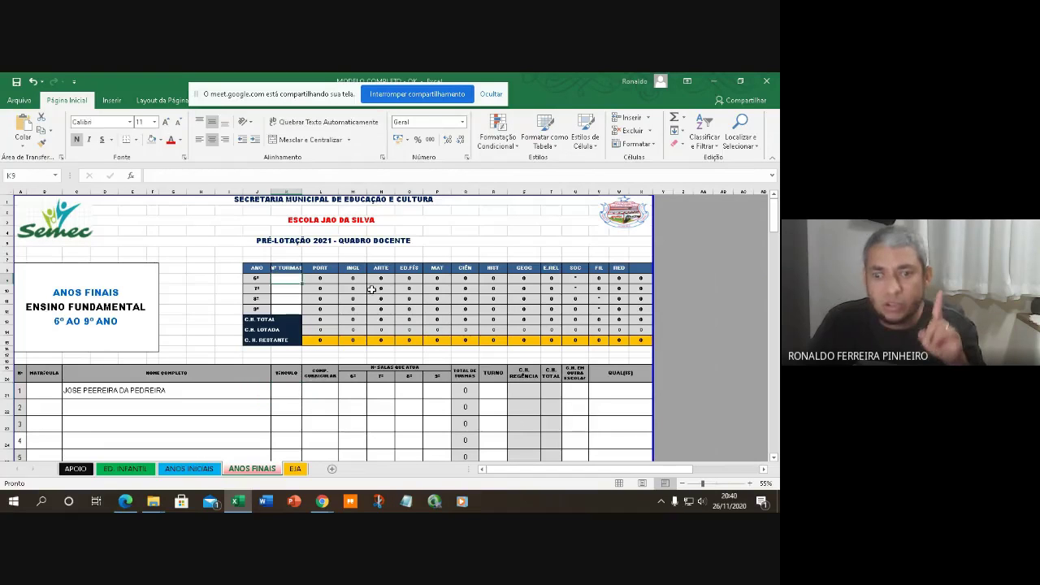
text(1)
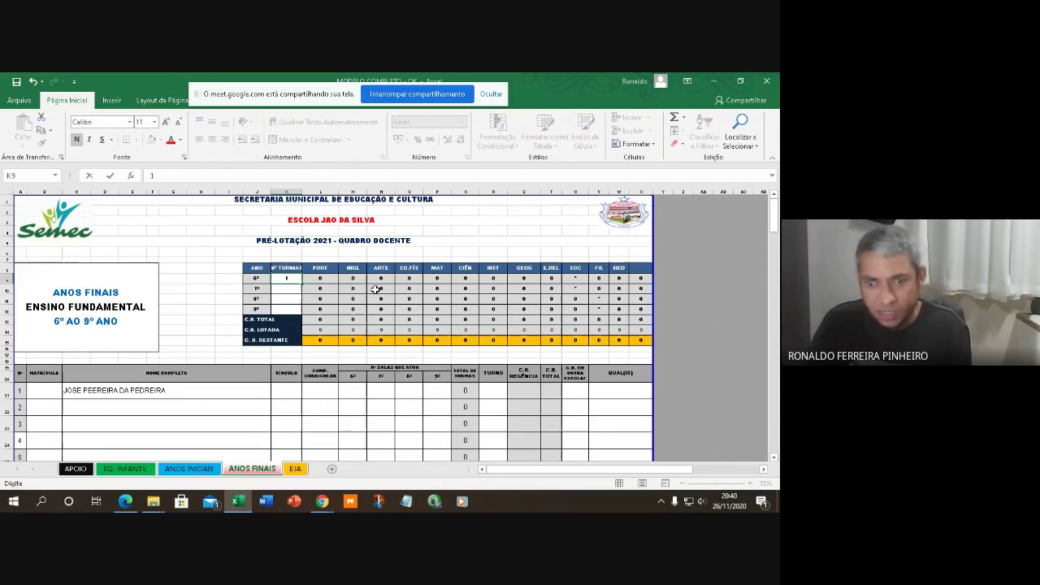
key(Return)
text(1)
key(Return)
text(1)
key(Return)
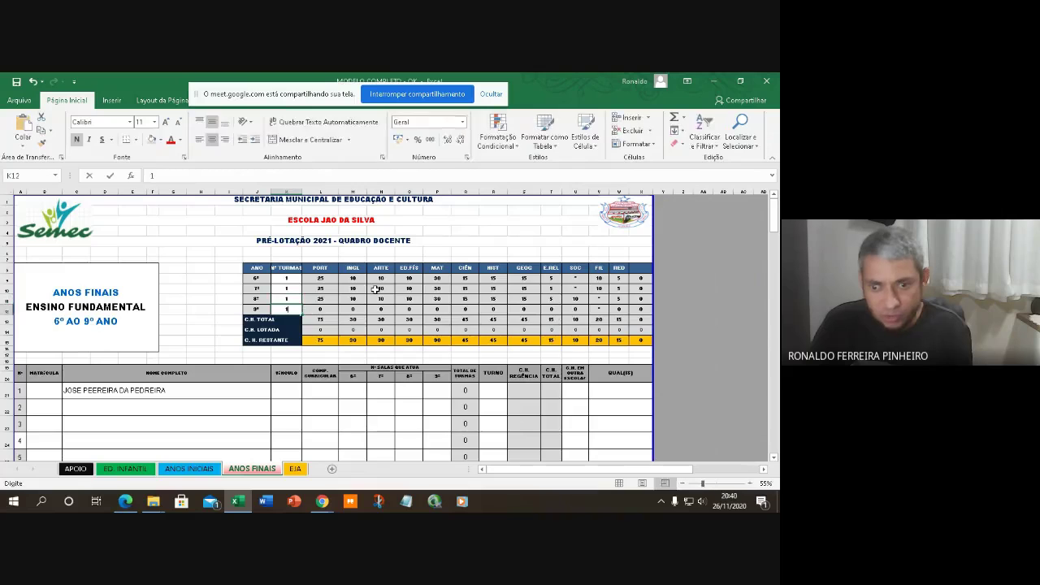
text(1)
Set the employment bond (vínculo) of the teacher in row 1 to EFETIVO.
click(293, 389)
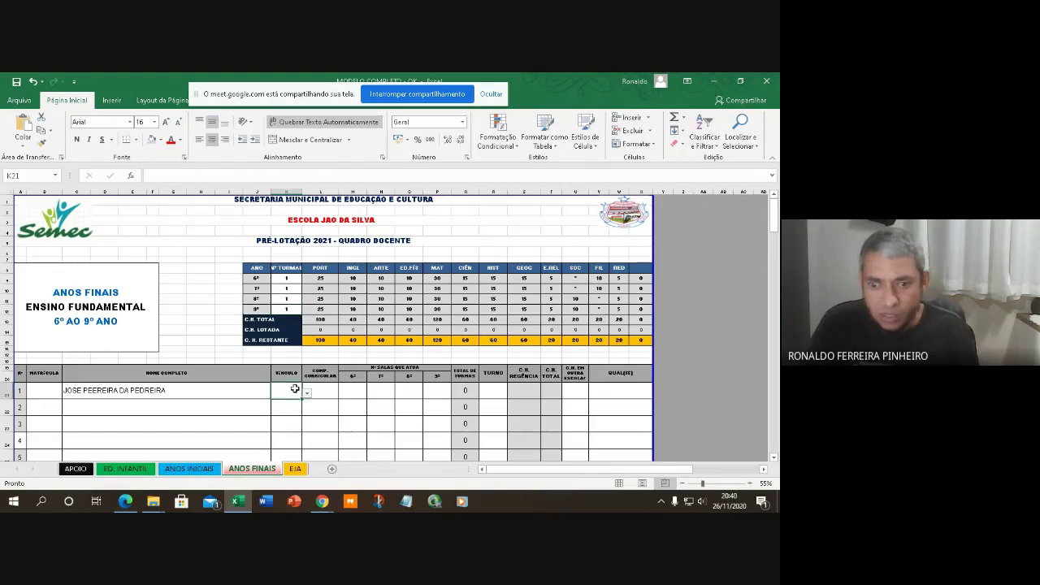
click(308, 393)
click(282, 403)
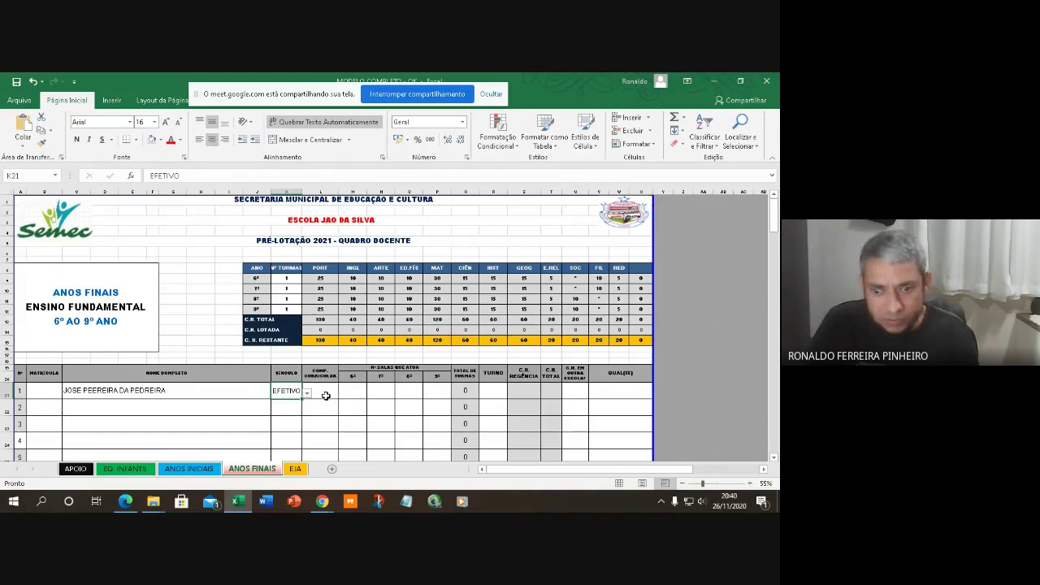
Set the curricular component of the teacher in row 1 to Língua Portuguesa.
click(332, 390)
click(343, 393)
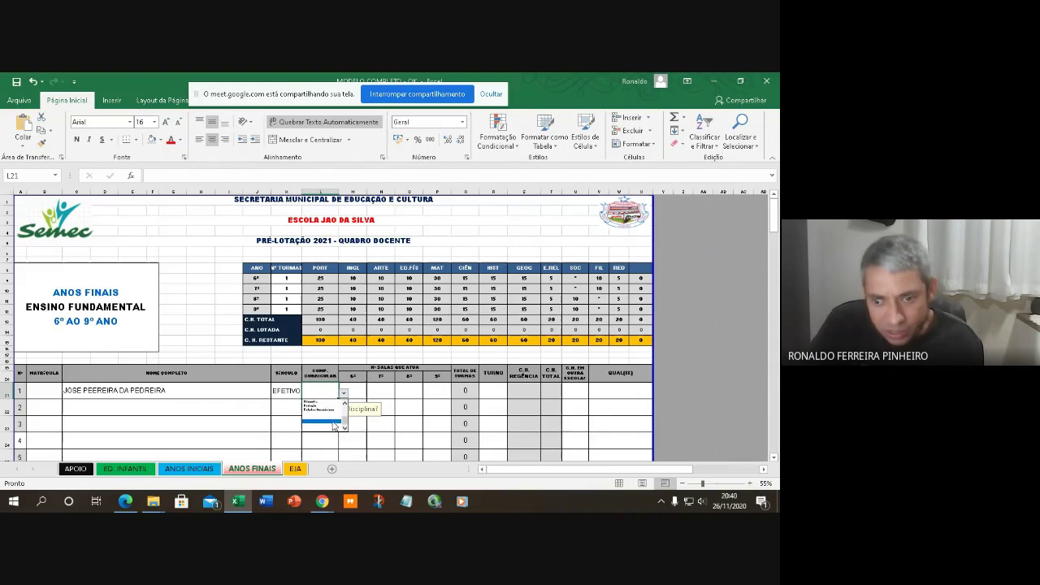
click(345, 427)
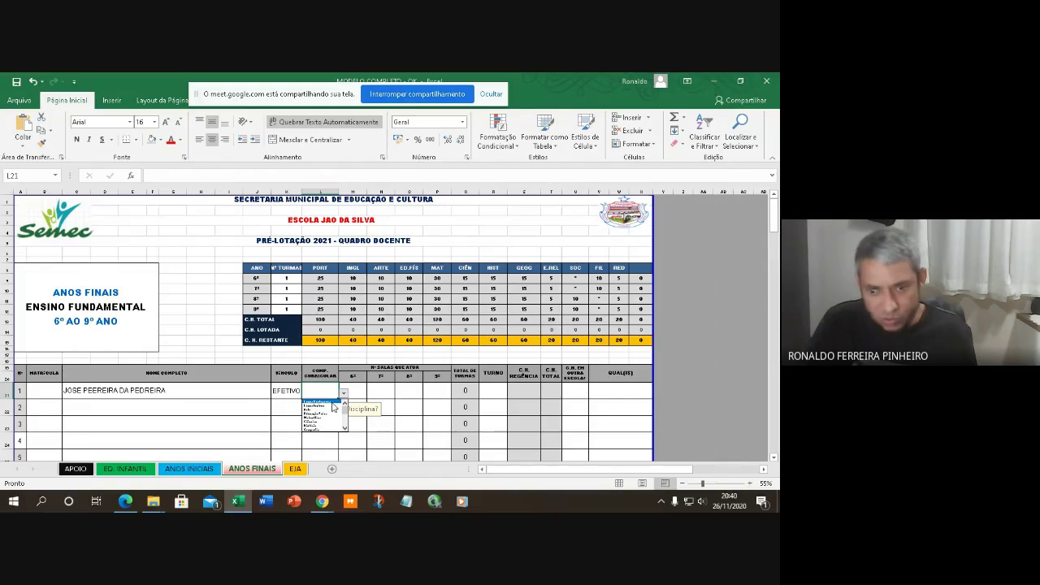
click(236, 410)
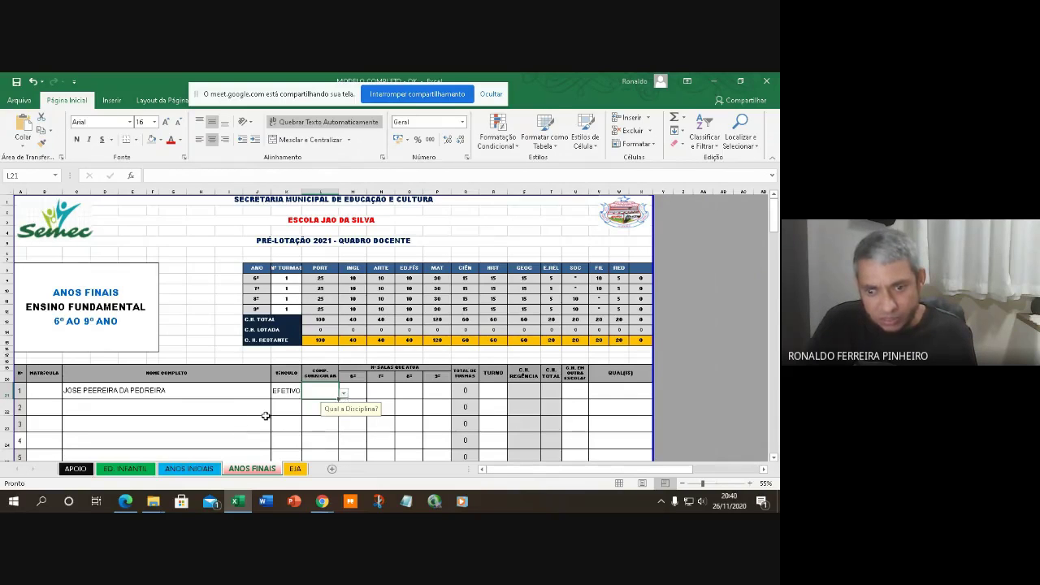
ctrl+scroll(266, 416, up, 5)
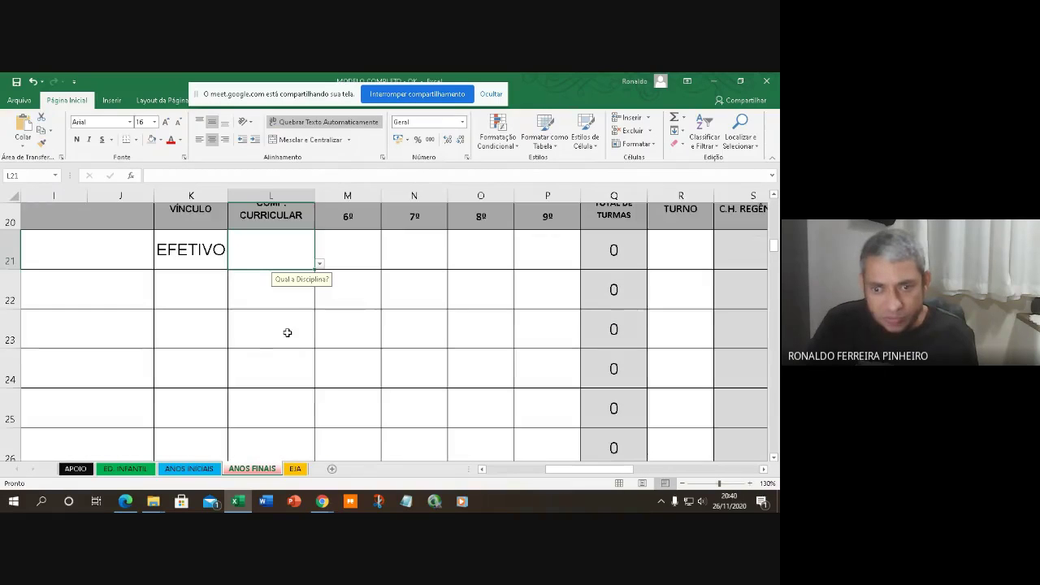
scroll(287, 332, up, 2)
click(319, 371)
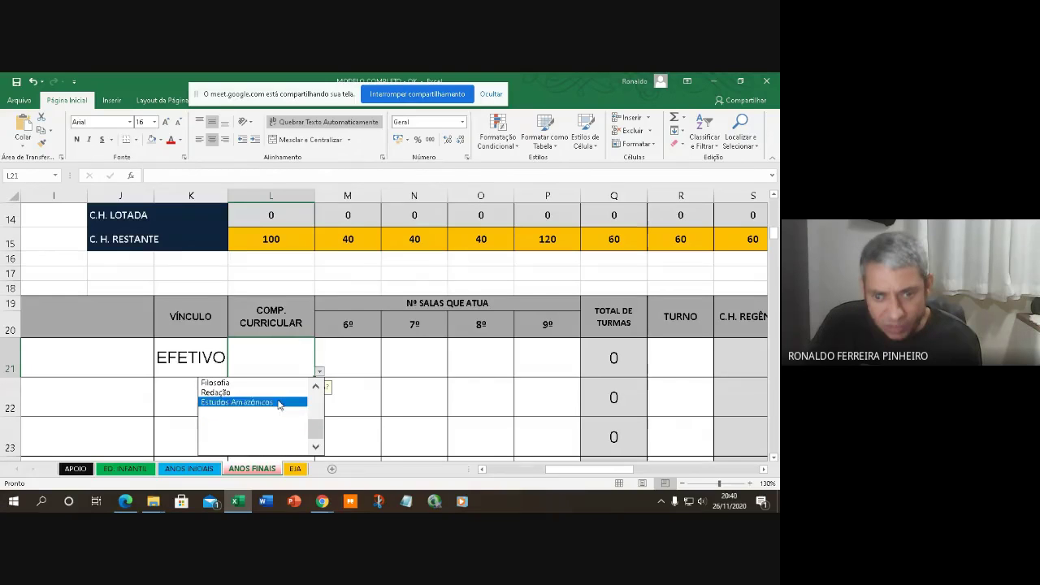
mouse_move(320, 430)
mouse_down()
mouse_move(314, 397)
mouse_move(316, 442)
mouse_up()
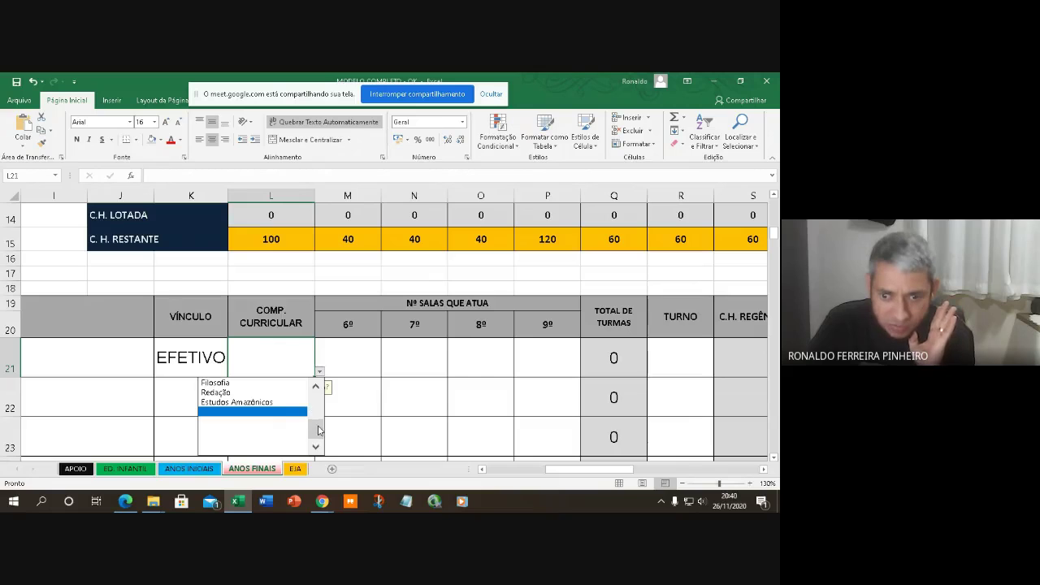
drag(318, 430, 316, 396)
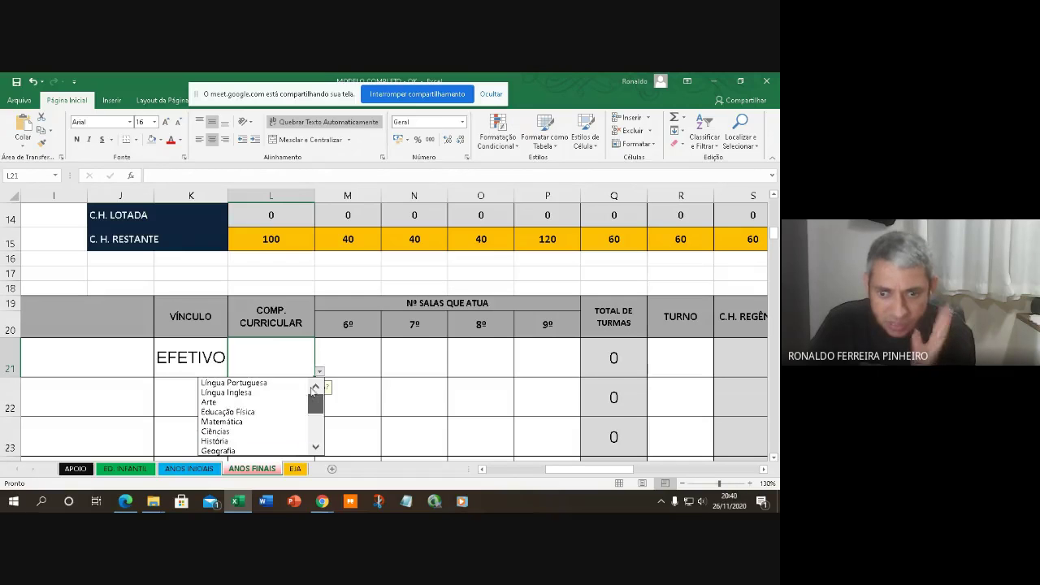
click(262, 384)
Assign the Língua Portuguesa teacher in row 1 to 1 class in each grade from 6º to 9º.
click(344, 361)
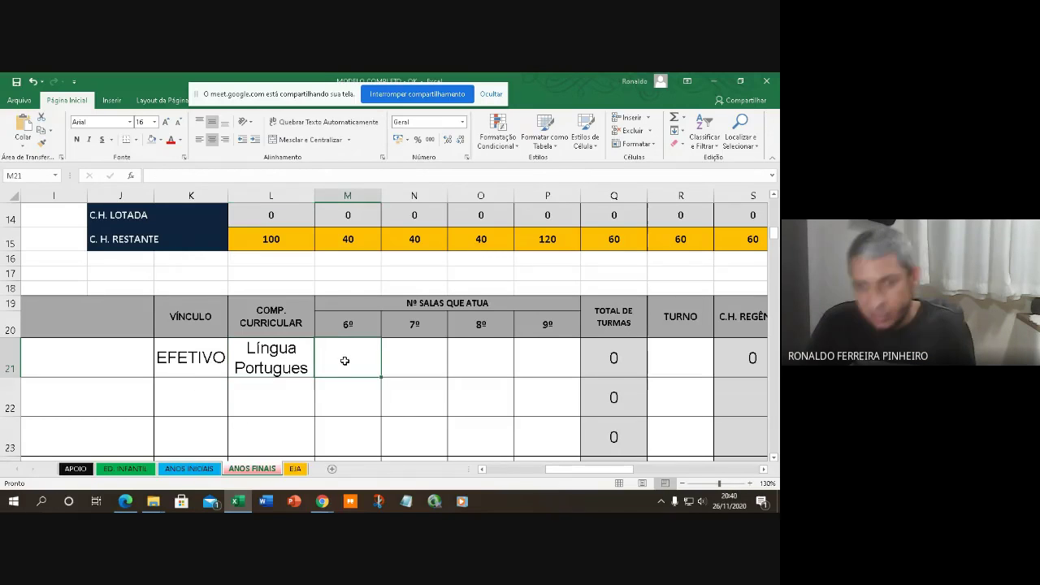
text(1)
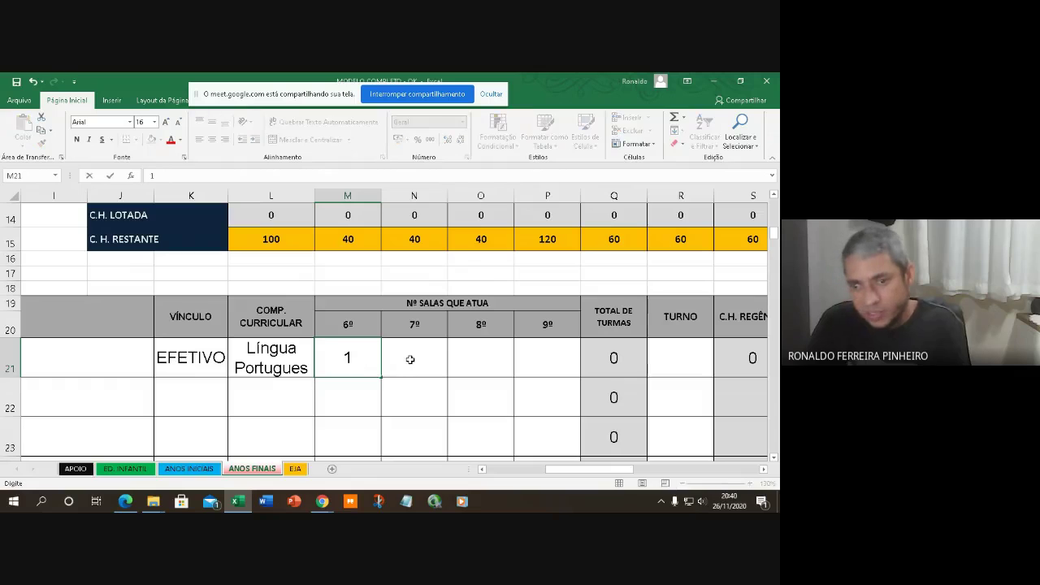
click(411, 359)
text(1)
click(475, 357)
text(1)
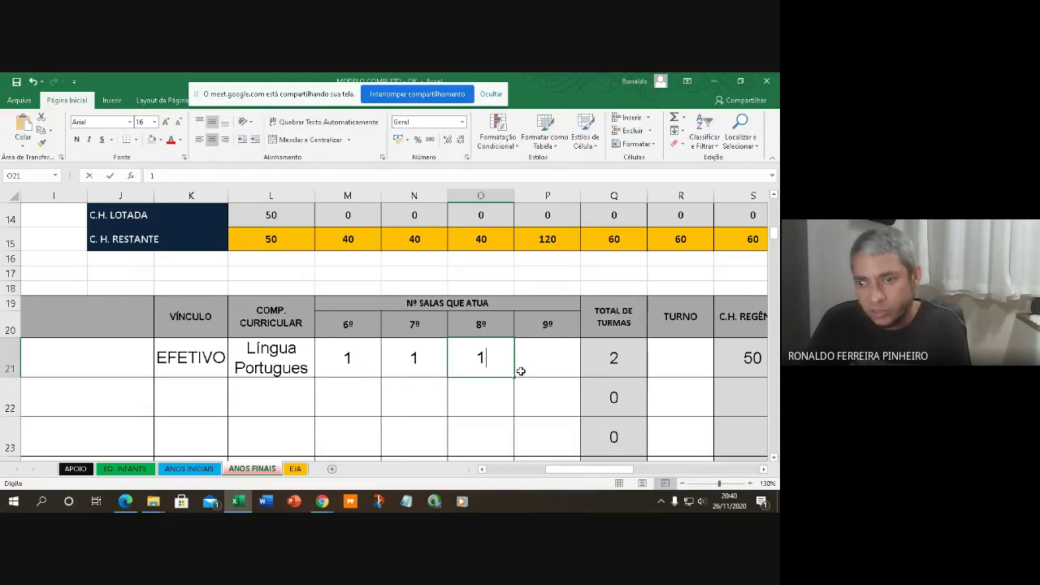
click(540, 359)
text(1)
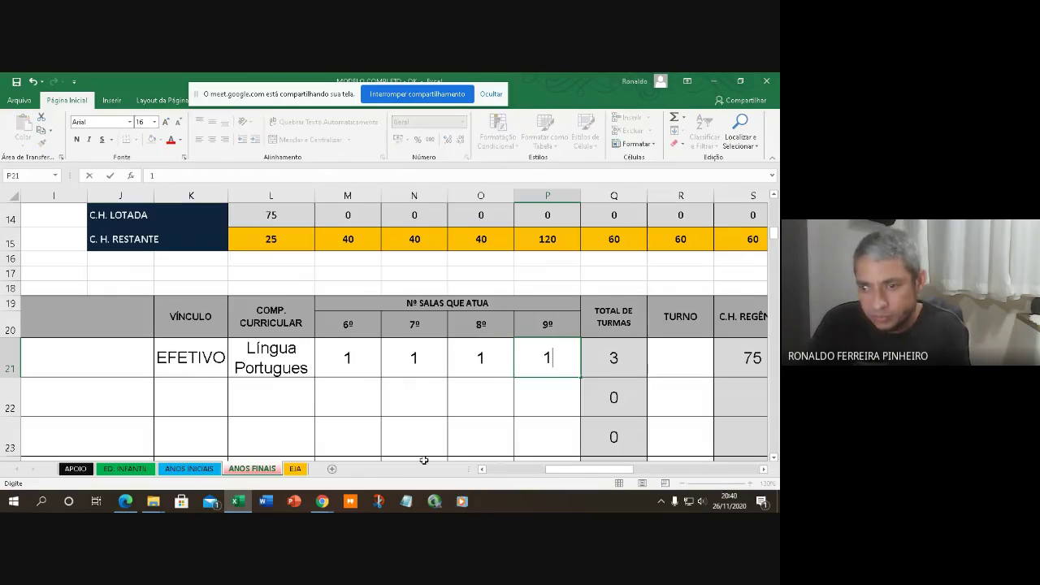
click(414, 398)
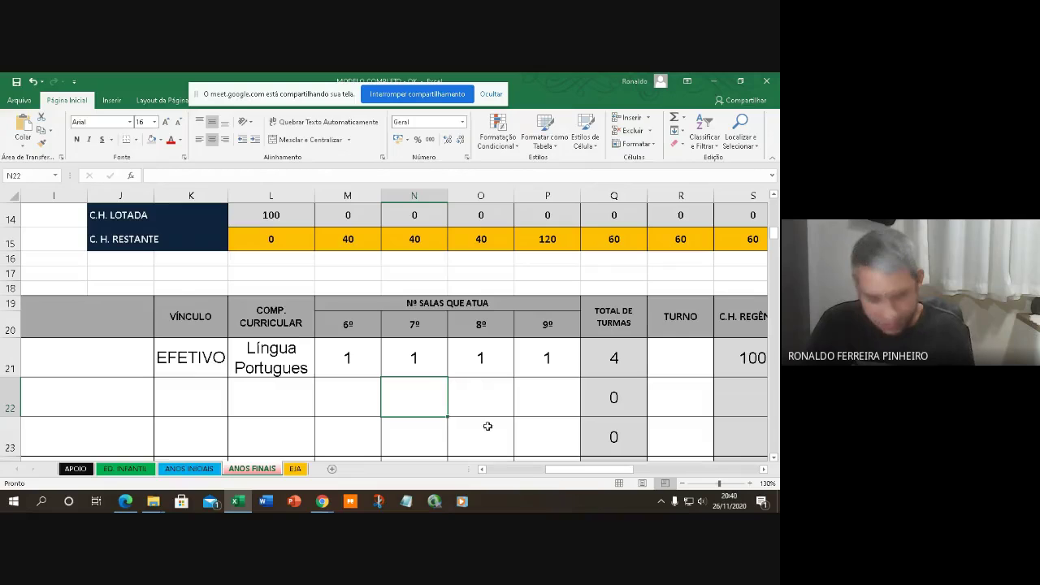
Set the workload at another school (C.H. em outra escola) to NÃO for the teacher in row 1.
scroll(475, 400, down, 2)
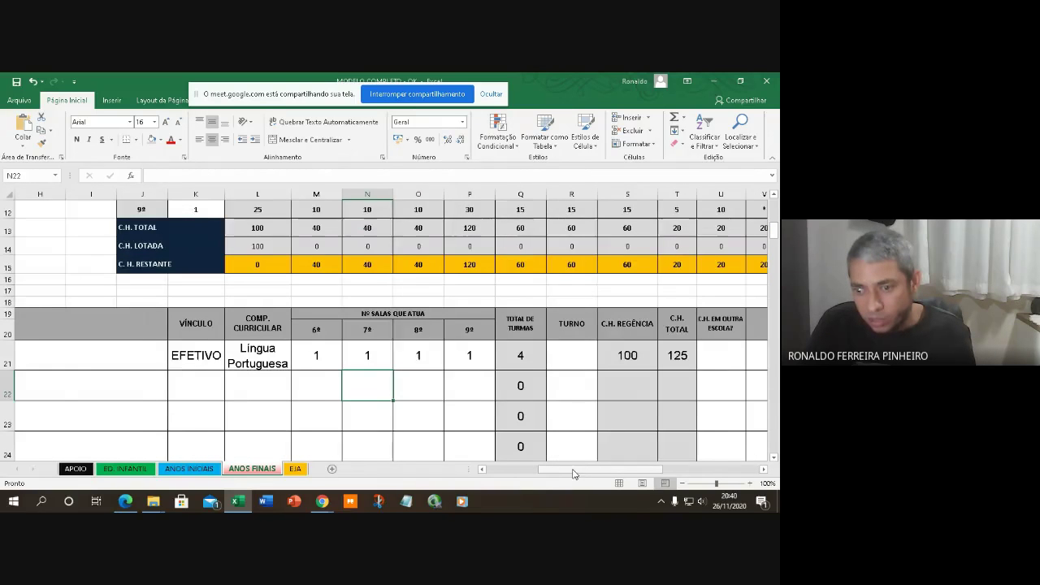
scroll(455, 396, right, 4)
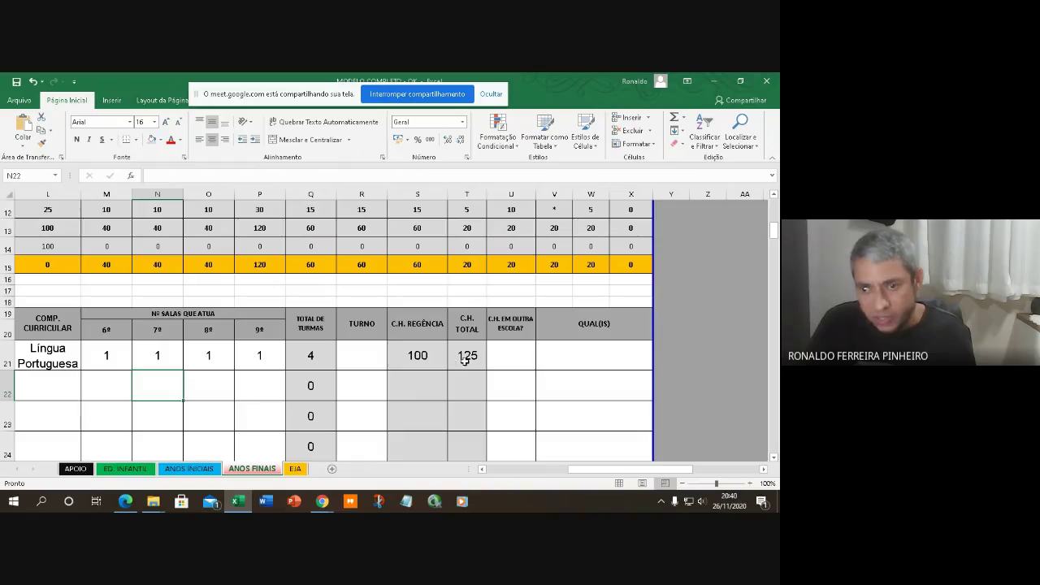
click(505, 356)
click(540, 365)
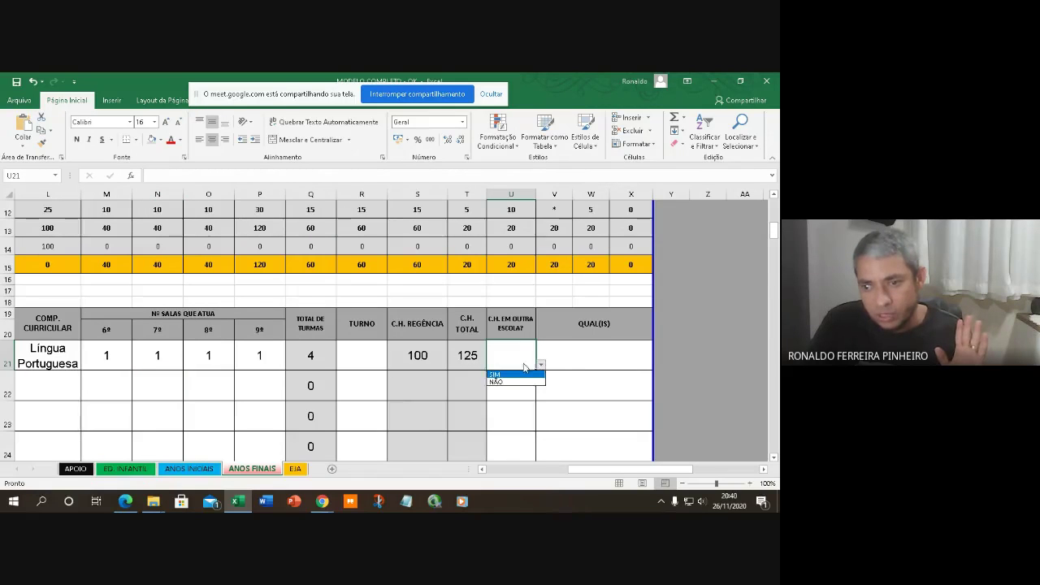
click(509, 381)
Enter the second teacher's full name in row 2 of the ANOS FINAIS teacher list.
drag(637, 469, 600, 478)
scroll(401, 332, up, 3)
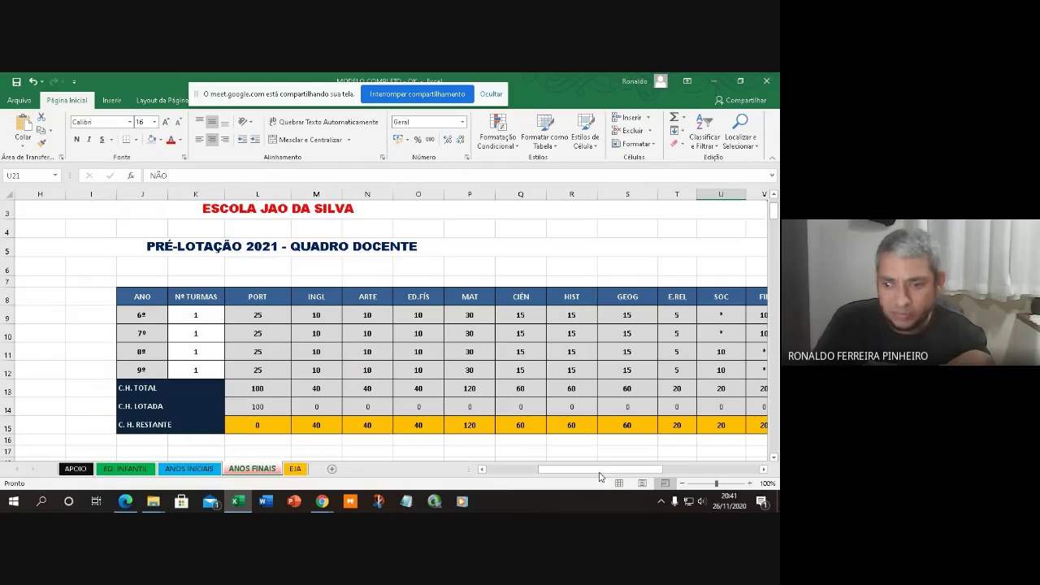
drag(600, 473, 546, 475)
scroll(226, 402, down, 3)
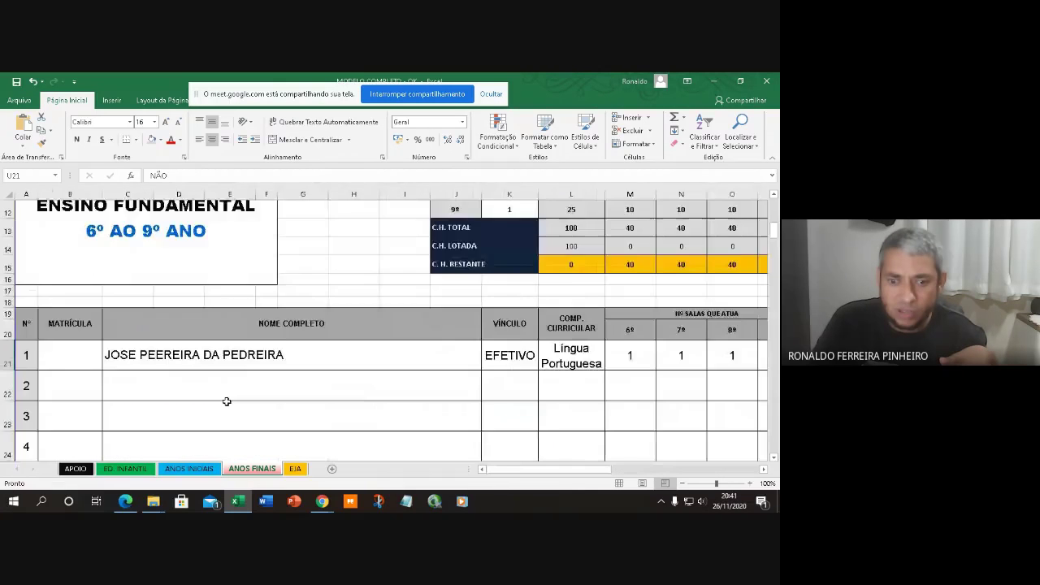
scroll(227, 402, down, 1)
click(162, 331)
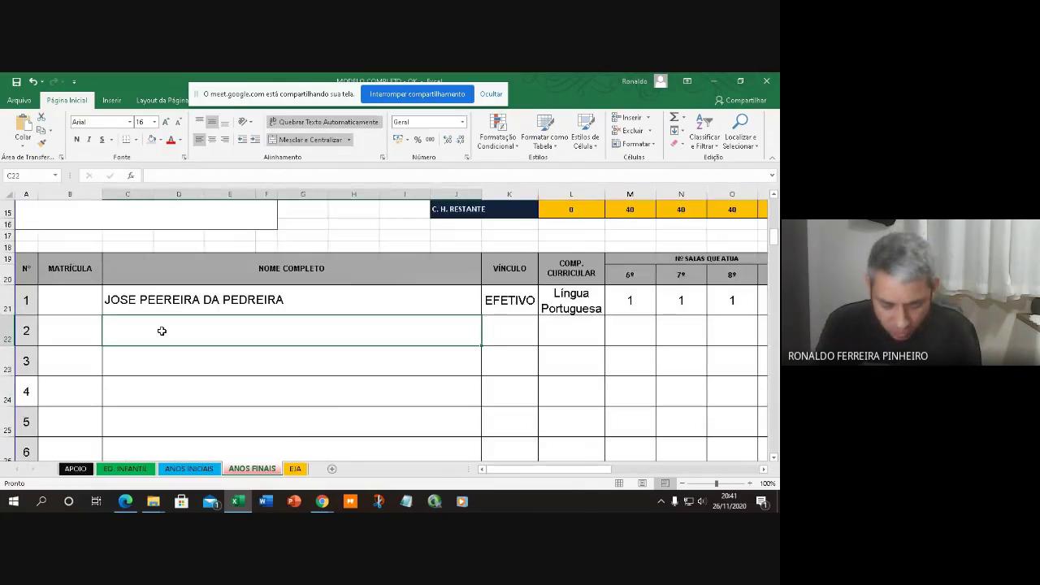
text(PAULO )
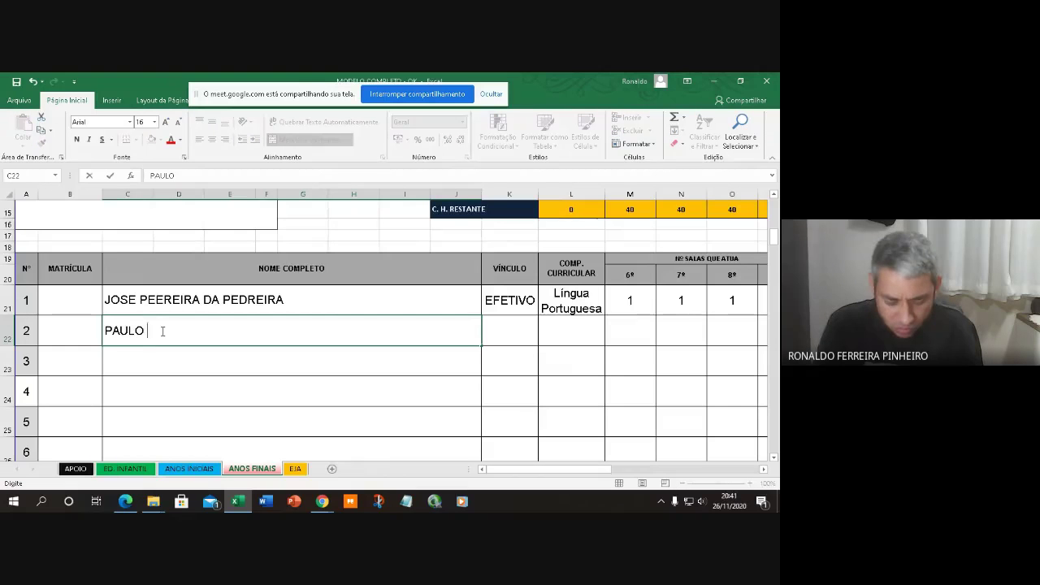
text(PEREIRA)
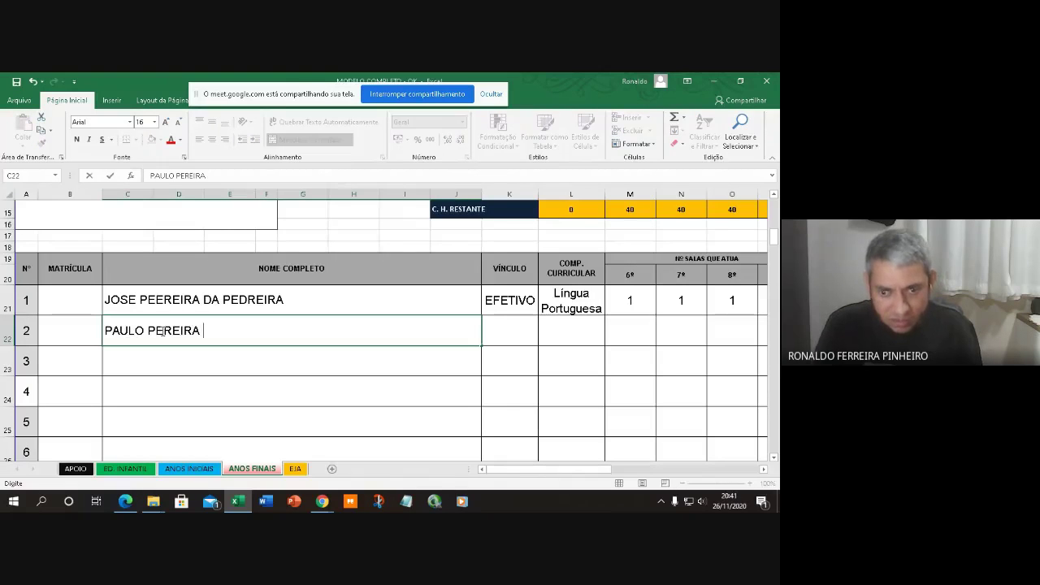
text( DA SILVA)
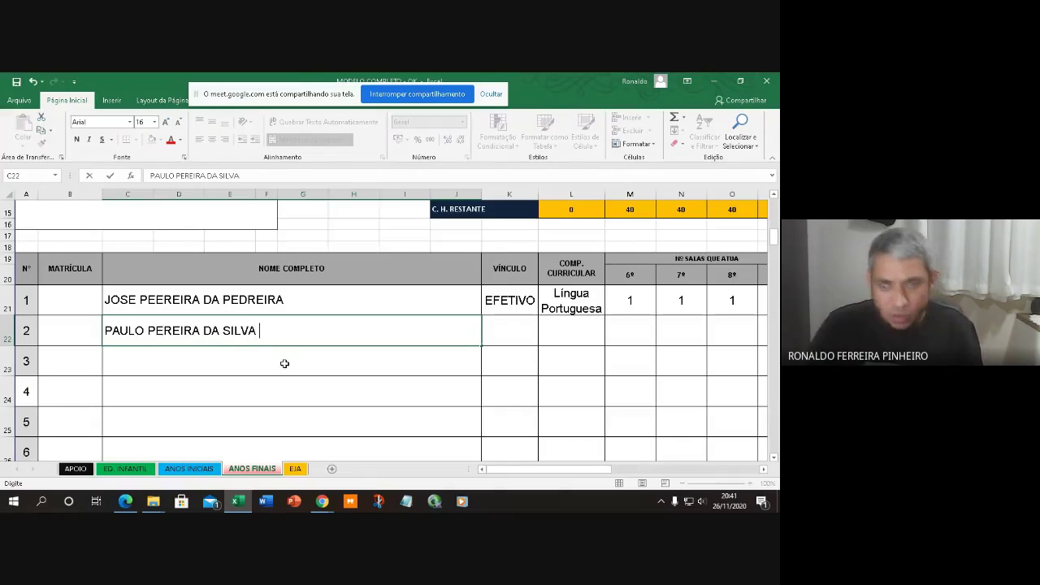
Set the bond (vínculo) of the teacher in row 2 to EFETIVO and the curricular component to Língua Inglesa.
click(506, 330)
click(542, 339)
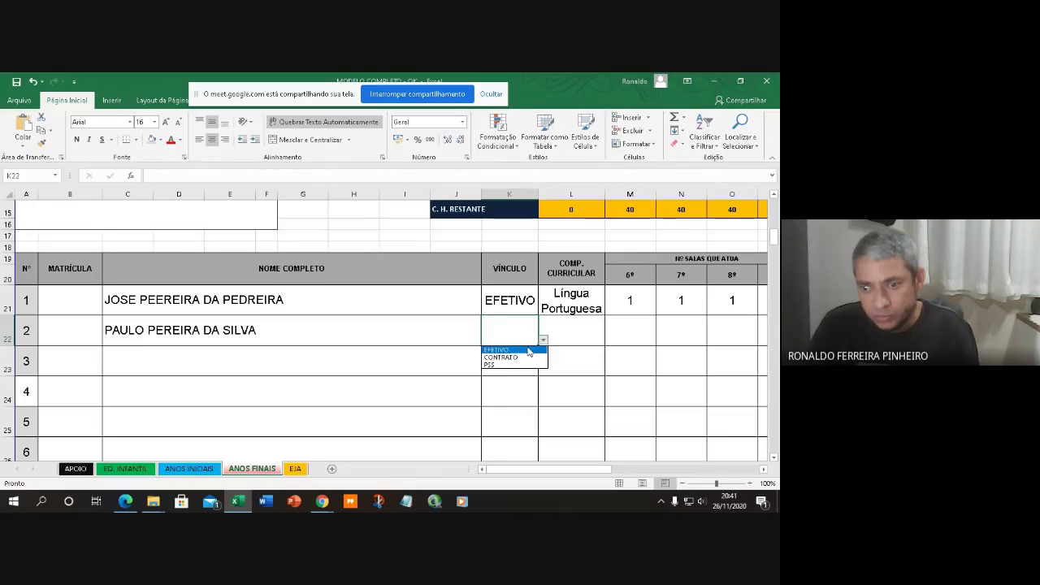
click(496, 350)
click(582, 340)
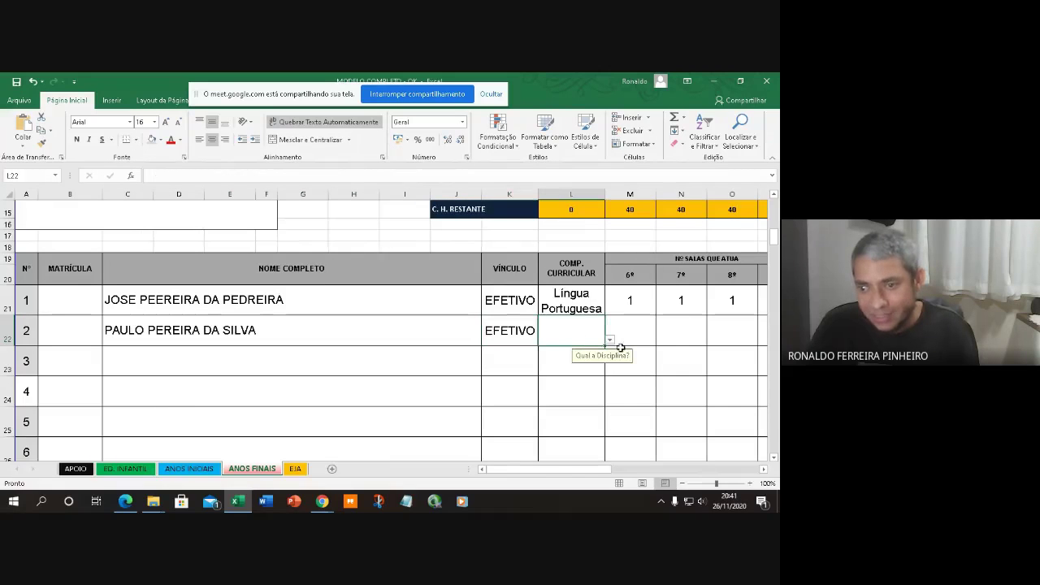
click(610, 339)
scroll(610, 387, up, 5)
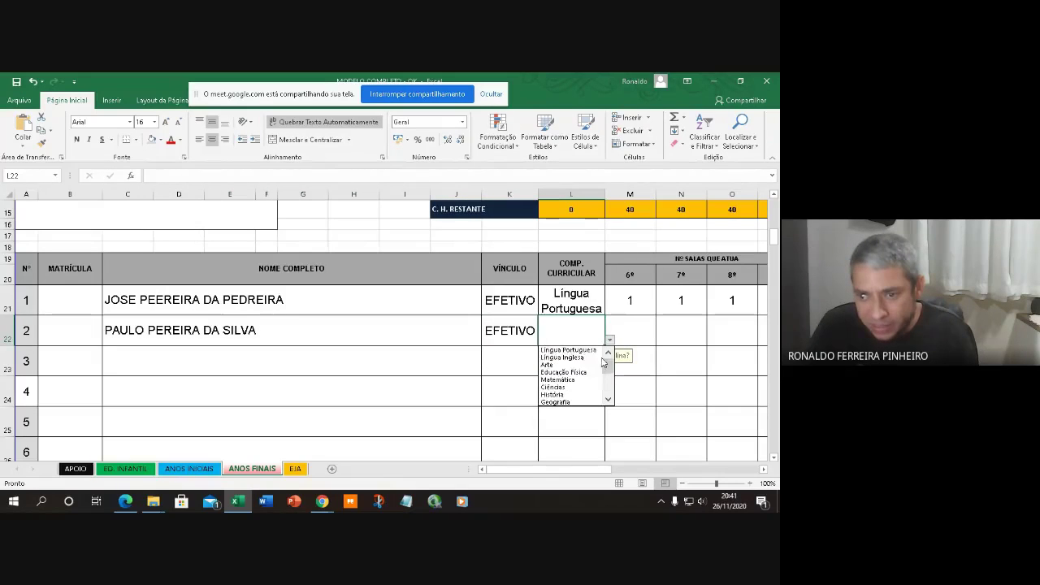
click(568, 356)
Assign the Língua Inglesa teacher in row 2 to 1 class in each grade from 6º to 9º.
click(634, 330)
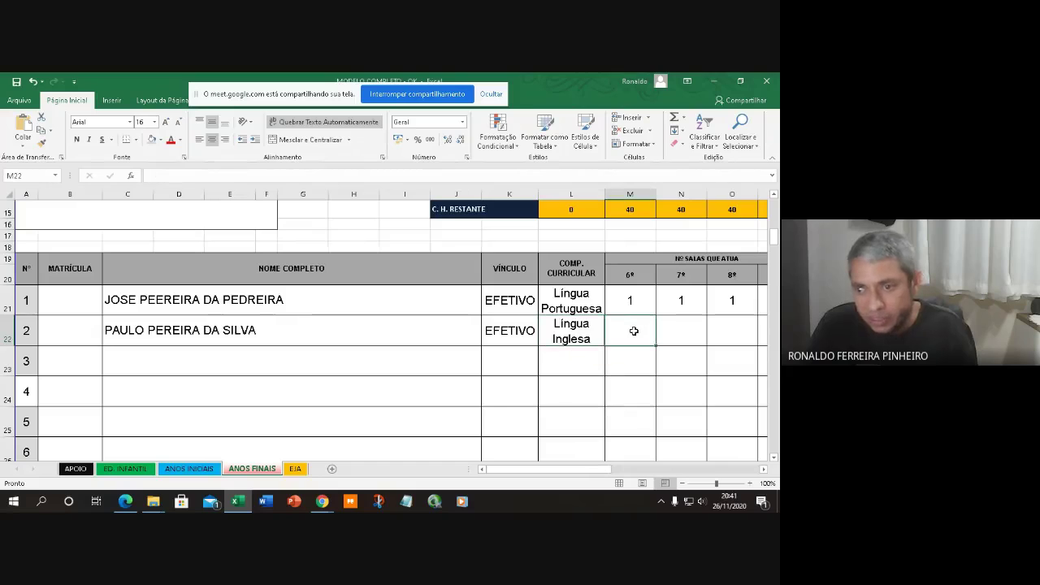
key(Tab)
text(1)
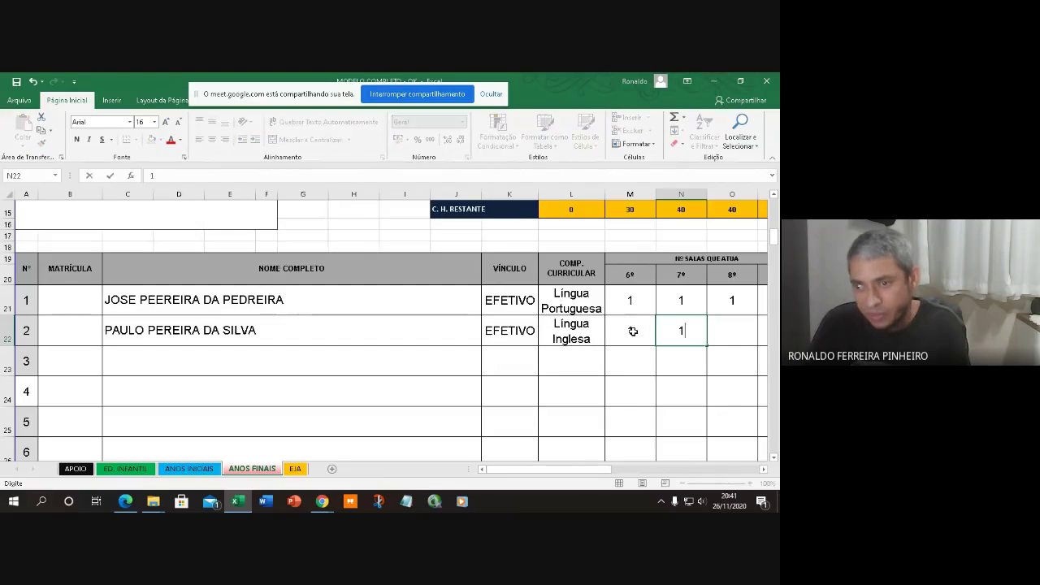
key(Tab)
text(1)
key(Tab)
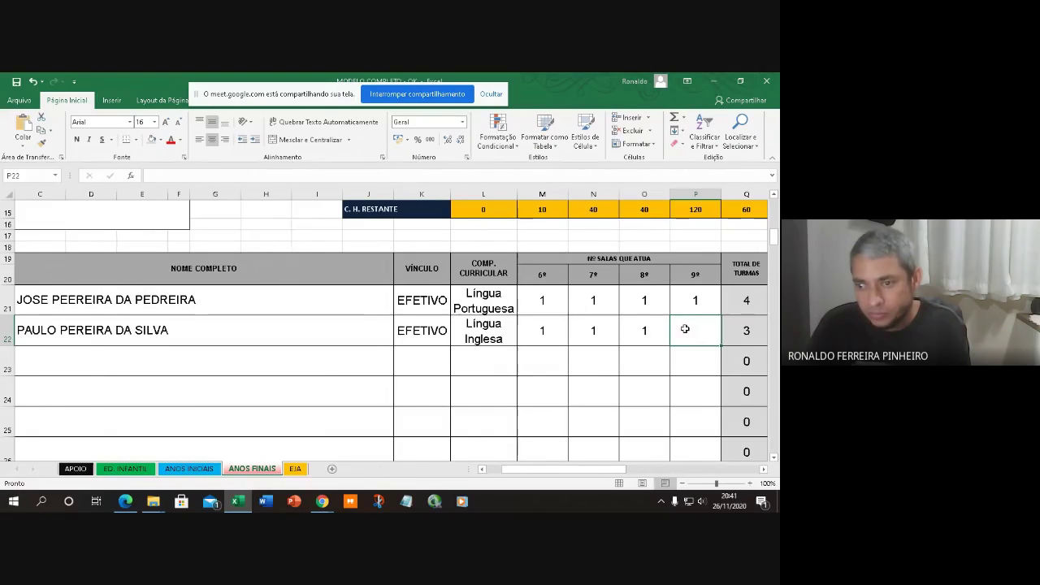
text(1)
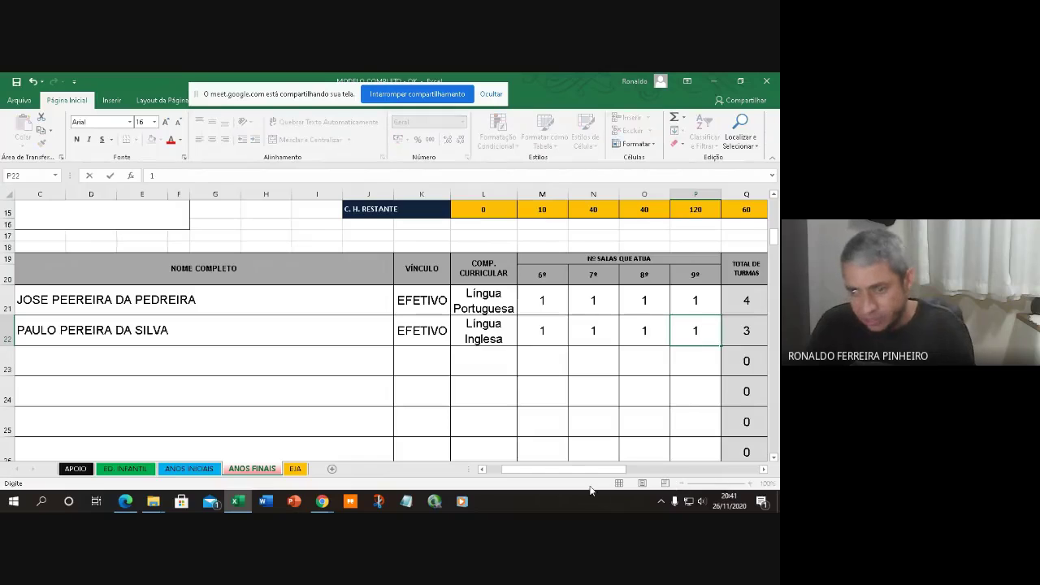
Commit the row 2 entry and check the assigned and remaining hours for INGL in the summary table.
drag(591, 469, 672, 469)
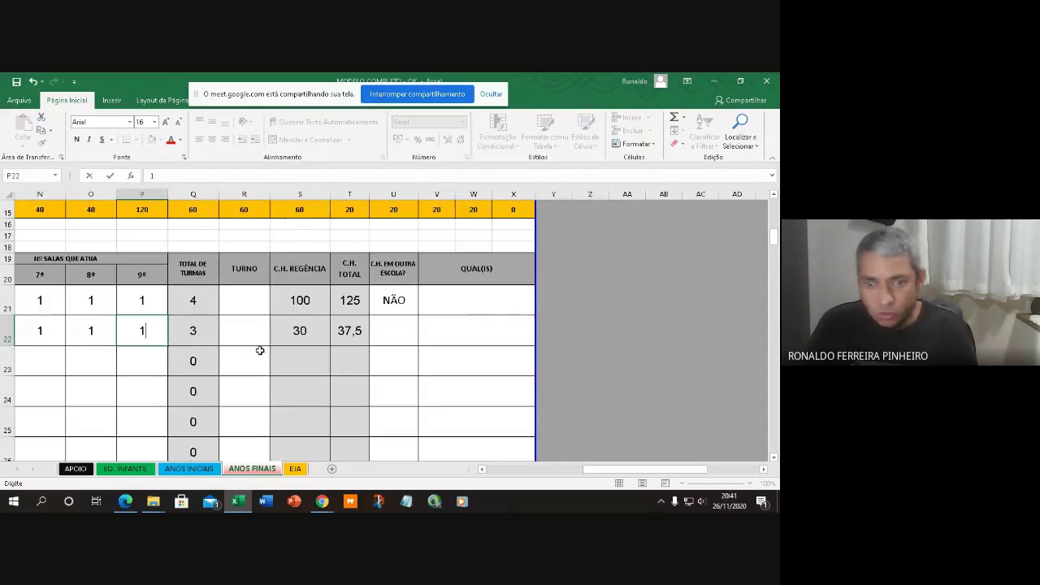
scroll(361, 337, up, 4)
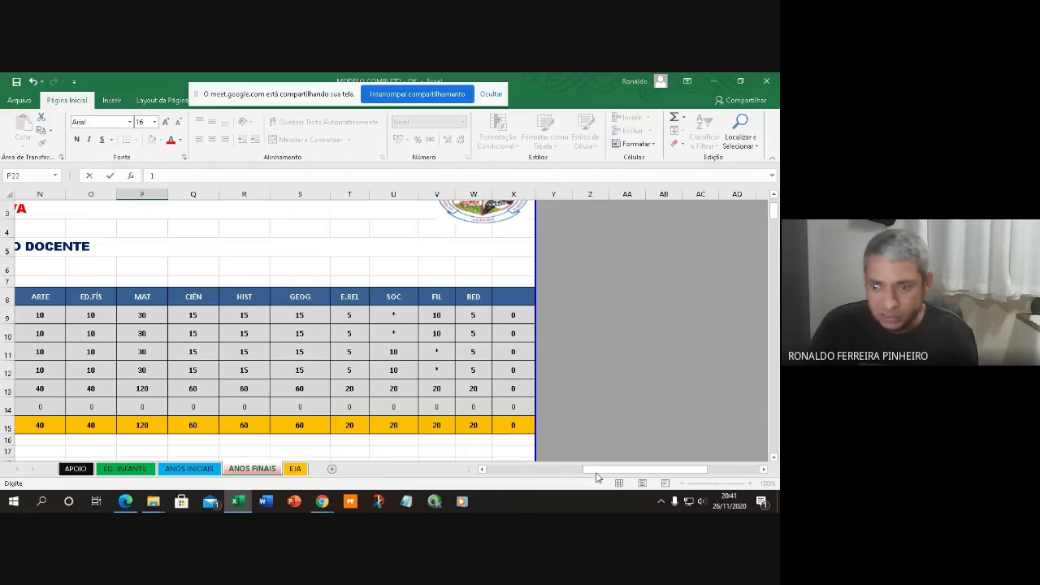
drag(598, 477, 574, 477)
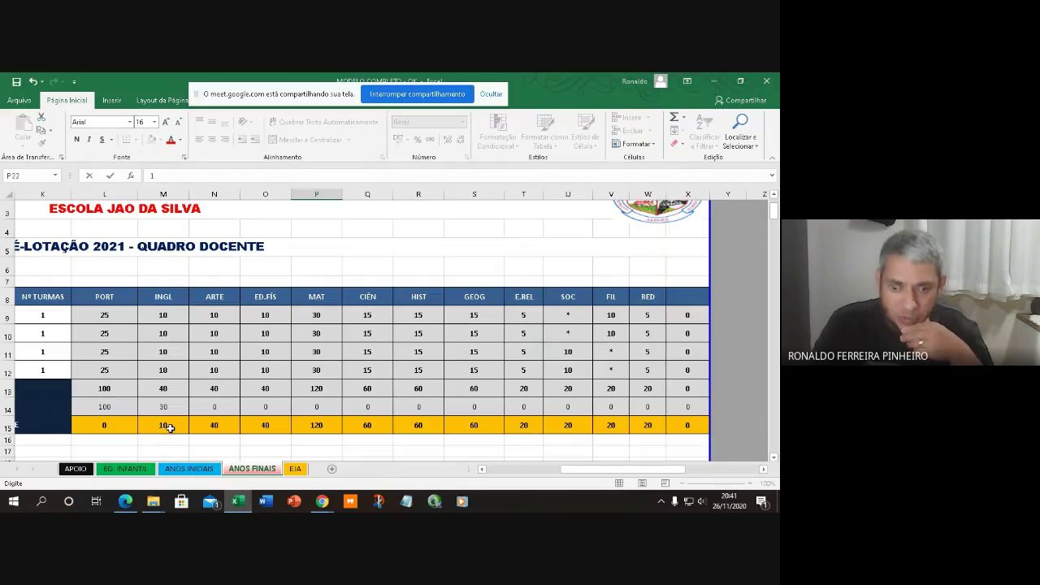
drag(579, 477, 508, 477)
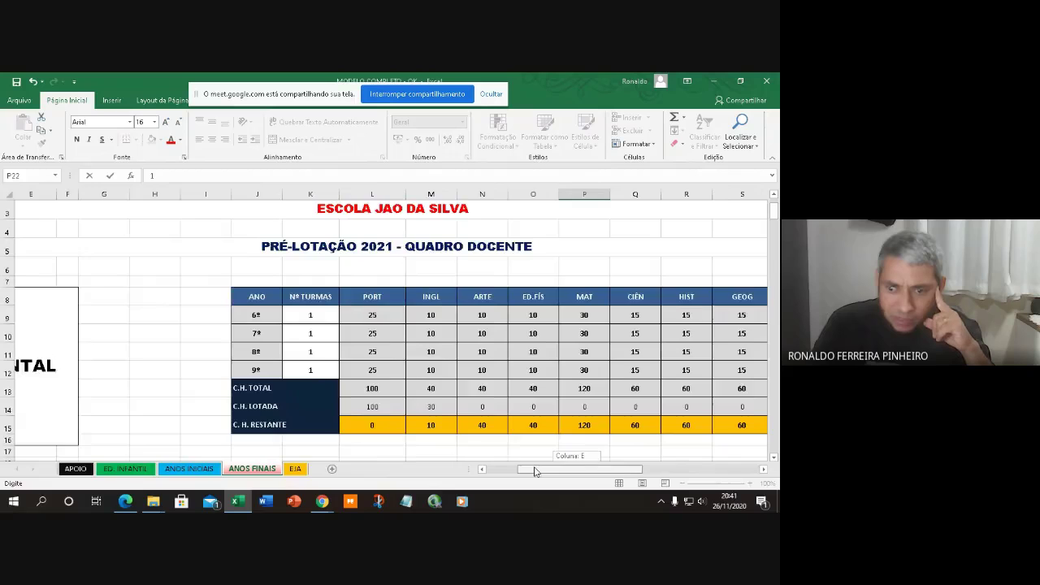
scroll(482, 409, down, 1)
scroll(483, 410, down, 3)
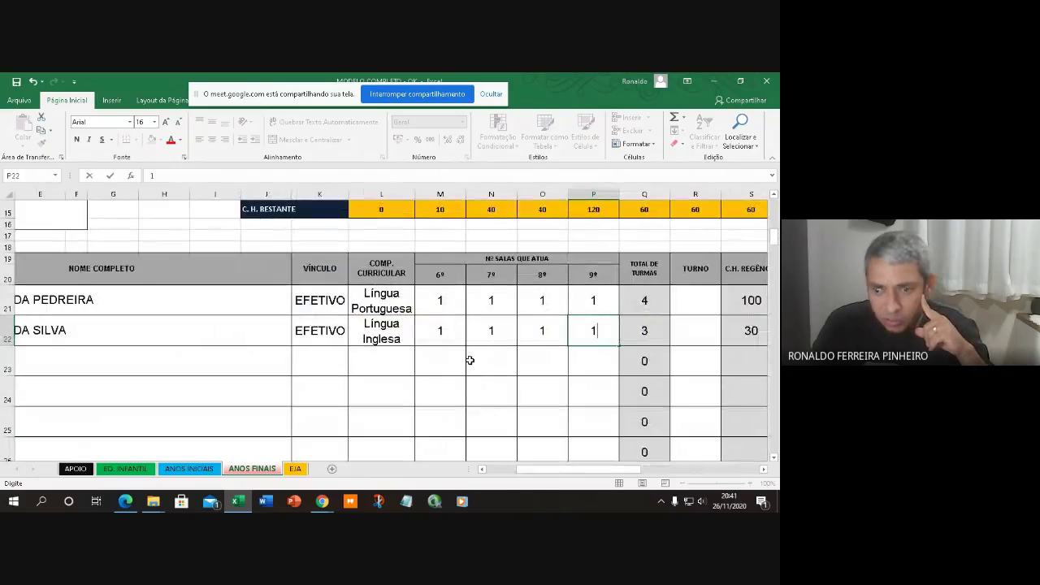
click(467, 382)
scroll(482, 410, up, 4)
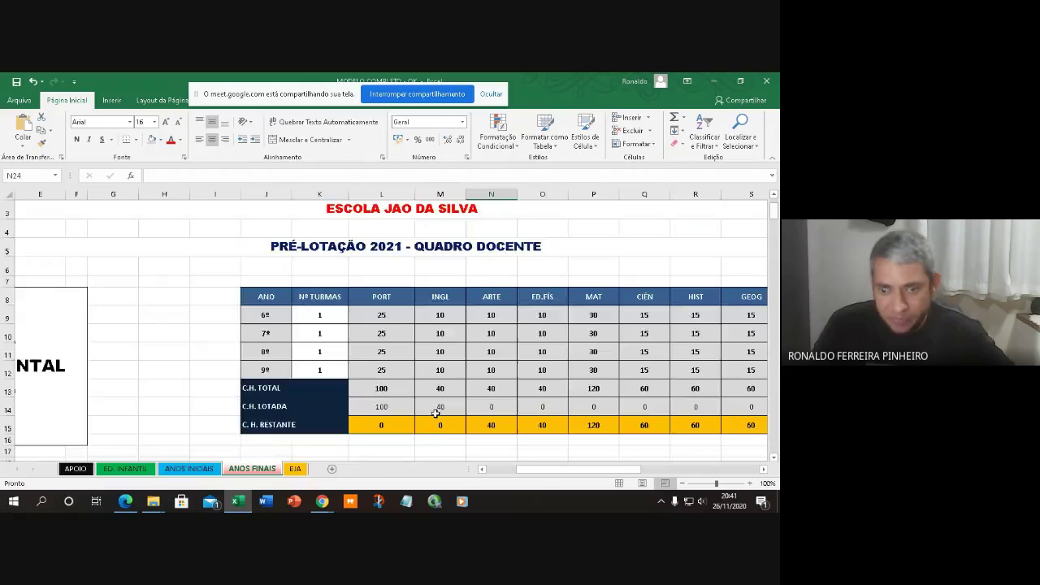
Set the bond (vínculo) in row 3 to EFETIVO and the curricular component to Filosofia.
scroll(259, 340, down, 5)
click(321, 319)
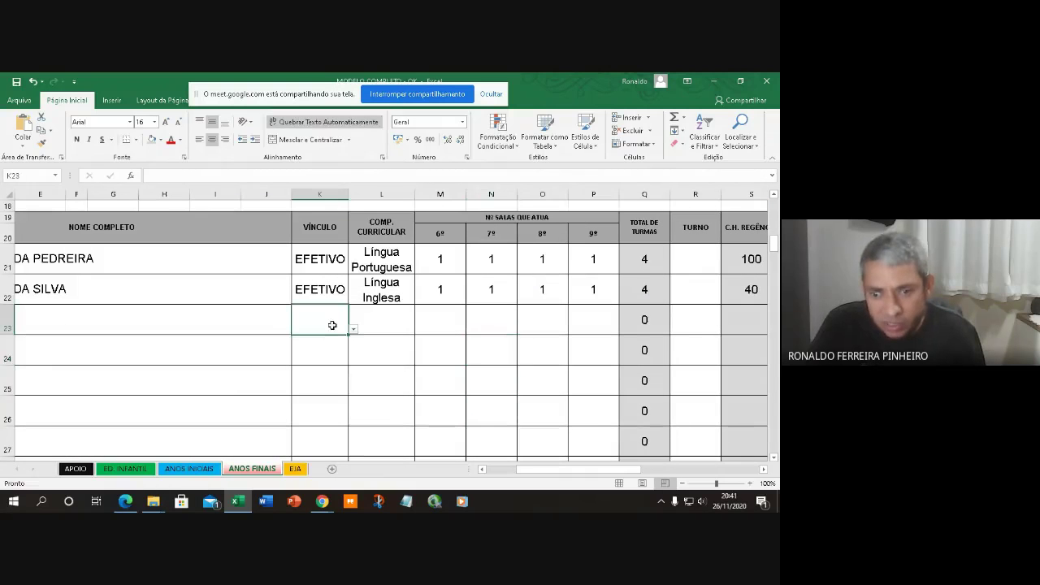
click(354, 329)
click(335, 339)
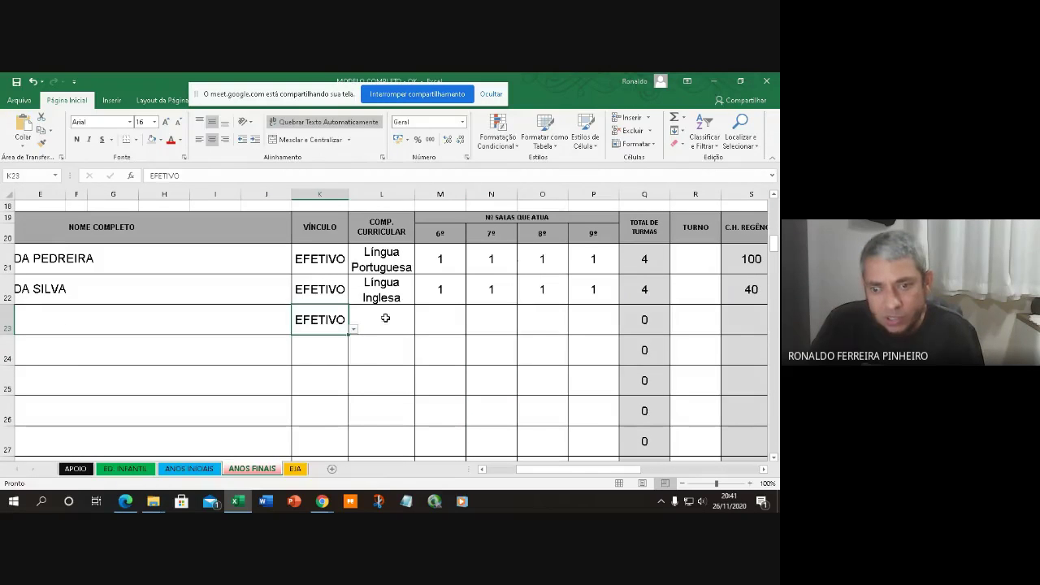
click(394, 322)
click(422, 330)
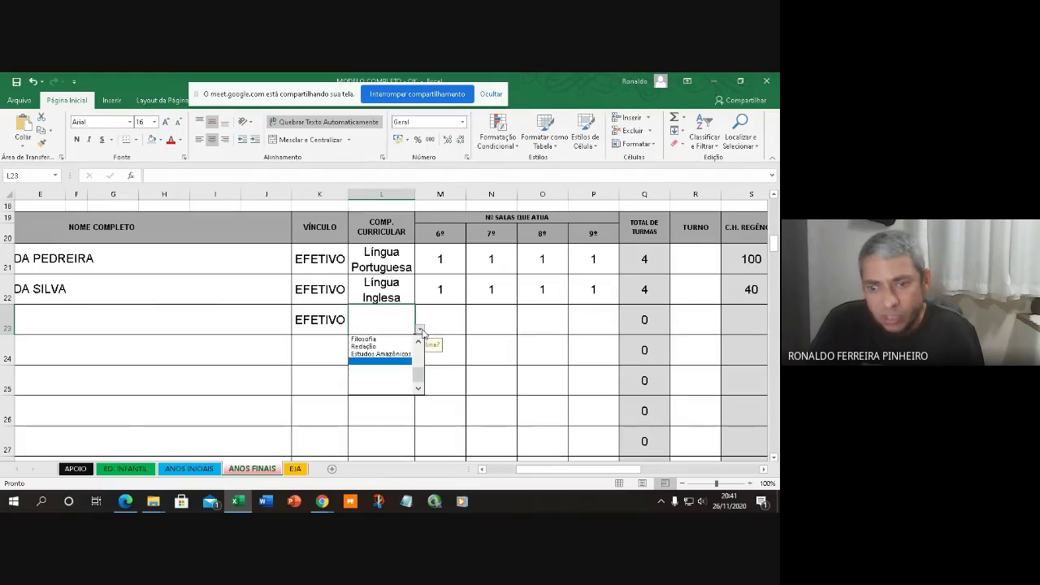
click(382, 340)
Assign the Filosofia entry in row 3 to 1 class in each grade from 6º to 9º.
click(442, 321)
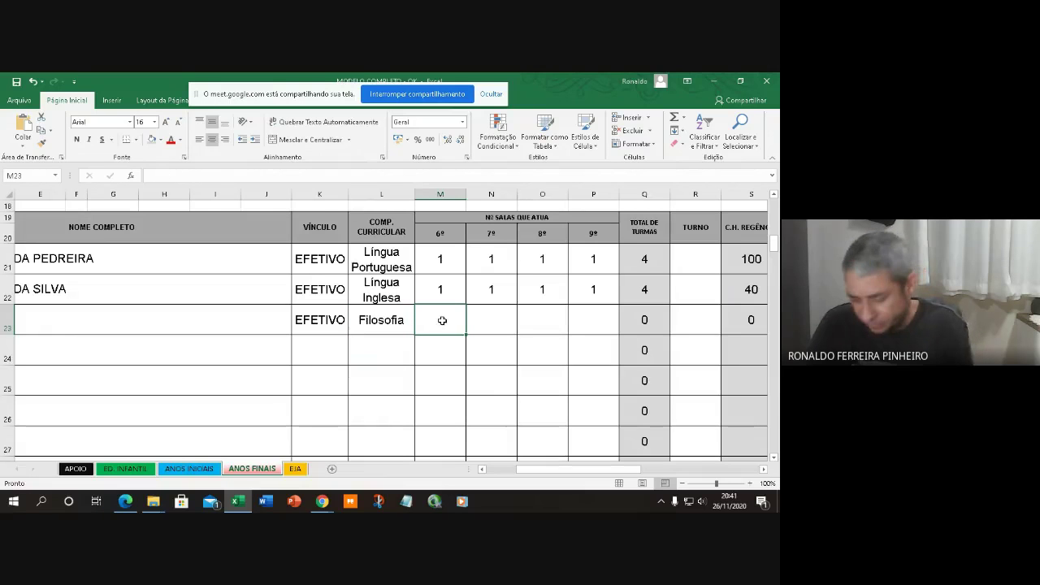
text(1)
click(479, 321)
text(1)
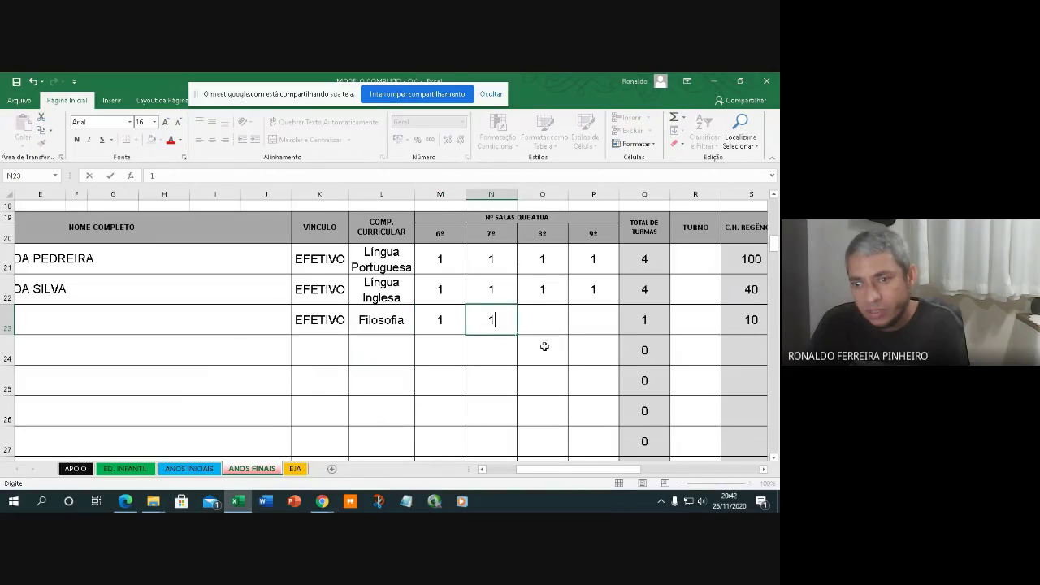
click(543, 331)
text(1)
click(576, 326)
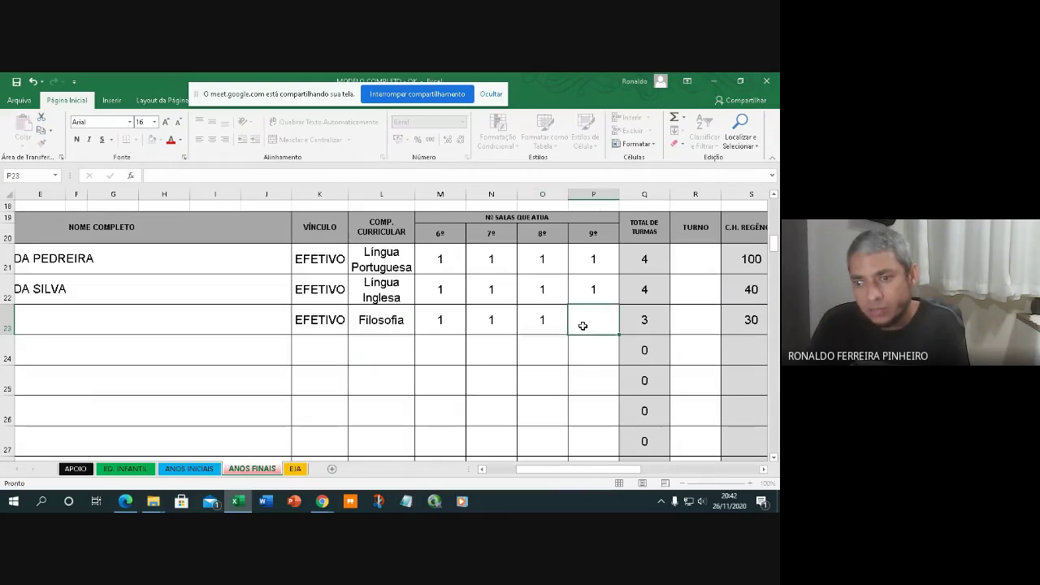
text(1)
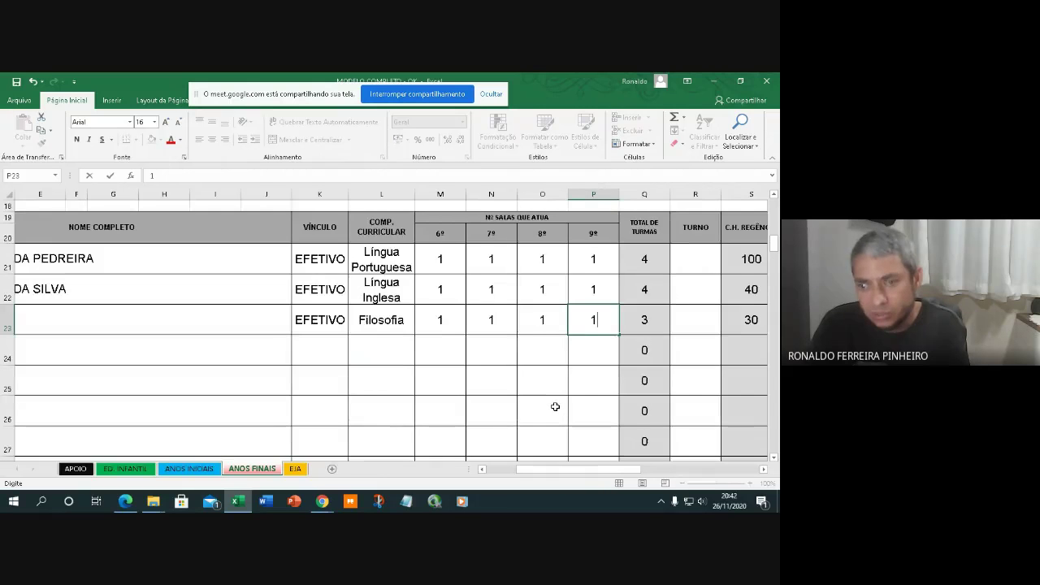
scroll(543, 404, up, 6)
click(382, 286)
scroll(557, 343, down, 3)
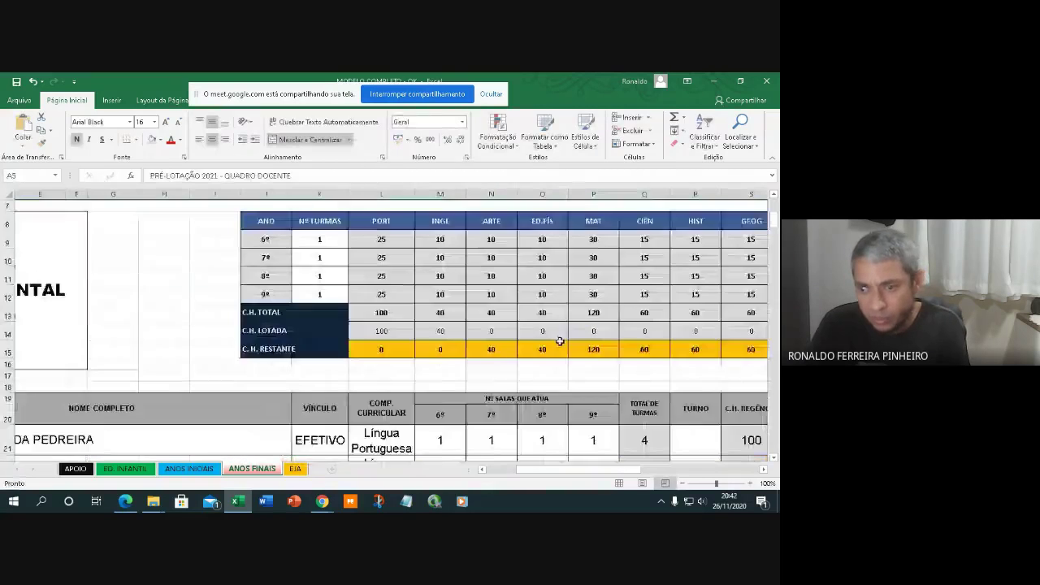
Check the FIL hours in the summary table and clear the 8º and 9º class counts from the Filosofia entry in row 3.
scroll(601, 305, up, 2)
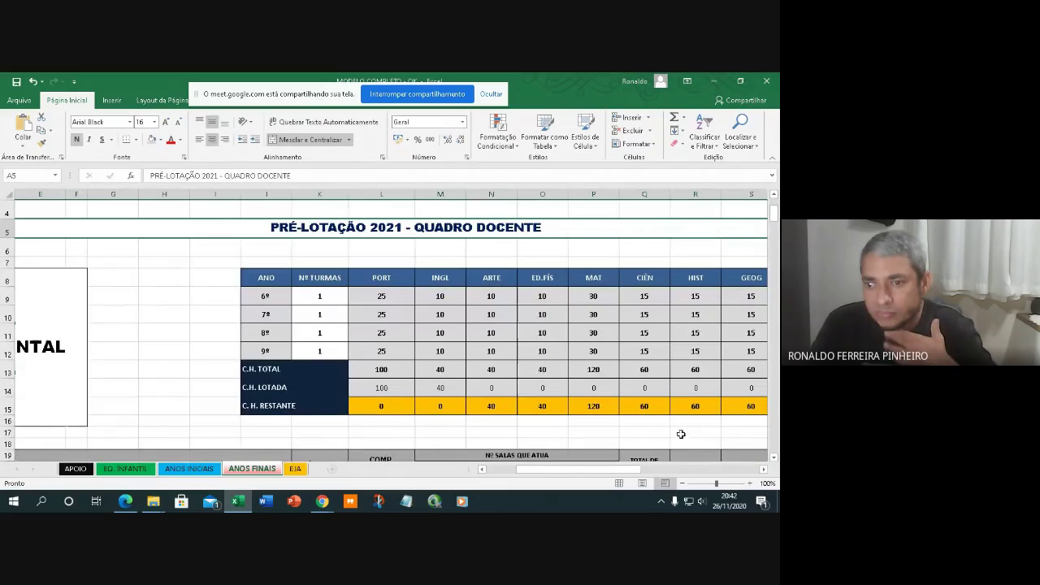
scroll(637, 393, right, 5)
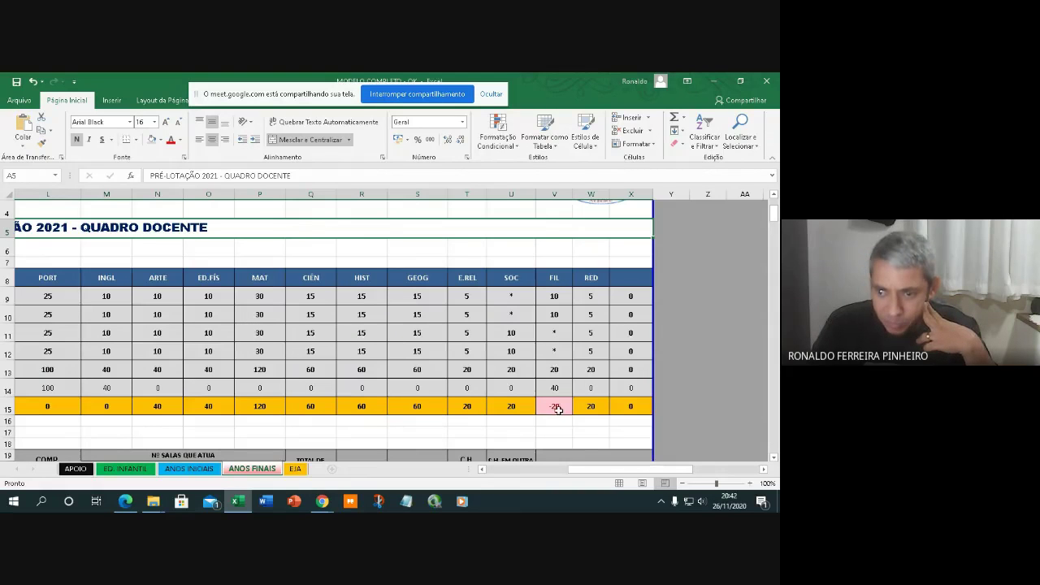
drag(596, 472, 573, 472)
scroll(510, 399, down, 2)
scroll(509, 398, down, 1)
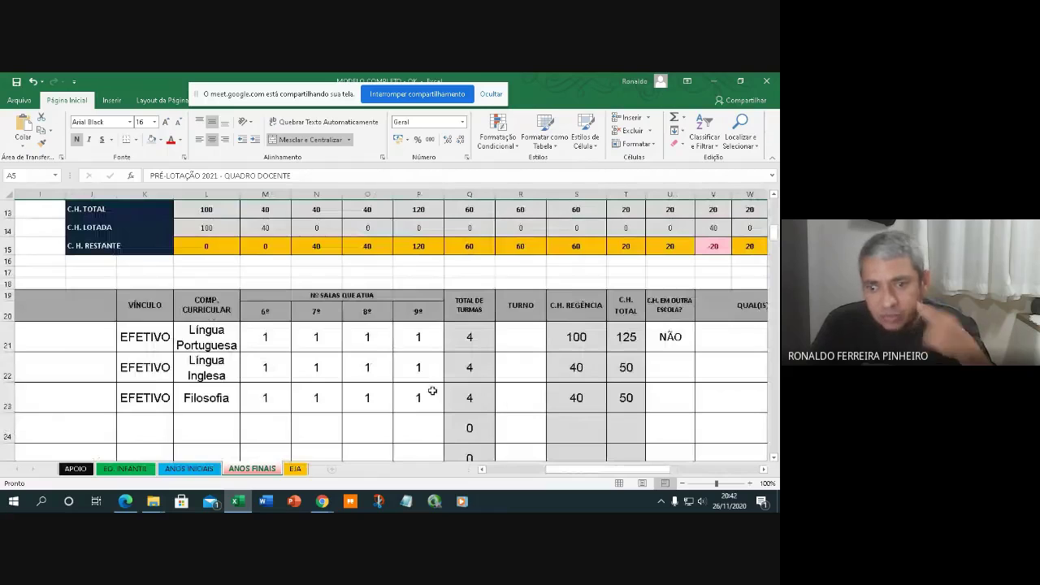
click(372, 397)
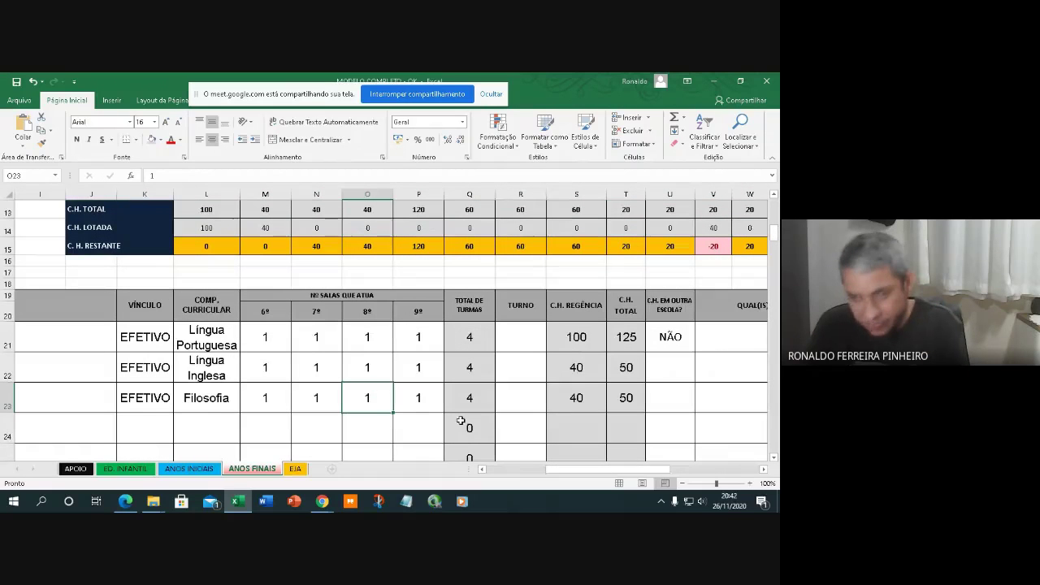
key(Delete)
click(418, 396)
key(Delete)
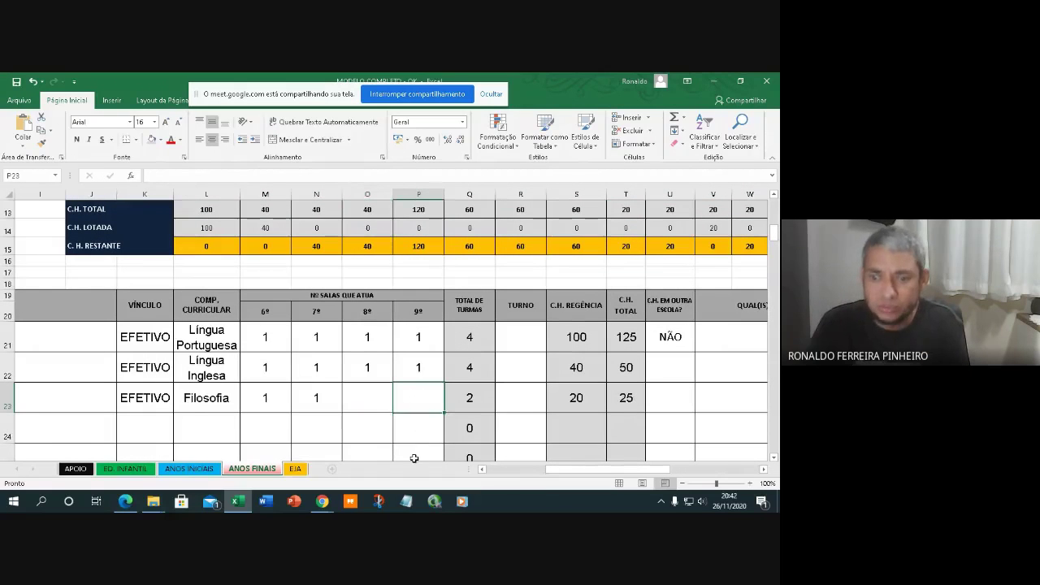
Enter DÉFICIT as the full name (NOME COMPLETO) for the Filosofia entry in row 3.
scroll(402, 442, down, 1)
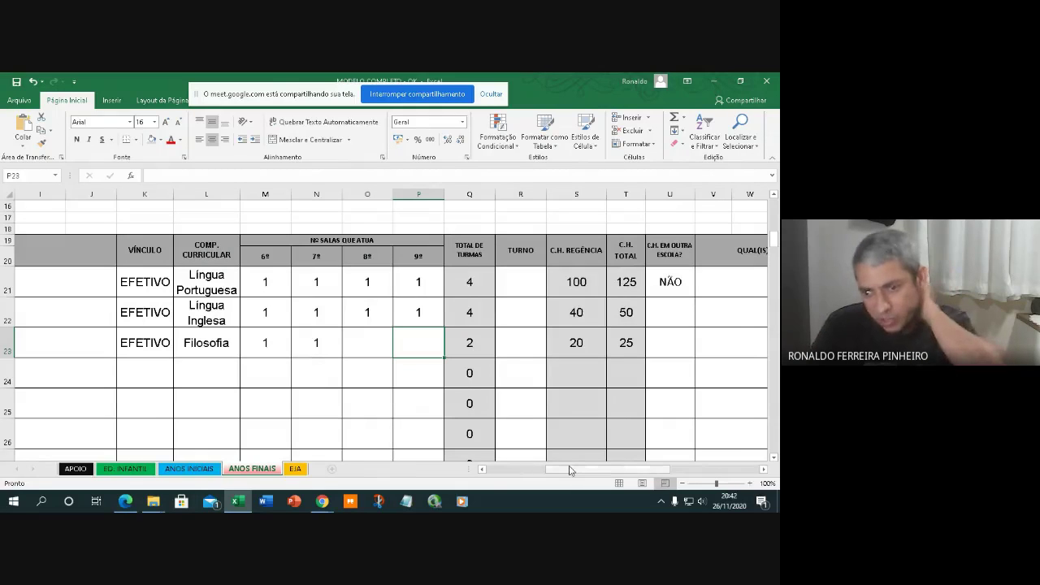
drag(569, 468, 482, 458)
click(200, 343)
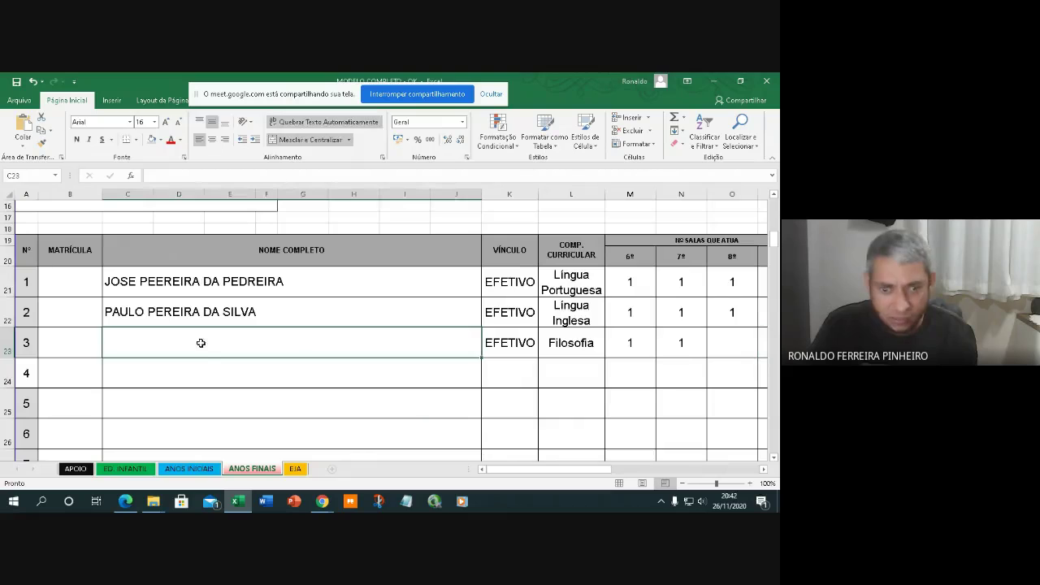
text(DÉF)
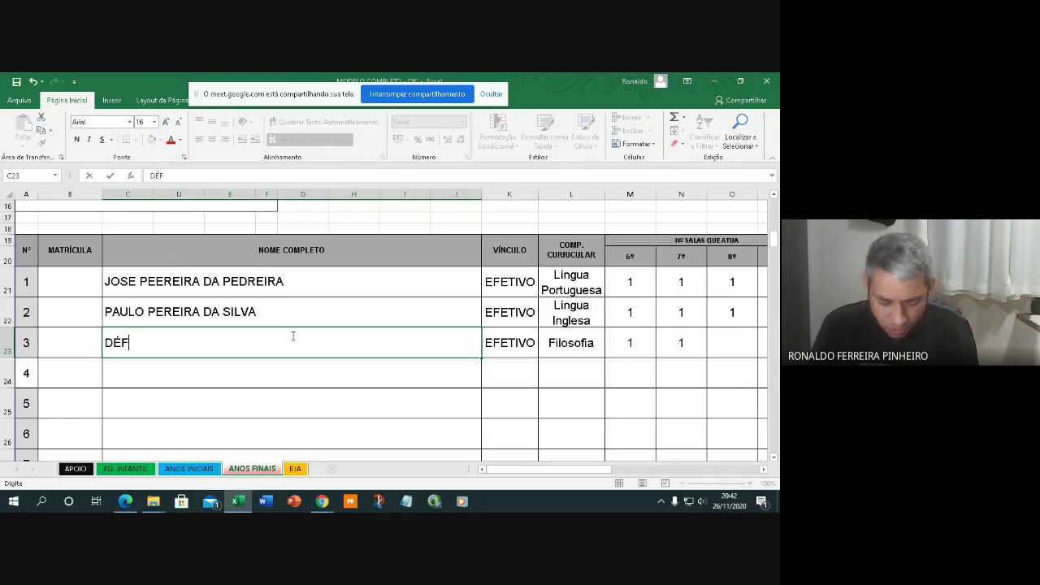
text(ICIT)
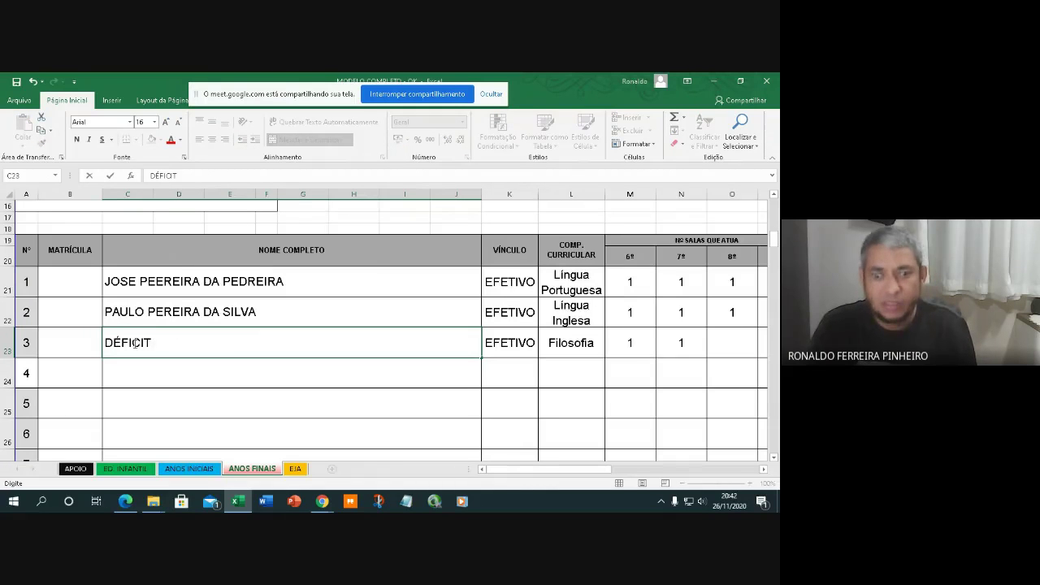
double_click(136, 342)
click(204, 341)
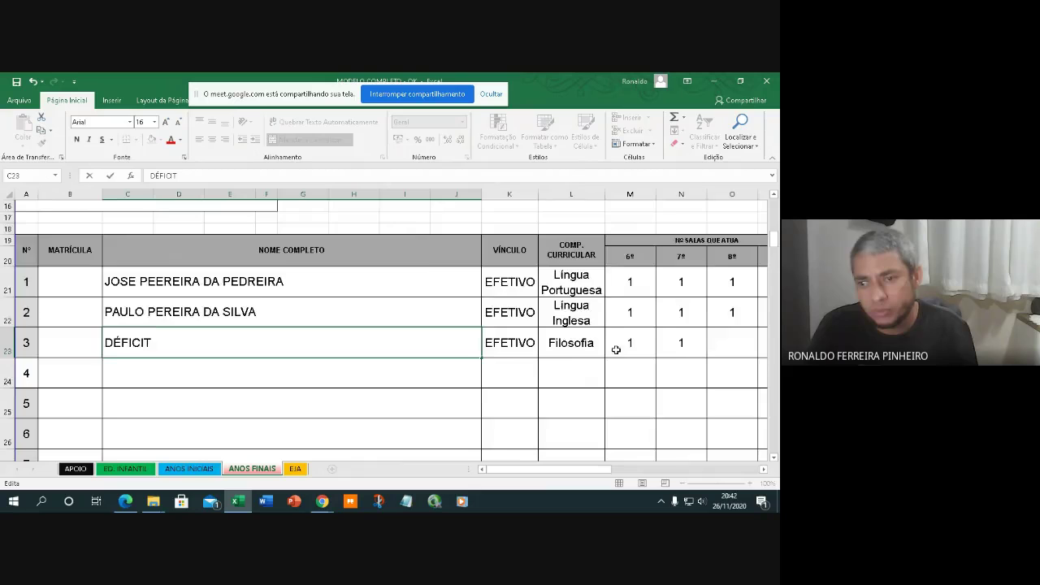
Examine the total, assigned and remaining hours per subject in the summary table against the allocation rows.
scroll(616, 349, up, 5)
scroll(623, 370, down, 3)
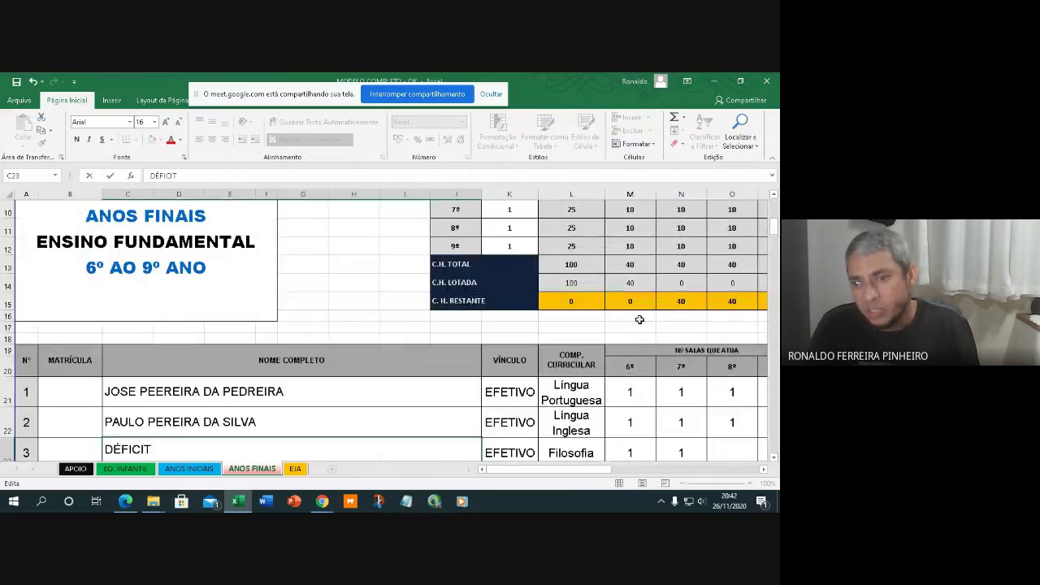
scroll(691, 270, up, 2)
scroll(698, 300, down, 2)
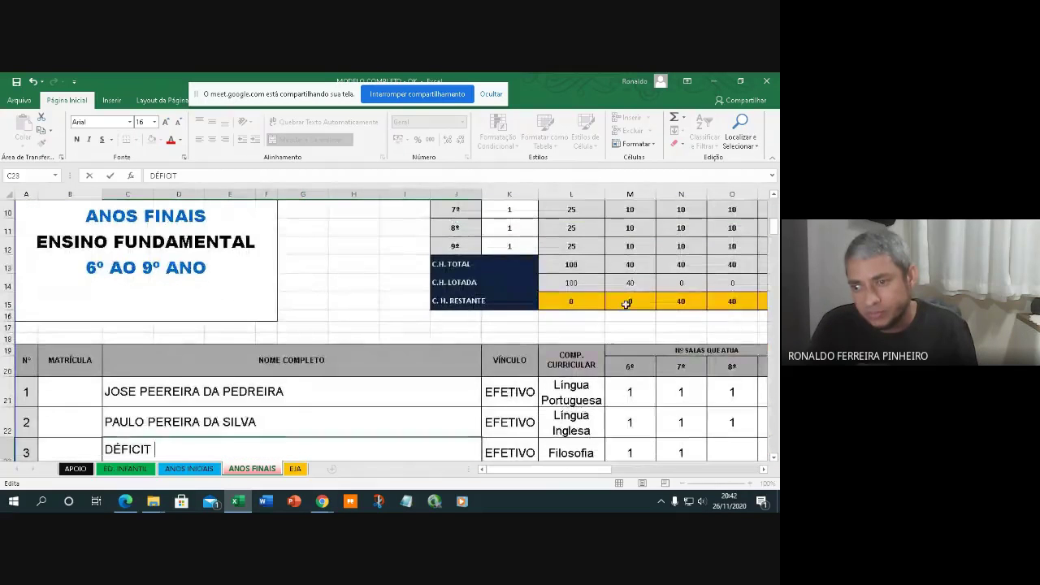
drag(592, 477, 654, 478)
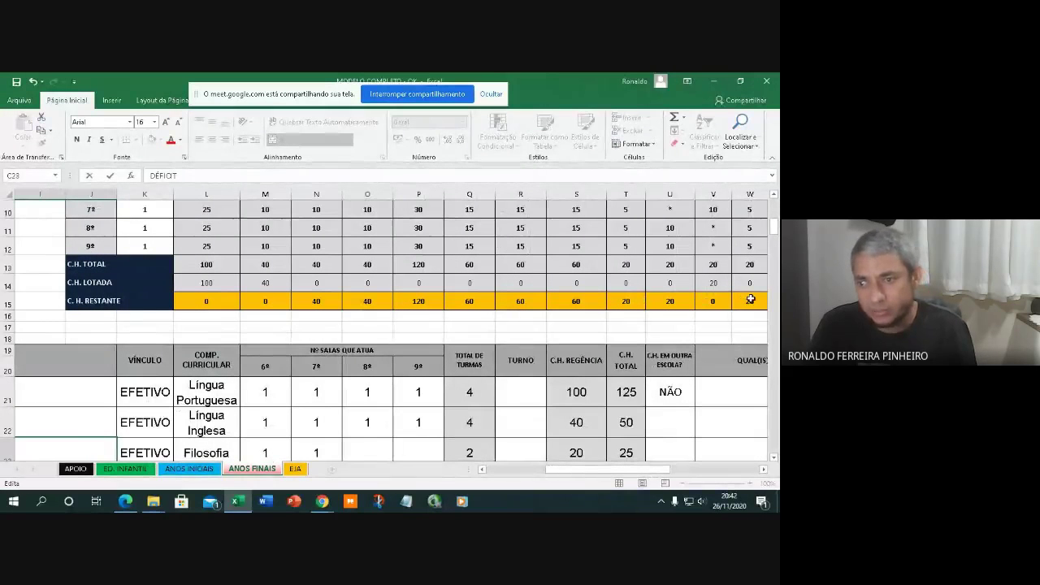
scroll(751, 300, up, 3)
scroll(732, 305, down, 4)
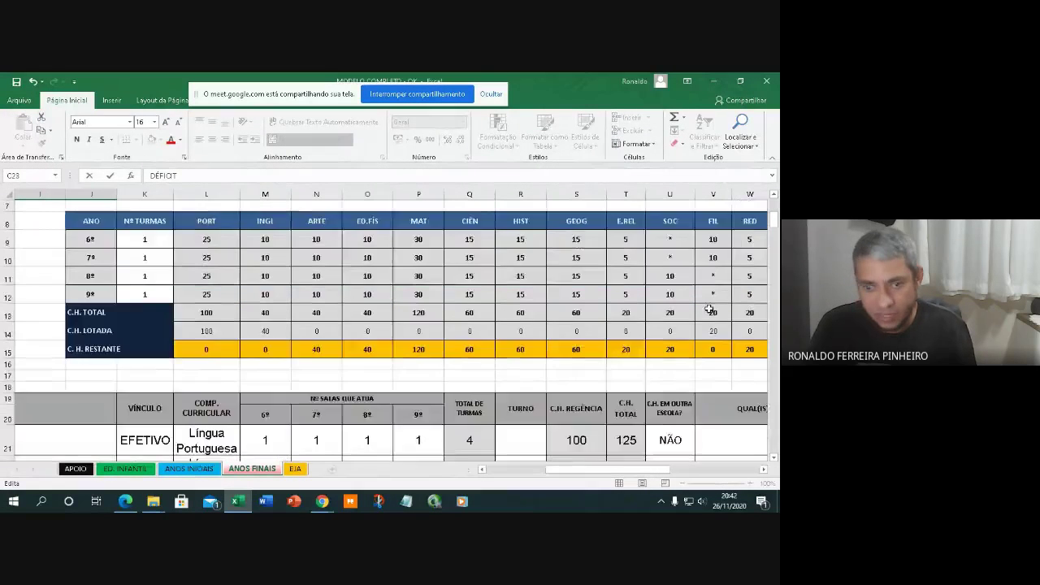
scroll(269, 369, down, 3)
scroll(256, 383, up, 3)
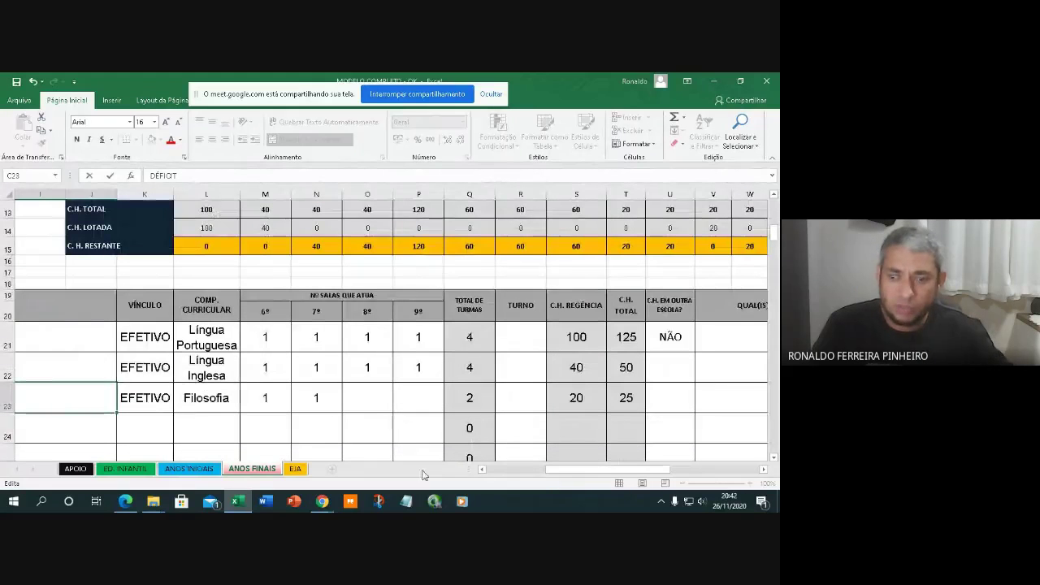
drag(559, 470, 501, 473)
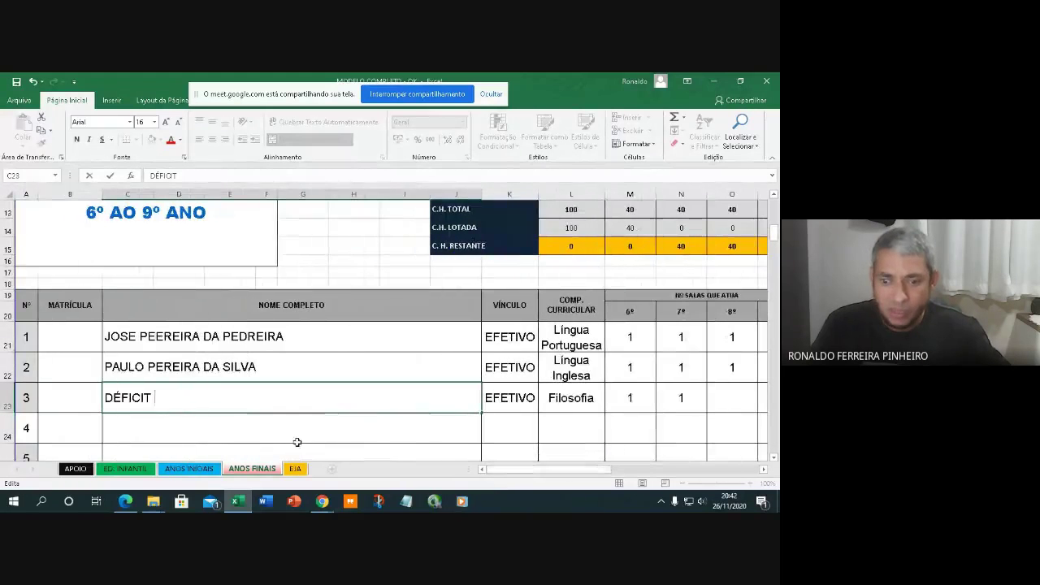
scroll(301, 434, up, 2)
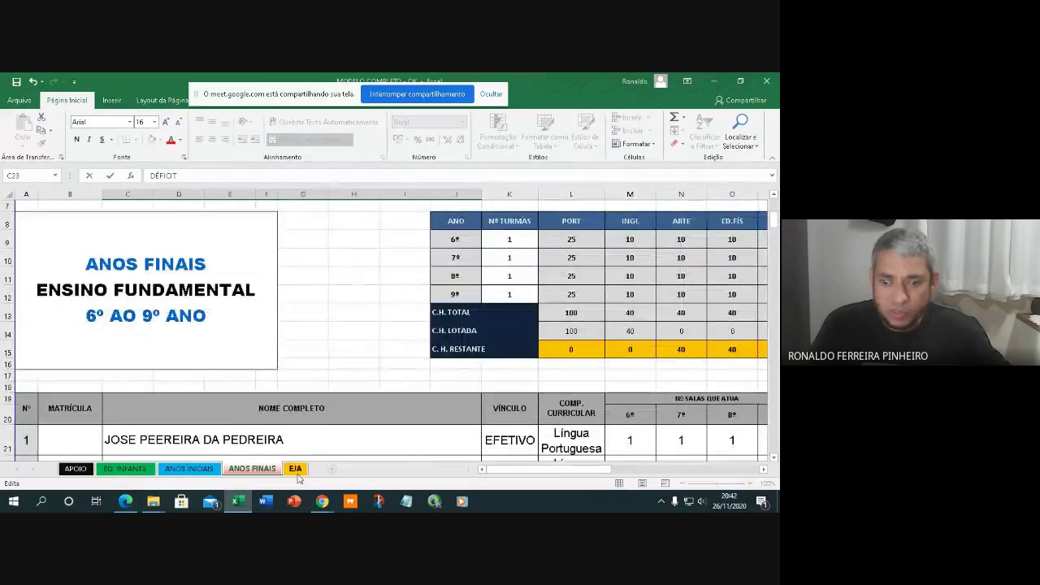
Switch to the EJA sheet and select the full name cell of the first teacher row.
click(295, 469)
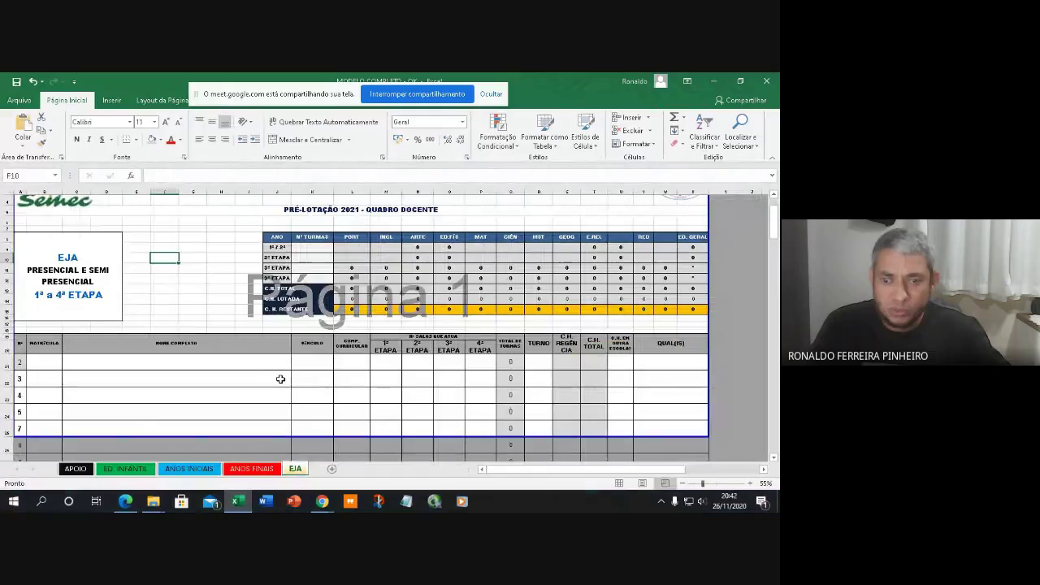
click(165, 365)
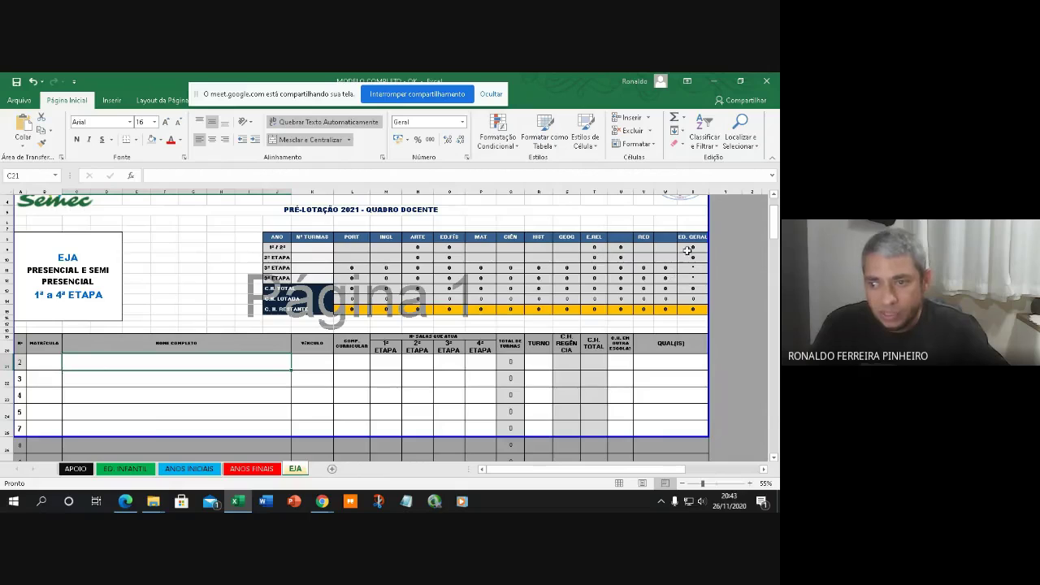
click(312, 359)
click(338, 364)
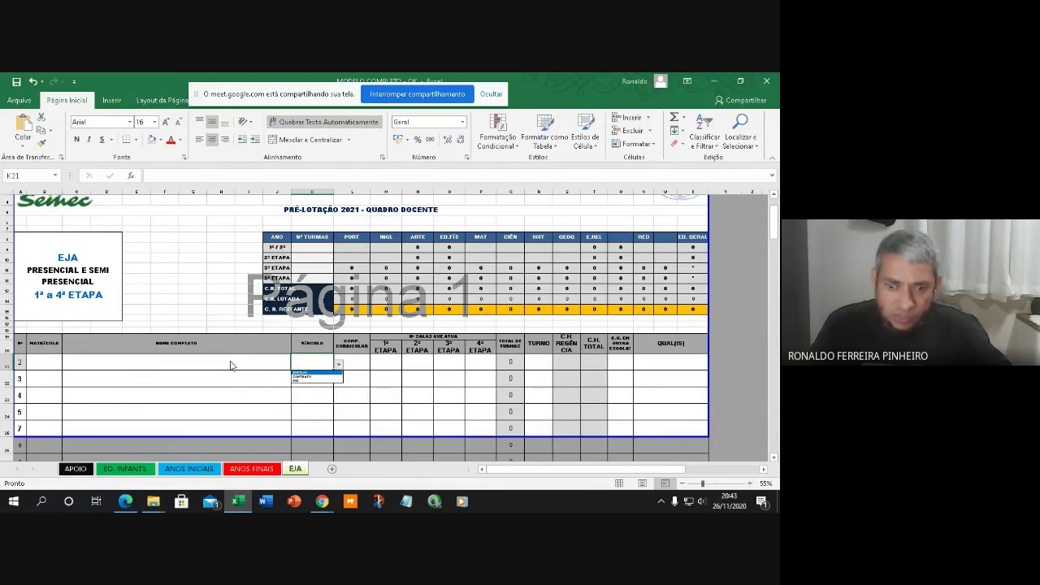
key(Escape)
text(SERVIDOR)
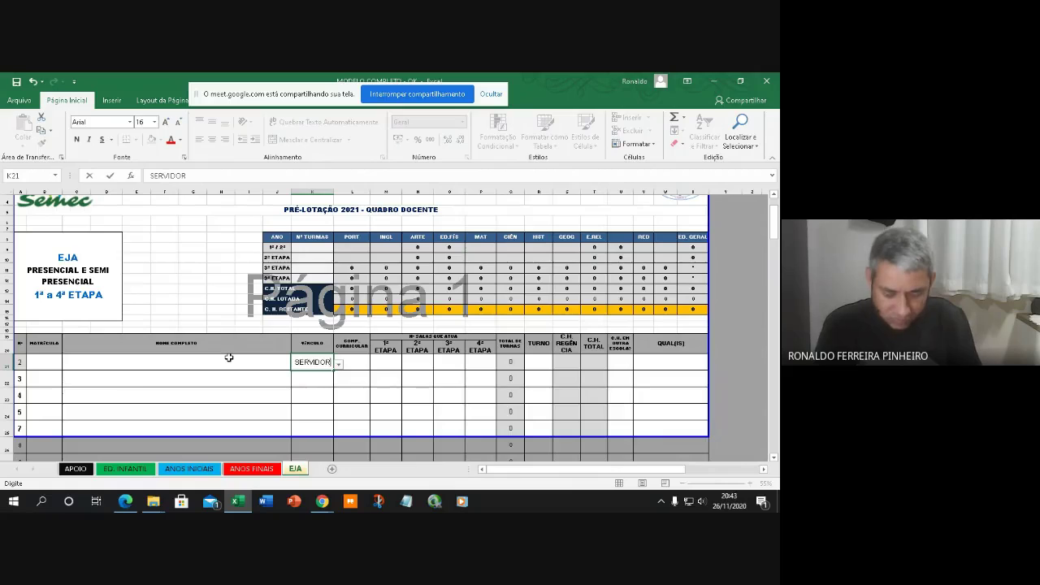
text( A)
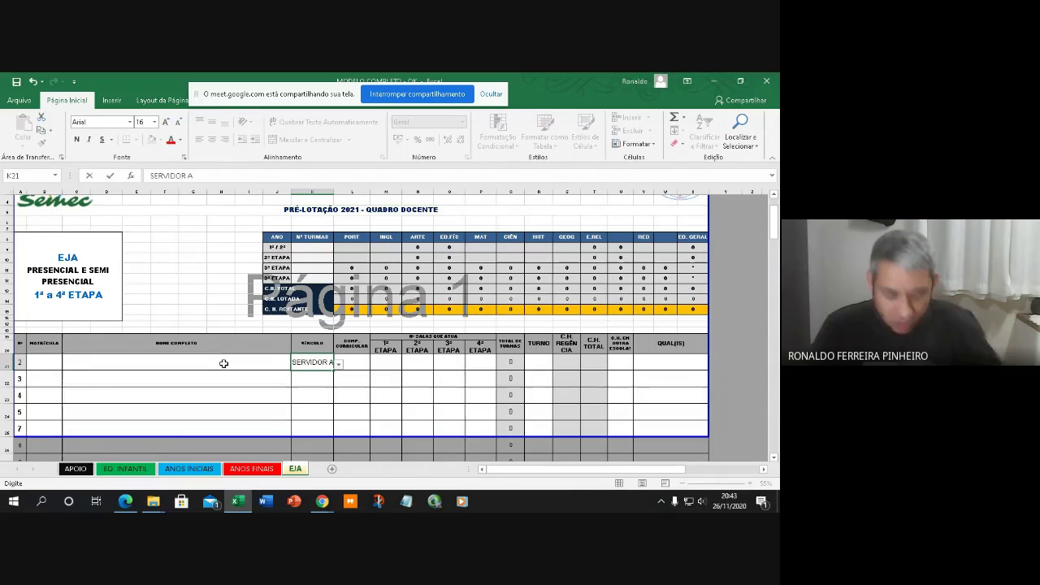
key(Escape)
Enter SERVIDOR A as the full name in the first EJA row and set the bond (vínculo) to EFETIVO.
click(206, 367)
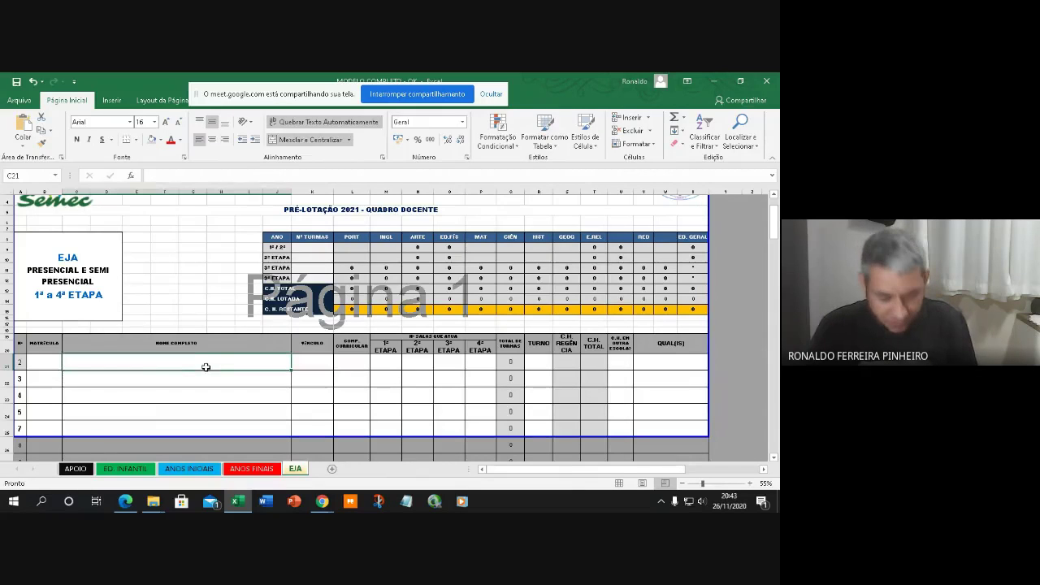
text(SERVIDOR A)
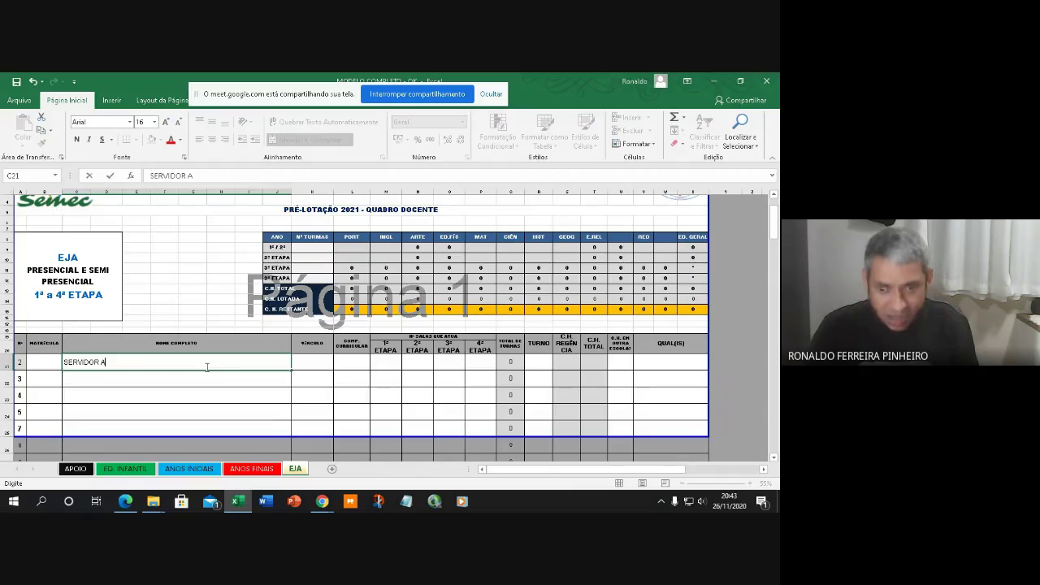
click(316, 365)
click(338, 364)
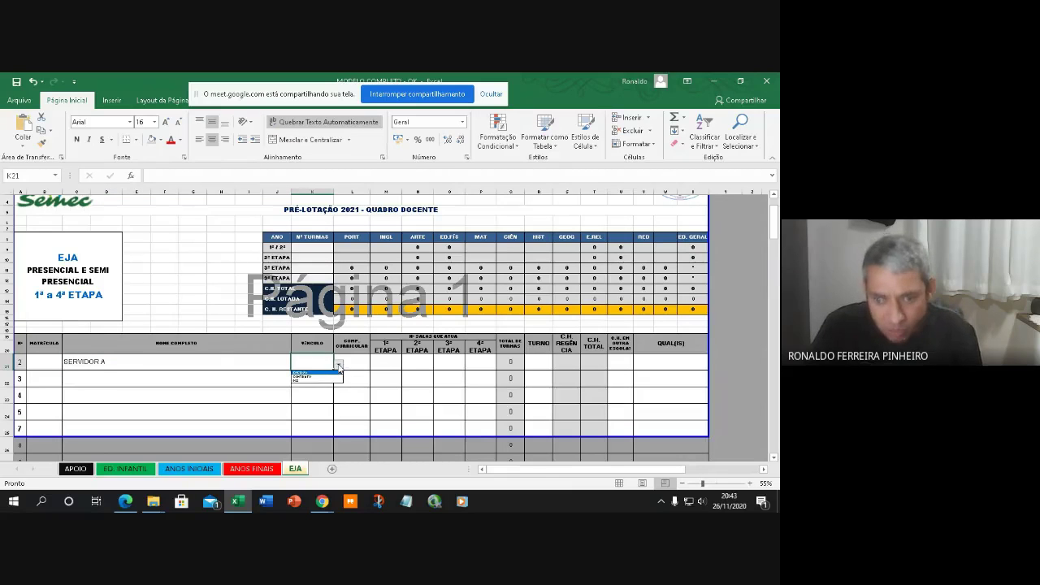
click(327, 373)
Set the curricular component of SERVIDOR A to Professor(a) Educ. Geral.
click(358, 363)
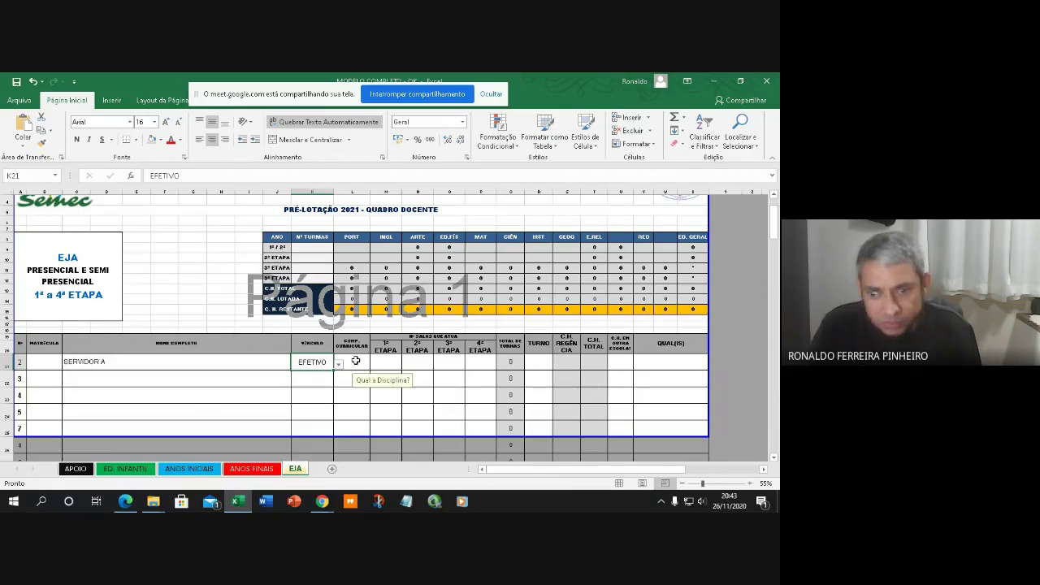
click(375, 365)
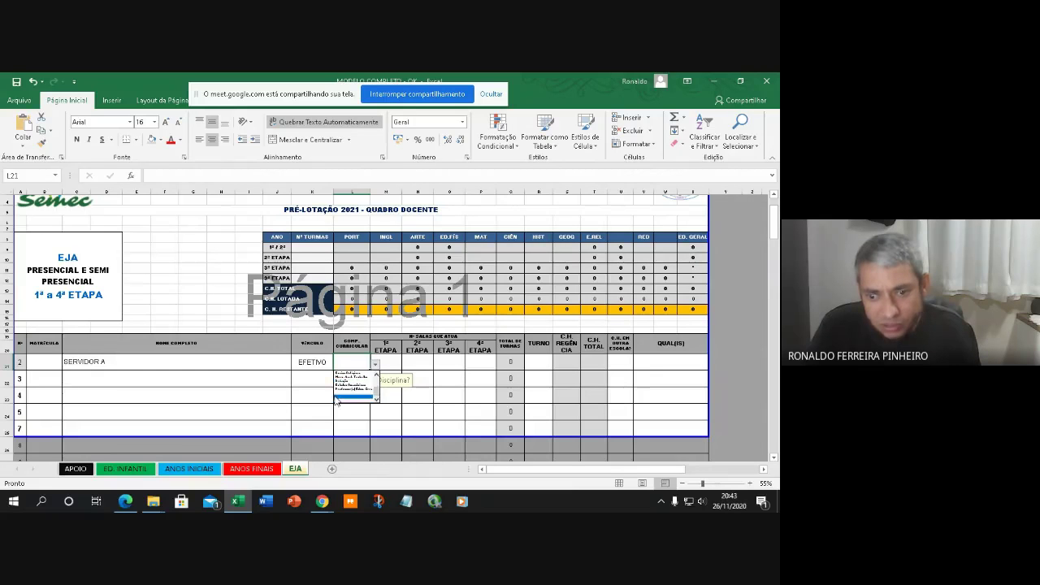
key(Escape)
ctrl+scroll(268, 400, up, 4)
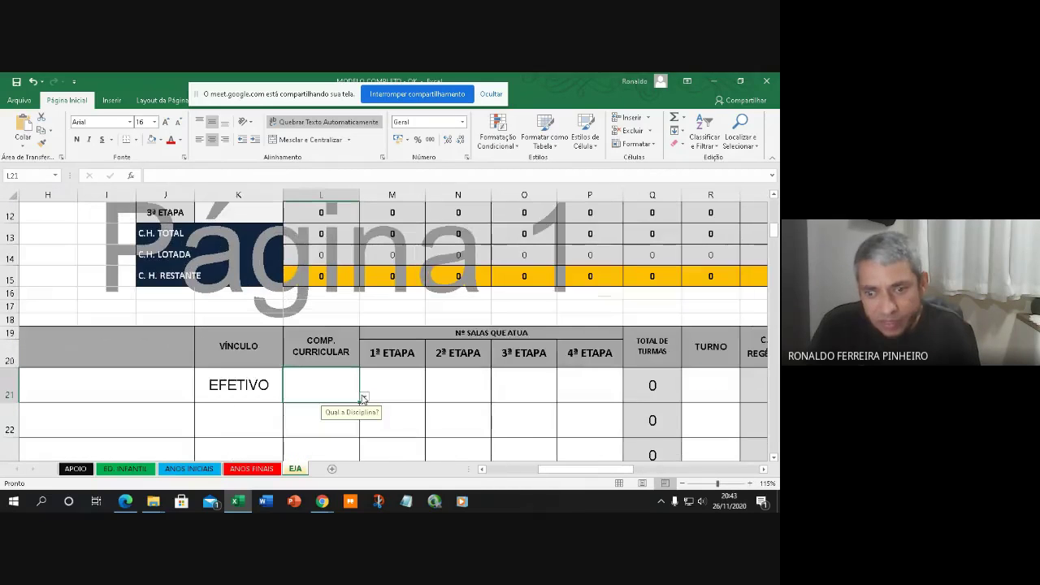
click(365, 398)
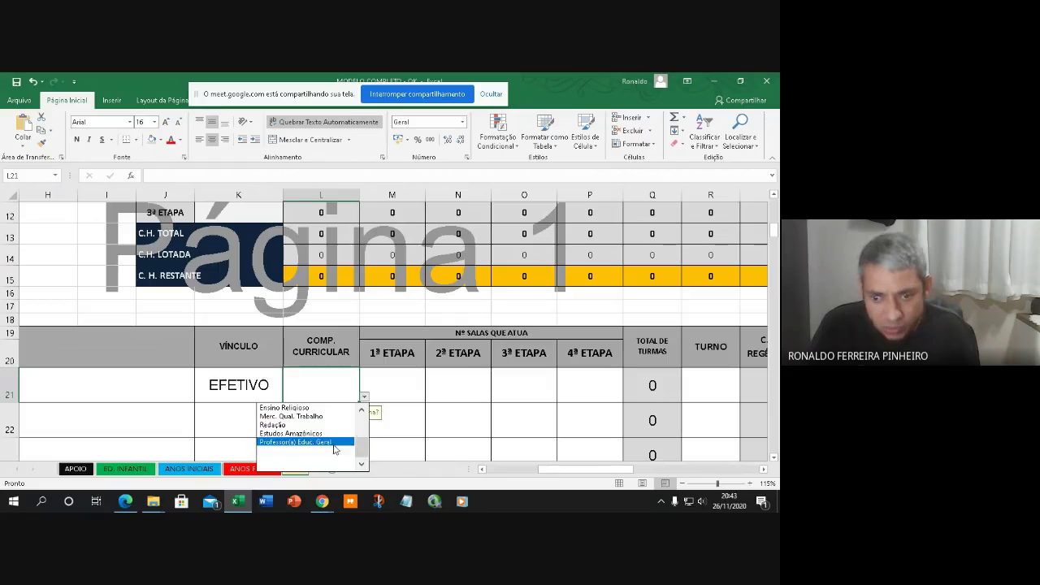
click(329, 442)
Assign SERVIDOR A to 1 class in the 1ª ETAPA and check the summary table of hours.
click(399, 389)
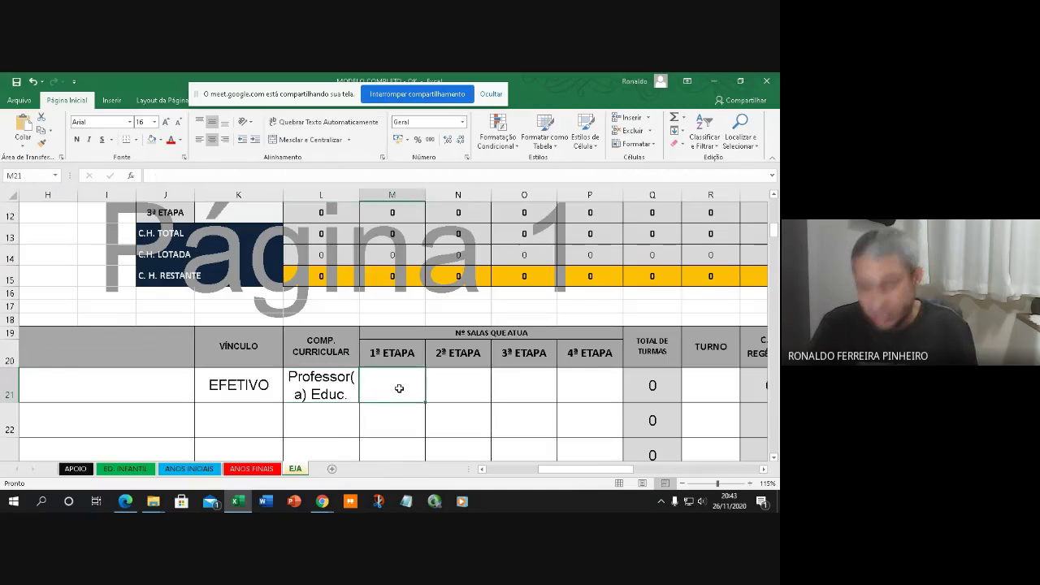
text(1)
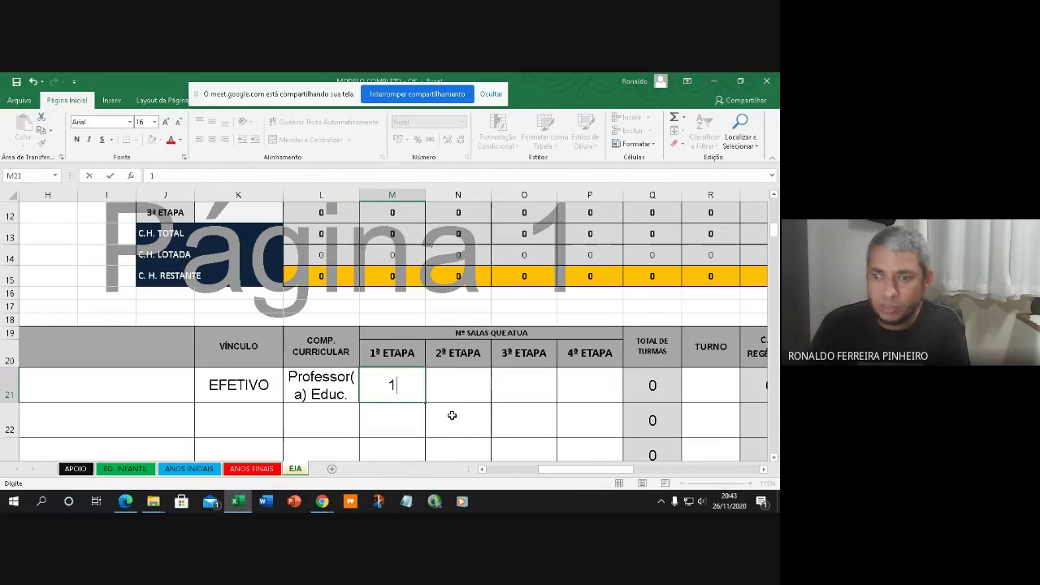
click(449, 427)
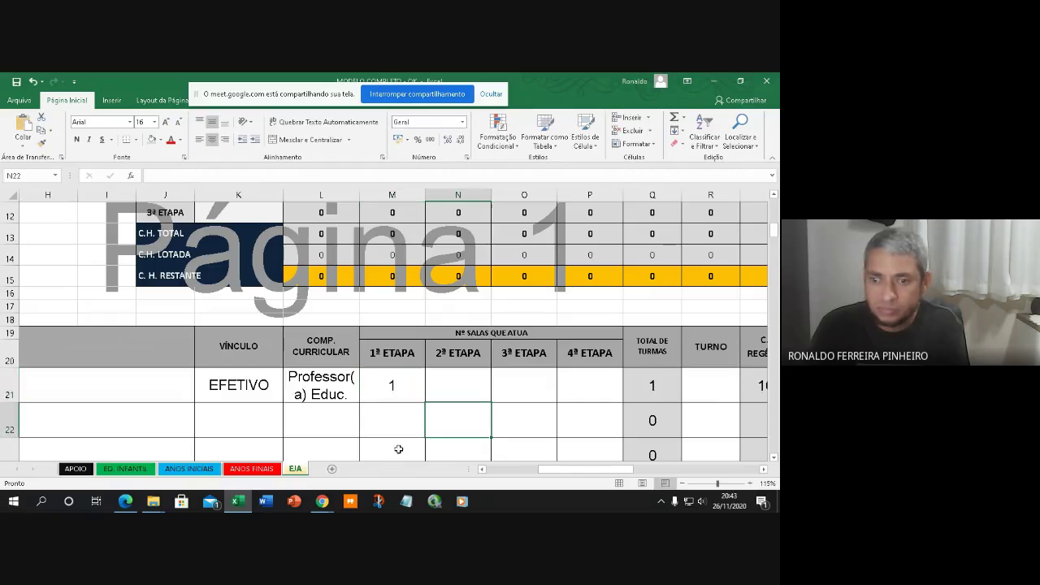
scroll(396, 411, up, 2)
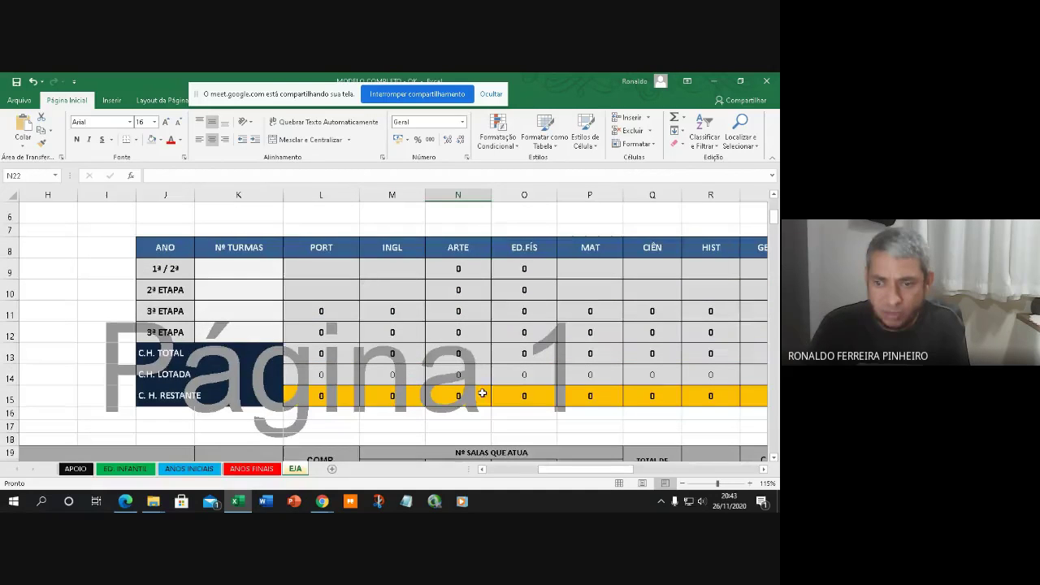
Set the bond (vínculo) in the second EJA teacher row to EFETIVO.
scroll(422, 341, down, 3)
click(243, 354)
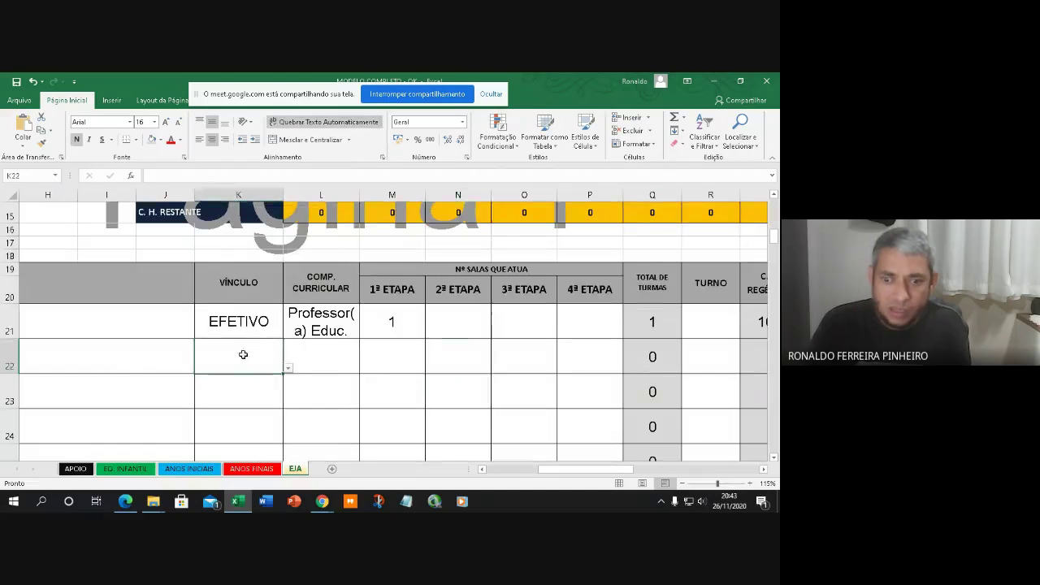
click(288, 368)
click(256, 381)
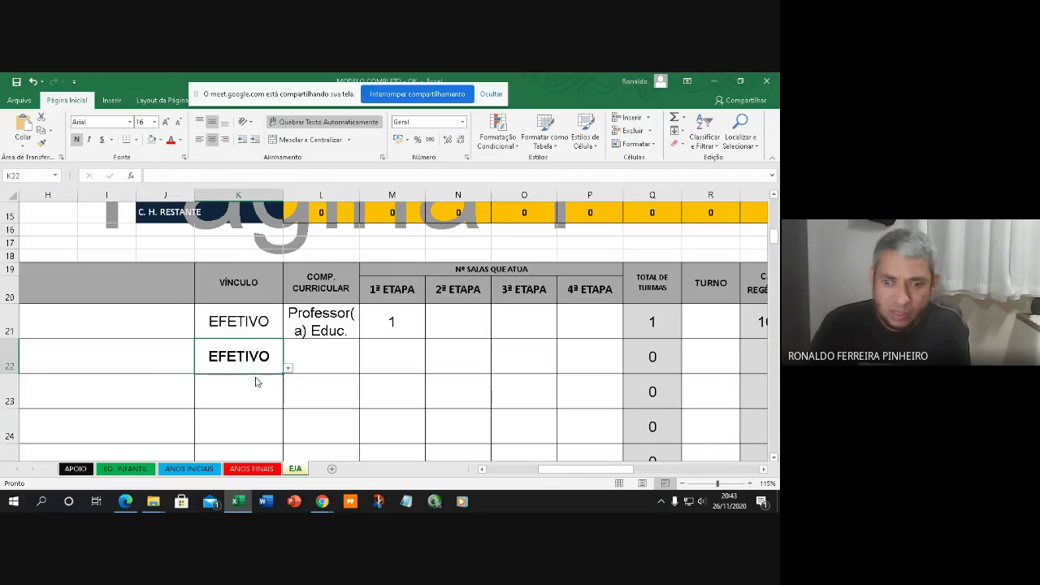
Set the curricular component in the second EJA teacher row to Língua Portuguesa.
click(327, 361)
click(365, 369)
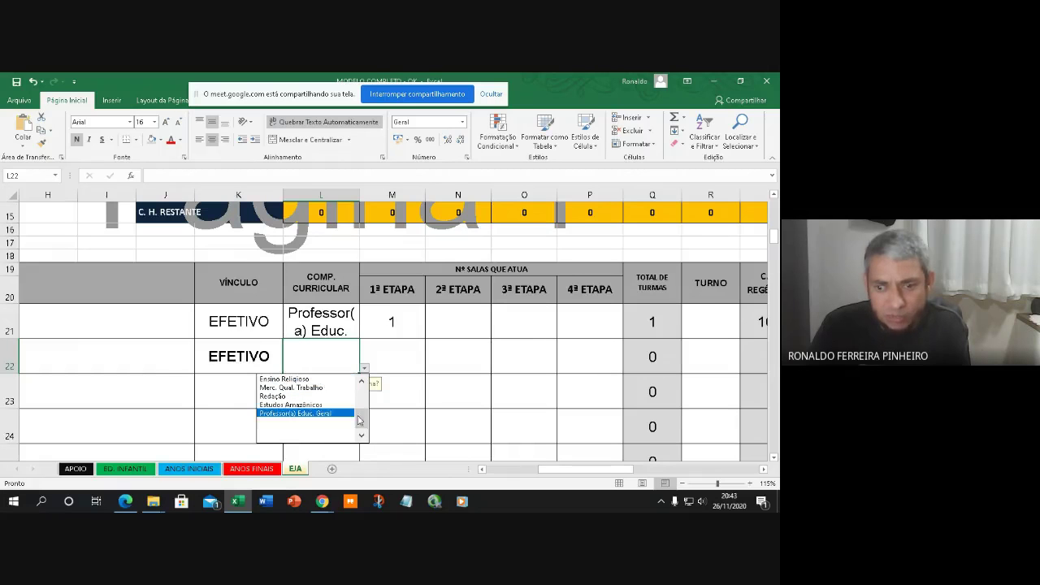
drag(364, 422, 363, 392)
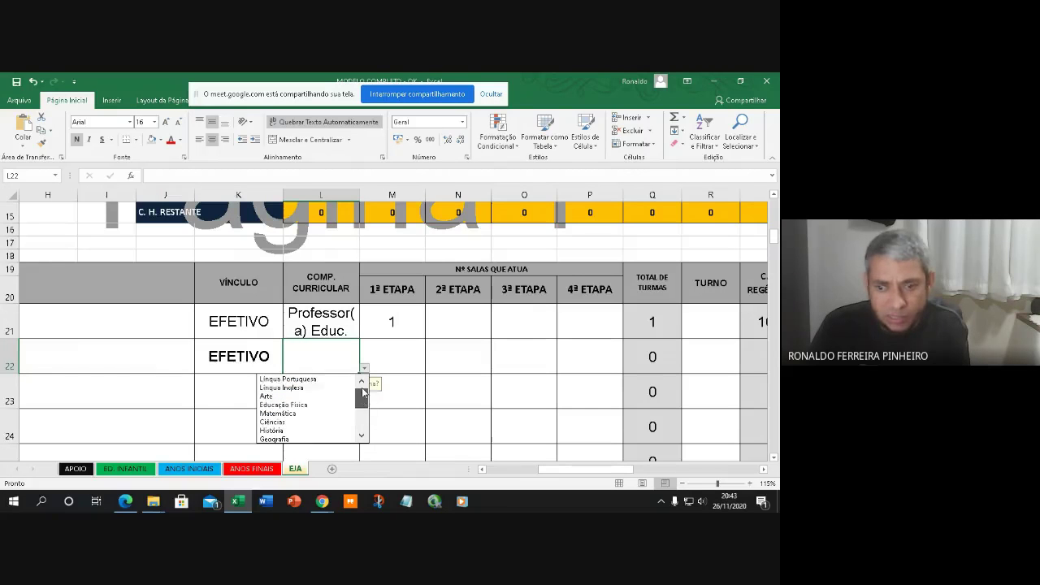
click(317, 378)
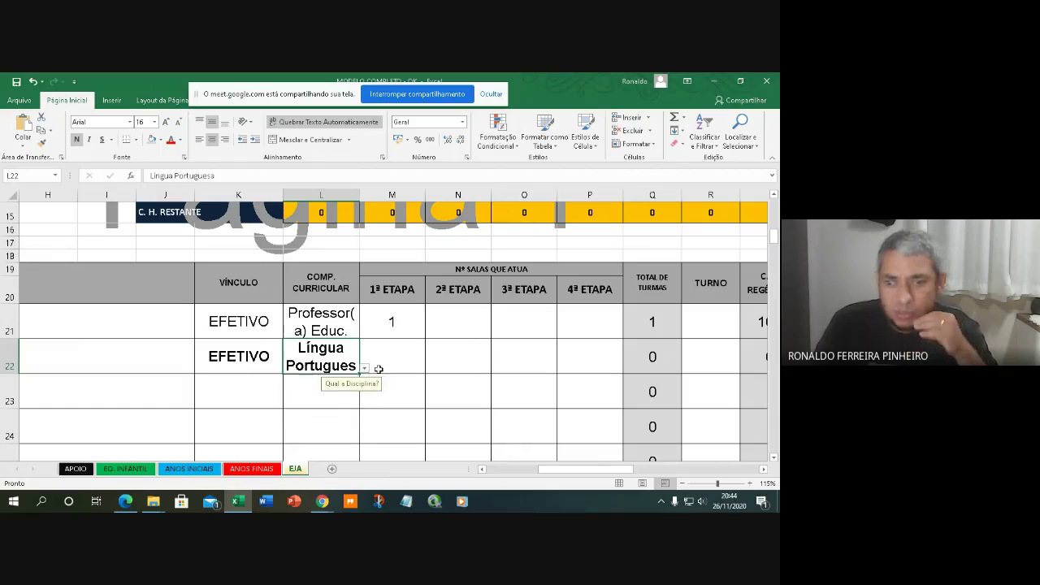
Assign the Língua Portuguesa teacher to 1 class in the 3ª ETAPA and 1 class in the 4ª ETAPA.
click(527, 358)
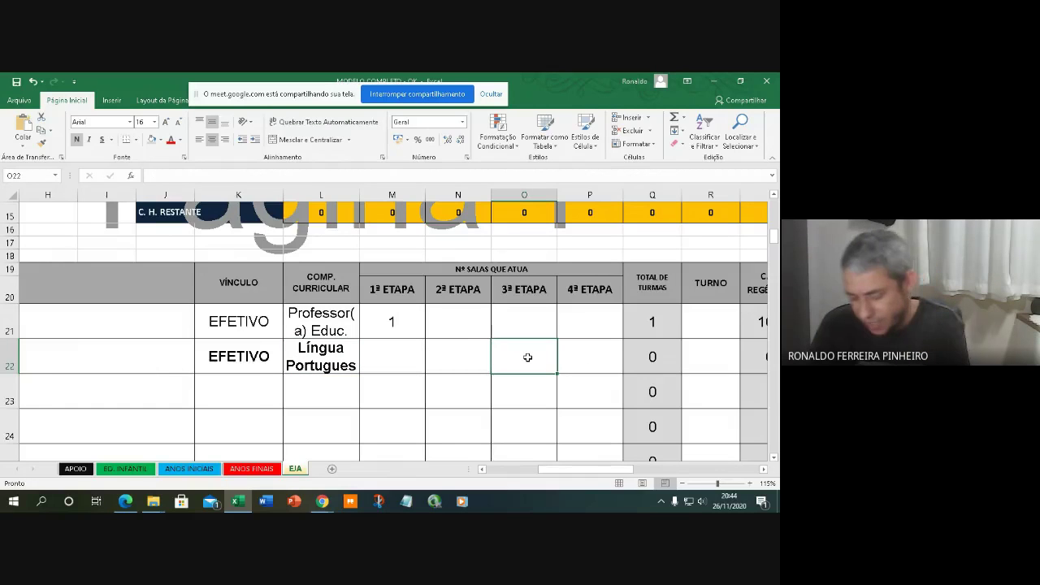
text(1)
click(571, 360)
text(1)
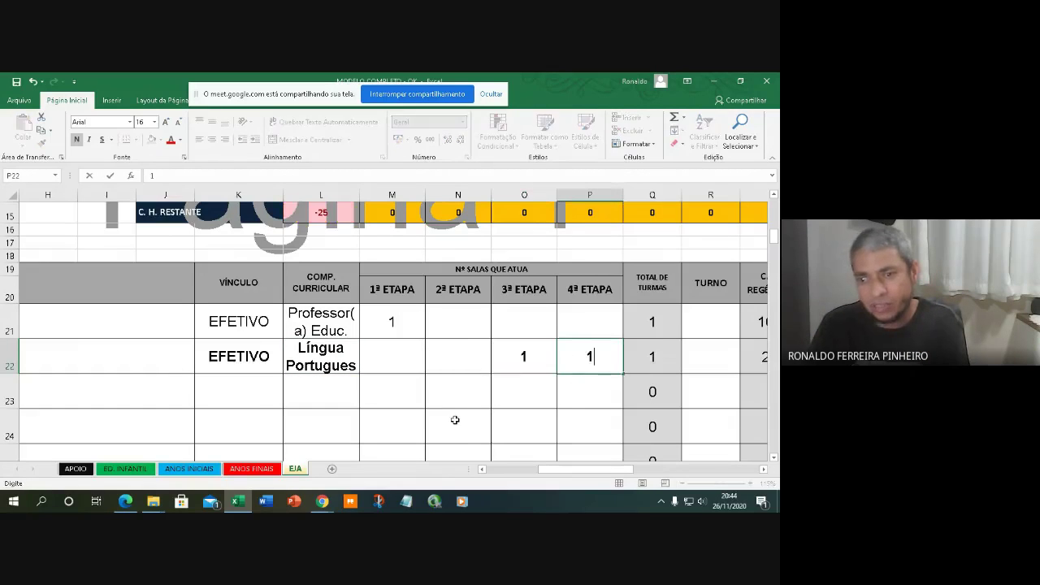
Enter 1 as the number of classes (Nº TURMAS) for each of the four stage rows in the EJA summary table.
scroll(446, 412, up, 5)
scroll(445, 412, down, 3)
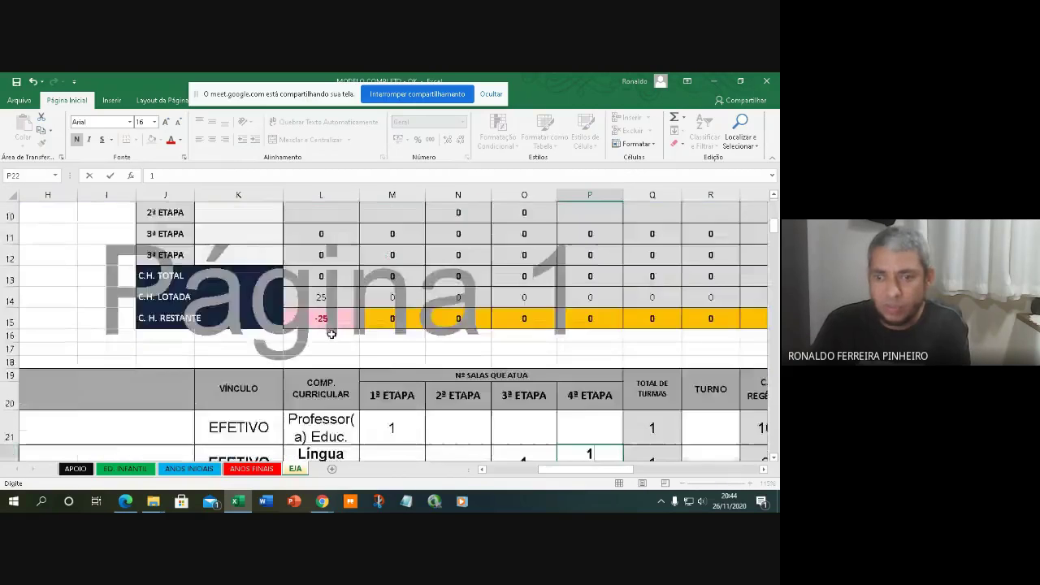
scroll(445, 412, up, 3)
click(262, 371)
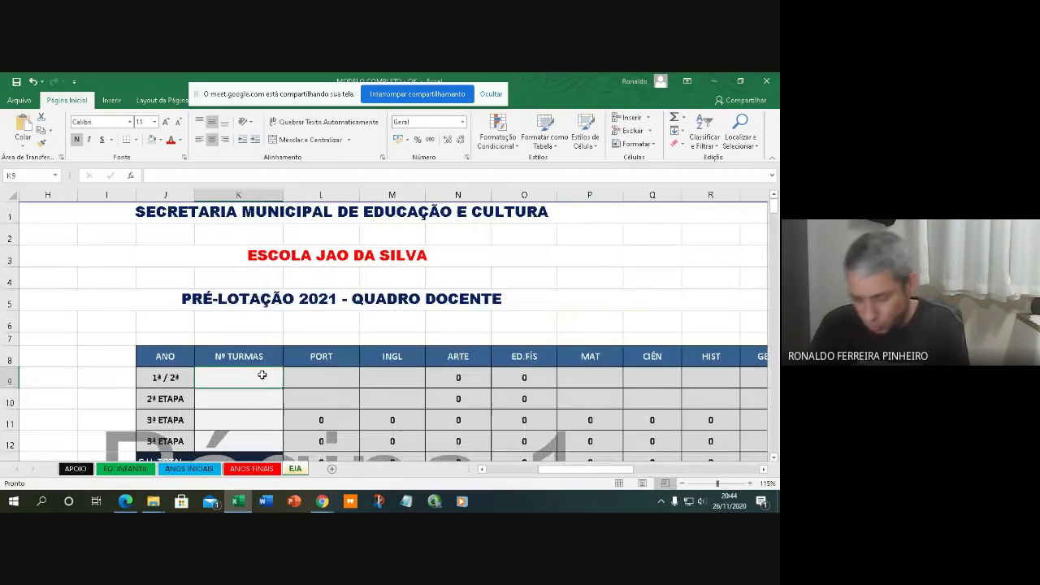
text(1)
click(260, 395)
text(1)
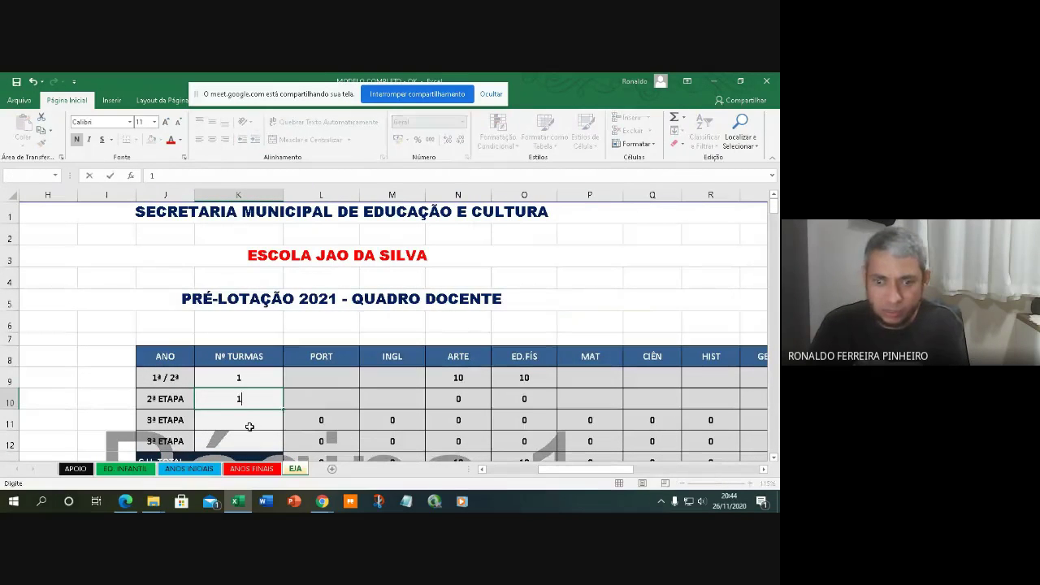
click(245, 419)
text(1)
click(272, 440)
text(1)
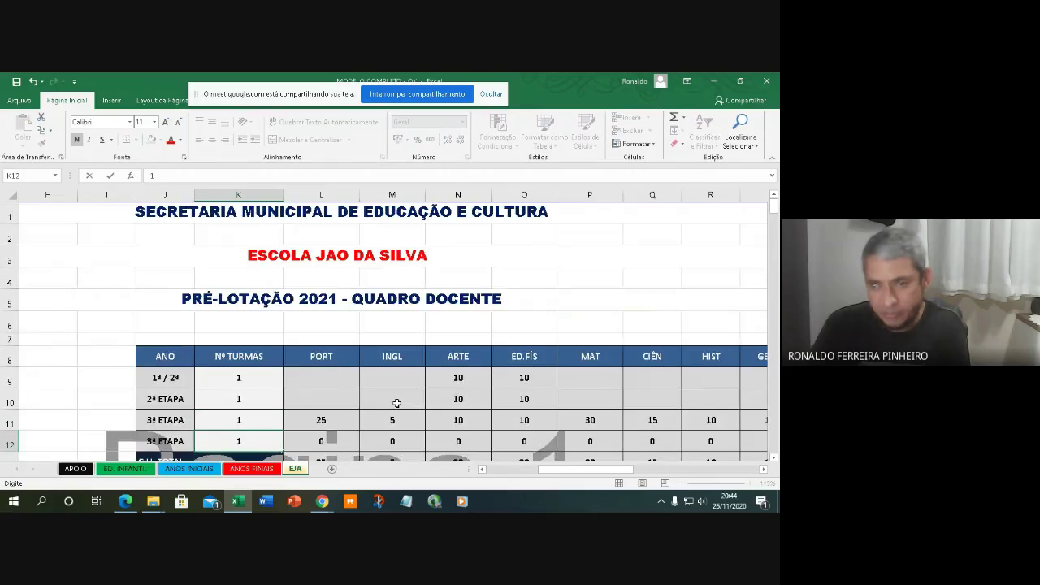
Check the class totals and working hours of the two EJA teacher rows against the summary table.
scroll(396, 403, down, 6)
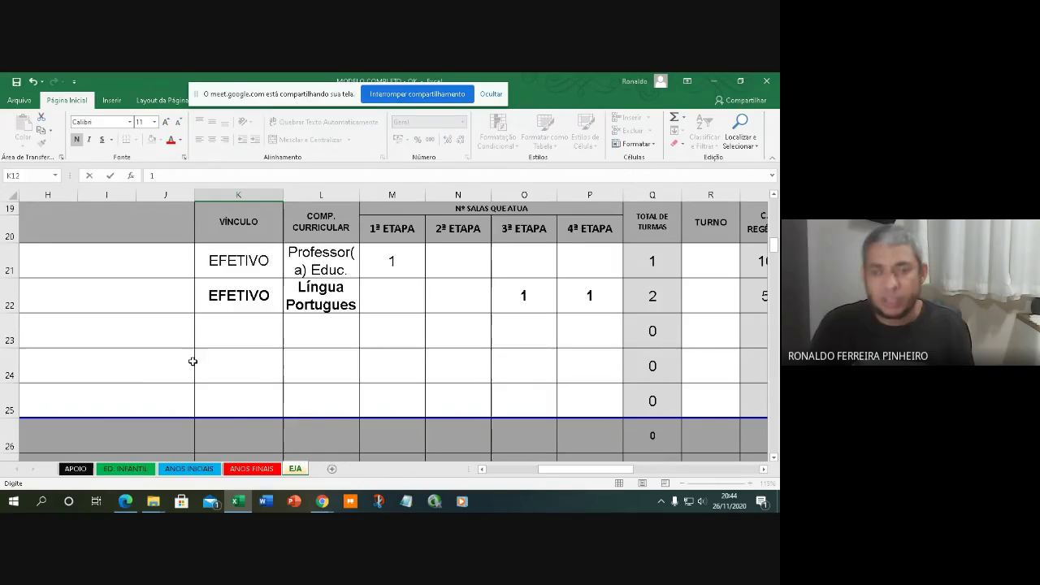
click(129, 316)
ctrl+scroll(122, 316, down, 5)
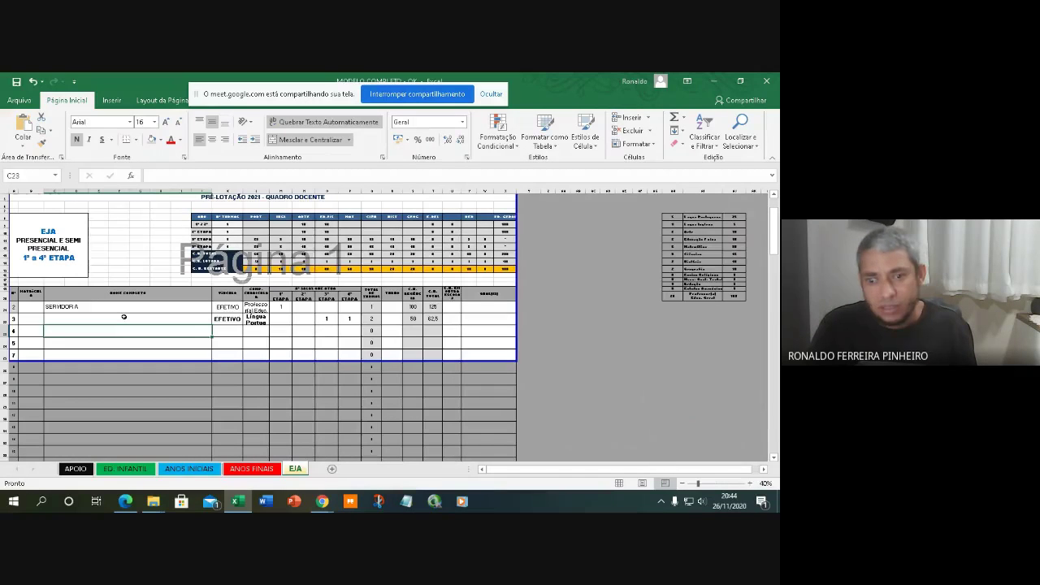
ctrl+scroll(123, 316, up, 2)
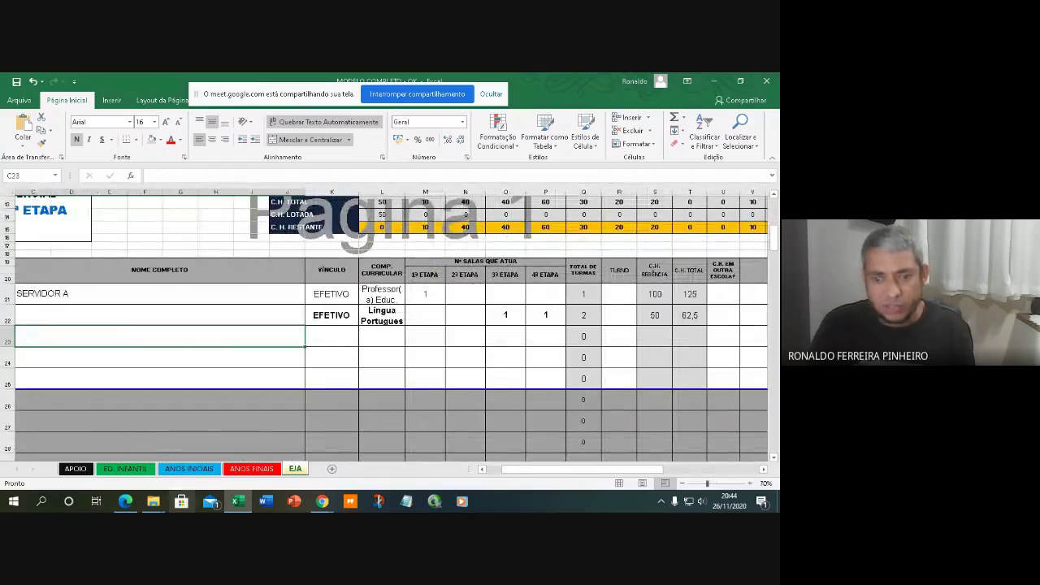
Switch to the curriculum PDF in Microsoft Edge and go back to Resolução Nº 010 on its first page.
mouse_move(126, 503)
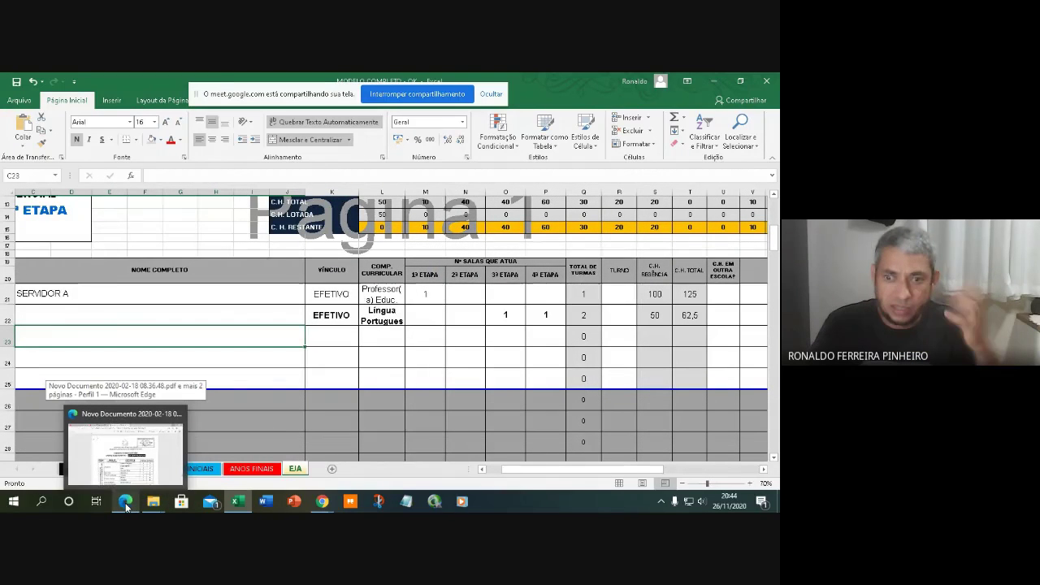
click(128, 506)
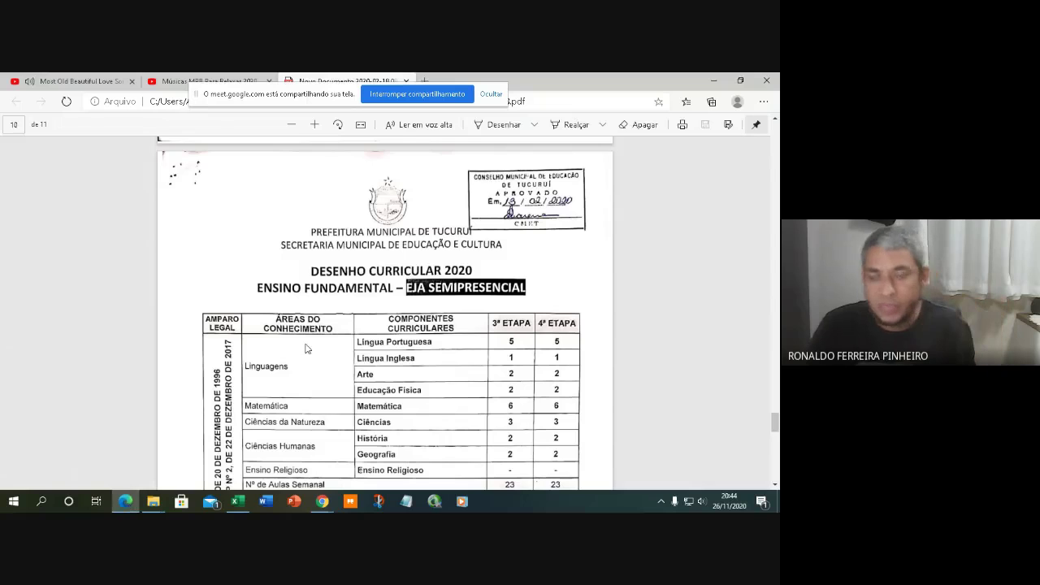
scroll(295, 254, up, 15)
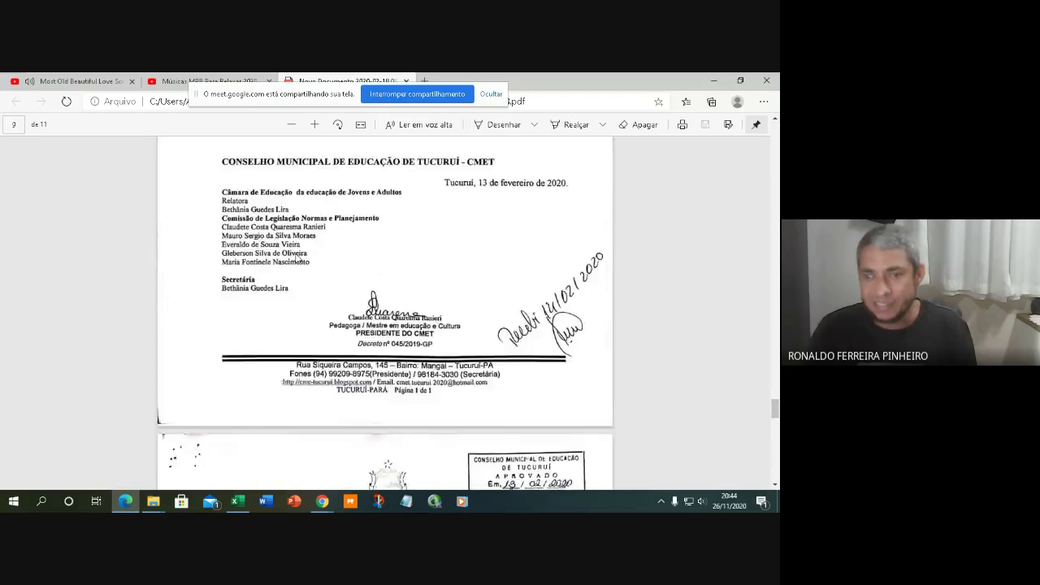
scroll(296, 256, down, 8)
scroll(296, 257, up, 8)
scroll(295, 256, up, 20)
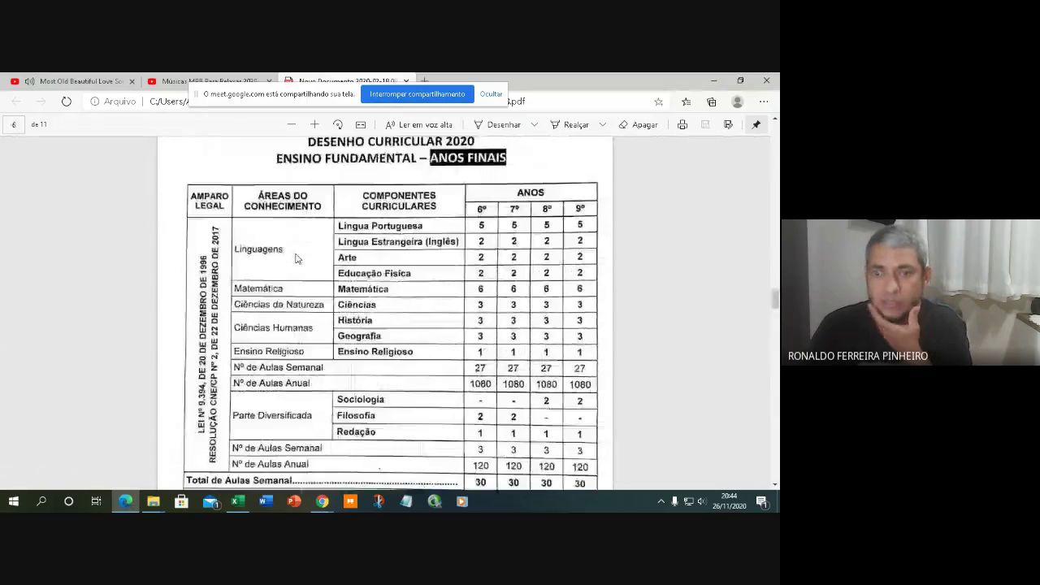
scroll(296, 256, up, 5)
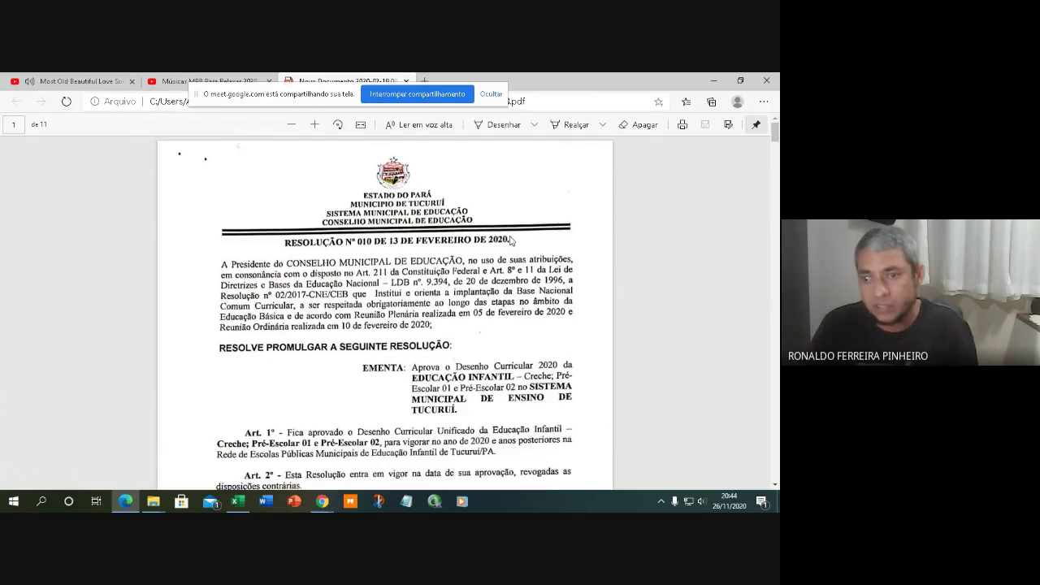
Examine the first resolution and the 2020 curriculum tables for Educação Infantil and Anos Iniciais.
scroll(475, 314, down, 3)
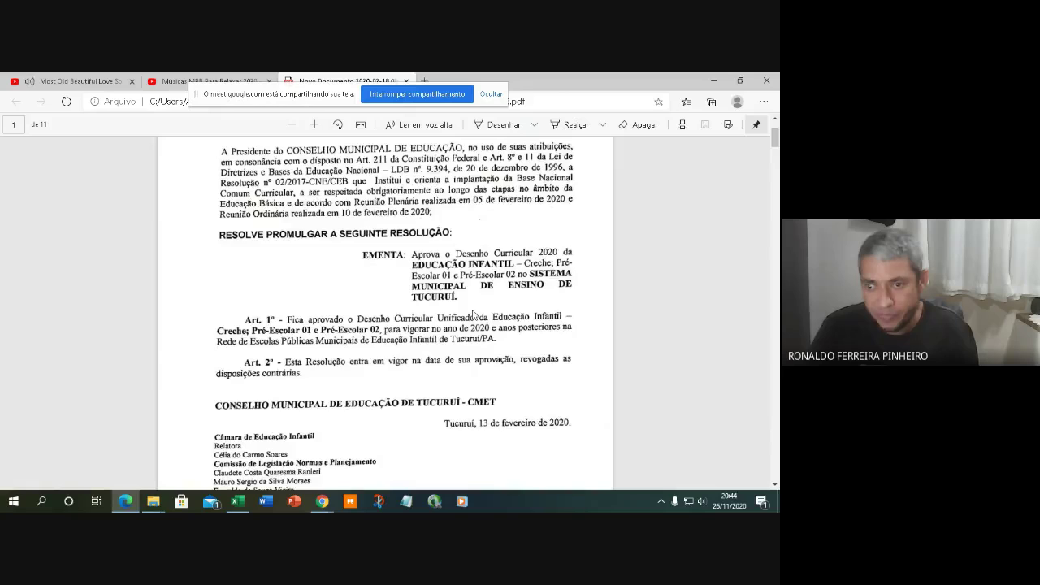
scroll(473, 314, down, 15)
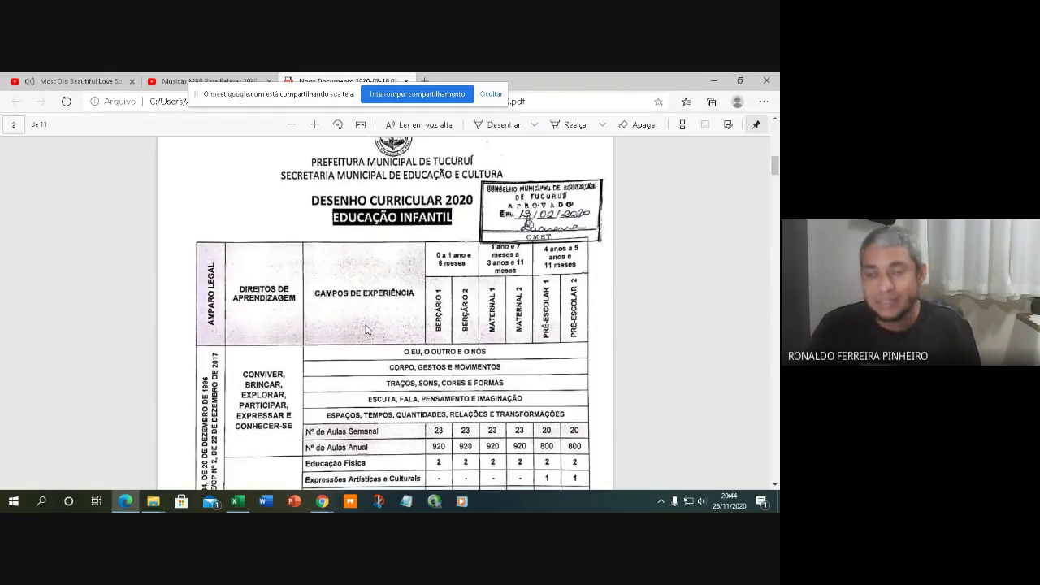
scroll(357, 372, down, 3)
scroll(366, 325, up, 3)
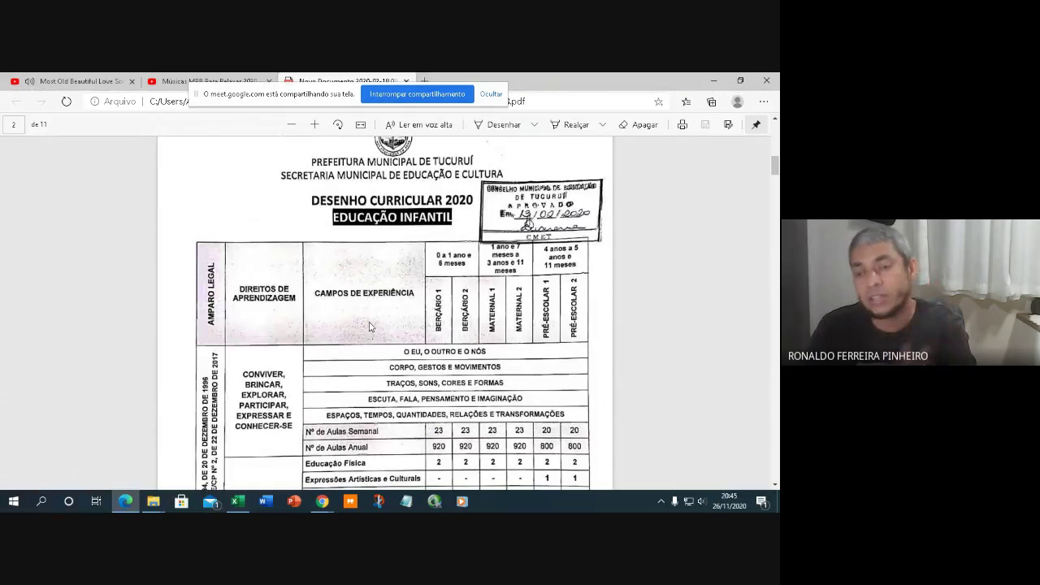
scroll(370, 327, down, 20)
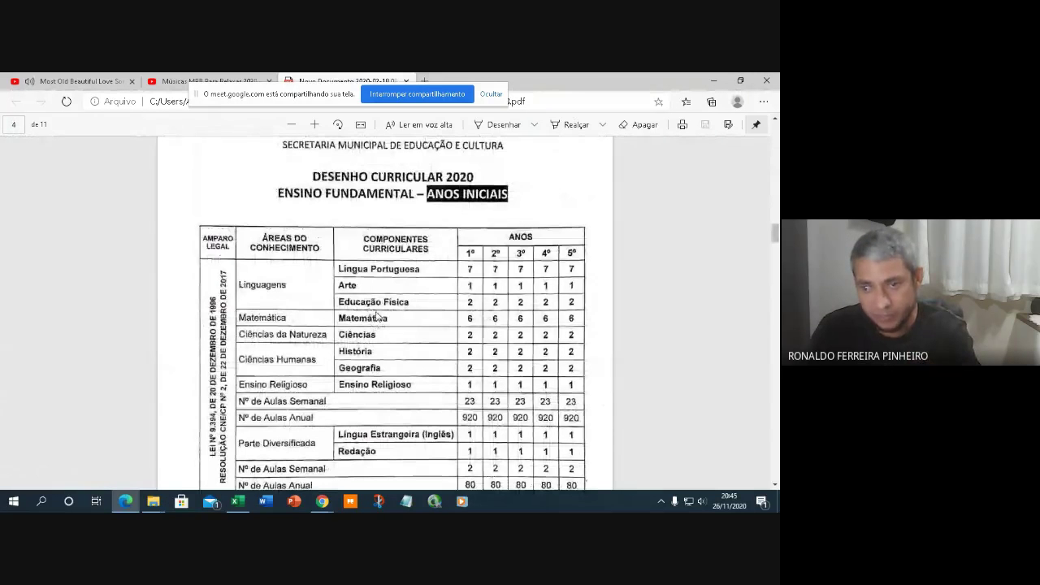
Examine the curriculum pages for Anos Finais, EJA Presencial and EJA Semipresencial, through to the school calendar on the last page.
scroll(376, 317, down, 12)
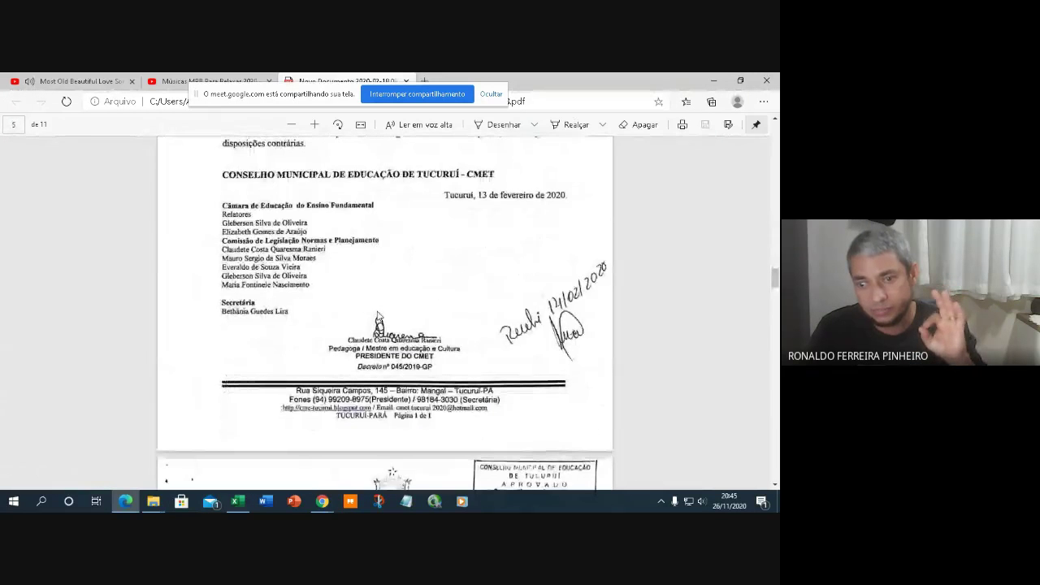
scroll(377, 316, down, 5)
scroll(377, 316, up, 2)
scroll(377, 317, down, 15)
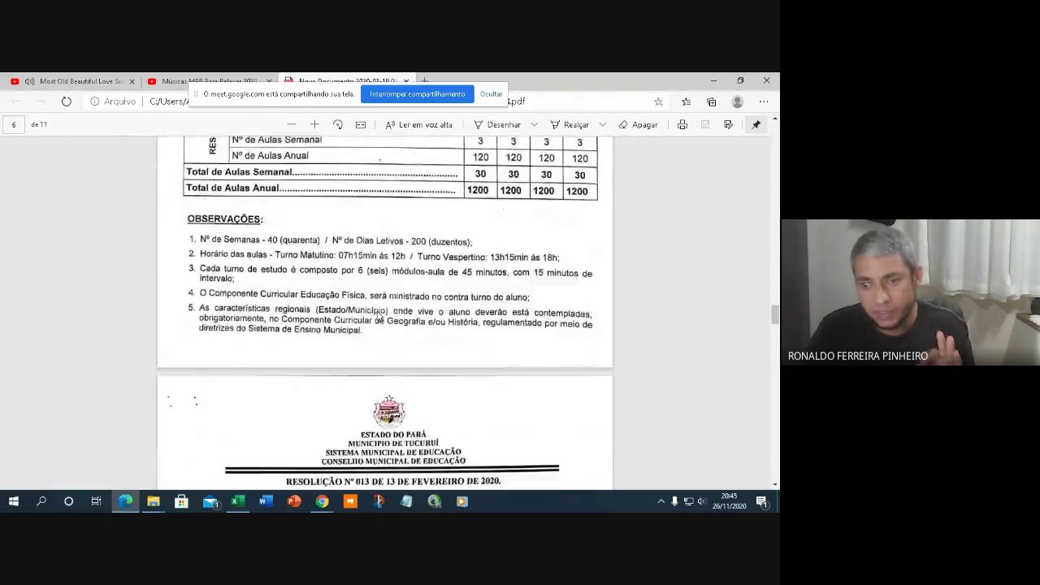
scroll(378, 316, down, 5)
scroll(378, 316, down, 1)
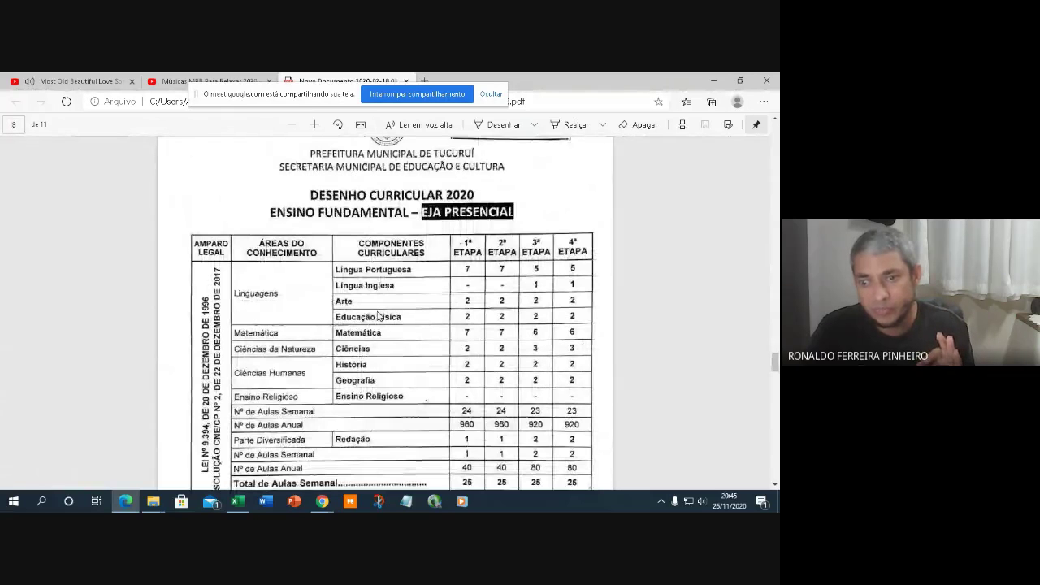
scroll(378, 316, down, 1)
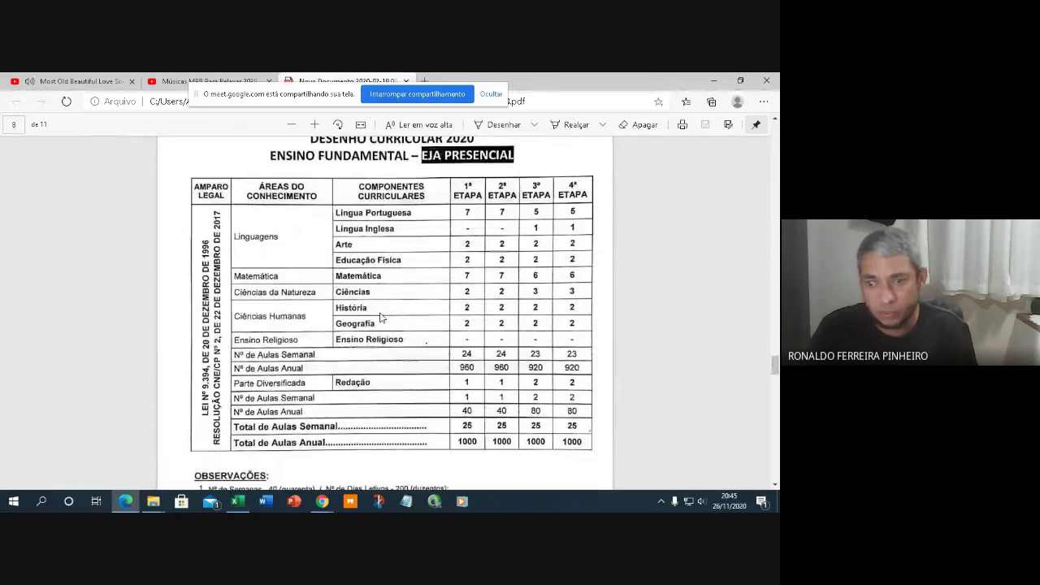
scroll(379, 316, down, 20)
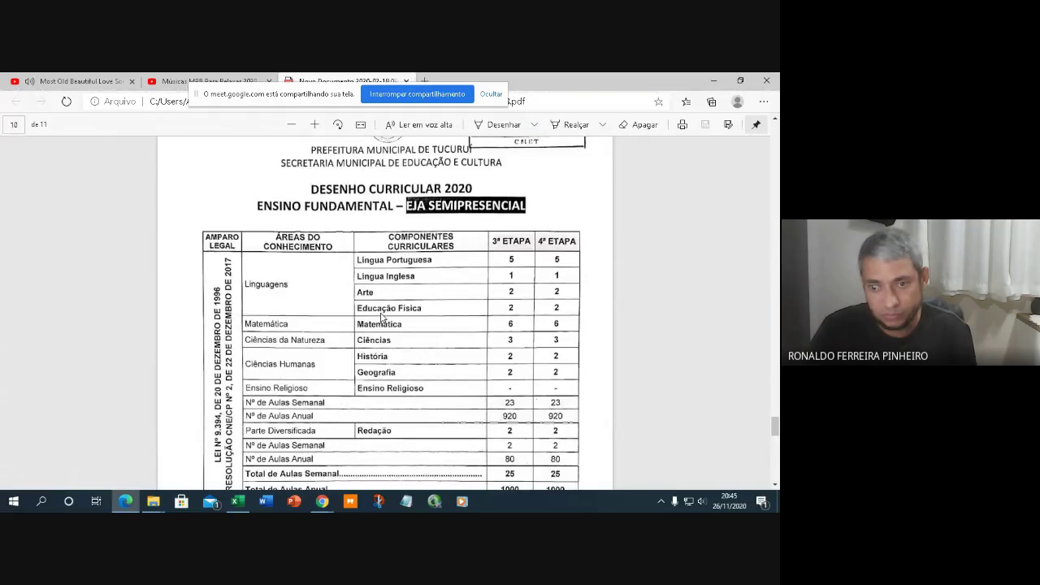
scroll(382, 317, down, 12)
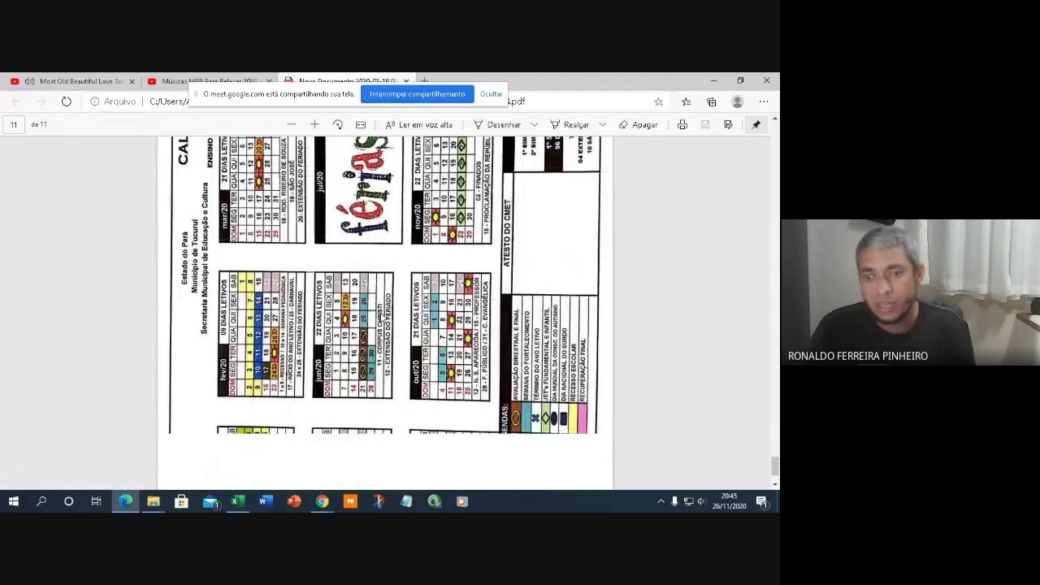
Go back through the curriculum PDF to its first page and stop sharing the screen in Google Meet.
scroll(376, 398, up, 15)
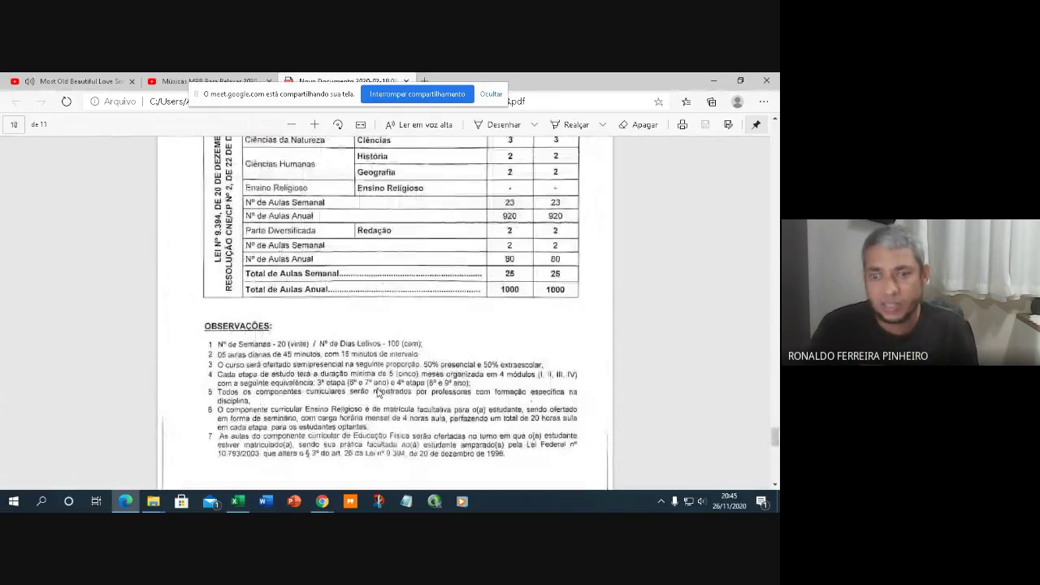
scroll(377, 392, up, 10)
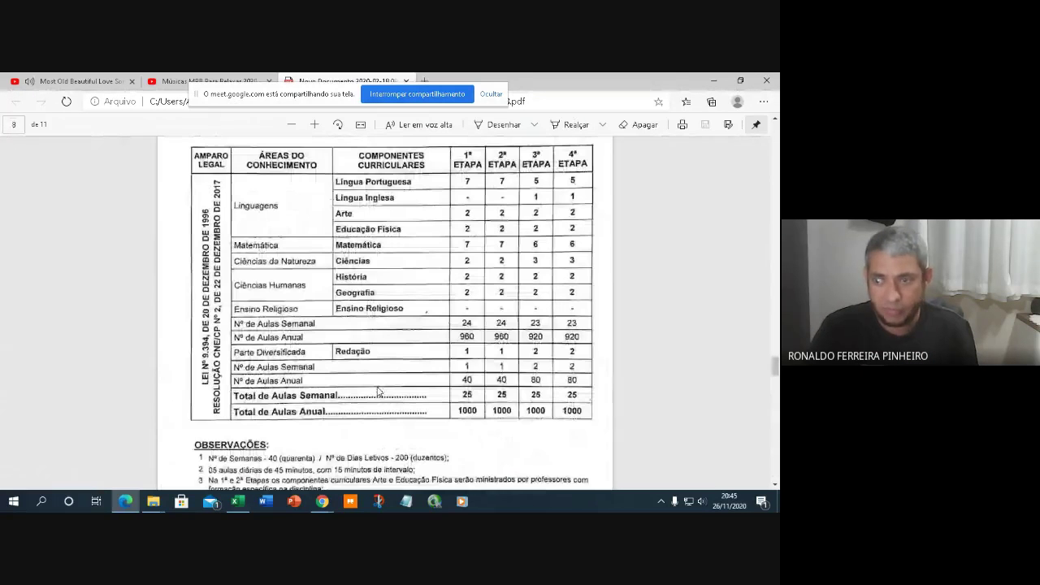
scroll(377, 391, up, 20)
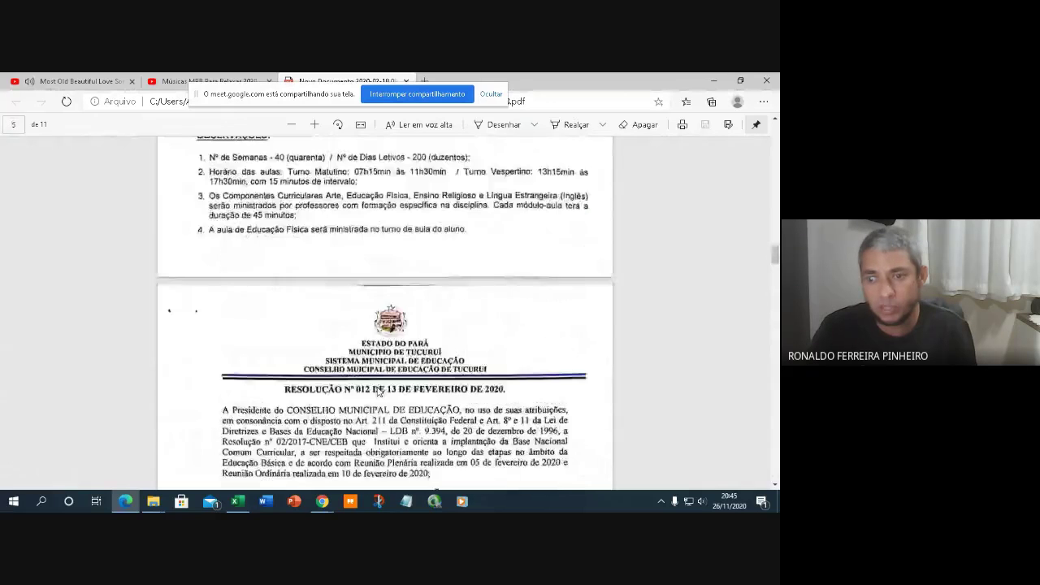
scroll(378, 392, up, 20)
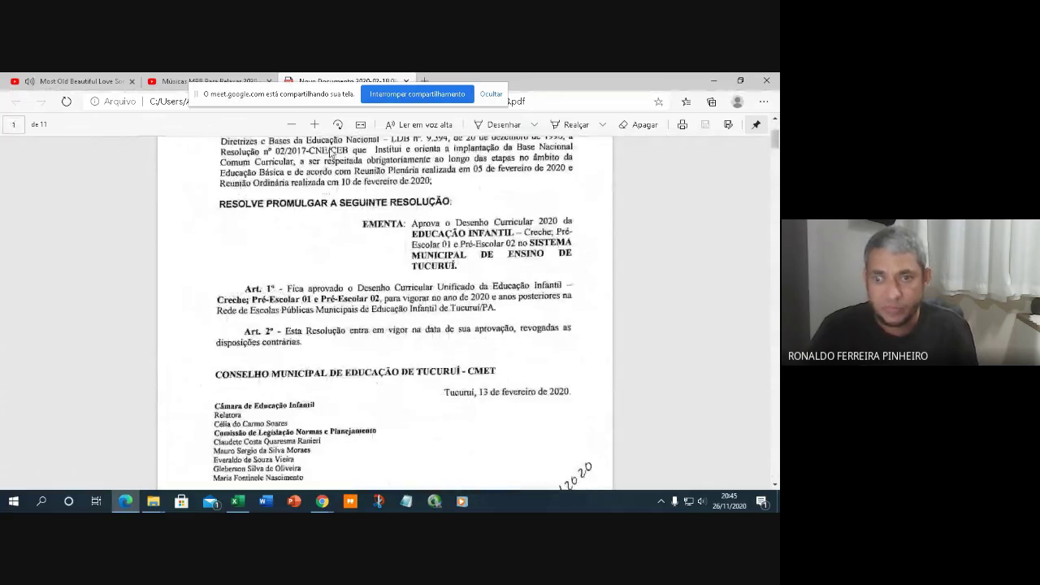
click(401, 96)
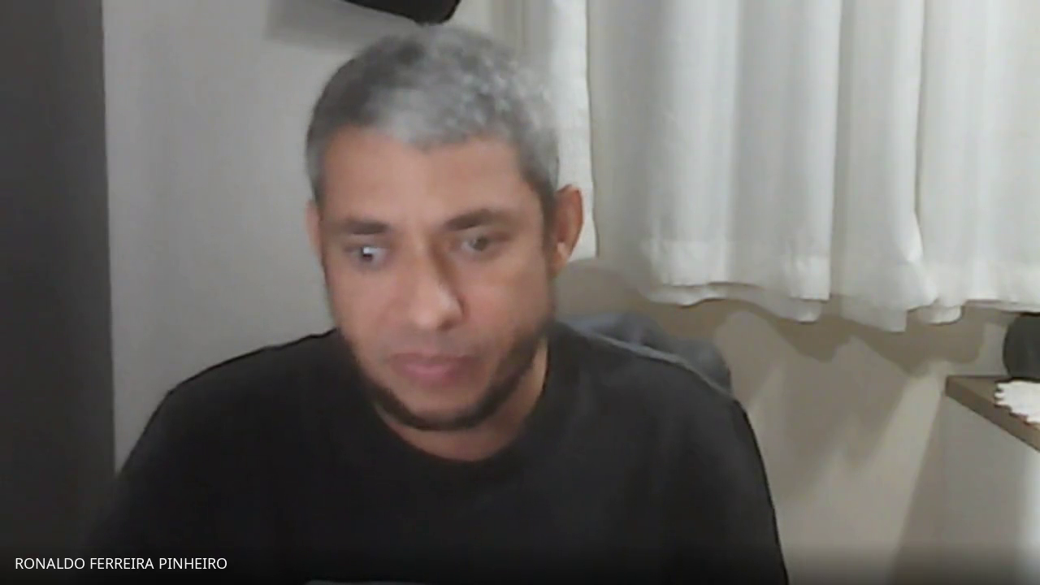